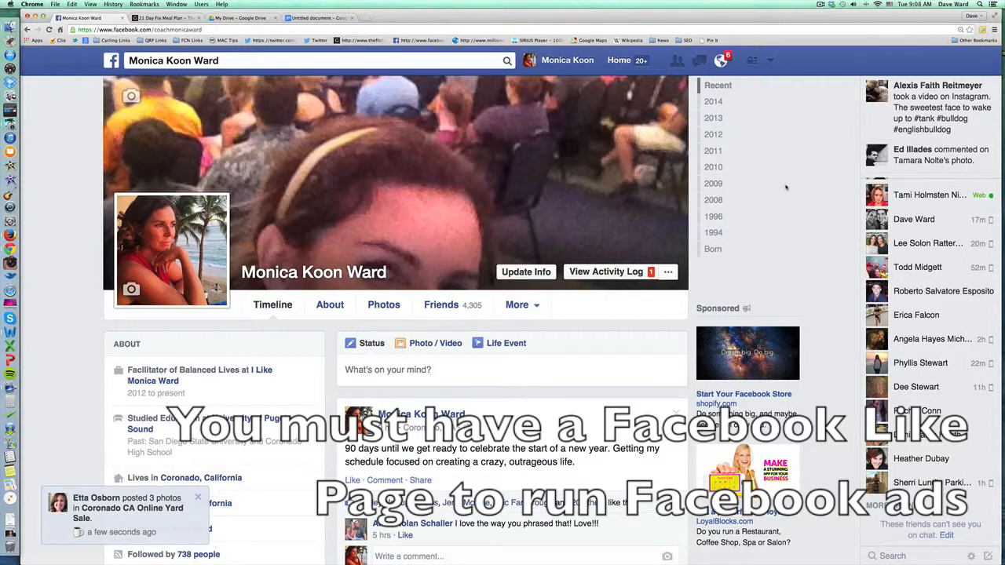
Open the Facebook Ads Manager and go into the 21 Day Fix Meal Plan campaign's ad set to list its ads.
left_click(771, 60)
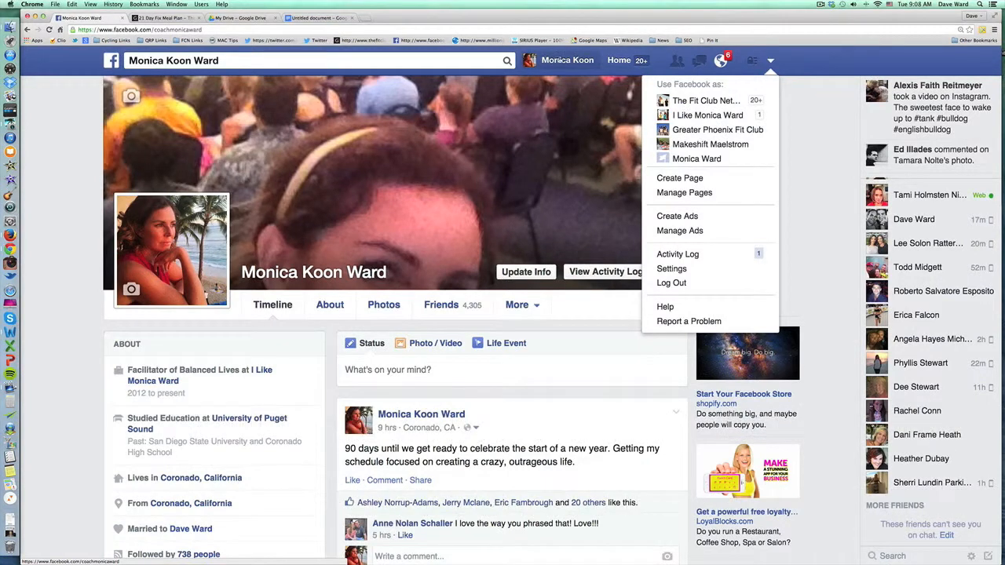
left_click(706, 231)
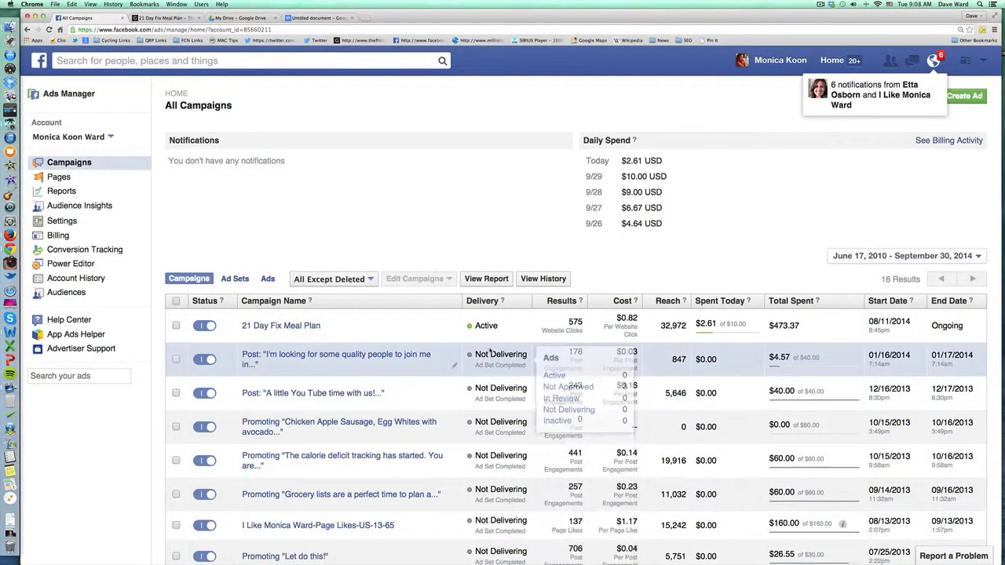
left_click(288, 326)
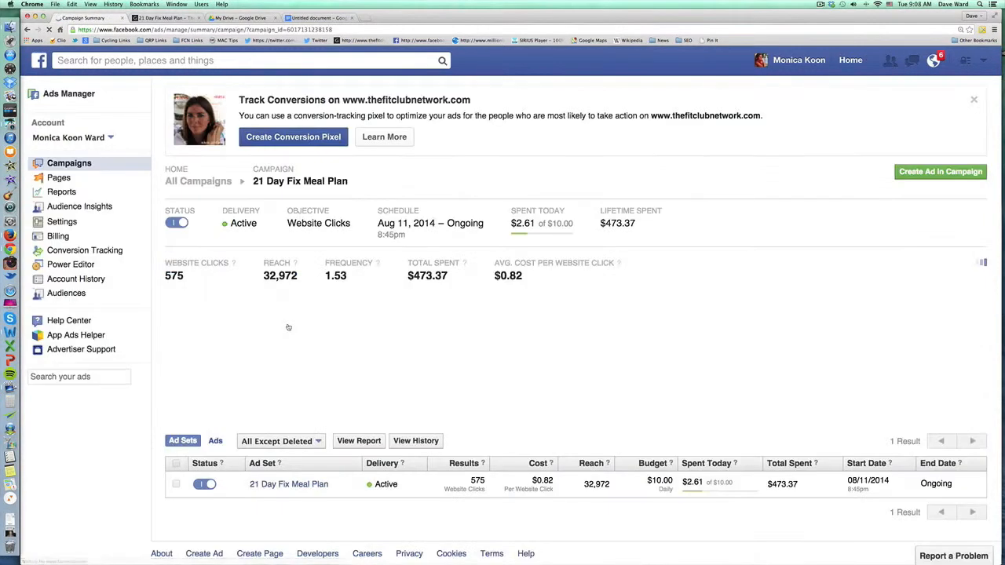
scroll(491, 365, "down", 2)
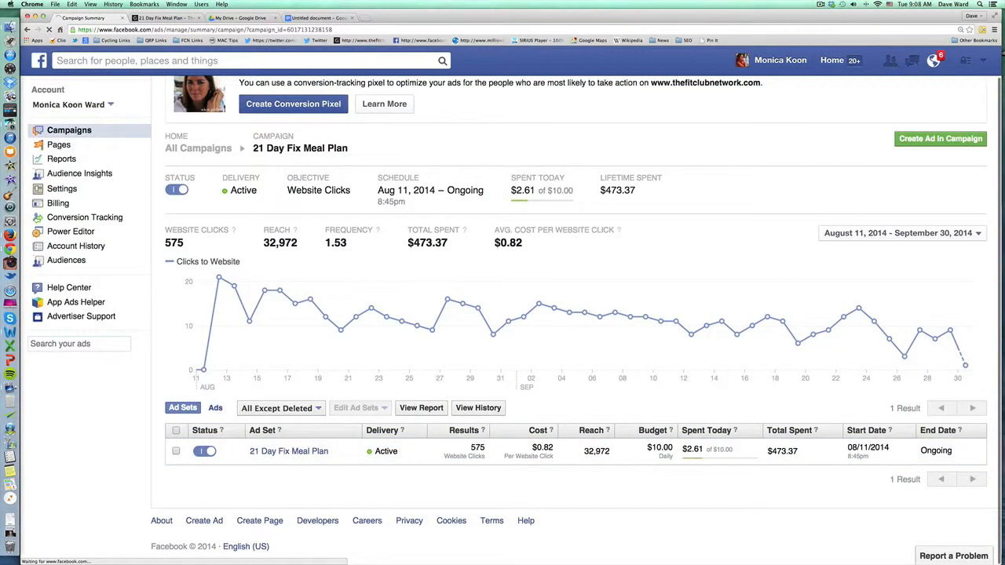
left_click(650, 458)
scroll(552, 459, "down", 3)
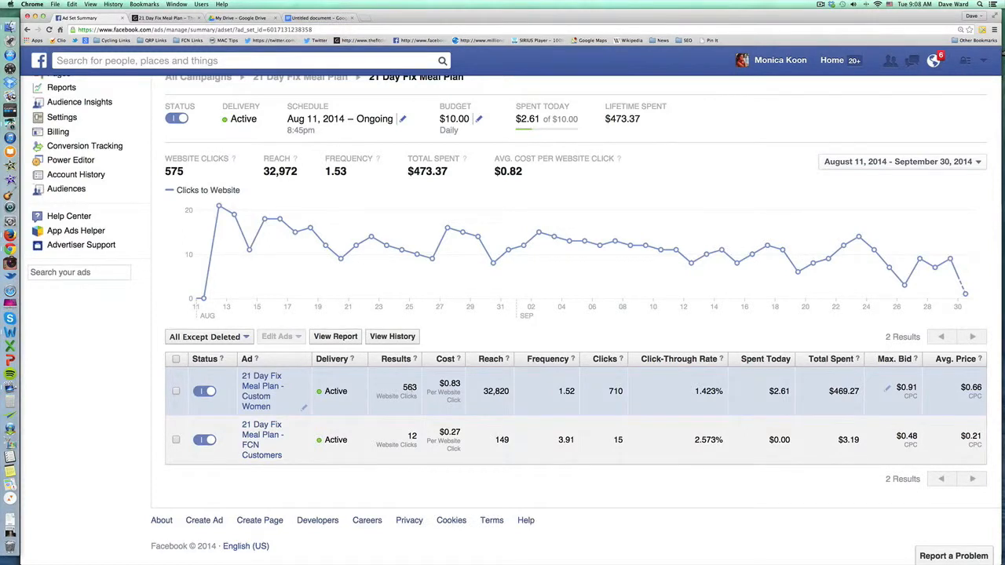
Expand the 21 Day Fix Meal Plan - Custom Women ad and review its creative, bidding, targeting and performance.
left_click_drag(418, 388, 403, 388)
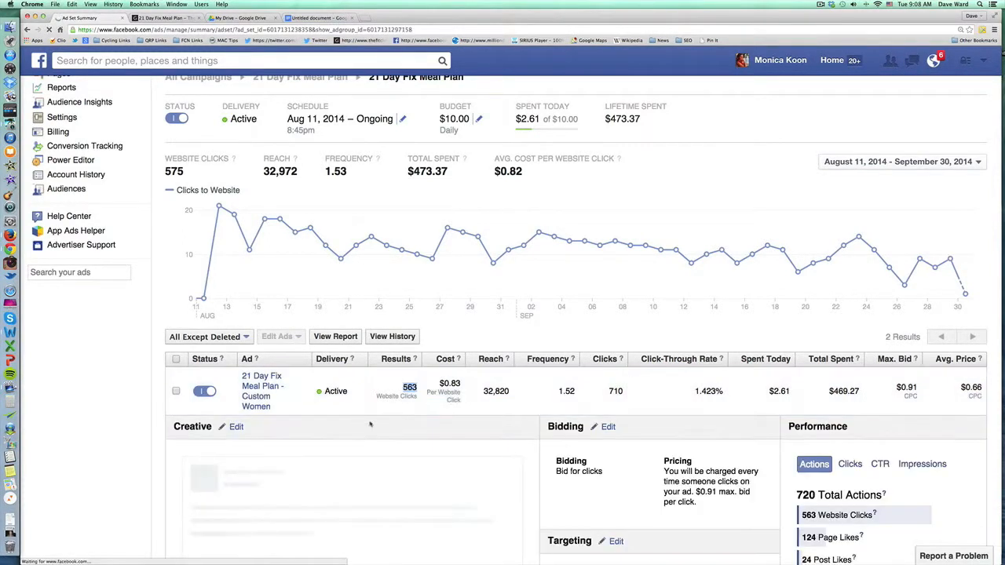
scroll(137, 426, "down", 1)
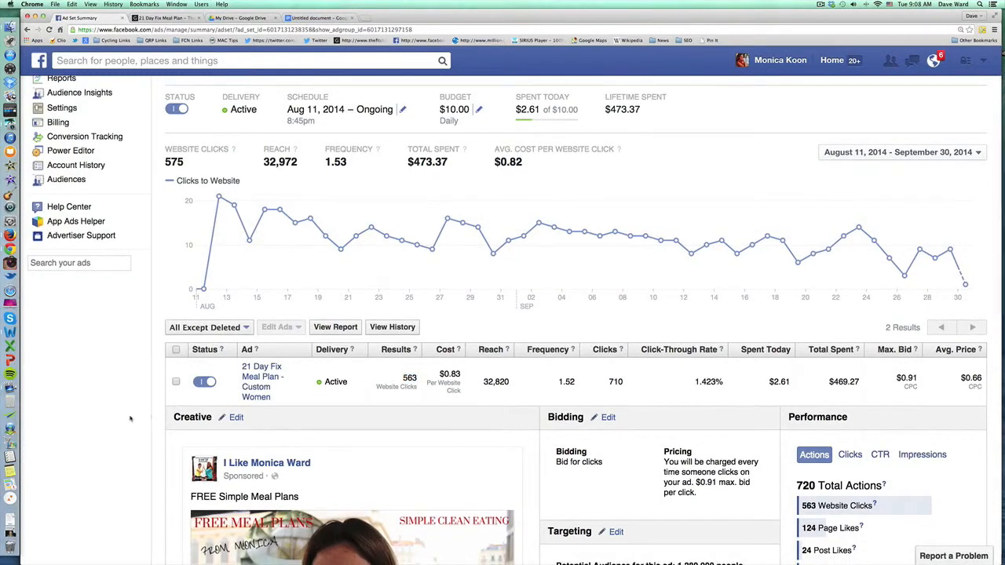
scroll(129, 419, "down", 5)
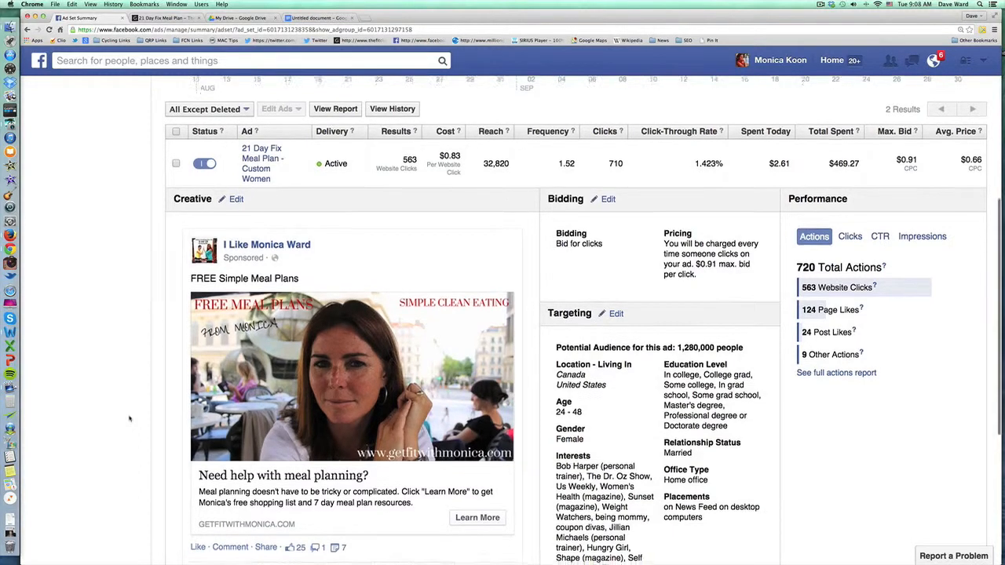
scroll(130, 419, "down", 2)
scroll(130, 418, "down", 5)
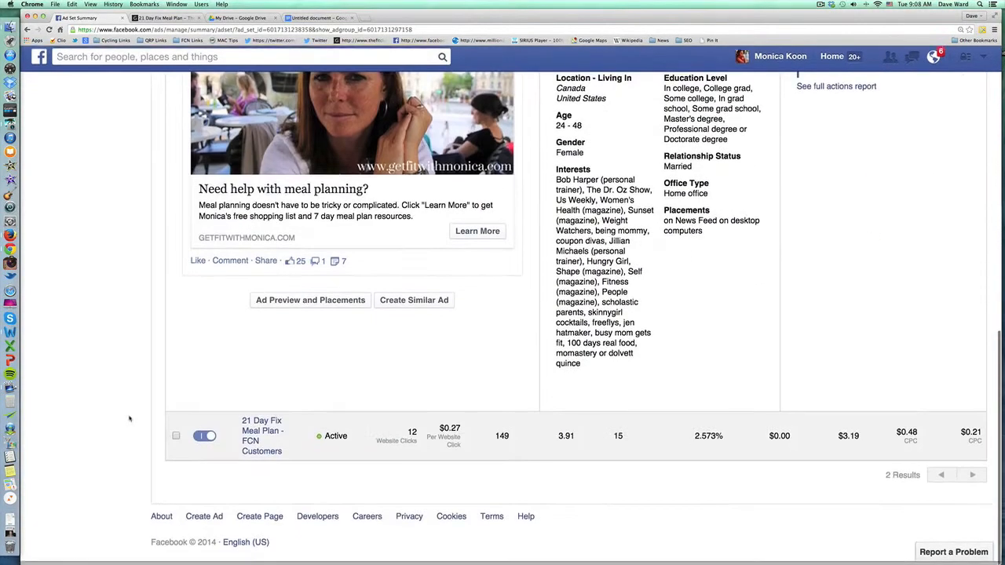
Expand the 21 Day Fix Meal Plan - FCN Customers ad and compare its details with the Custom Women ad.
scroll(110, 400, "down", 8)
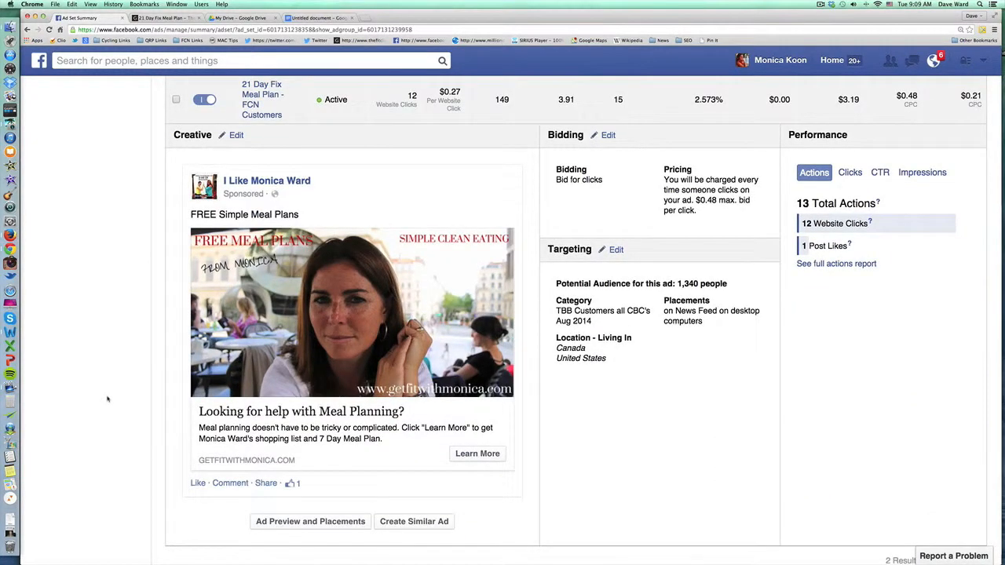
scroll(108, 399, "up", 9)
scroll(107, 399, "down", 6)
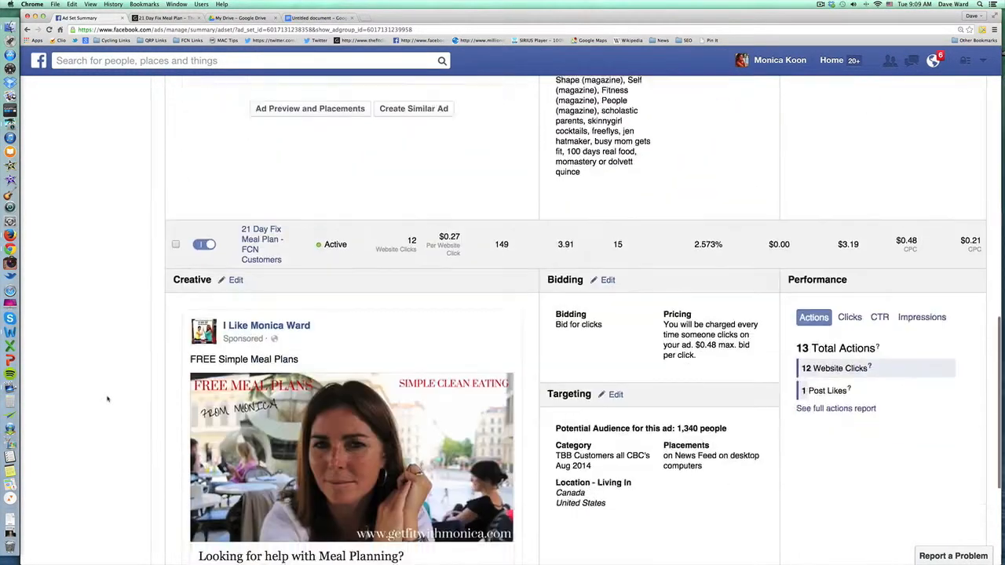
scroll(107, 398, "up", 1)
scroll(108, 399, "down", 1)
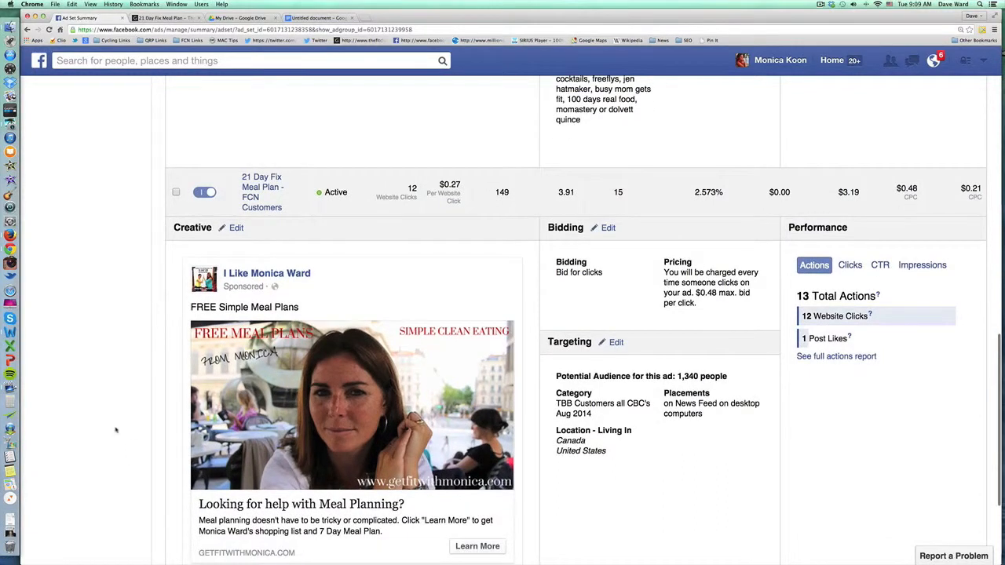
Examine the gender and interests targeted by the Custom Women ad.
scroll(118, 432, "up", 8)
scroll(118, 431, "up", 1)
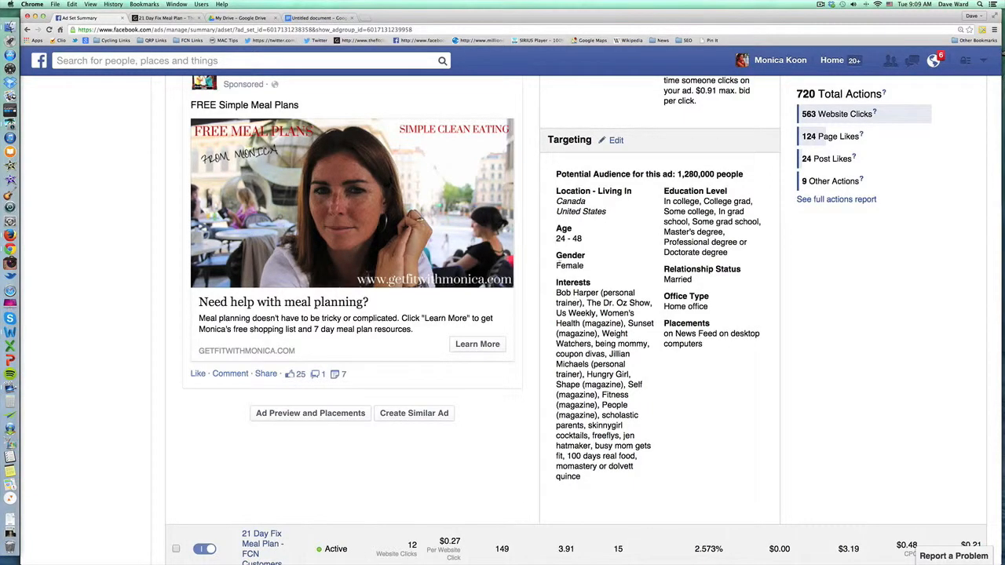
left_click_drag(557, 265, 590, 275)
left_click(588, 292)
left_click_drag(555, 292, 625, 364)
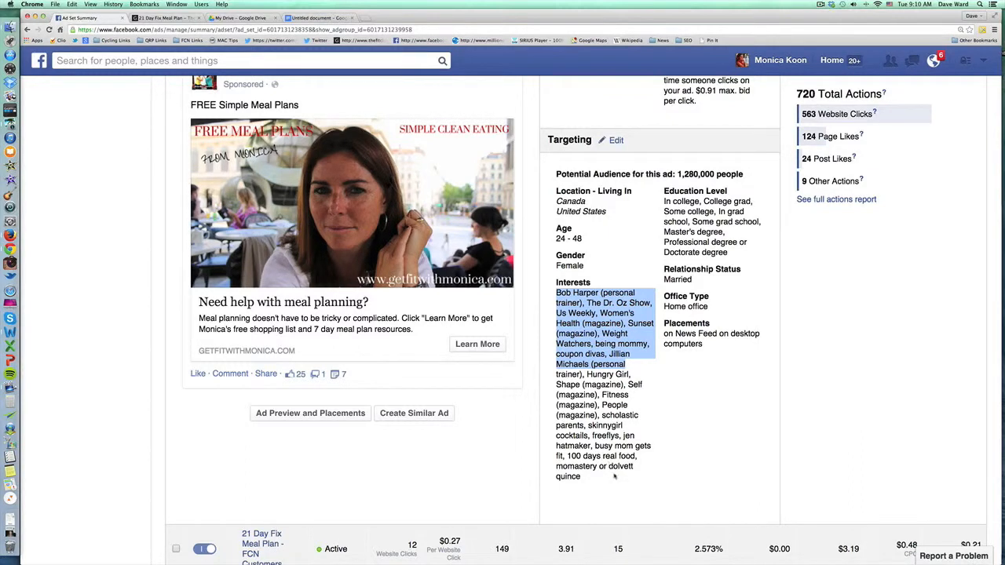
left_click(605, 359)
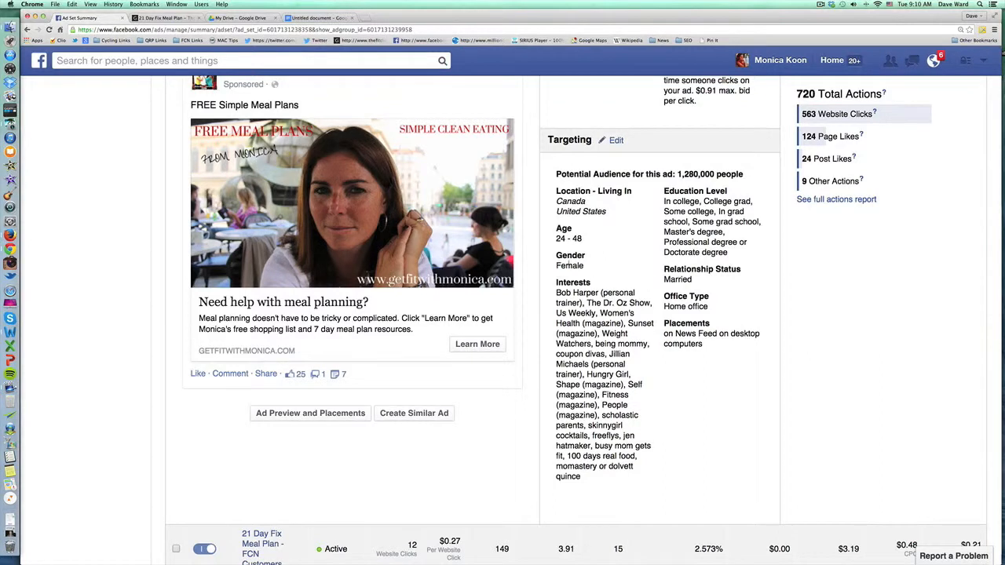
Check the Custom Women ad's gender, relationship status and office type targeting.
double_click(570, 265)
double_click(677, 280)
left_click(716, 302)
left_click_drag(665, 306, 716, 316)
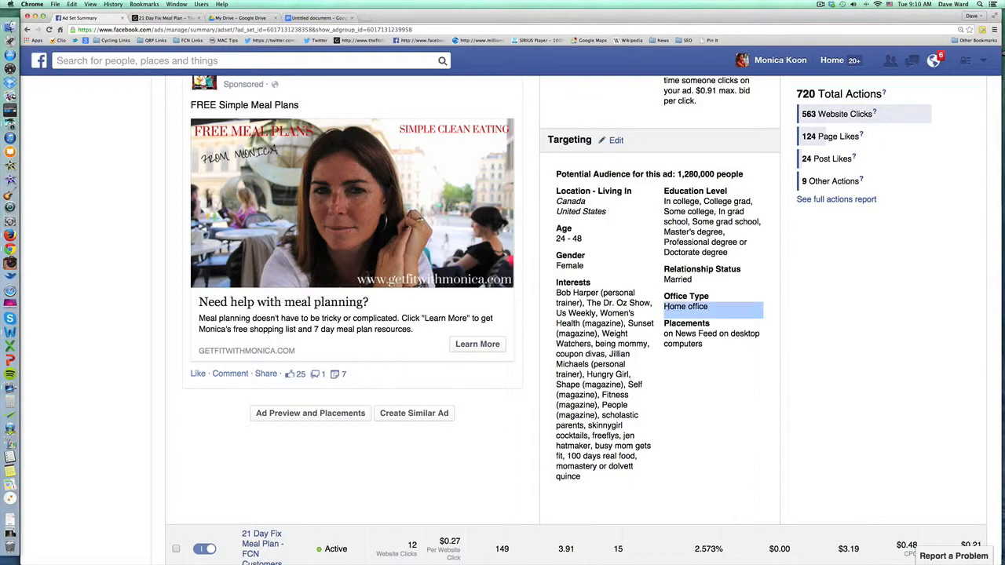
left_click(713, 315)
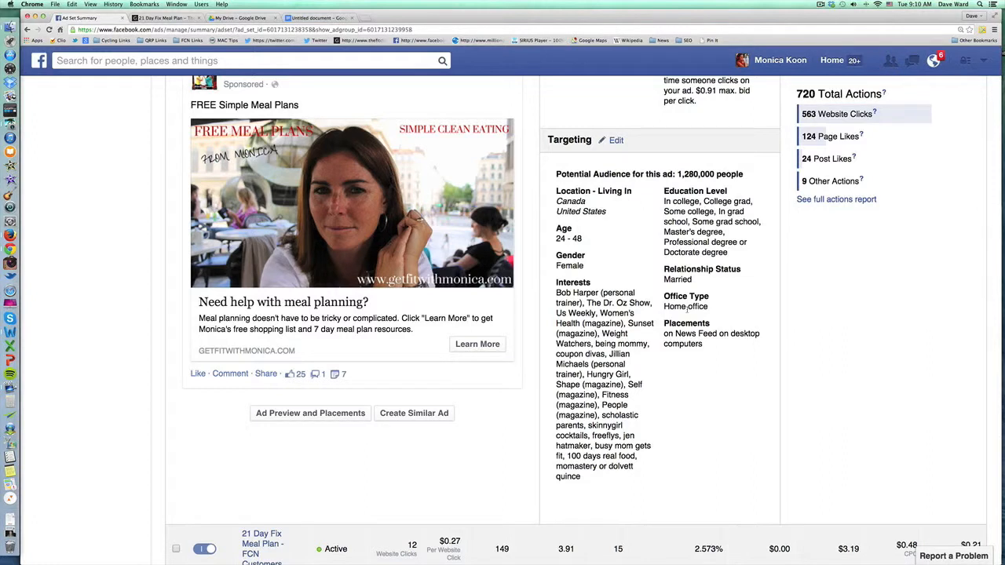
Examine the FCN Customers ad's custom audience category, website clicks and potential audience size.
scroll(688, 308, "down", 2)
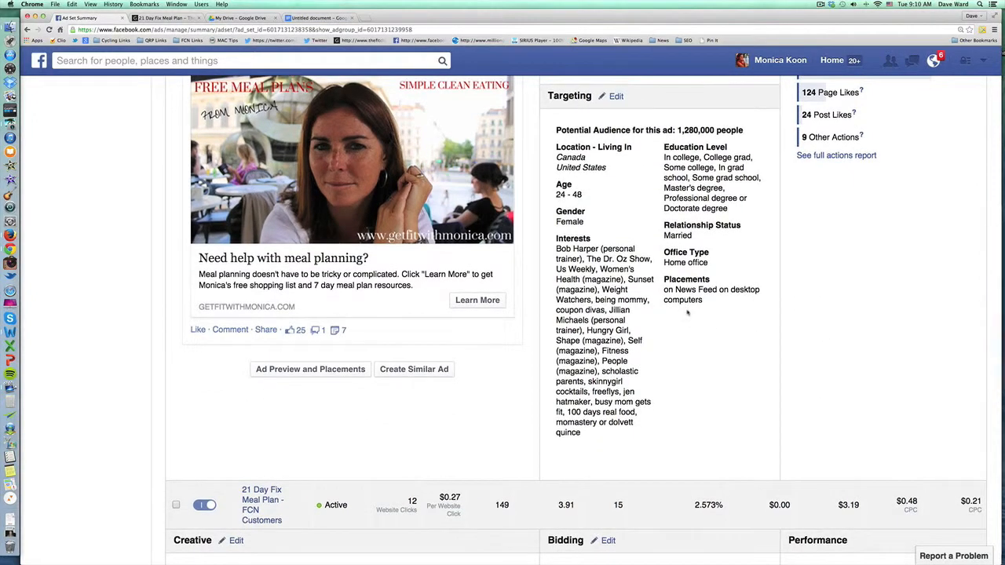
scroll(688, 313, "down", 10)
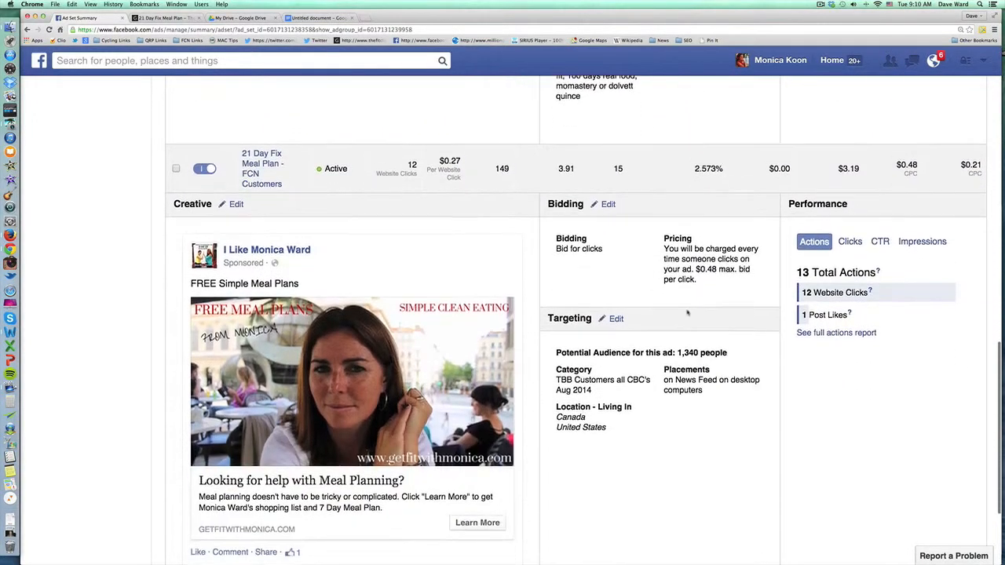
scroll(688, 312, "down", 2)
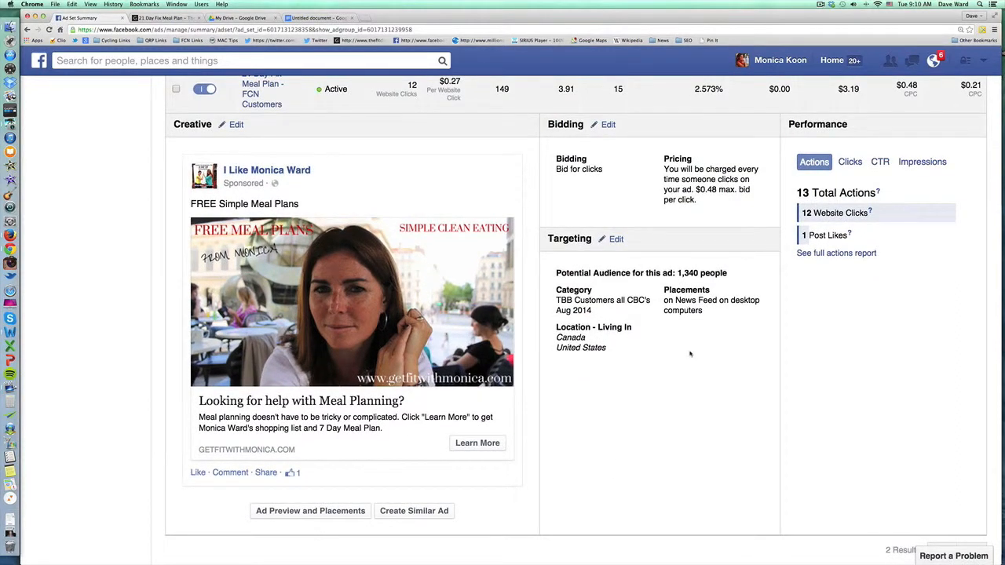
left_click_drag(608, 311, 558, 299)
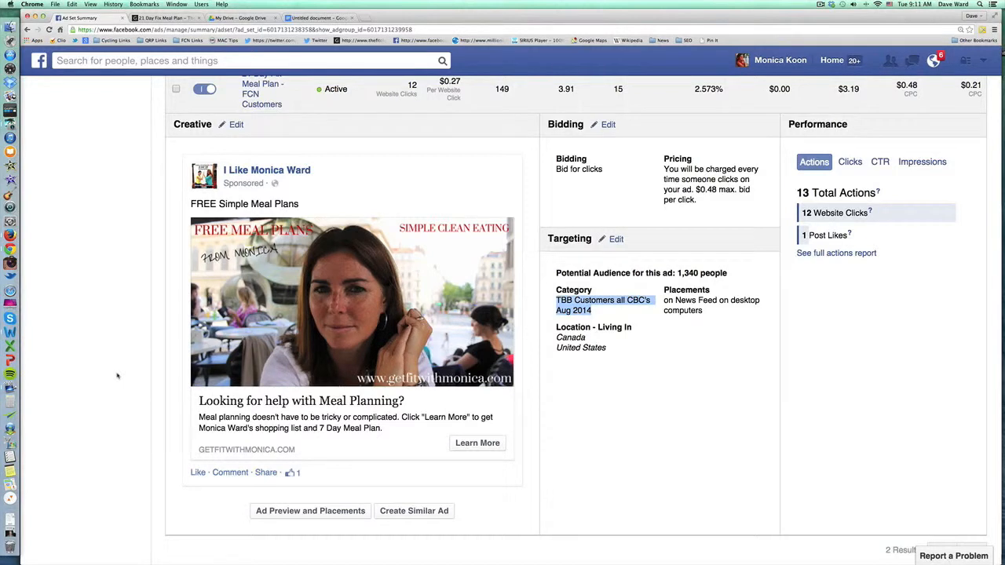
left_click_drag(802, 213, 870, 214)
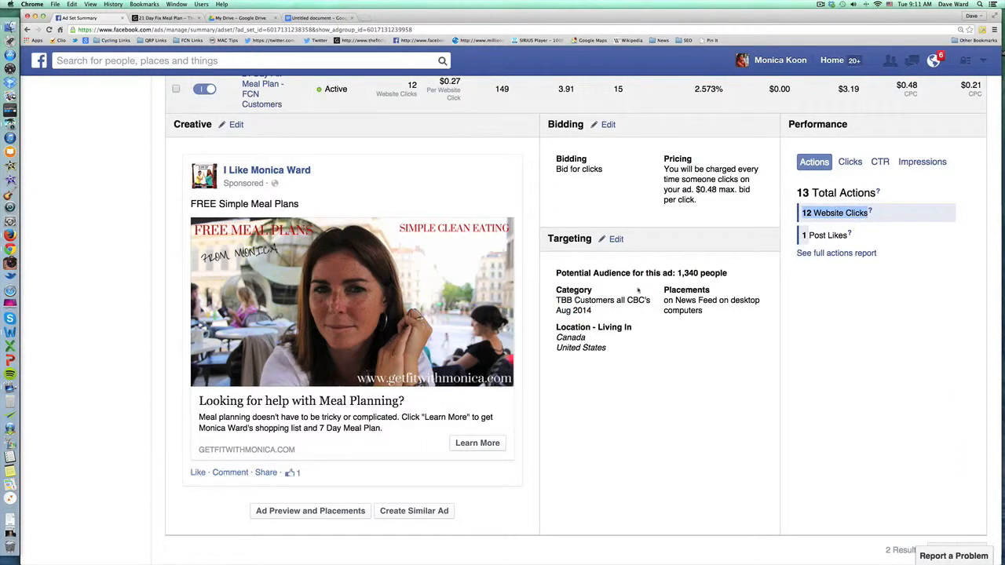
left_click_drag(677, 272, 698, 274)
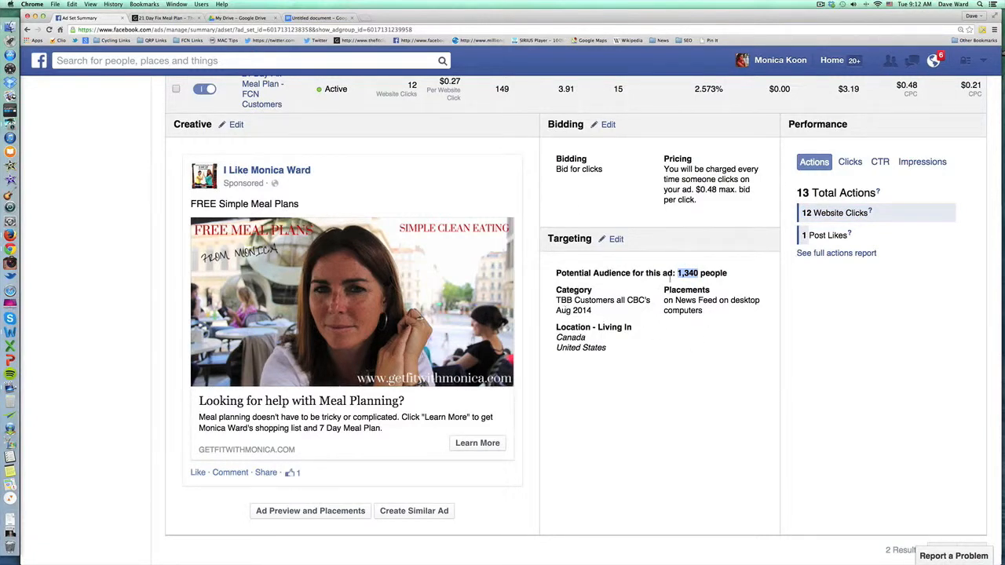
Check the Custom Women ad's potential audience size and return to its results and creative.
scroll(665, 350, "up", 4)
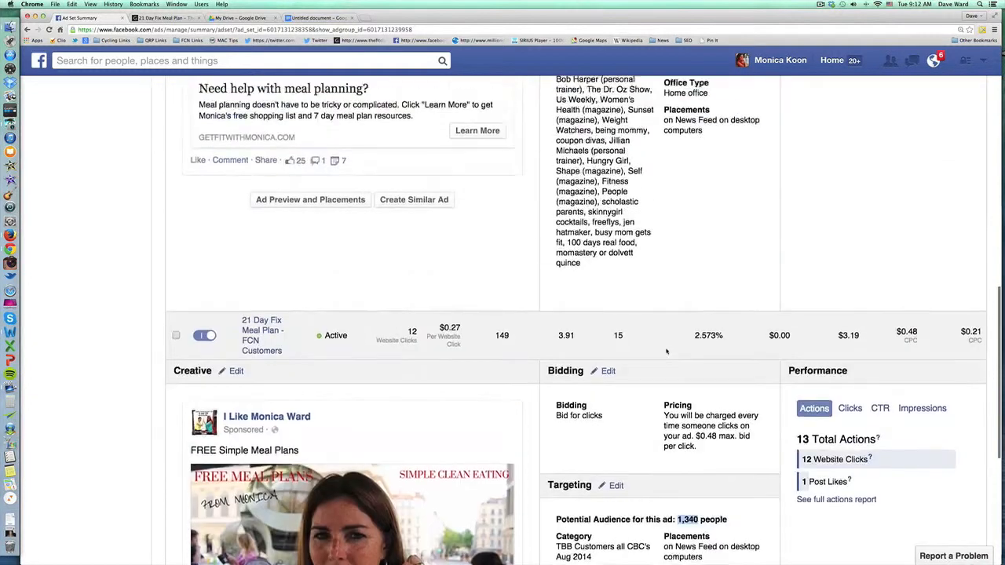
scroll(666, 351, "up", 3)
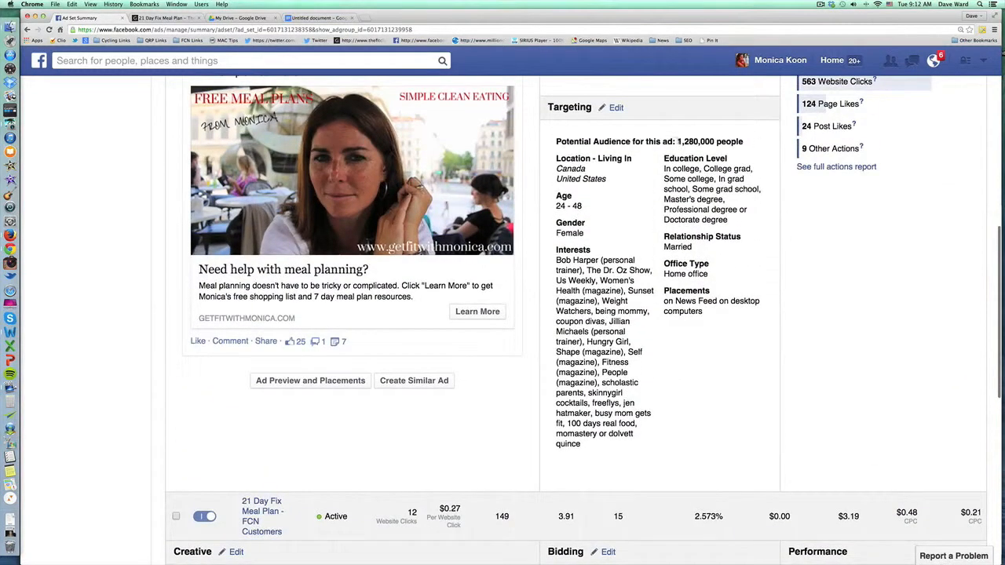
left_click_drag(677, 142, 715, 142)
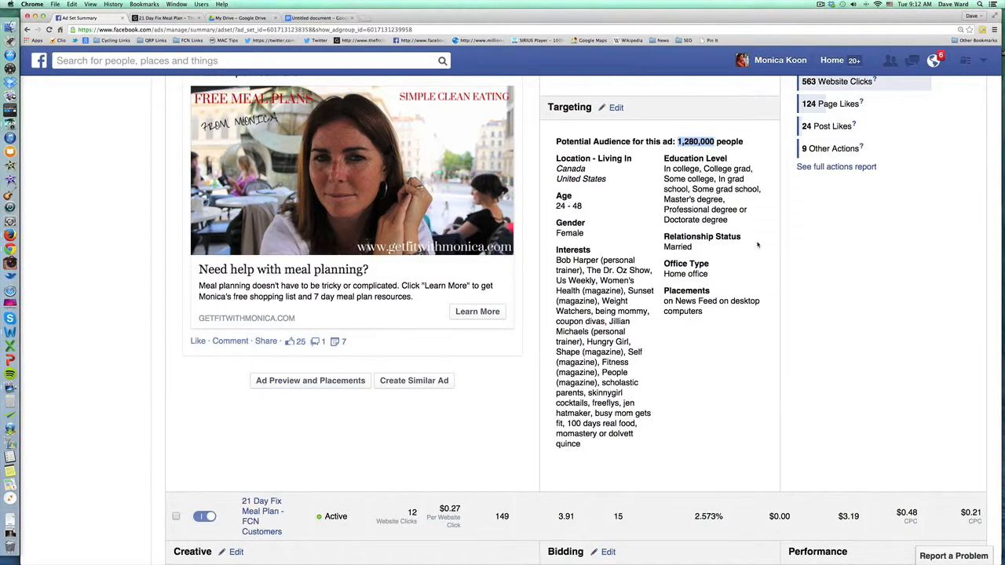
left_click(758, 245)
scroll(736, 287, "up", 5)
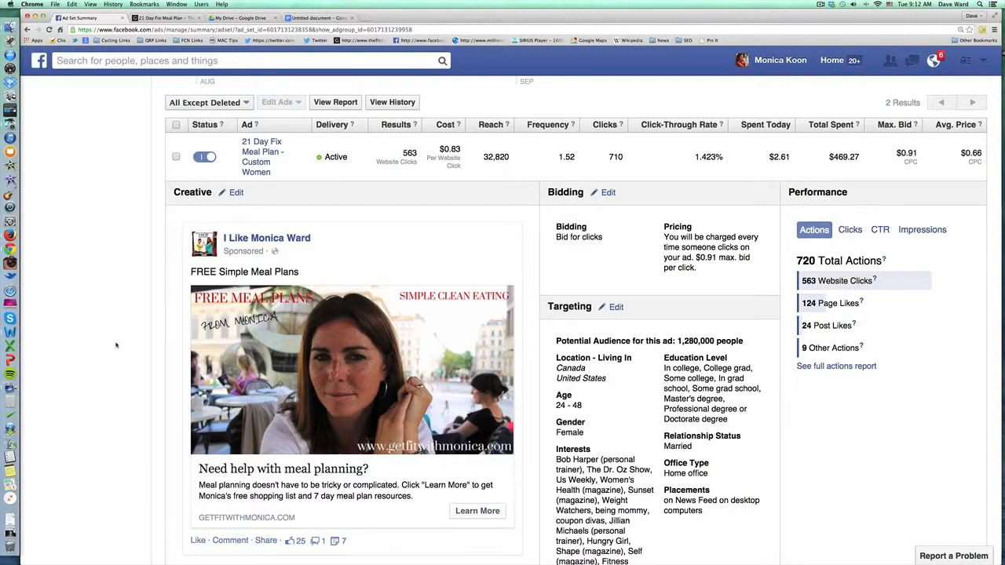
Switch to Canva in Firefox and look through the existing designs.
key("super+Tab")
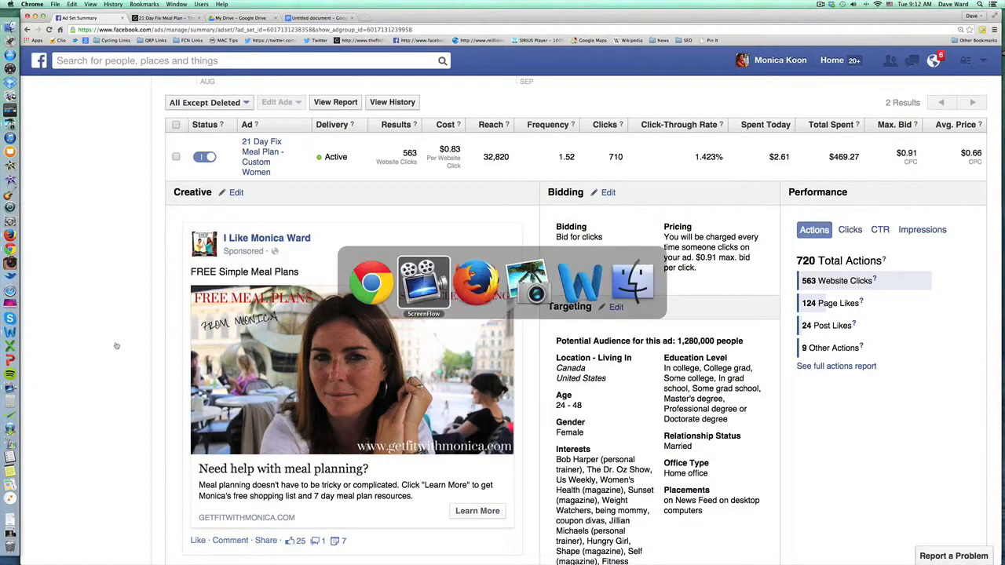
key("super+Tab")
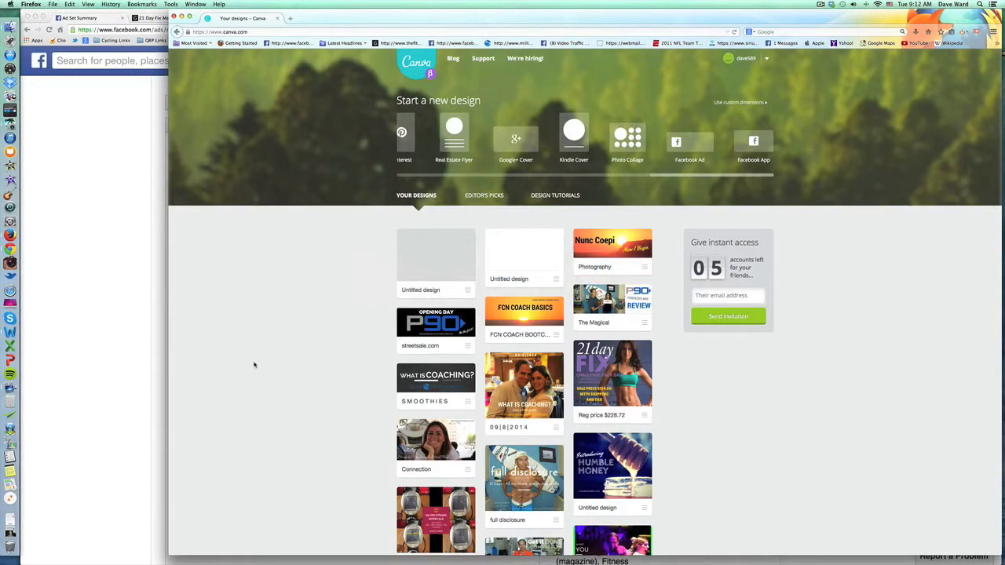
scroll(253, 365, "down", 5)
scroll(254, 363, "up", 5)
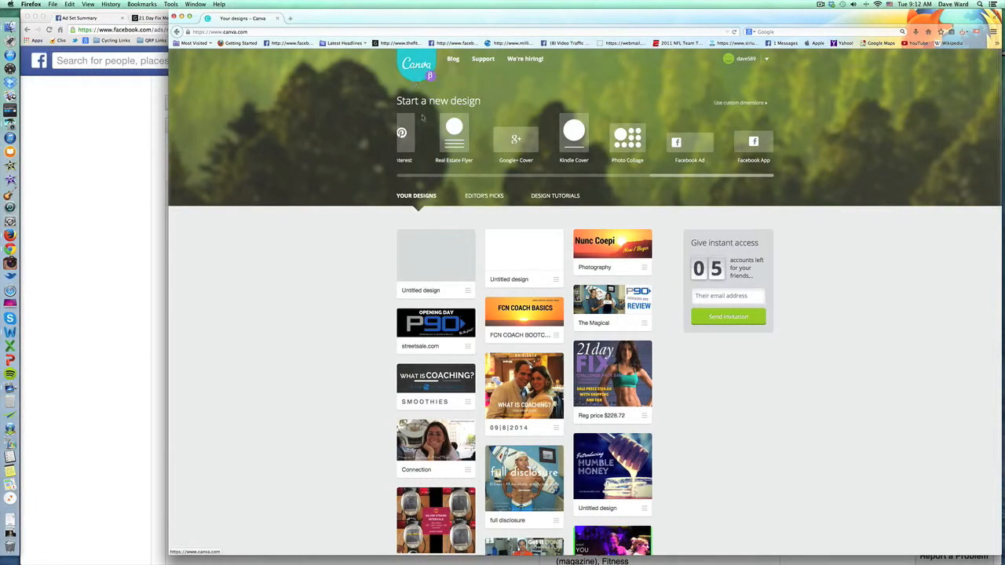
Browse the new design formats and start a blank Facebook Ad design.
scroll(416, 137, "left", 10)
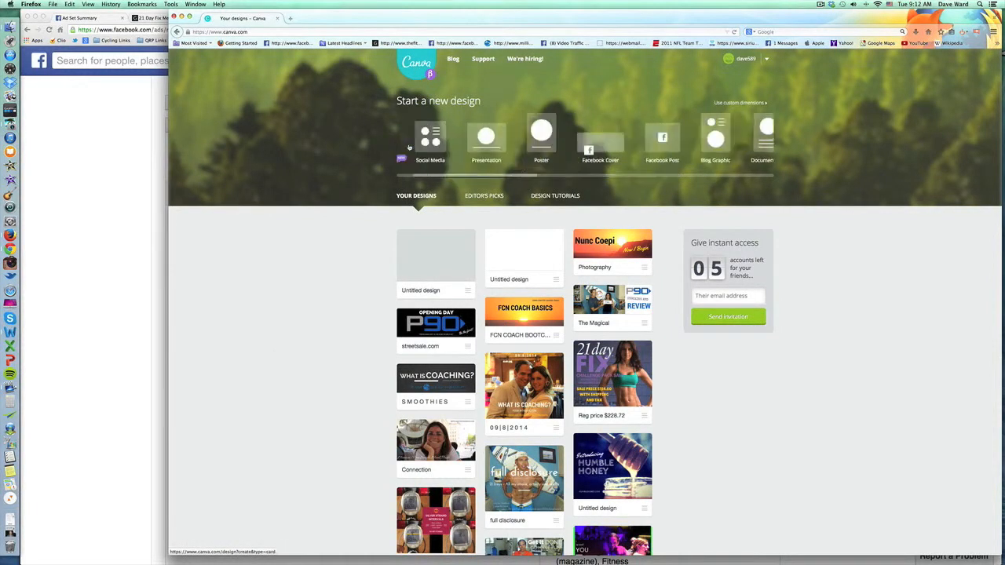
scroll(408, 147, "left", 2)
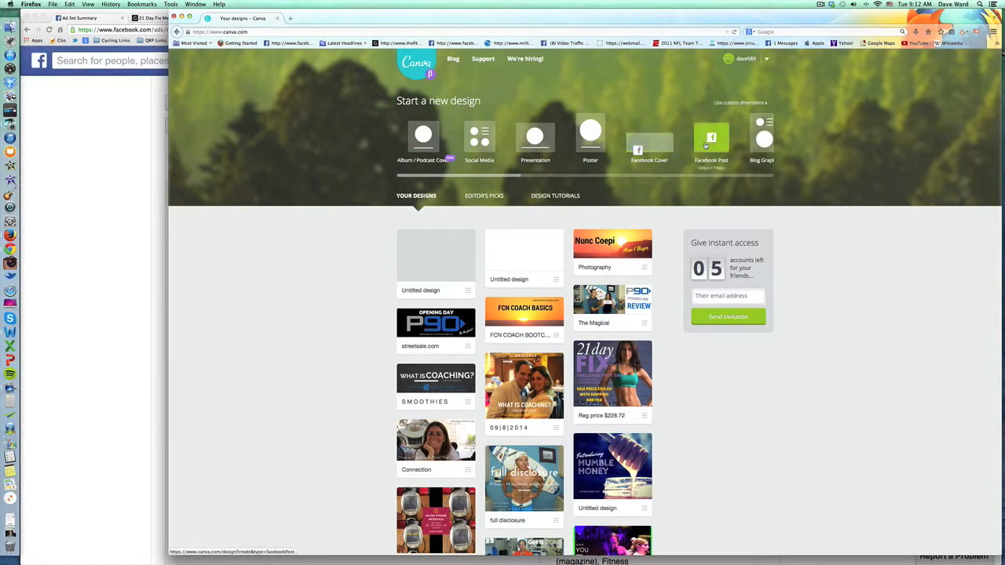
scroll(700, 145, "right", 5)
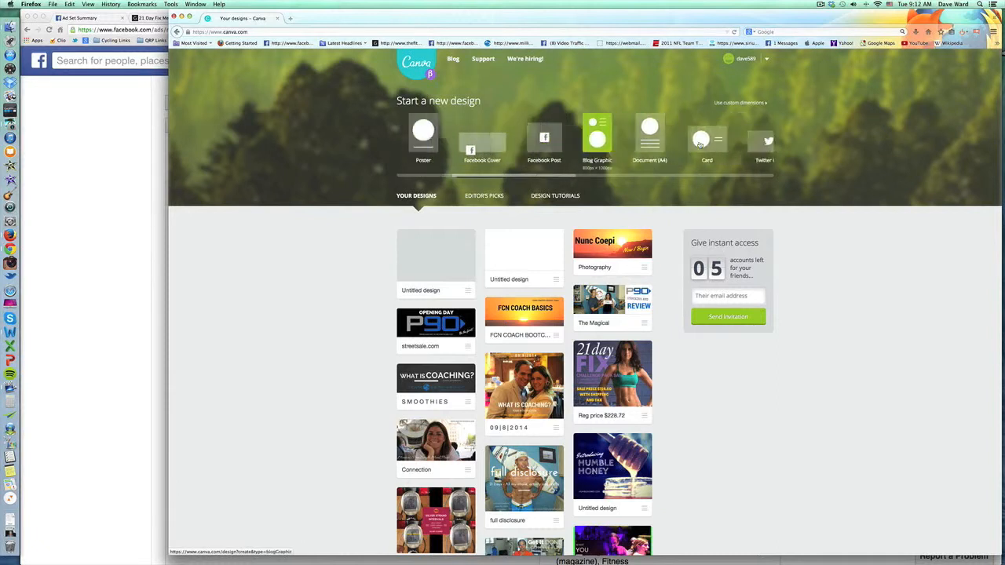
scroll(699, 145, "right", 2)
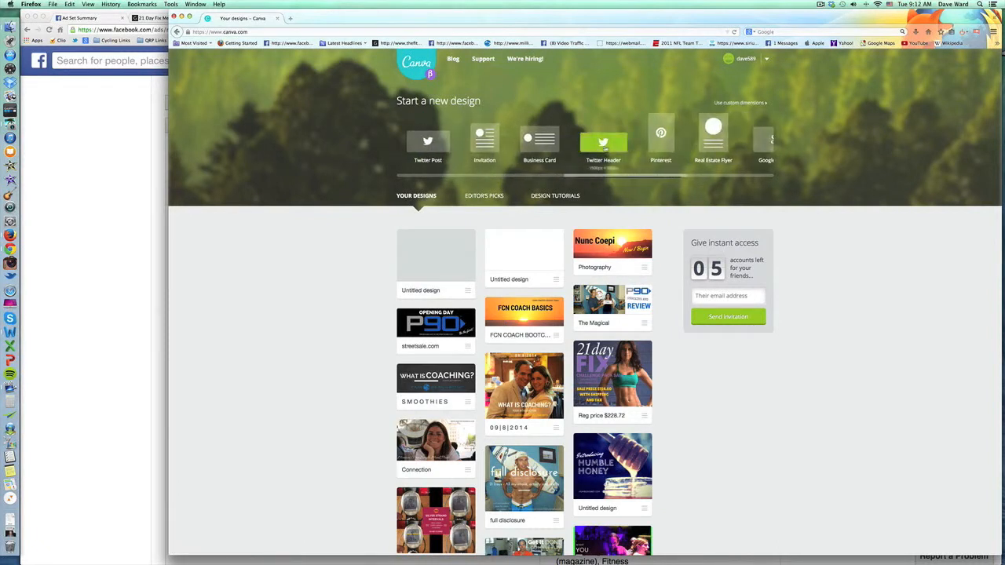
scroll(677, 144, "left", 1)
scroll(683, 144, "right", 6)
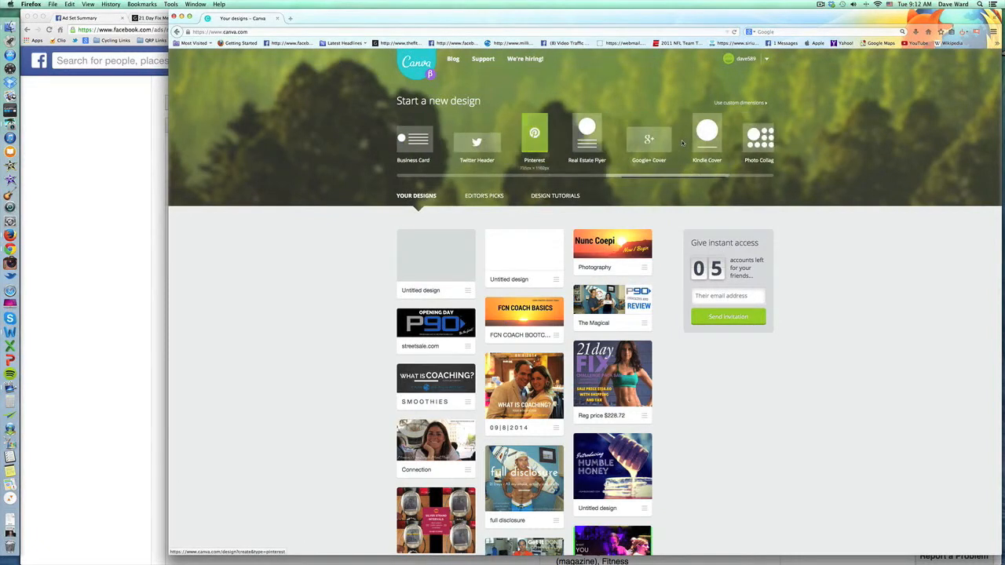
scroll(682, 143, "right", 1)
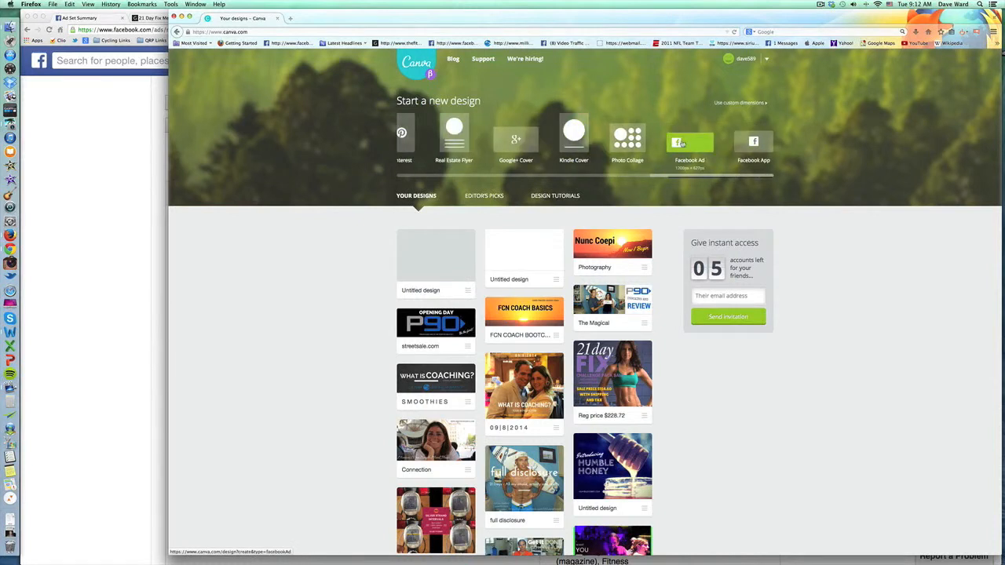
left_click(699, 145)
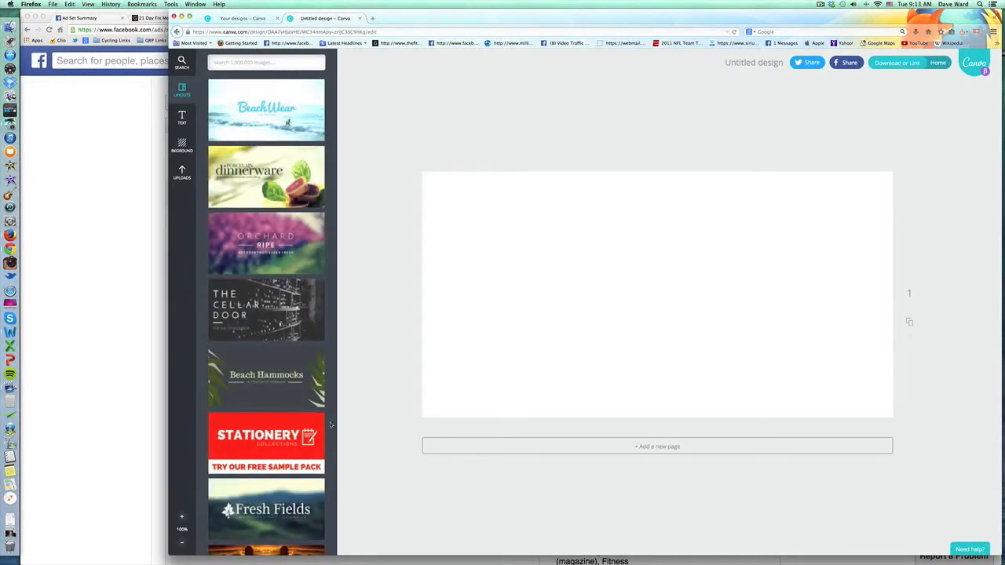
Apply The Cellar Door layout to the canvas and reposition the word DOOR directly beneath CELLAR.
left_click(232, 318)
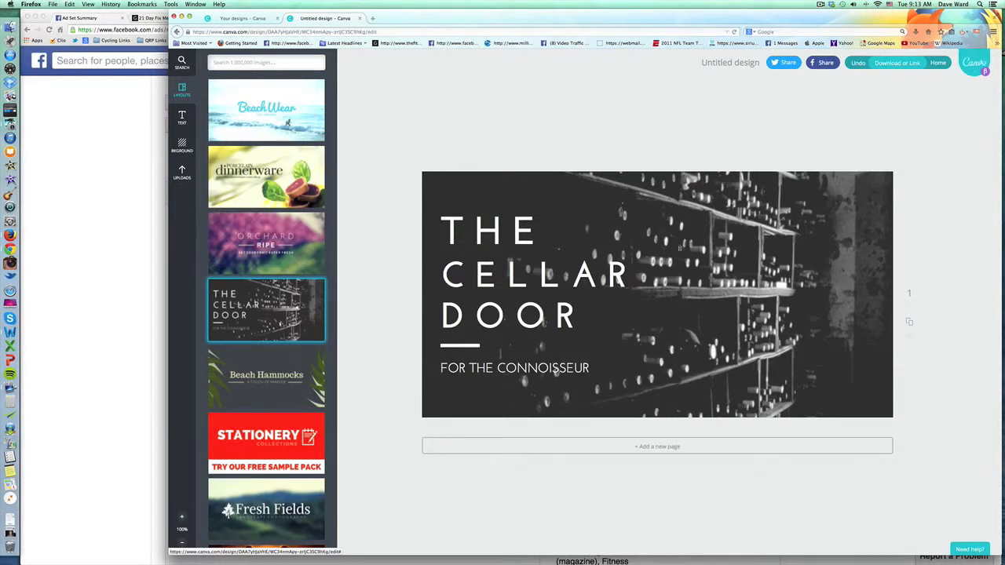
left_click_drag(736, 295, 792, 278)
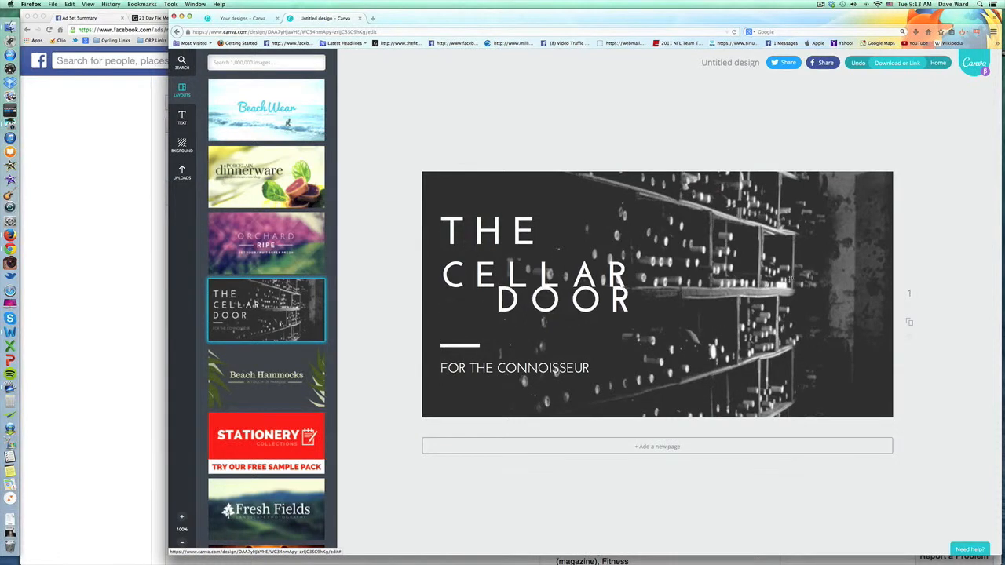
left_click_drag(528, 300, 476, 312)
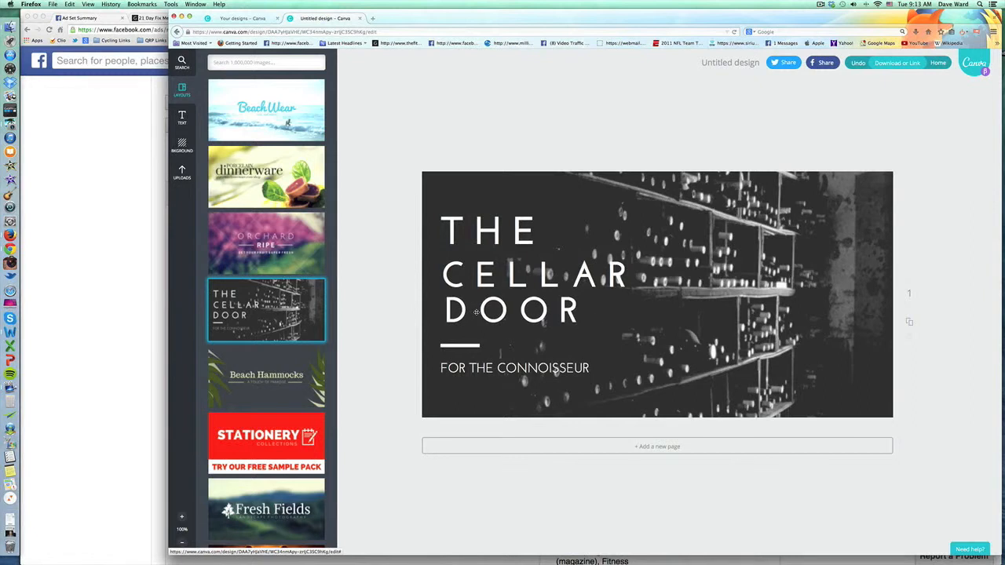
Replace the layout's wine rack photo with the uploaded café photo of the smiling woman, enlarged to cover the canvas.
left_click(835, 198)
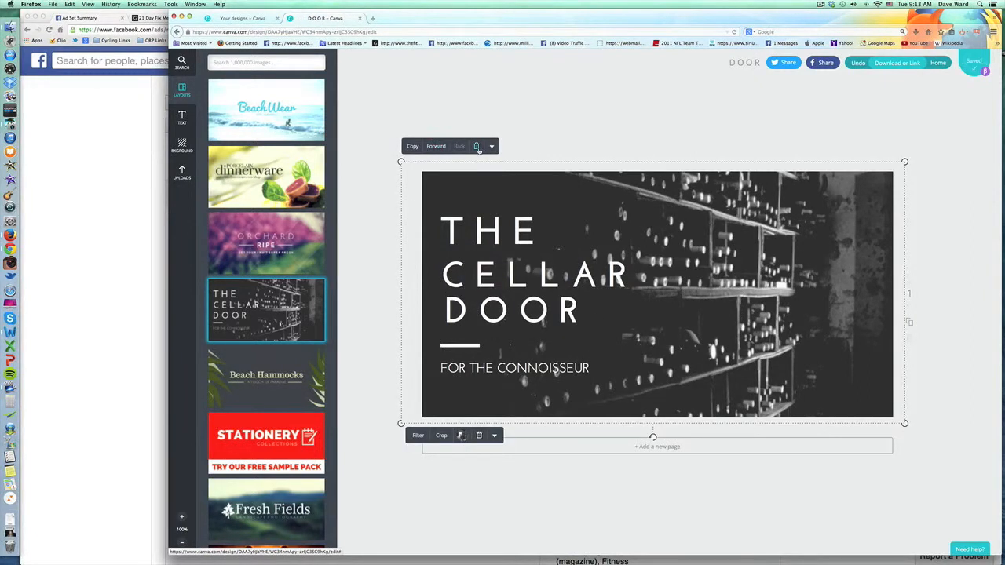
left_click(476, 147)
left_click(181, 173)
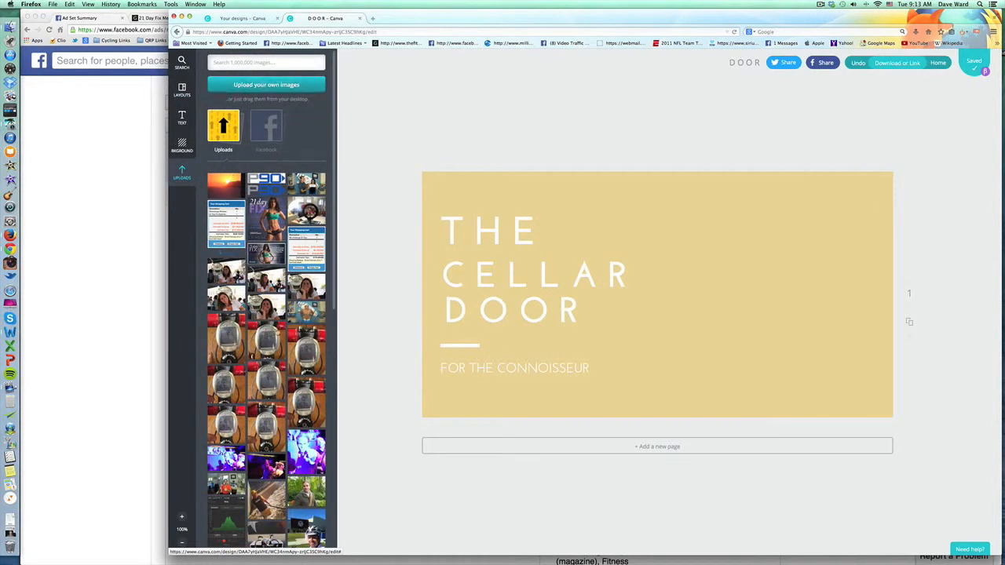
left_click_drag(270, 278, 567, 247)
left_click_drag(704, 370, 891, 497)
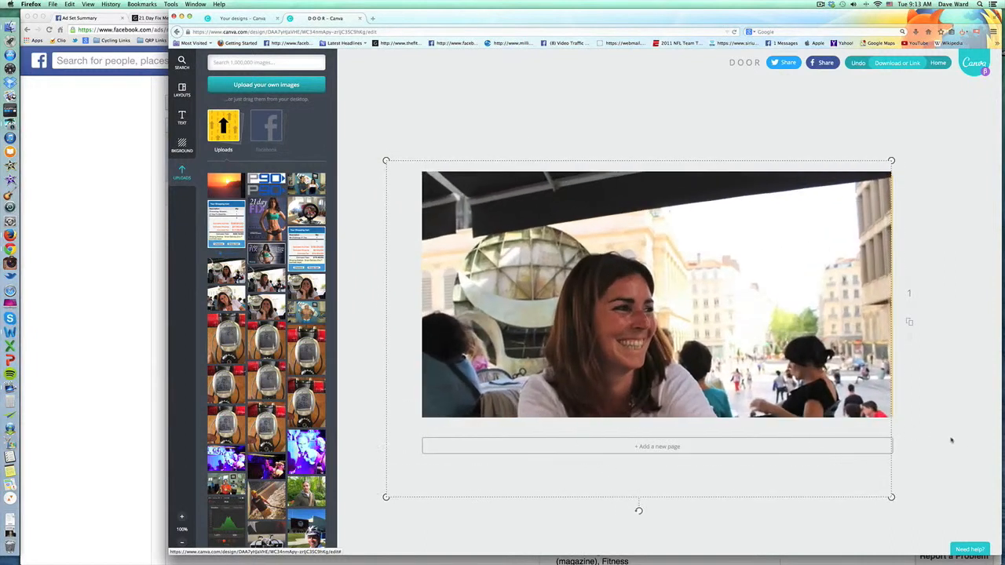
left_click_drag(951, 441, 964, 447)
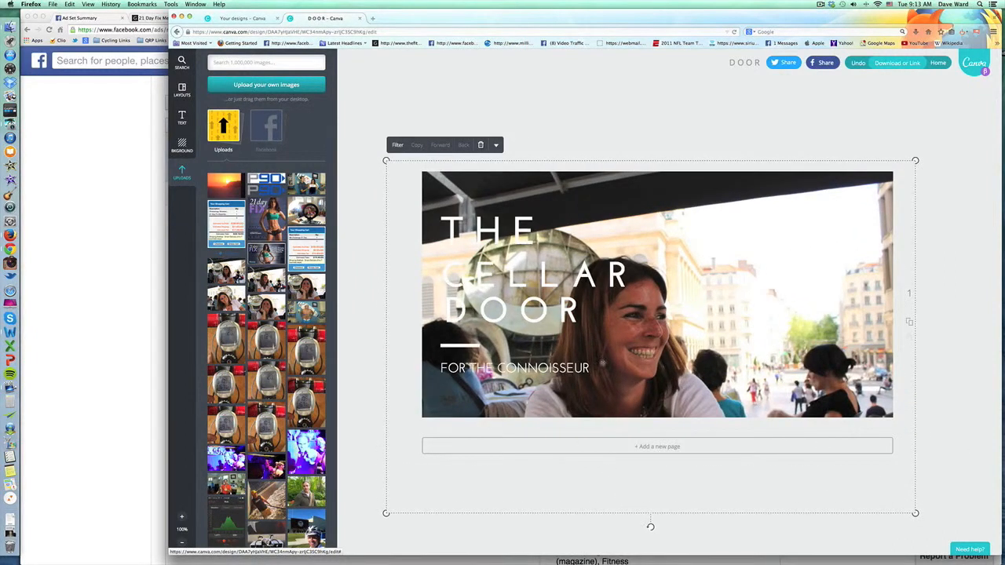
Shift the photo so the woman sits right of centre and enlarge it to fill the gap at the canvas's left edge.
left_click_drag(603, 364, 684, 338)
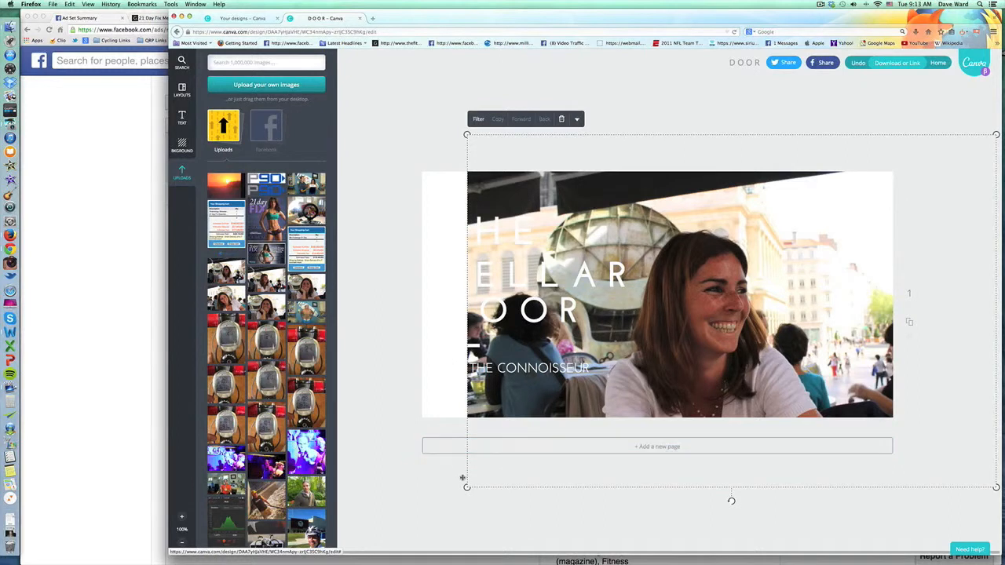
left_click_drag(466, 487, 404, 489)
mouse_move(699, 321)
left_mouse_down()
mouse_move(700, 309)
mouse_move(695, 327)
left_mouse_up()
Reposition the CELLAR text between THE and DOOR and replace its wording with FREE MEAL PLAN.
left_click_drag(777, 278, 787, 232)
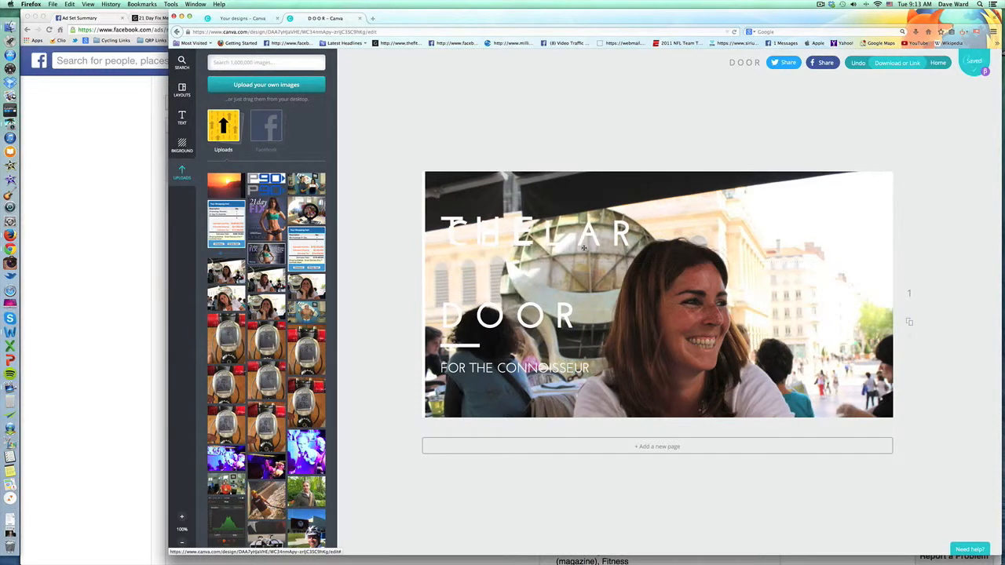
left_click_drag(557, 235, 546, 275)
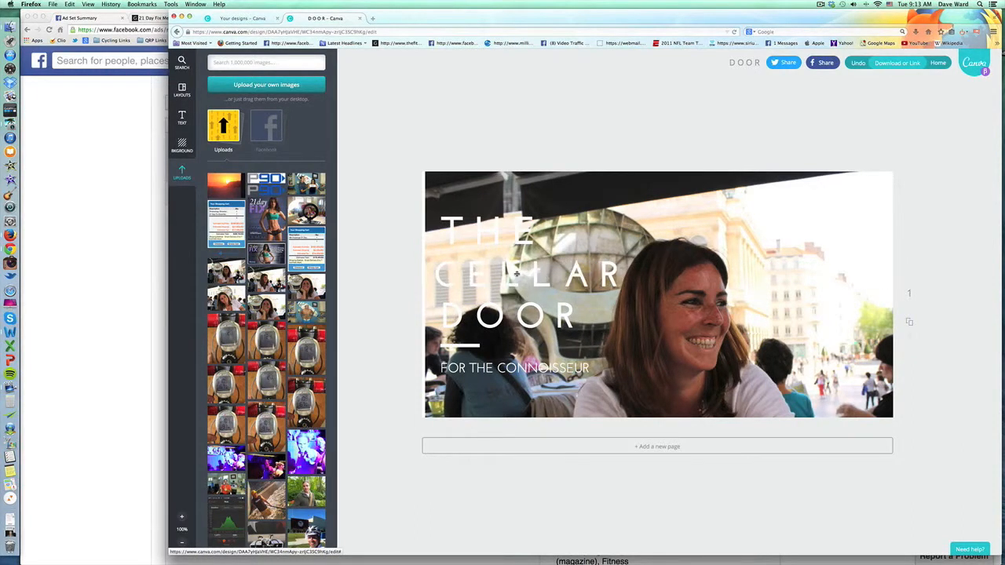
double_click(517, 273)
type("FRI")
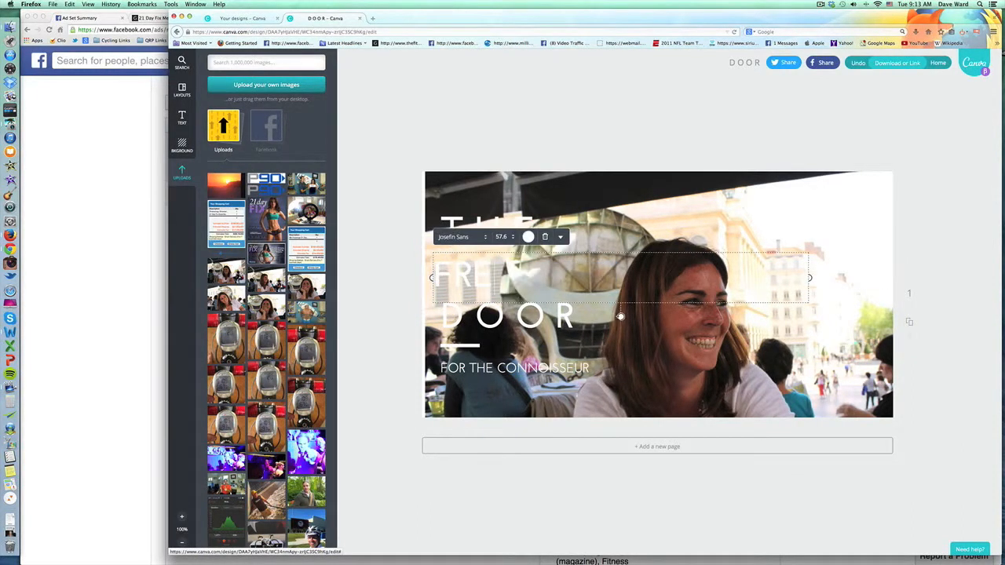
type("E MEAL PLAN")
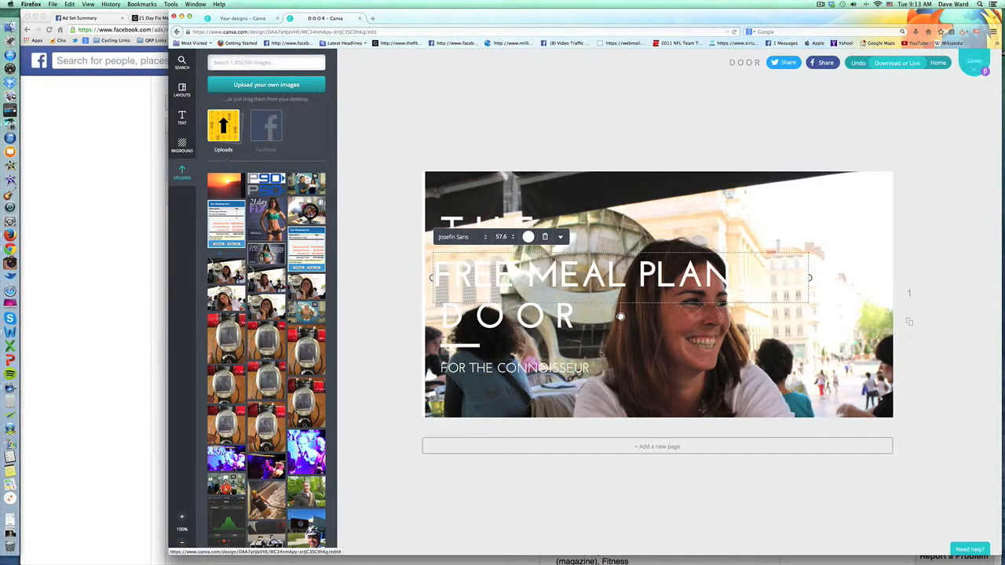
left_click(602, 355)
Move the FREE MEAL PLAN text to the top of the image and change its colour to black.
left_click_drag(522, 263, 524, 190)
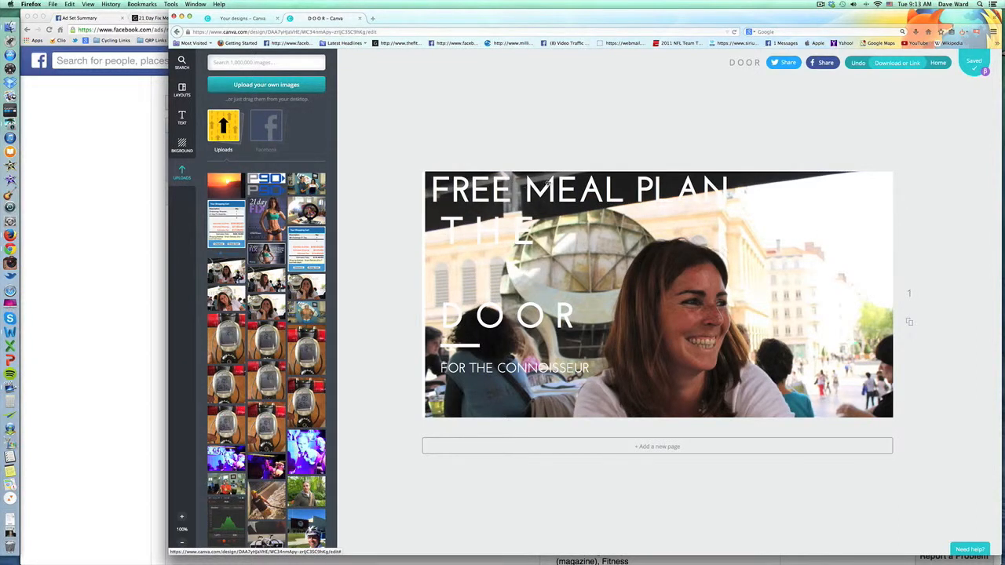
left_click(474, 189)
left_click(526, 152)
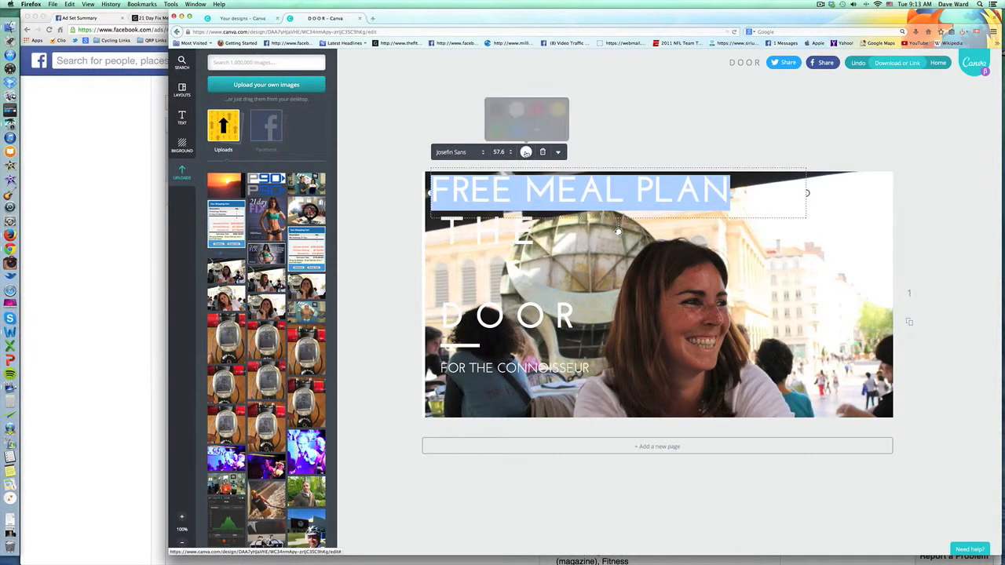
left_click(495, 110)
left_click(550, 242)
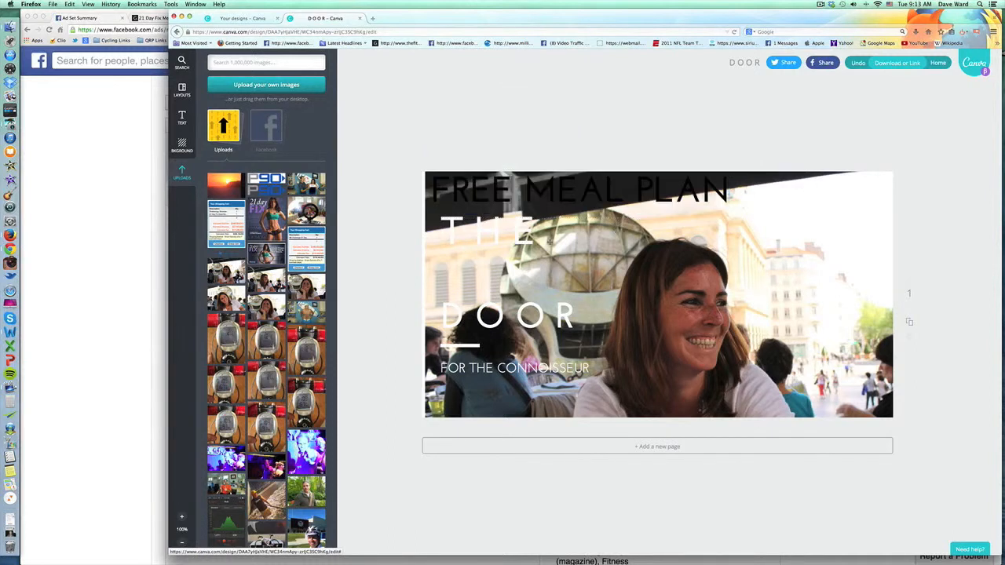
Move the FREE MEAL PLAN text to the image's upper right and narrow its text box from the left side.
left_click_drag(549, 193, 663, 232)
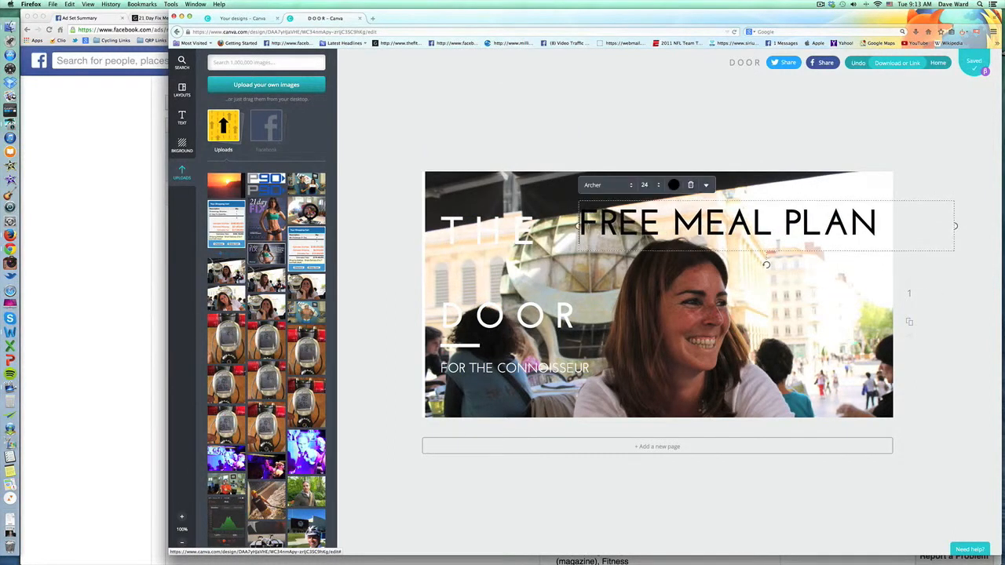
left_click_drag(574, 223, 727, 217)
left_click_drag(806, 232, 805, 231)
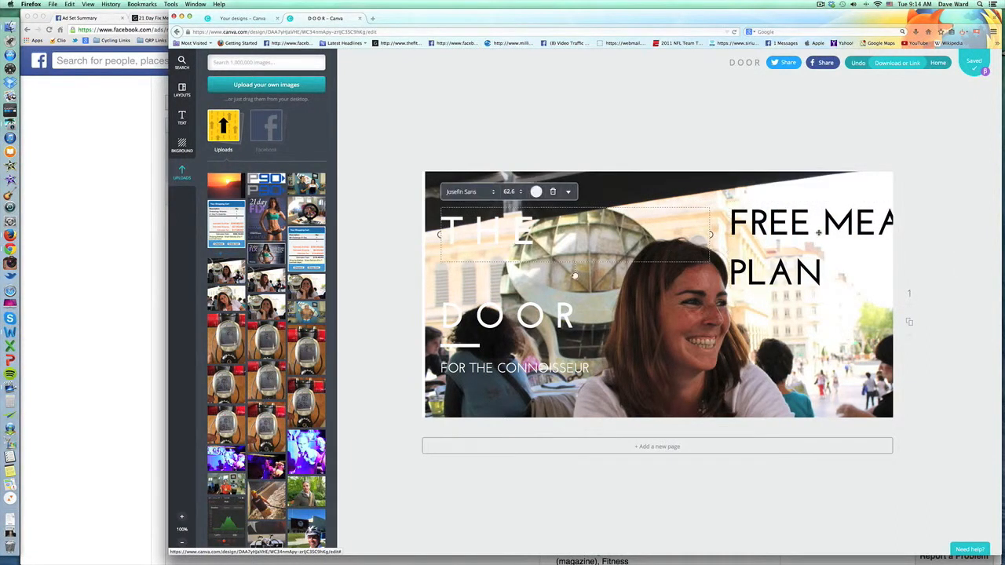
Set the FREE MEAL PLAN text's font size to 42.
double_click(806, 232)
left_click(798, 185)
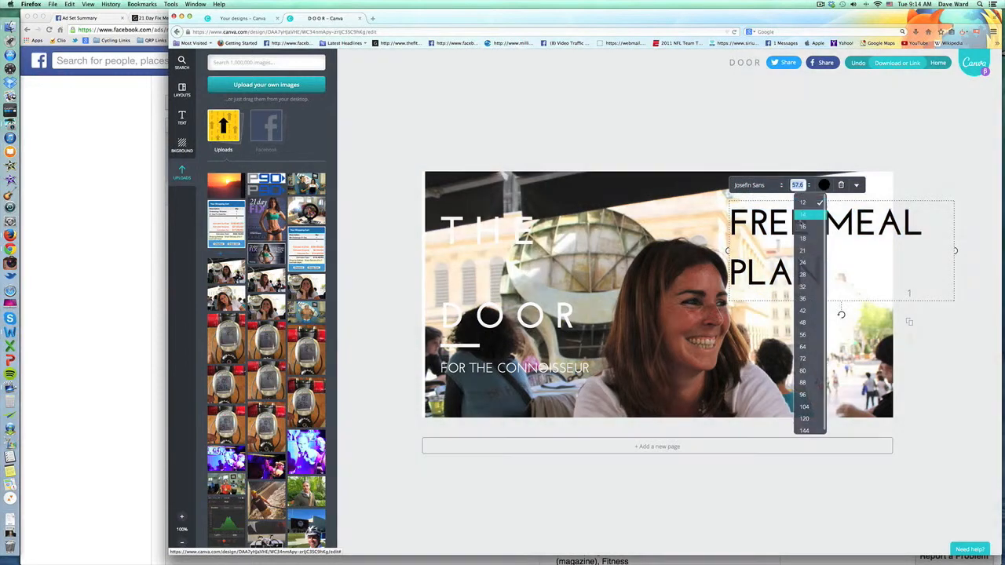
left_click(802, 311)
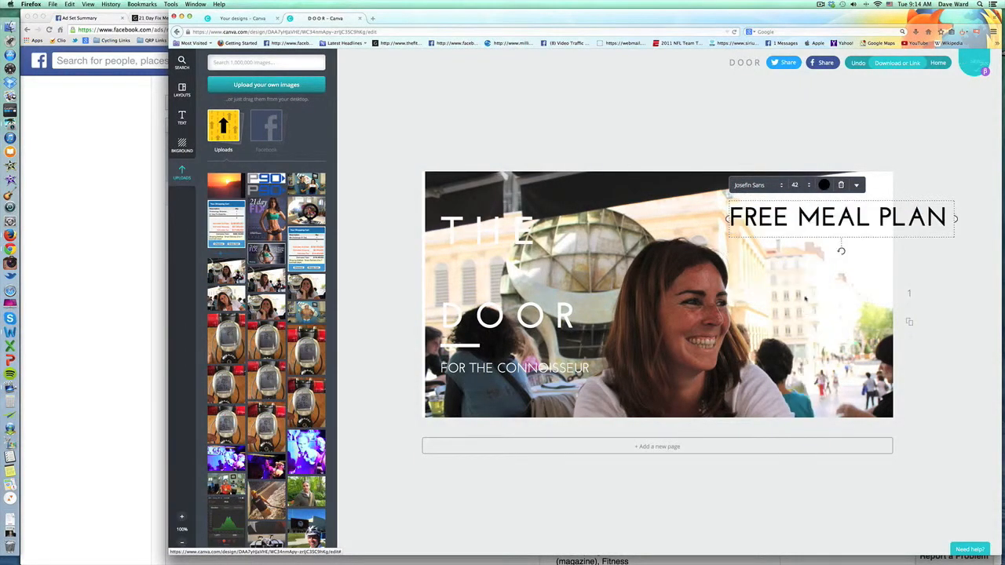
Fit the FREE MEAL PLAN text on two lines in the photo's upper-right corner and move THE down just above DOOR.
left_click_drag(948, 218, 896, 236)
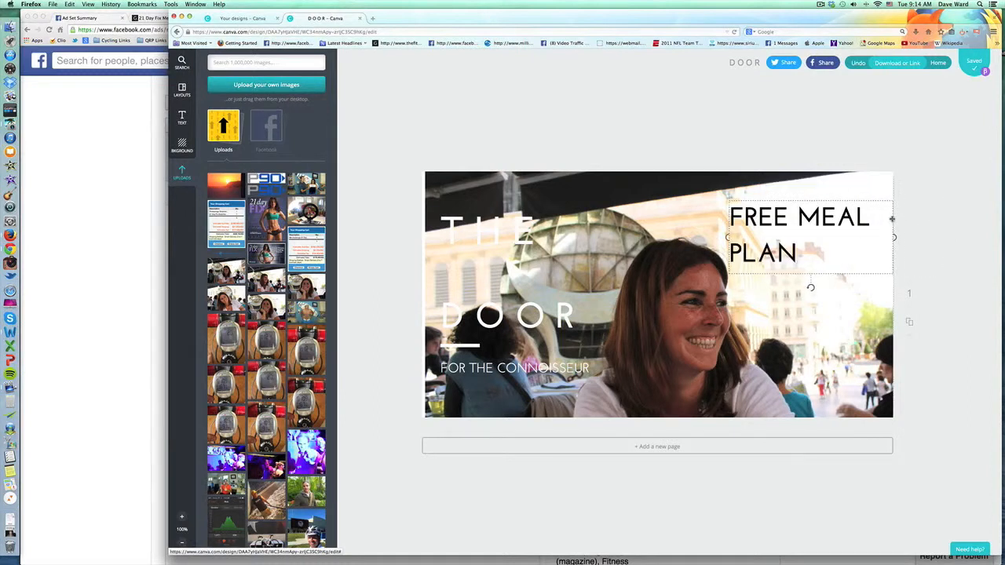
left_click_drag(782, 225, 795, 215)
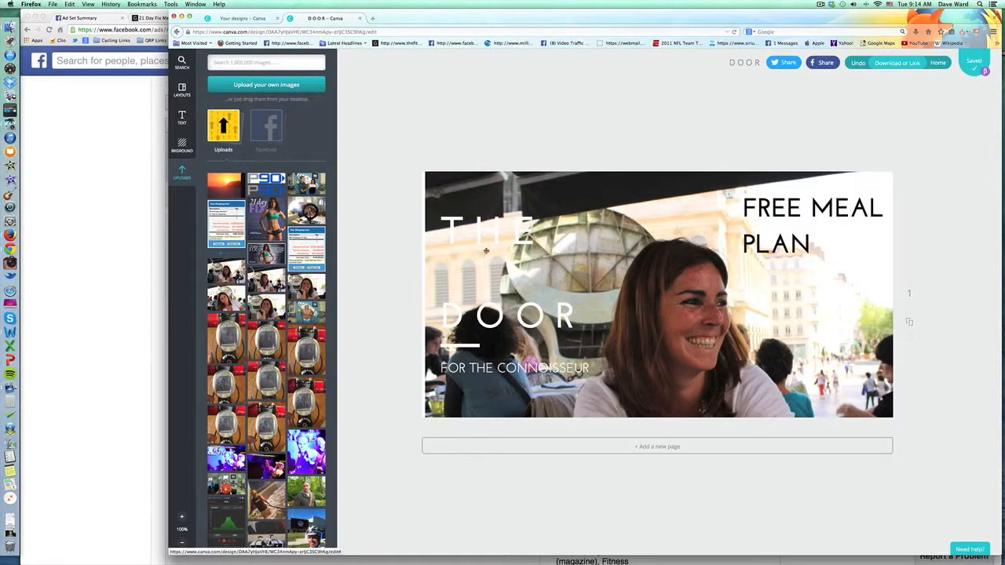
left_click_drag(487, 251, 482, 281)
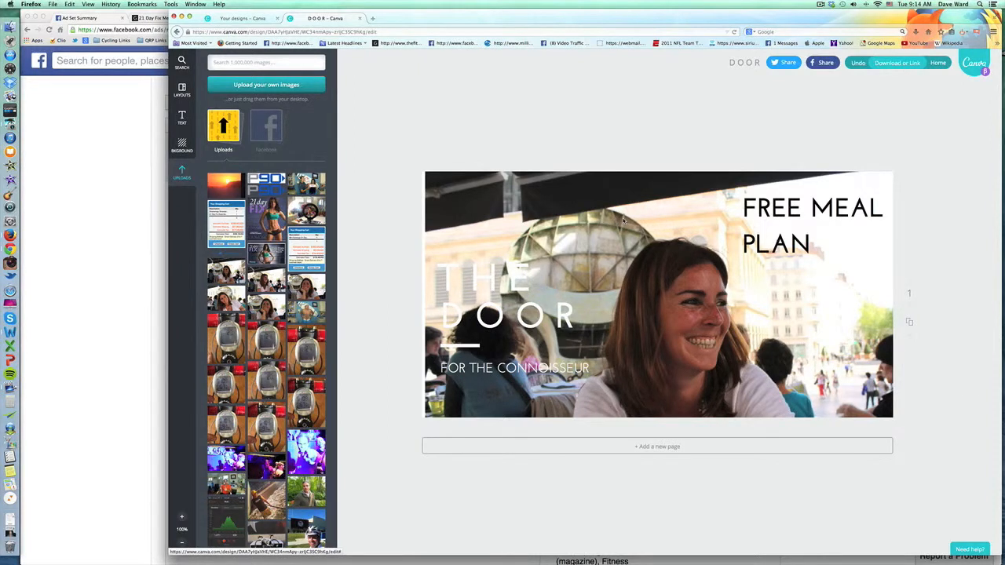
Open the existing Connection design from the designs list, examine its ad image pages, and close it.
left_click(237, 22)
scroll(433, 336, "down", 3)
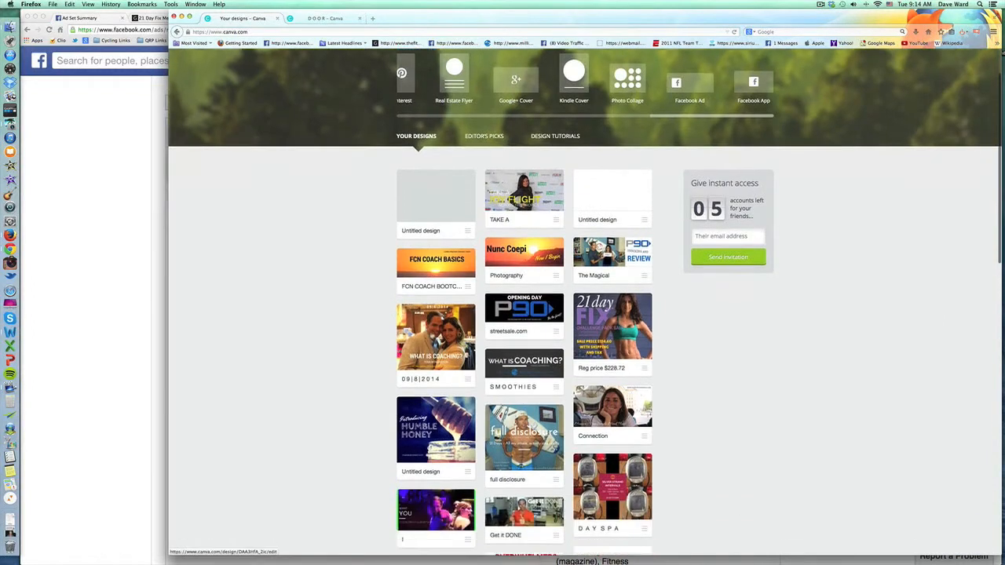
scroll(603, 348, "down", 1)
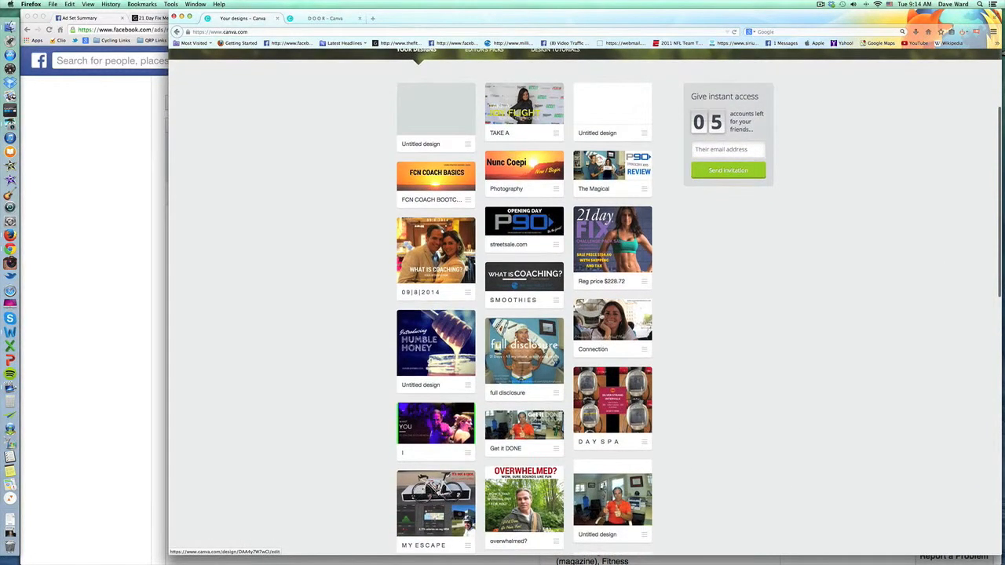
left_click(600, 314)
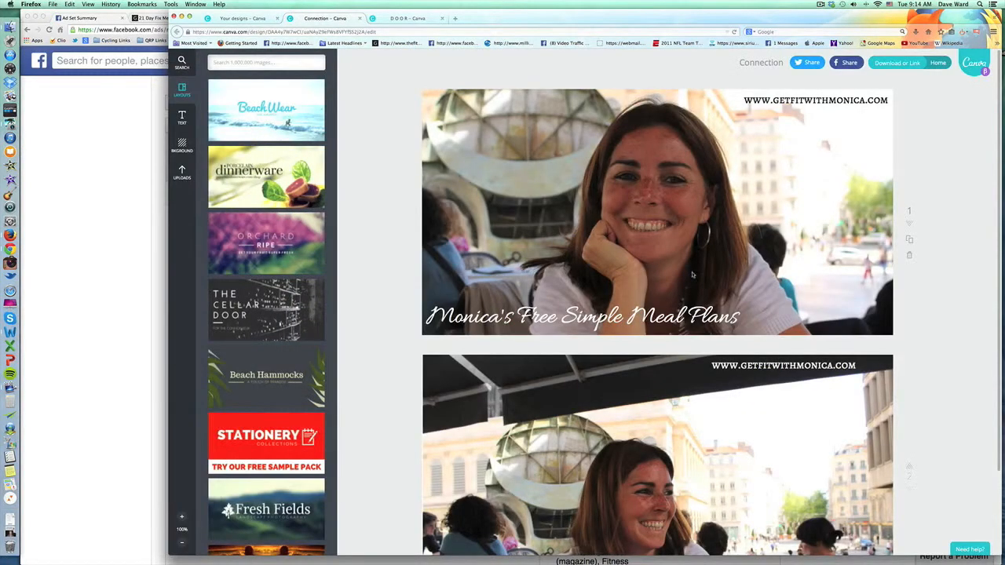
scroll(693, 274, "down", 3)
scroll(693, 274, "up", 3)
left_click(360, 19)
Look through the remaining saved designs to the end of the list.
scroll(583, 278, "down", 2)
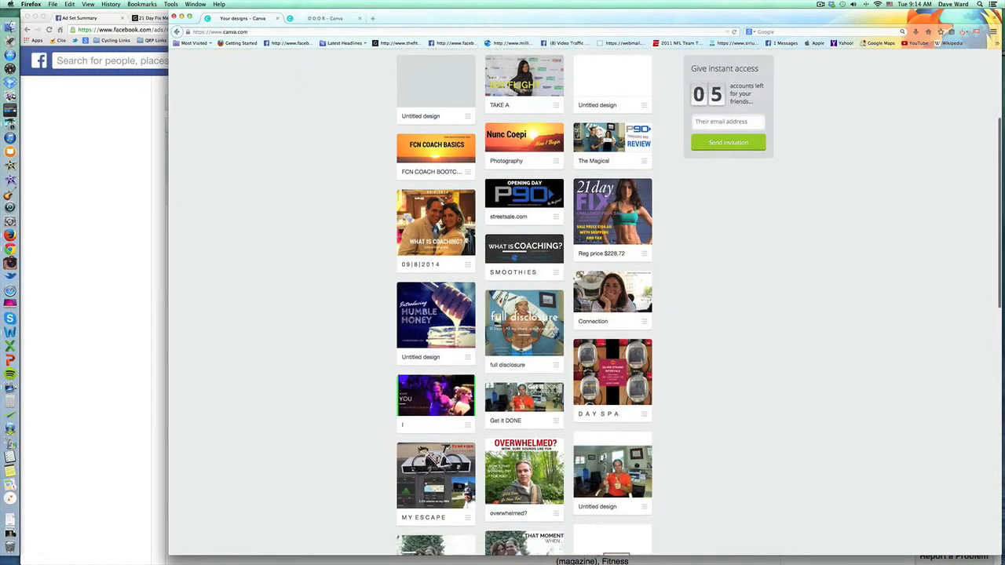
scroll(581, 279, "down", 5)
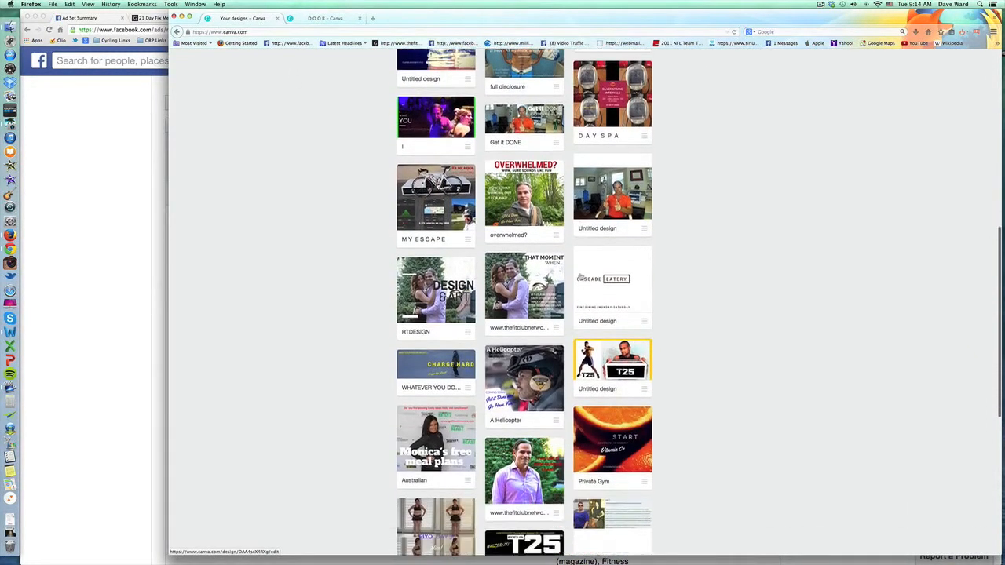
scroll(582, 278, "down", 6)
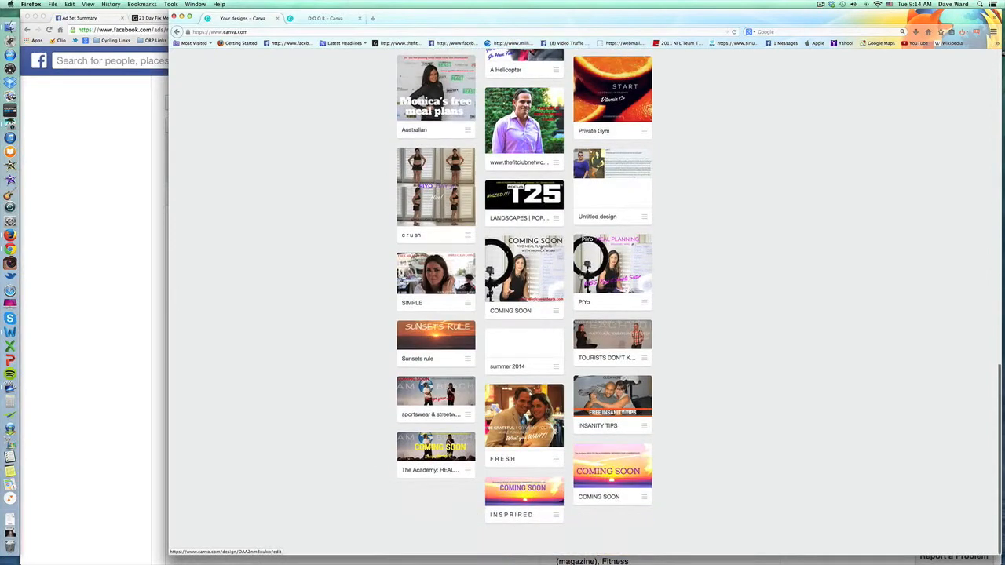
Open the saved Connection design and delete its second page.
scroll(581, 276, "up", 8)
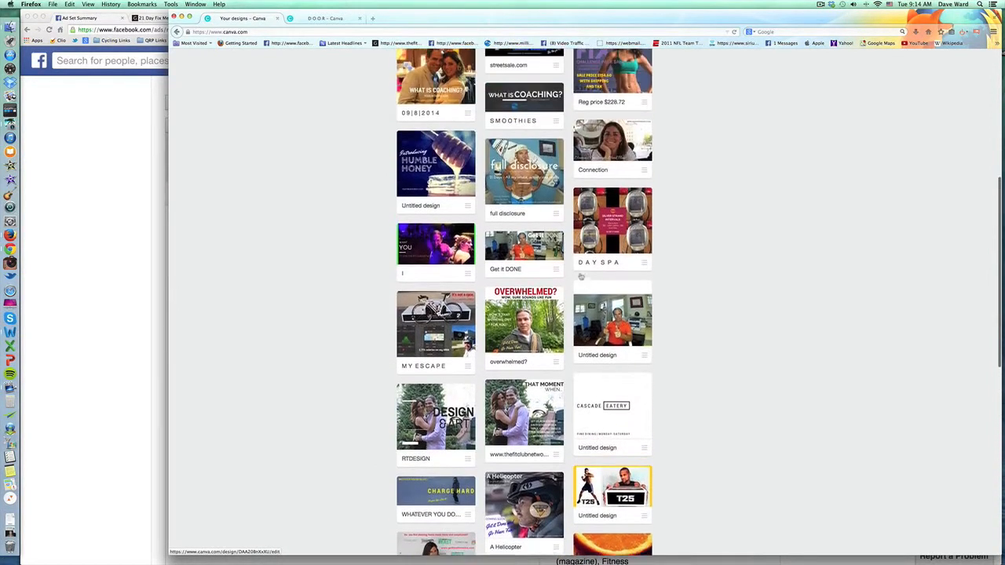
scroll(581, 276, "up", 3)
left_click(609, 212)
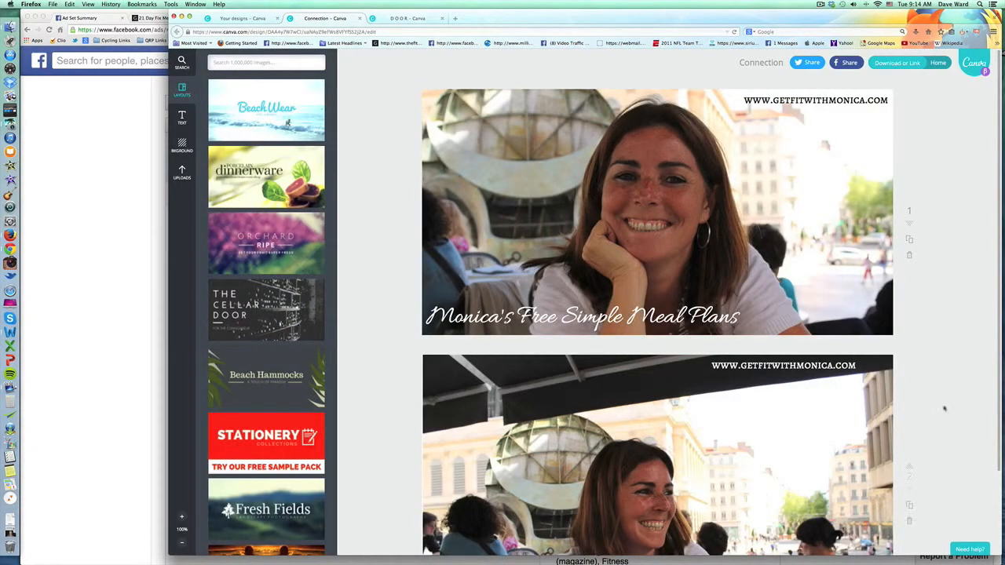
scroll(946, 374, "down", 3)
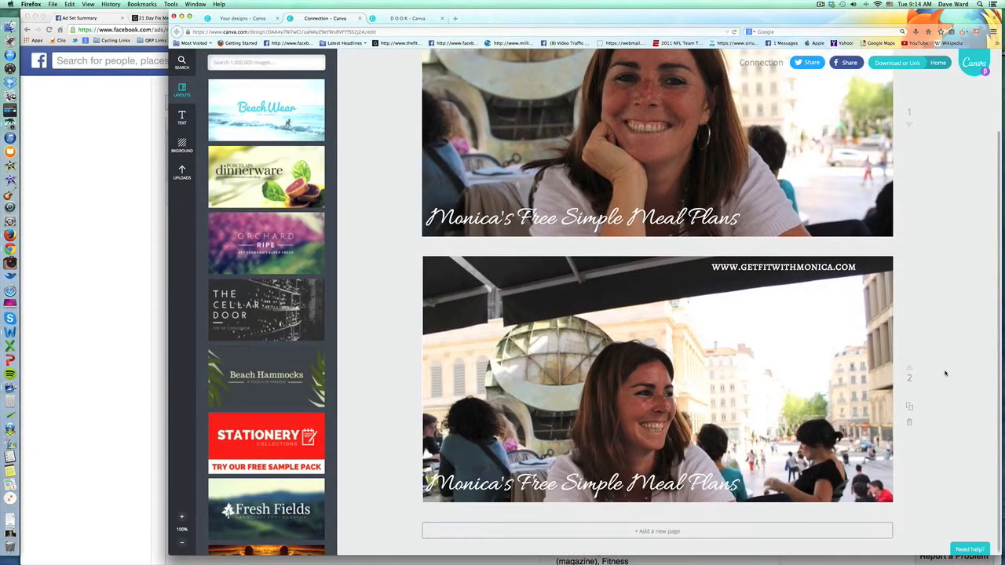
left_click(910, 421)
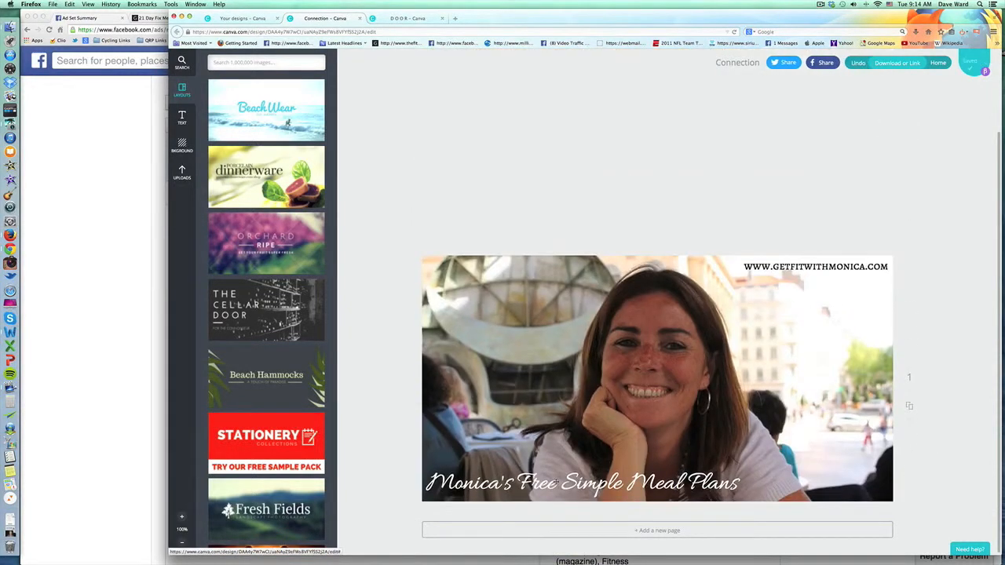
Duplicate the website address text, move the copy to the photo's upper-left corner and replace its wording with SIMPLE CLEAN EATING PLANS.
left_click(789, 267)
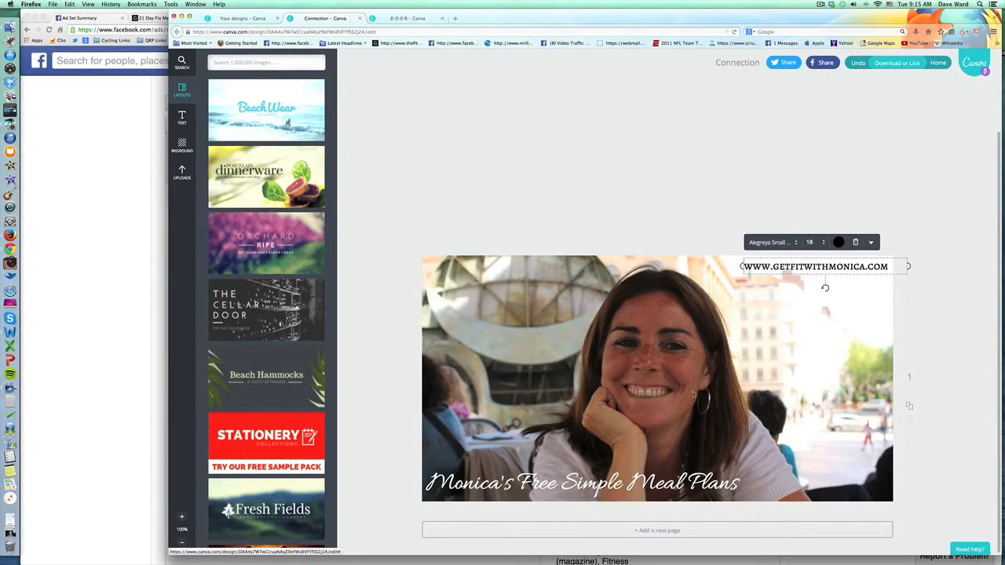
left_click(872, 245)
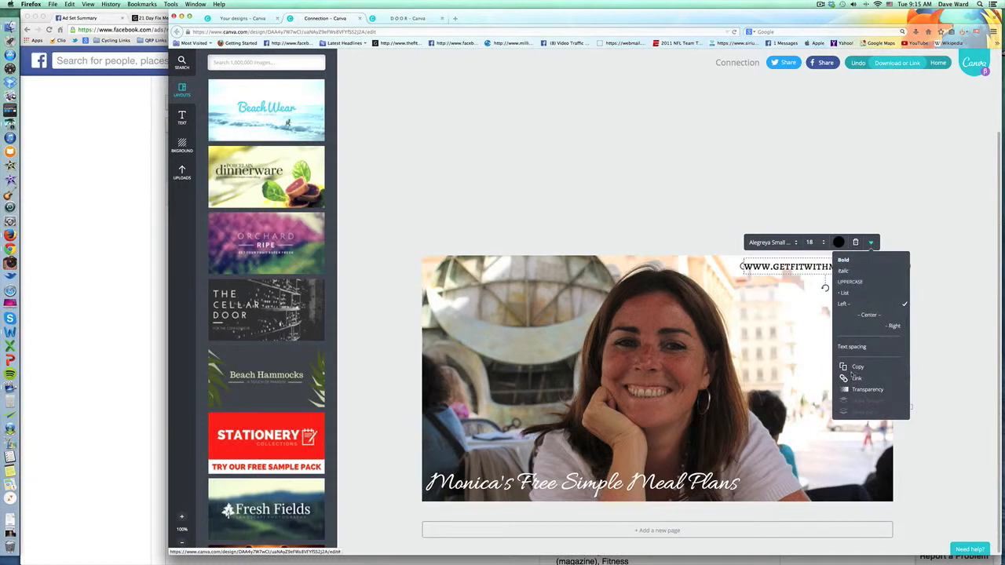
left_click(853, 368)
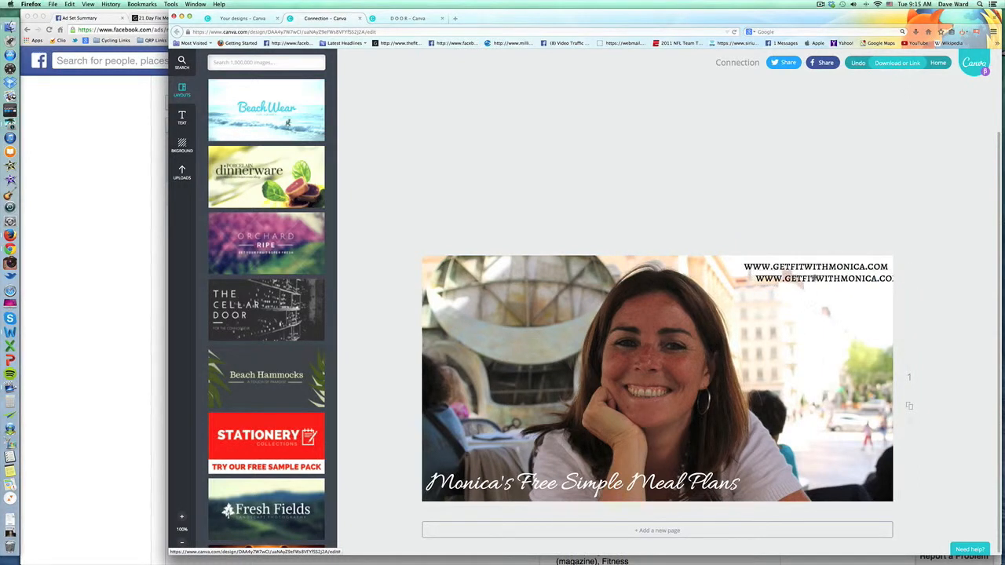
left_click_drag(811, 278, 494, 267)
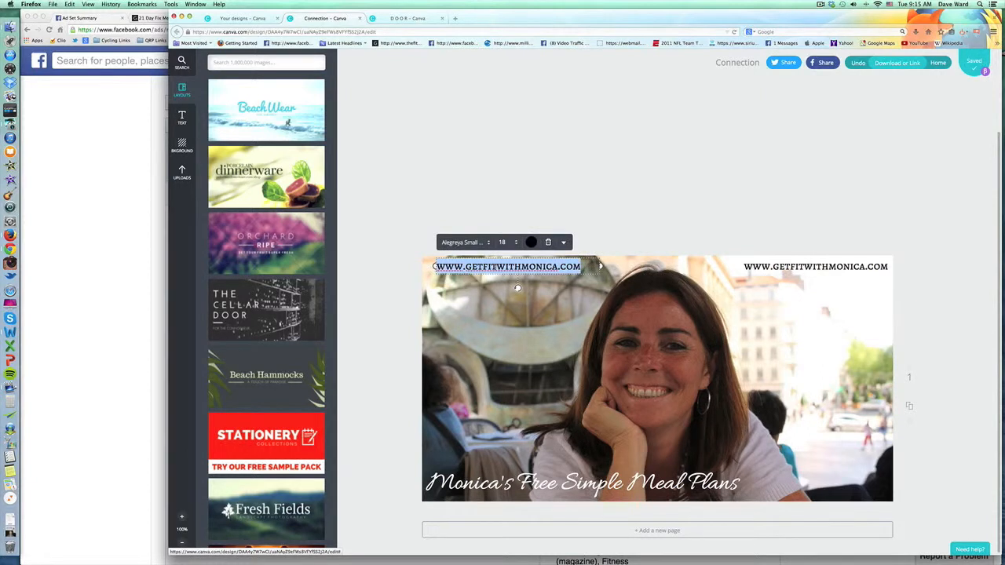
type("SINPLE")
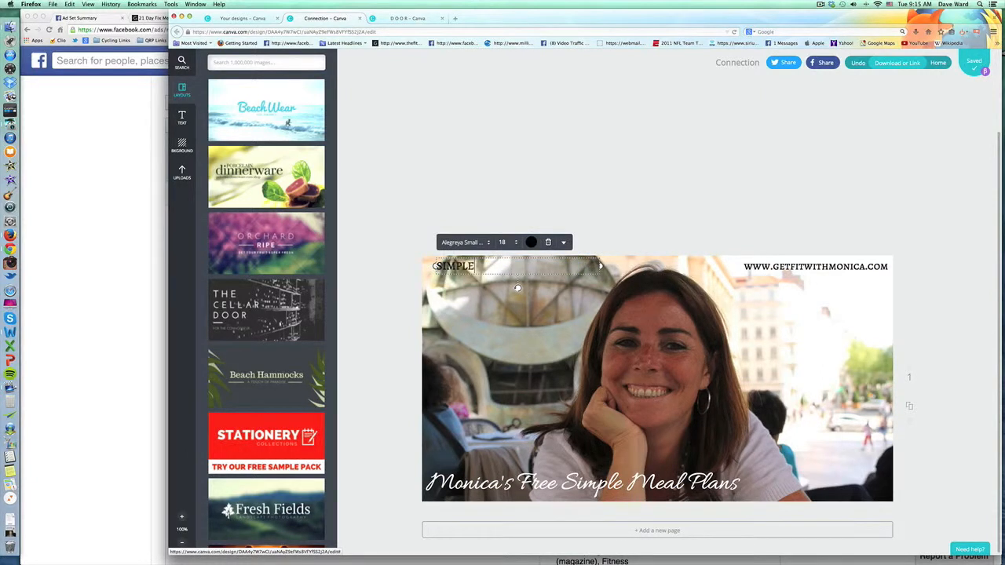
type(" CLEAN EATING PLANS")
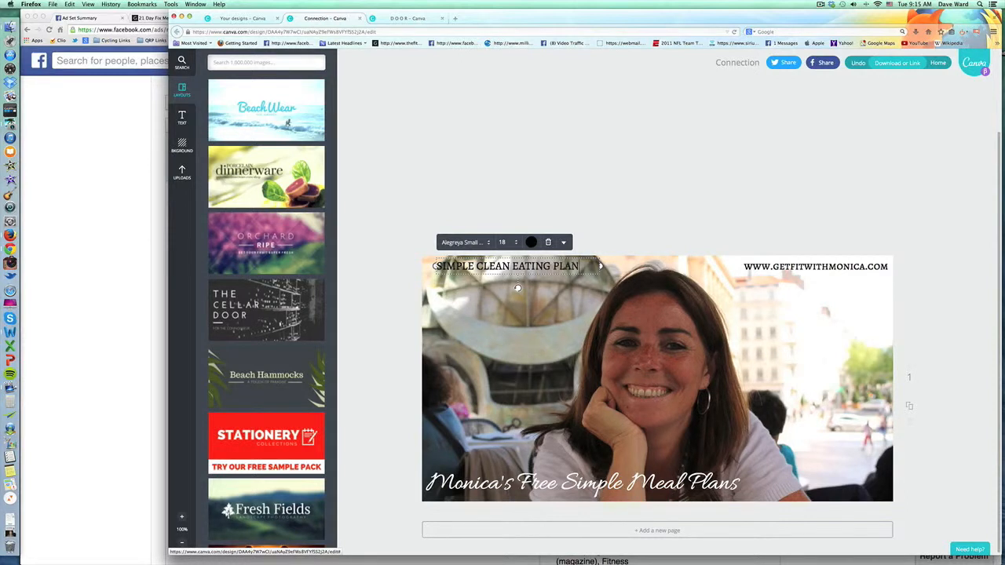
left_click(501, 329)
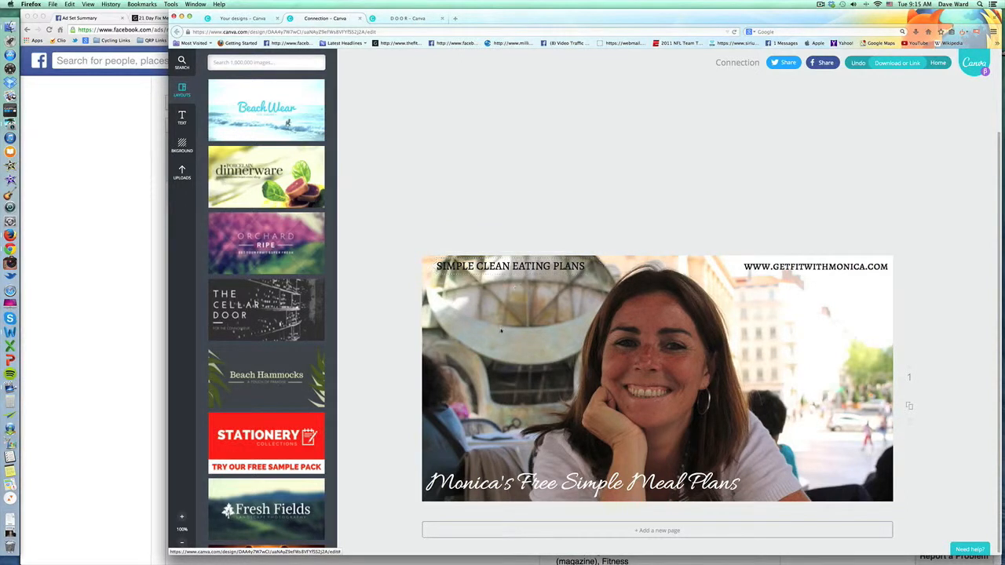
Change the SIMPLE CLEAN EATING PLANS text colour to red.
left_click(506, 267)
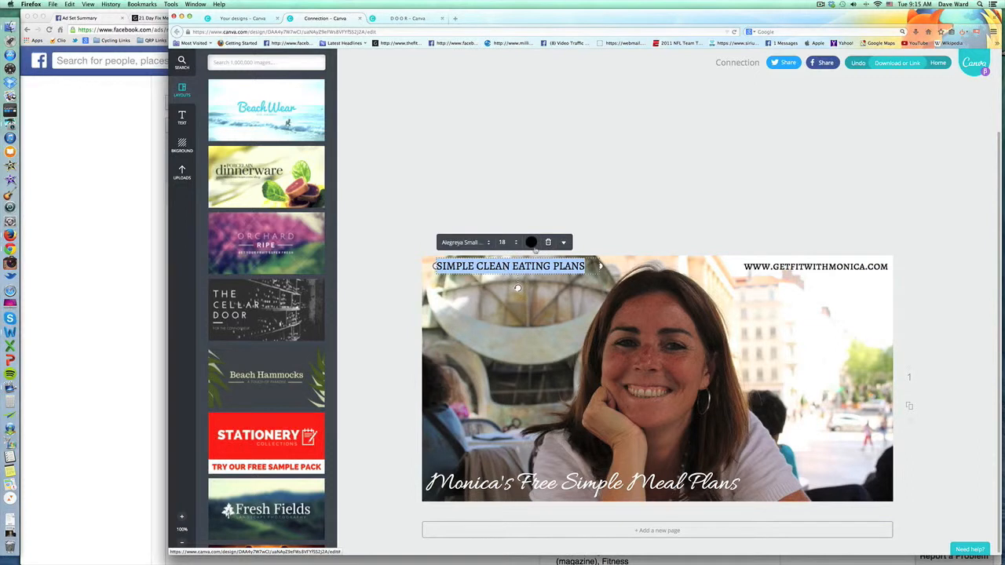
left_click(532, 242)
left_click(523, 201)
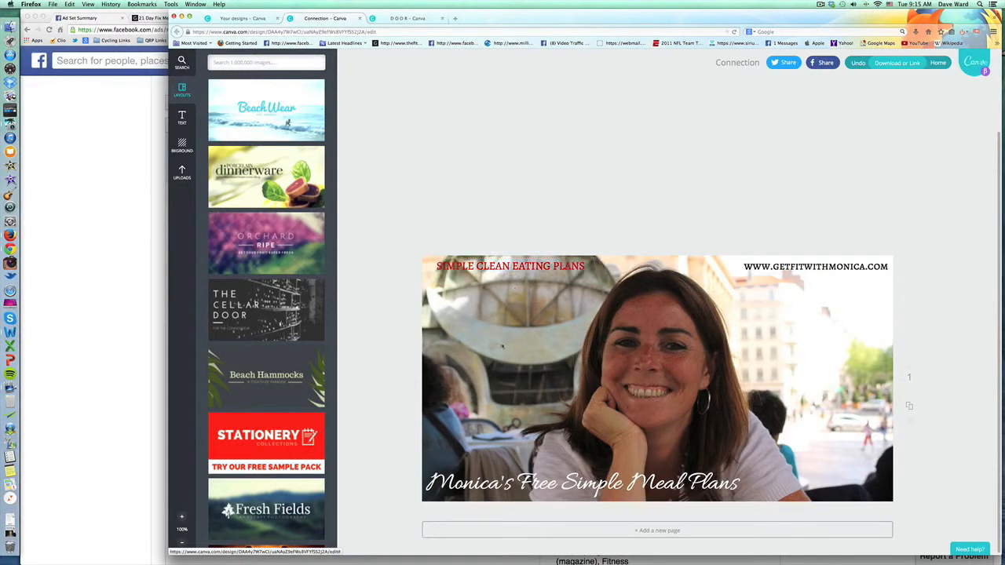
Move SIMPLE CLEAN EATING PLANS to the photo's upper-right edge, with the website address moved down below it.
left_click_drag(495, 277, 797, 282)
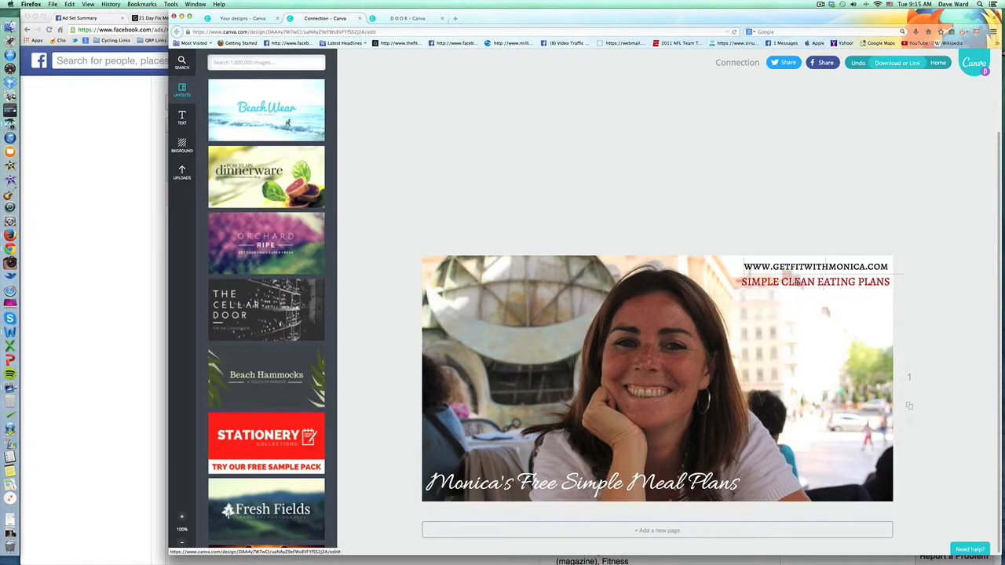
left_click(801, 283)
left_click_drag(800, 283, 801, 305)
left_click_drag(809, 266, 779, 266)
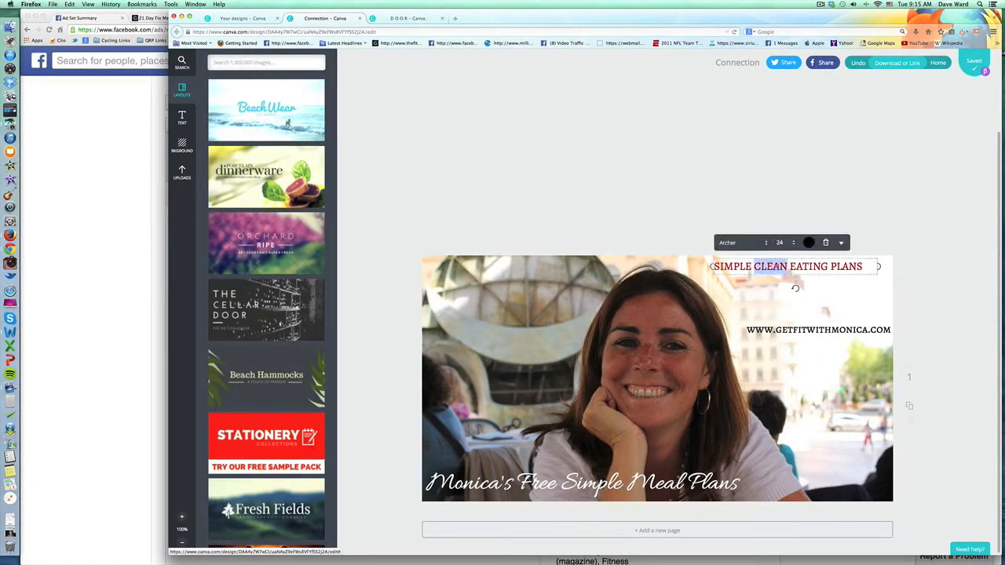
Set the SIMPLE CLEAN EATING PLANS font size to 24 and fit it on one line in the photo's upper-right corner.
left_click(790, 243)
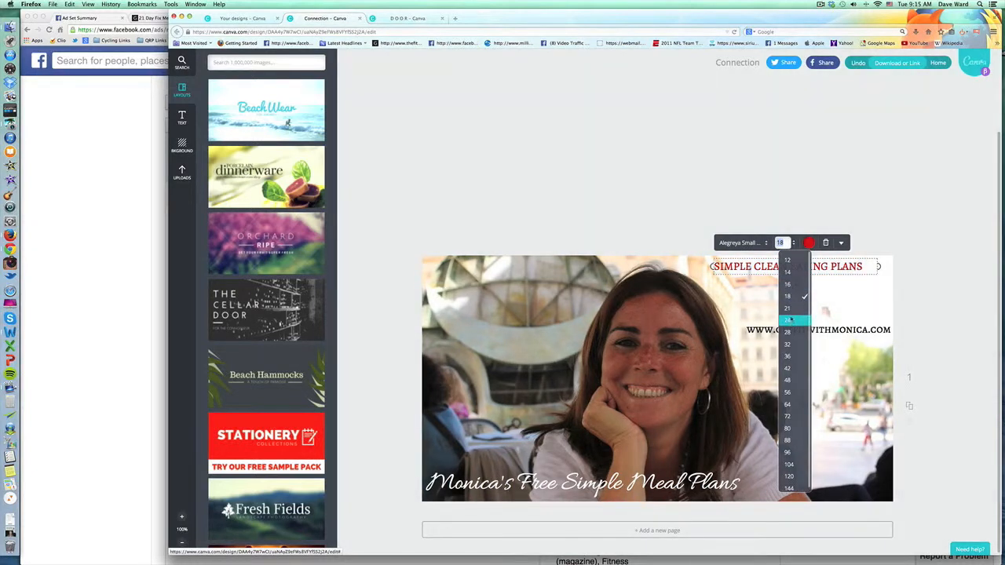
left_click(789, 319)
left_click_drag(711, 279, 672, 278)
left_click(860, 310)
left_click_drag(806, 272, 826, 270)
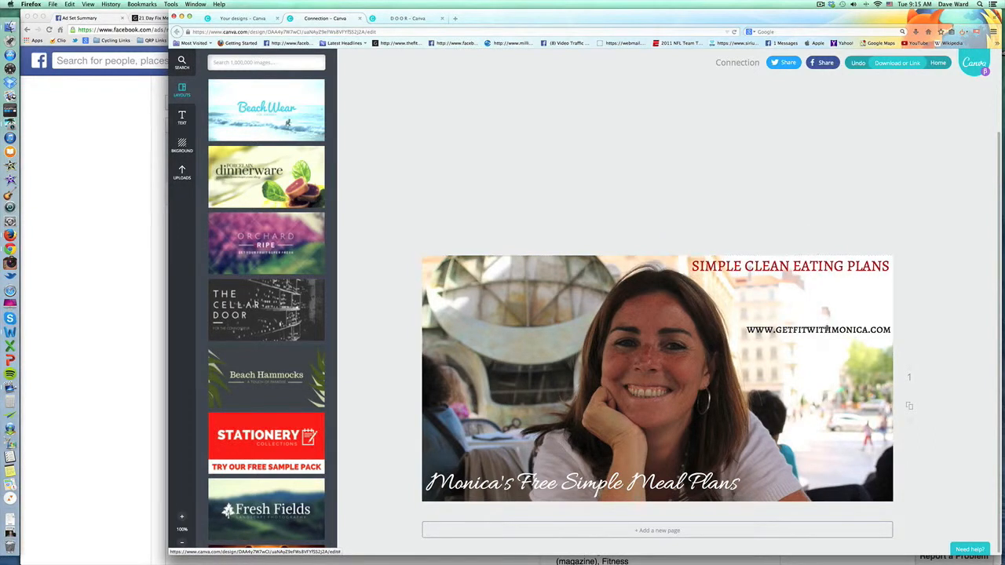
Move the website address directly beneath SIMPLE CLEAN EATING PLANS and compare the design with the running Facebook ad's image.
left_click_drag(828, 328, 808, 283)
left_click(974, 344)
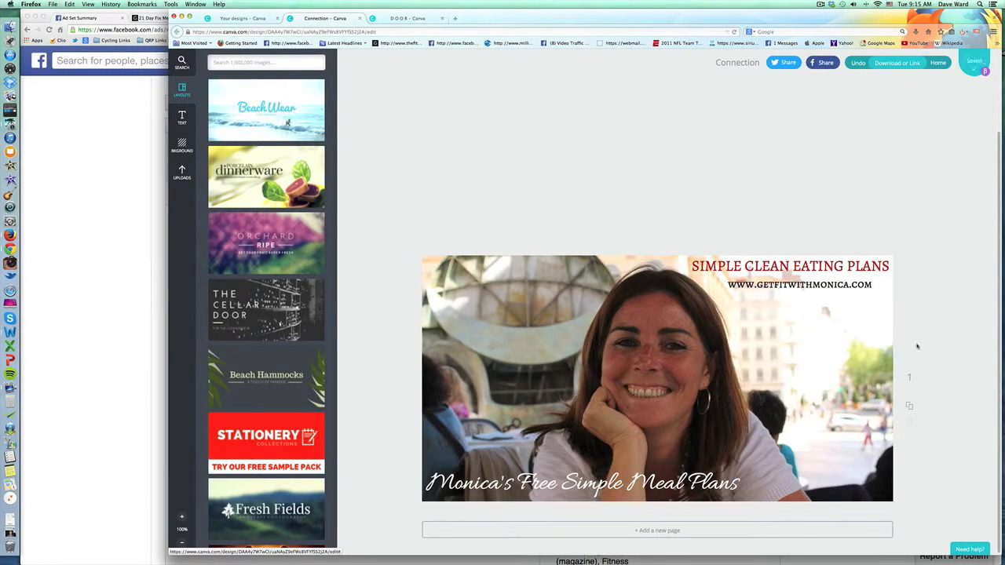
scroll(556, 471, "down", 2)
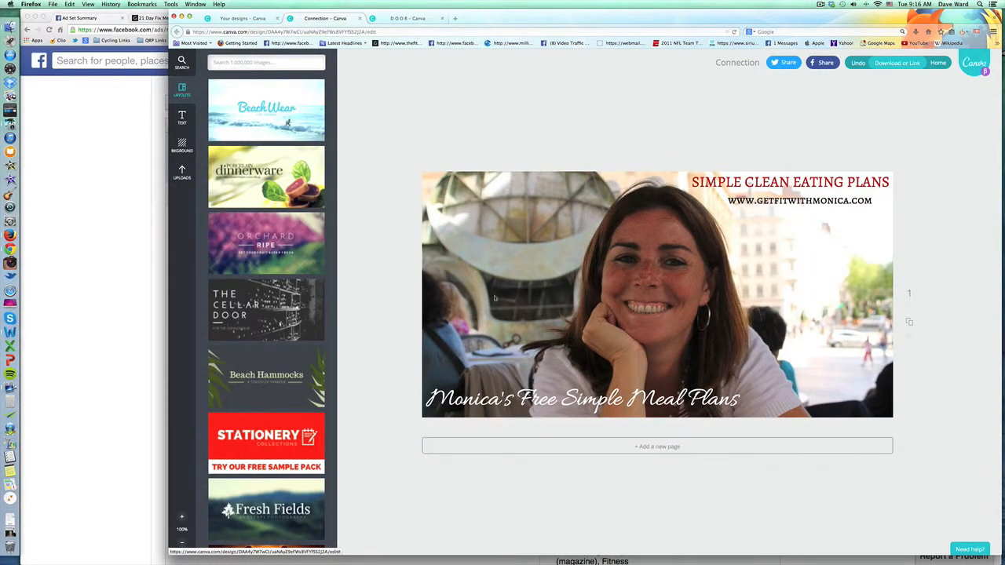
left_click(91, 285)
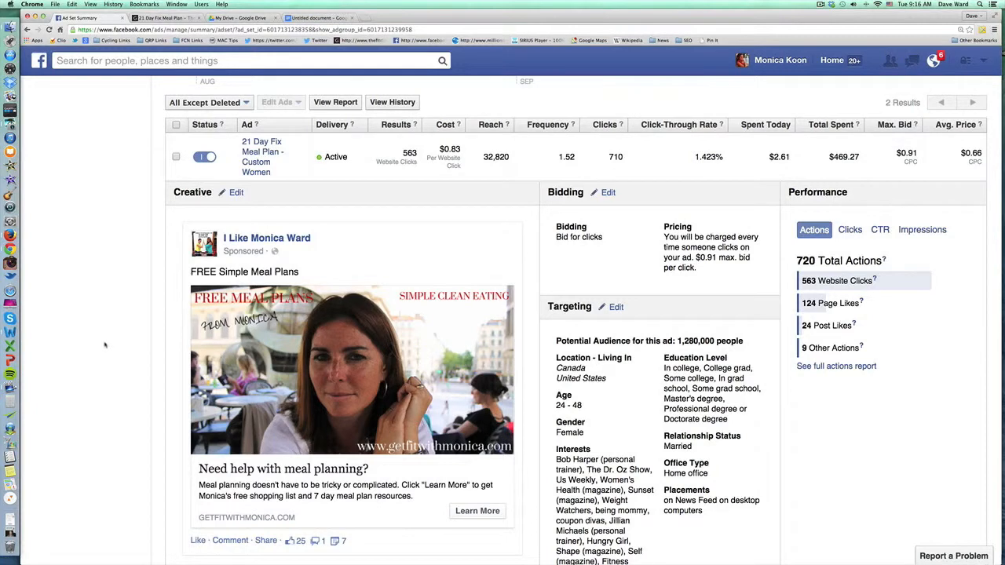
key("super+Tab")
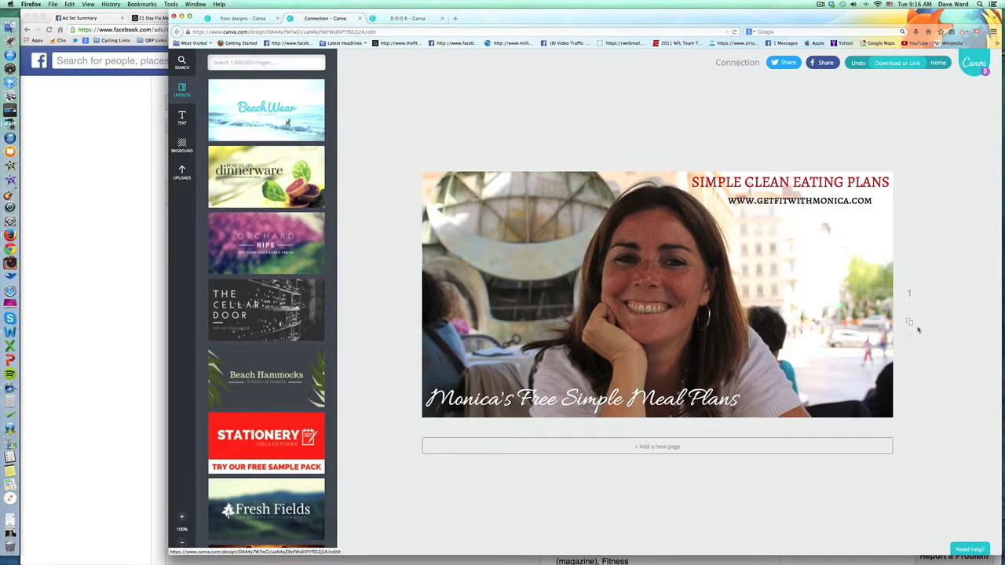
Download the Connection design as an image, saving Connection.png to disk.
left_click(894, 66)
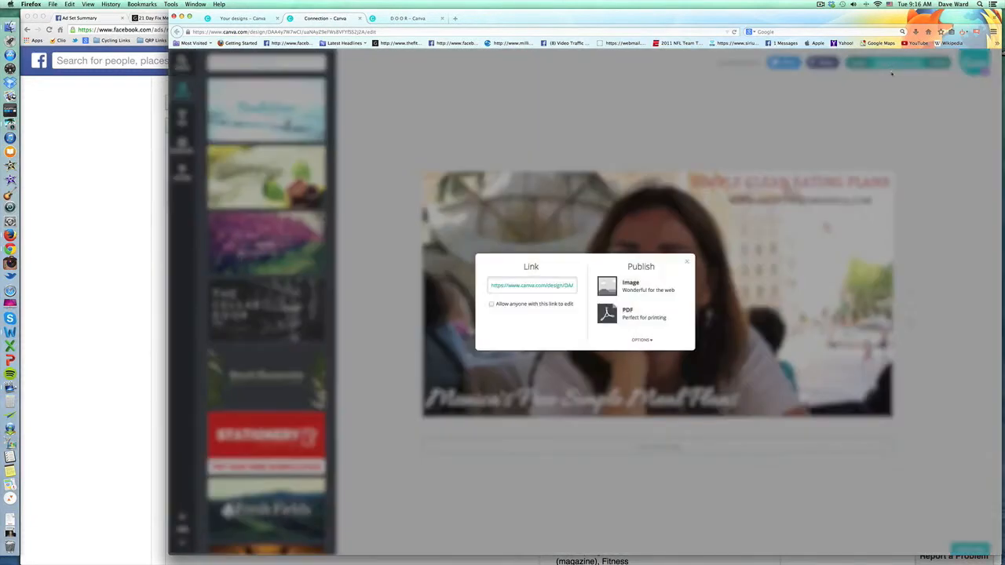
left_click(622, 288)
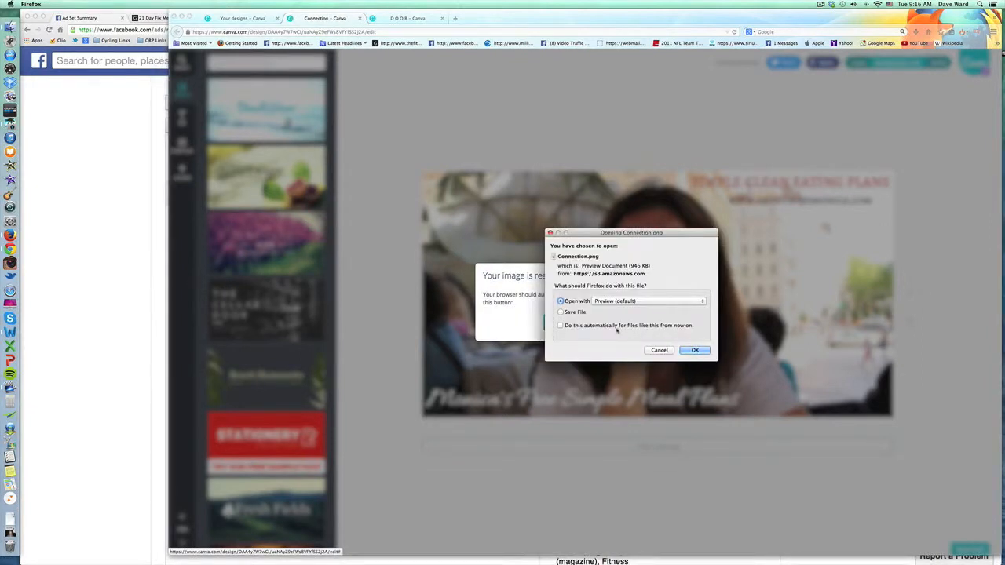
left_click(561, 312)
left_click(694, 351)
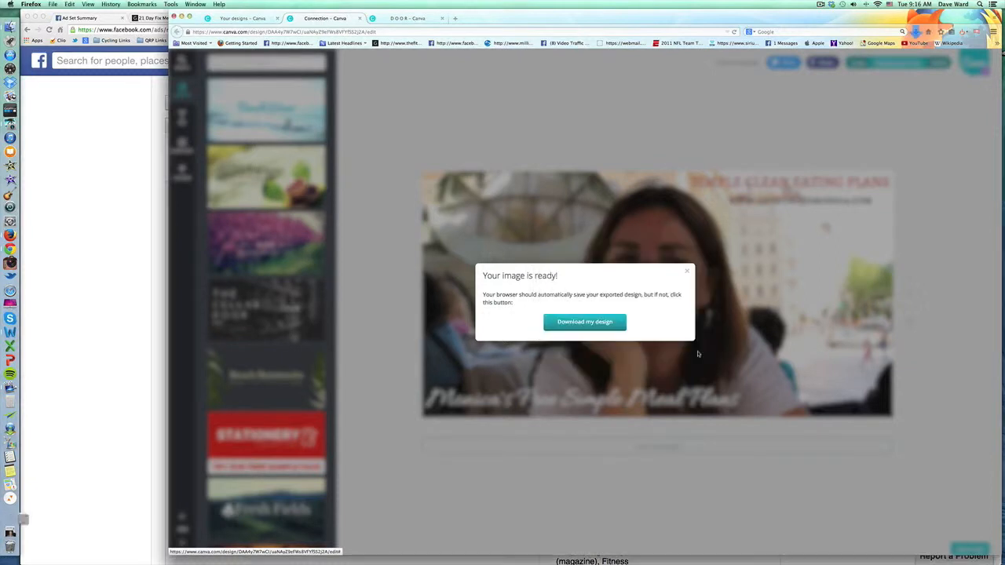
left_click(687, 275)
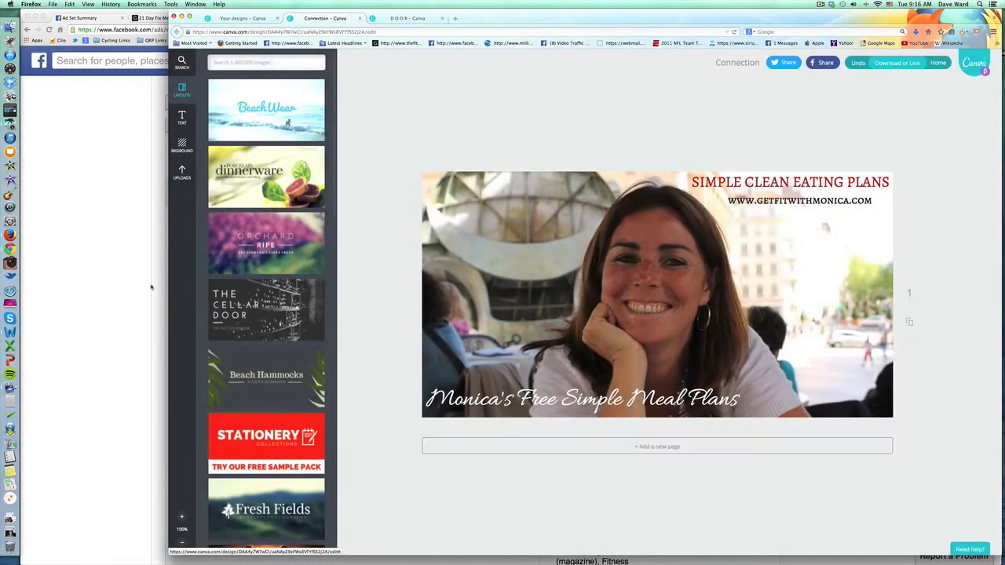
Switch to Facebook Ads Manager in Chrome, go to the overview of all campaigns, and open Power Editor from there.
left_click(104, 283)
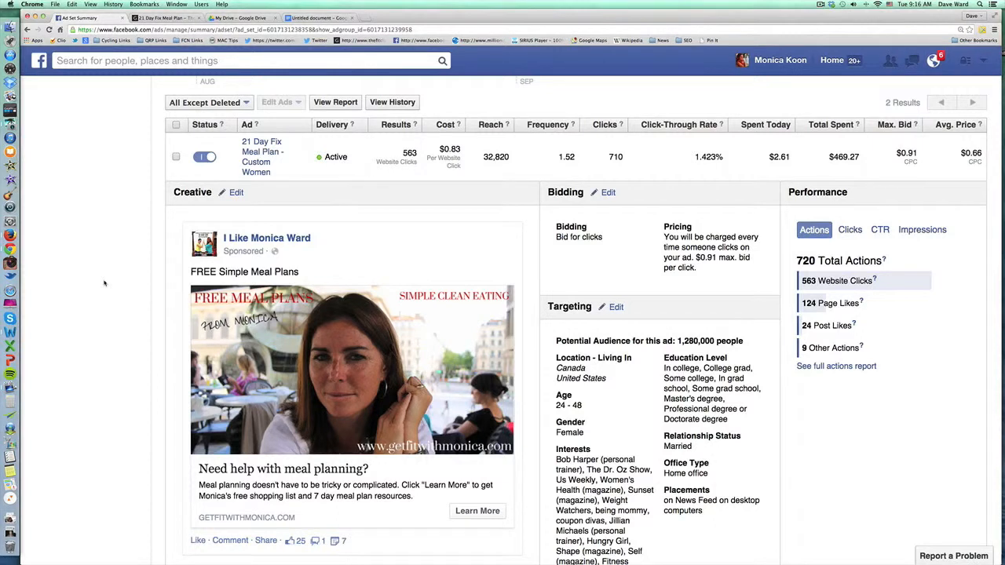
scroll(106, 279, "up", 5)
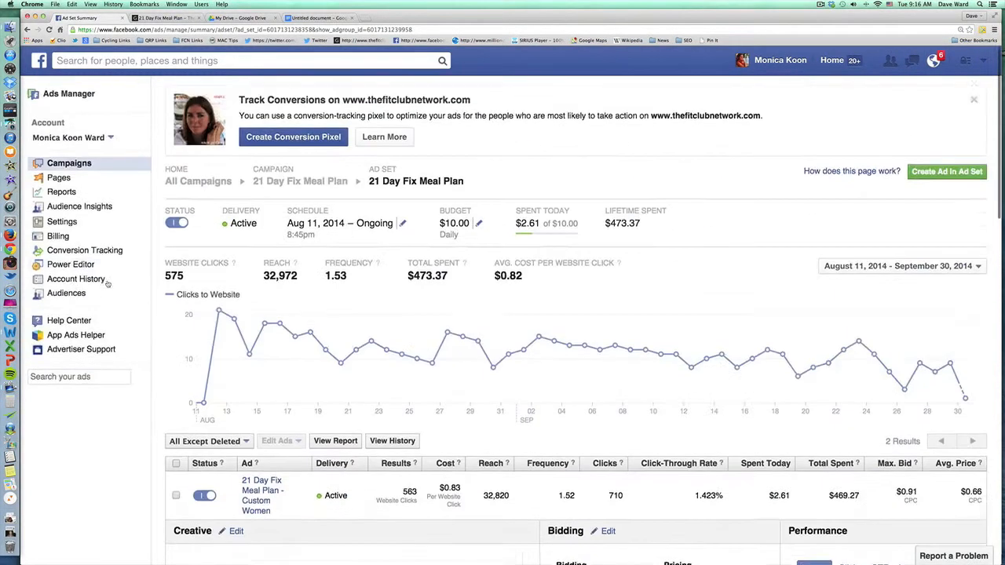
left_click(71, 265)
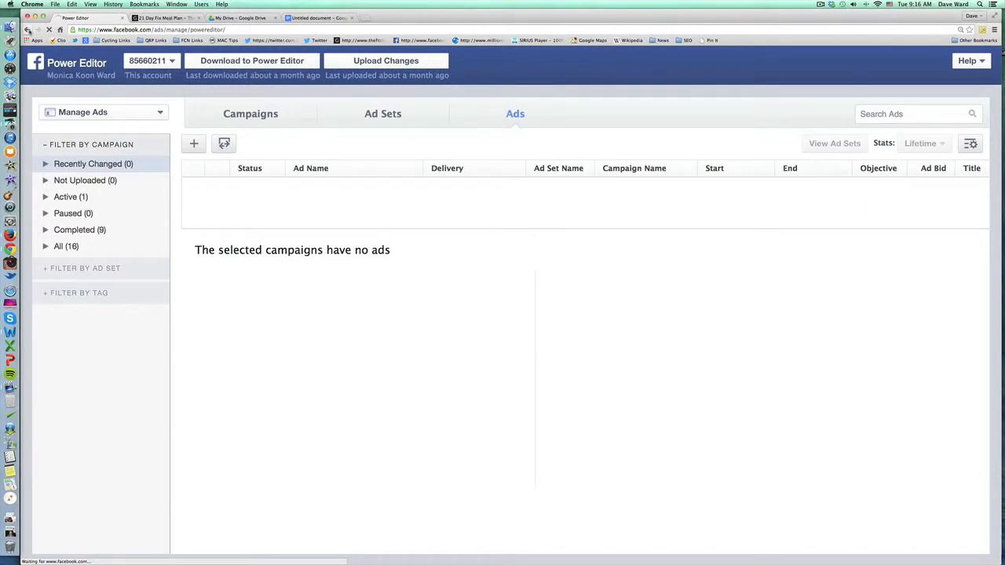
left_click(28, 29)
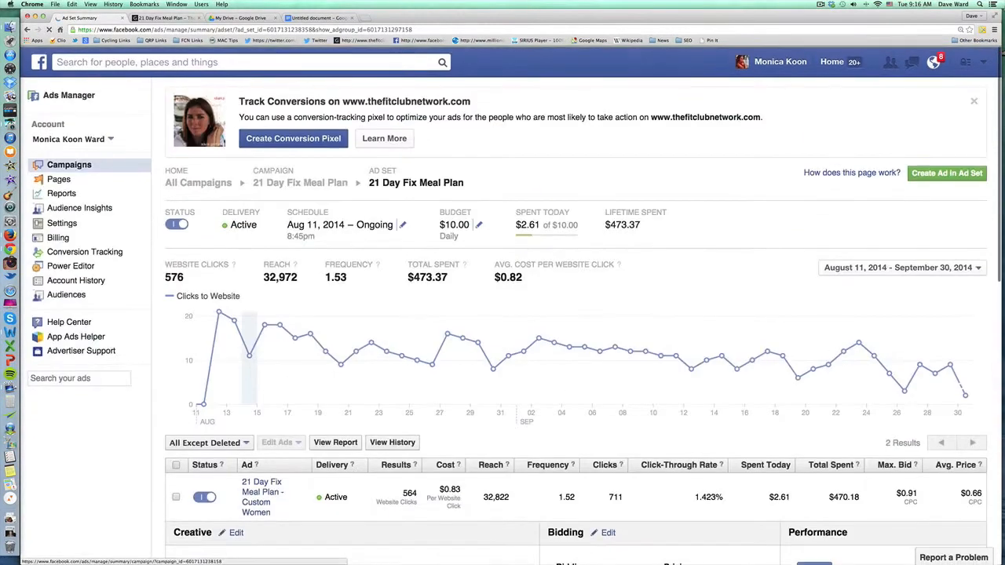
left_click(984, 61)
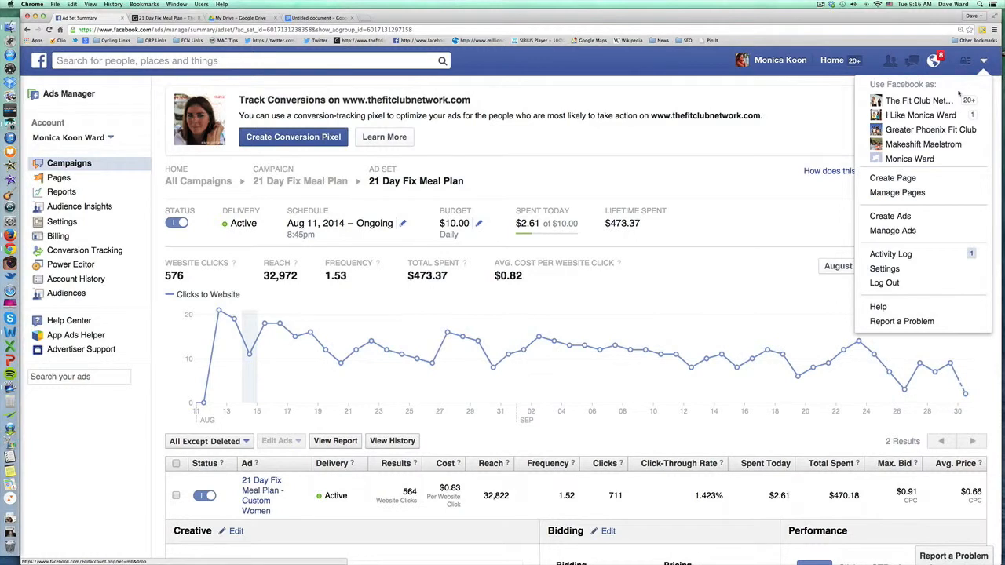
left_click(913, 231)
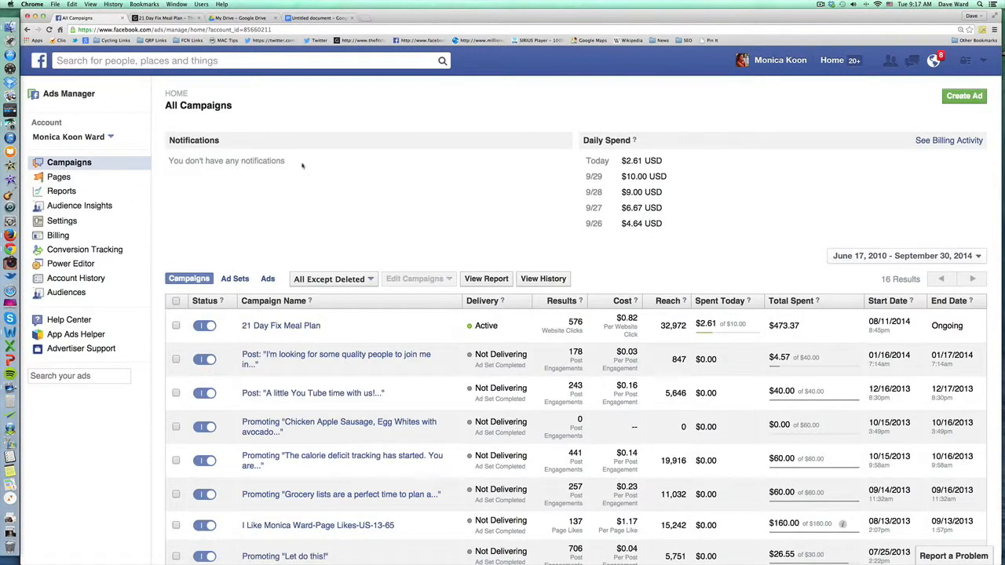
left_click(57, 264)
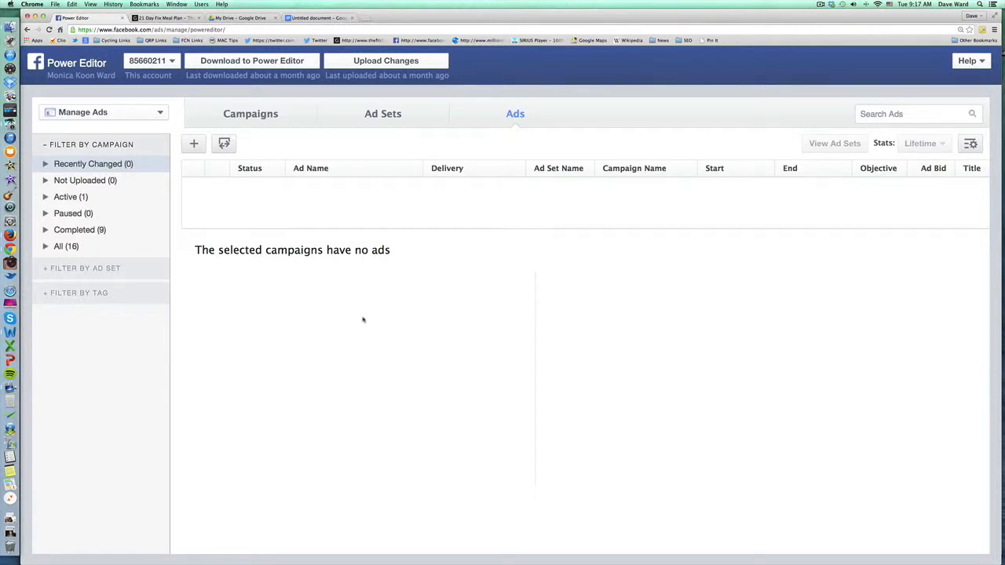
Start a new ad in Power Editor under a new campaign named 21 DAY FIX MEAL PLAN 2.
left_click(193, 143)
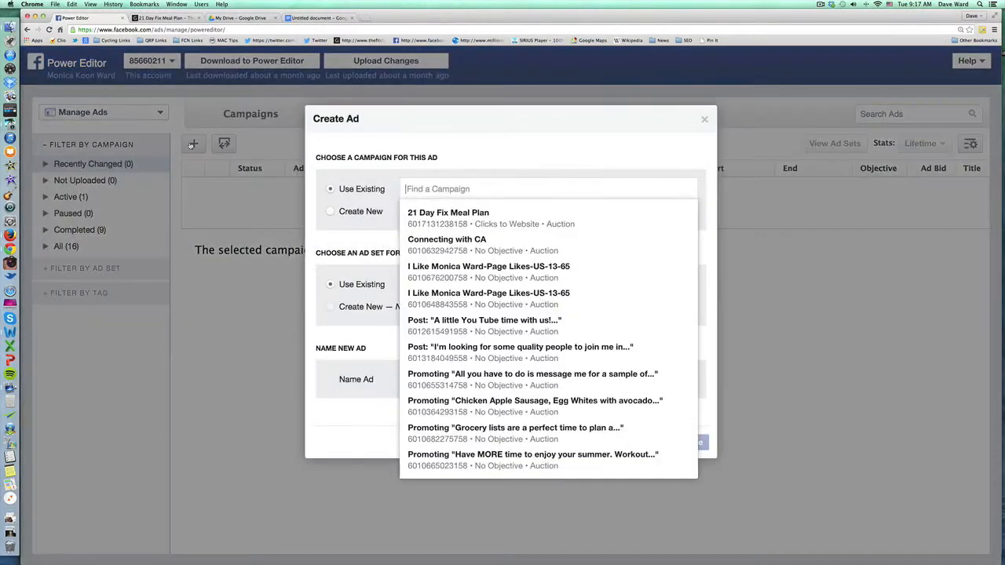
left_click(331, 213)
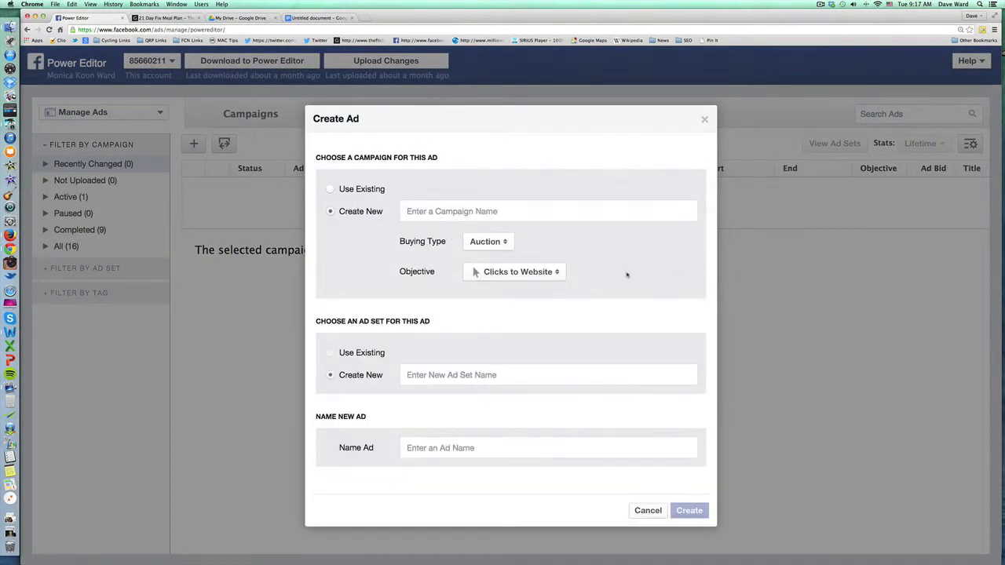
type("21 DAY ")
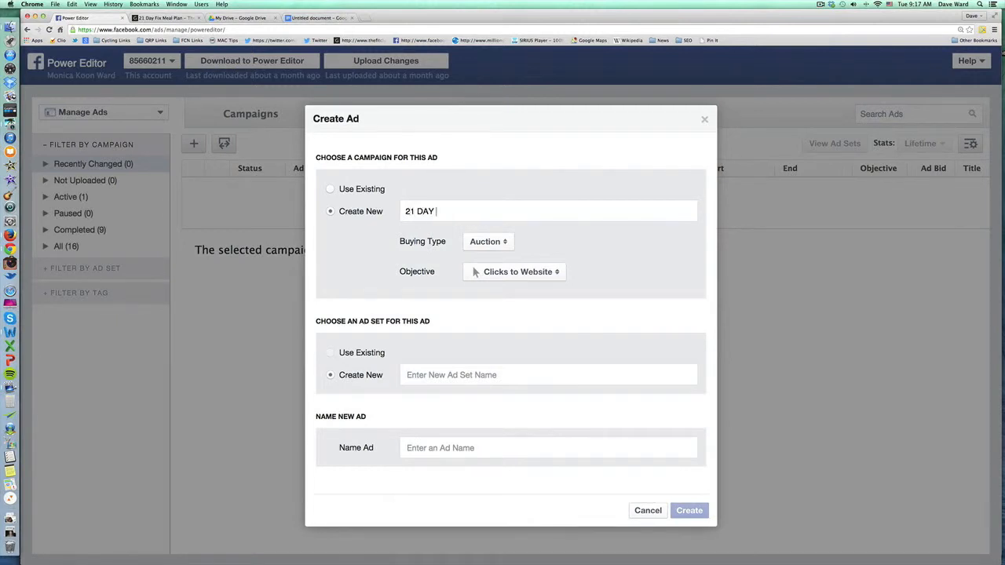
type("FIX MELAL PLAN 2")
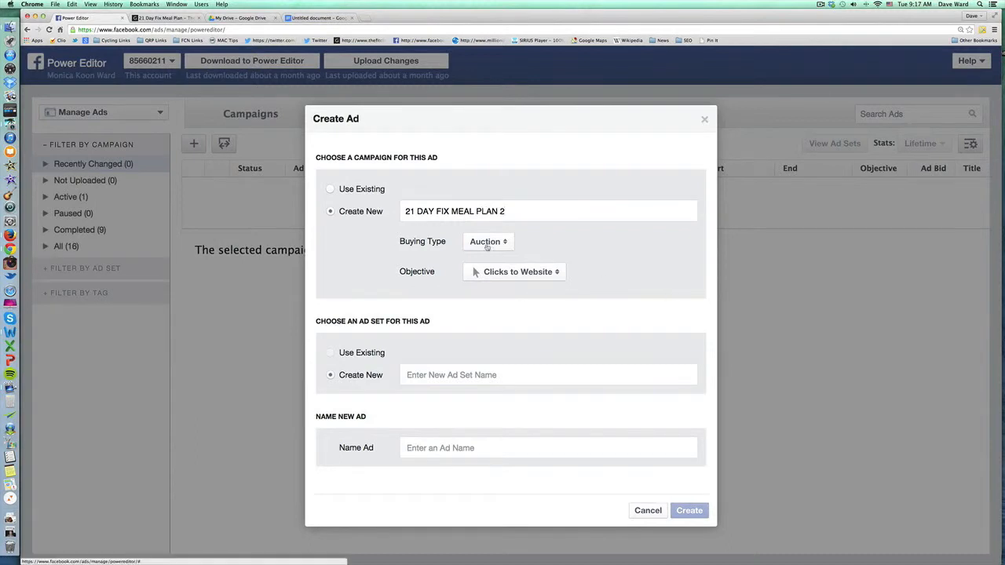
Choose Auction as the new campaign's buying type and Clicks to Website as its objective.
left_click(487, 243)
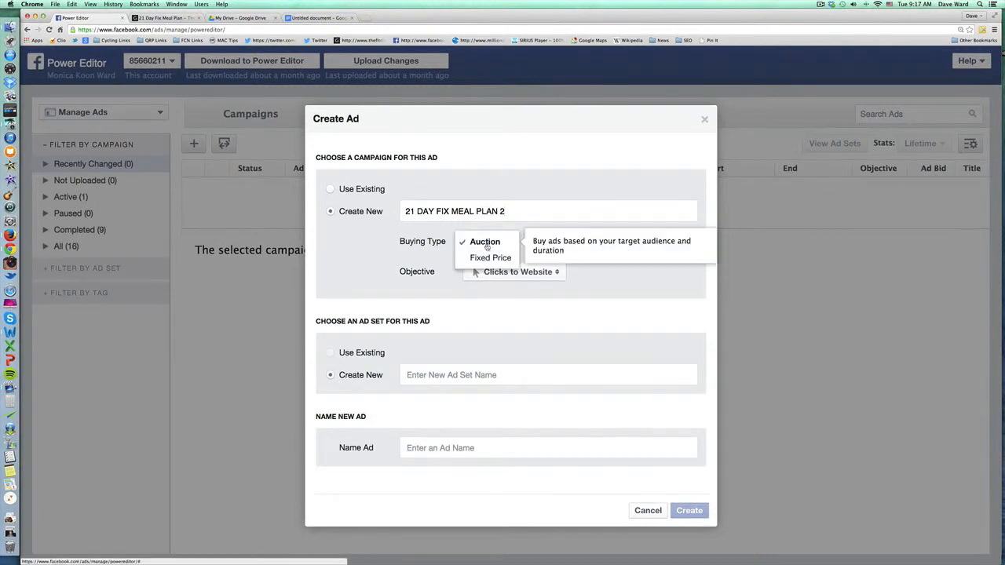
left_click(487, 245)
left_click(513, 274)
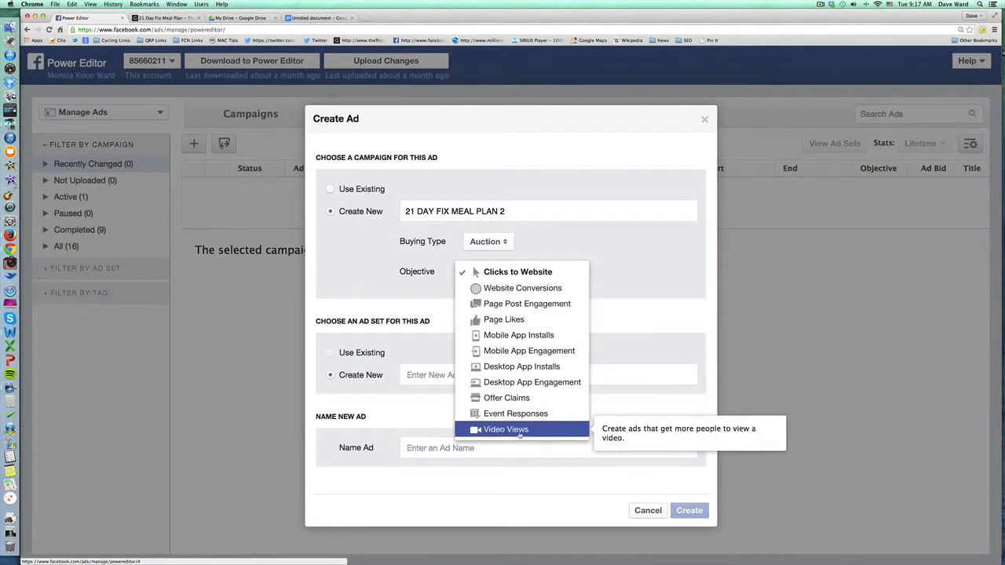
left_click(523, 273)
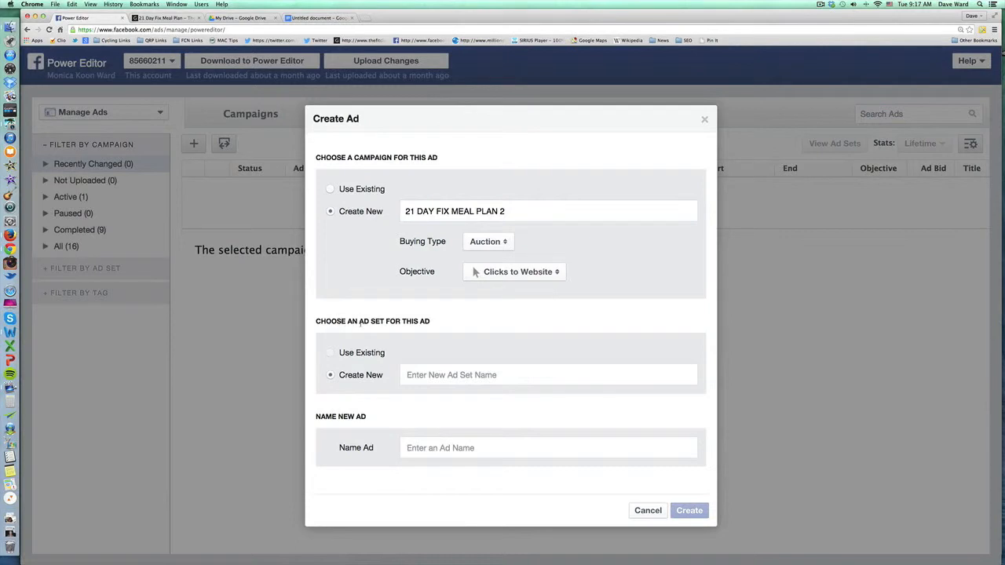
Name both the new ad set and the new ad 21 DAY FIX MP 2 and create them.
triple_click(362, 157)
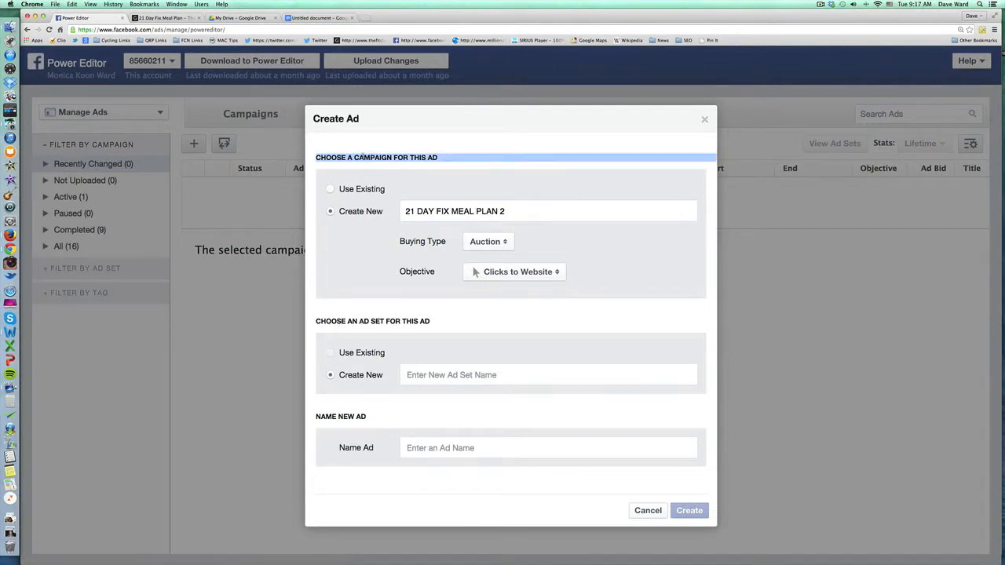
triple_click(359, 321)
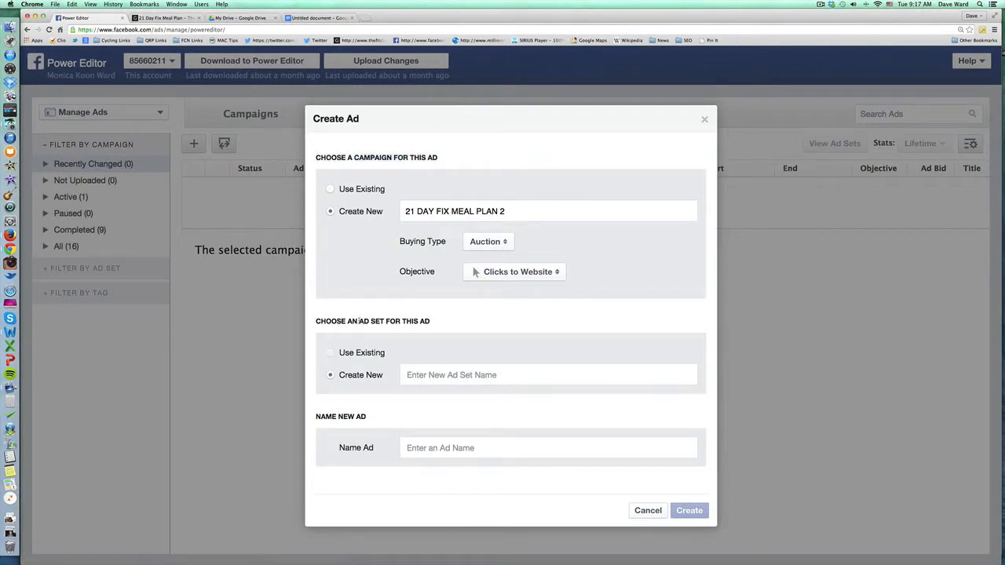
left_click(463, 376)
type("21 DAY FIX MAE")
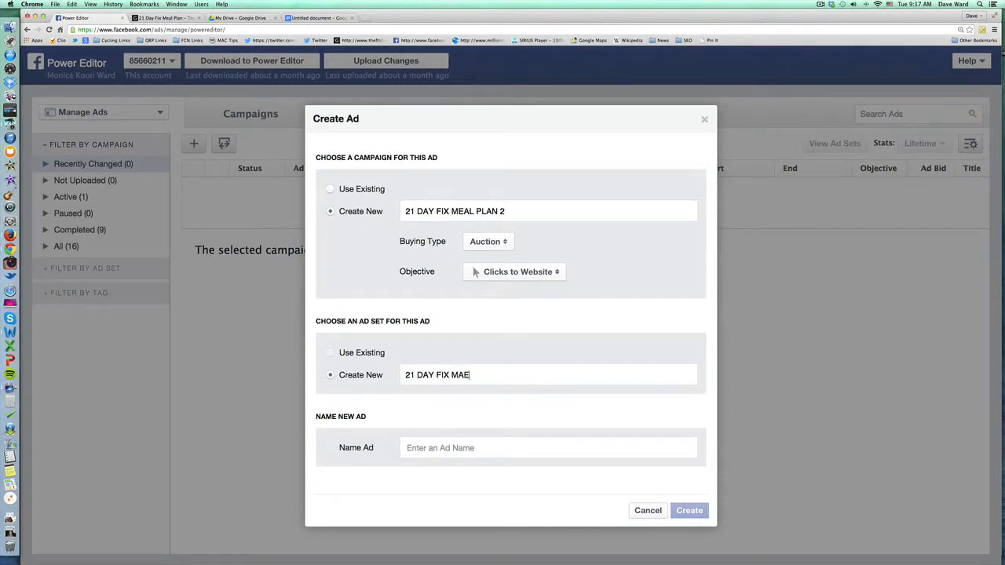
key("BackSpace")
key("BackSpace")
type("E")
key("BackSpace")
type("P 221 DAY")
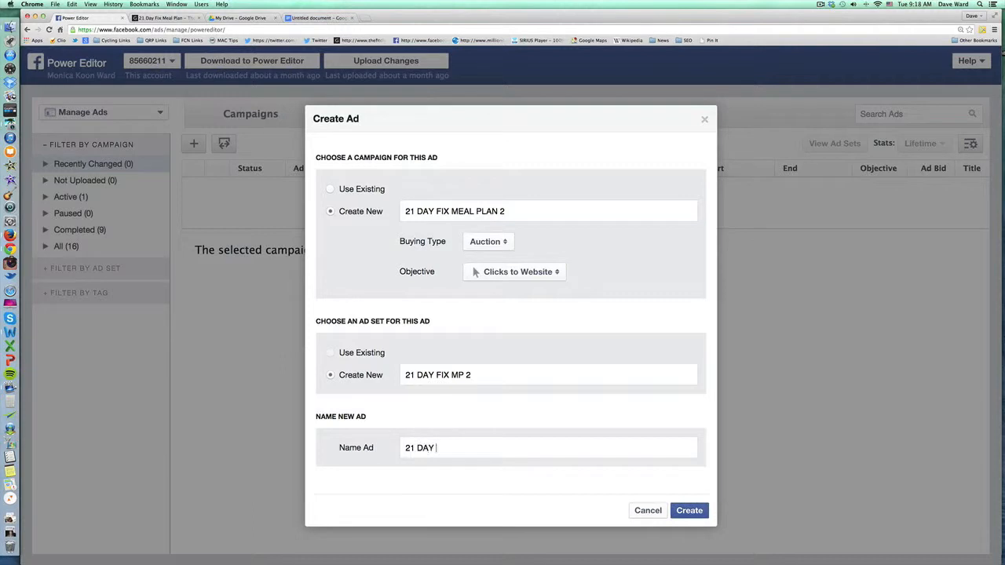
type(" FIX MP 2")
left_click(689, 511)
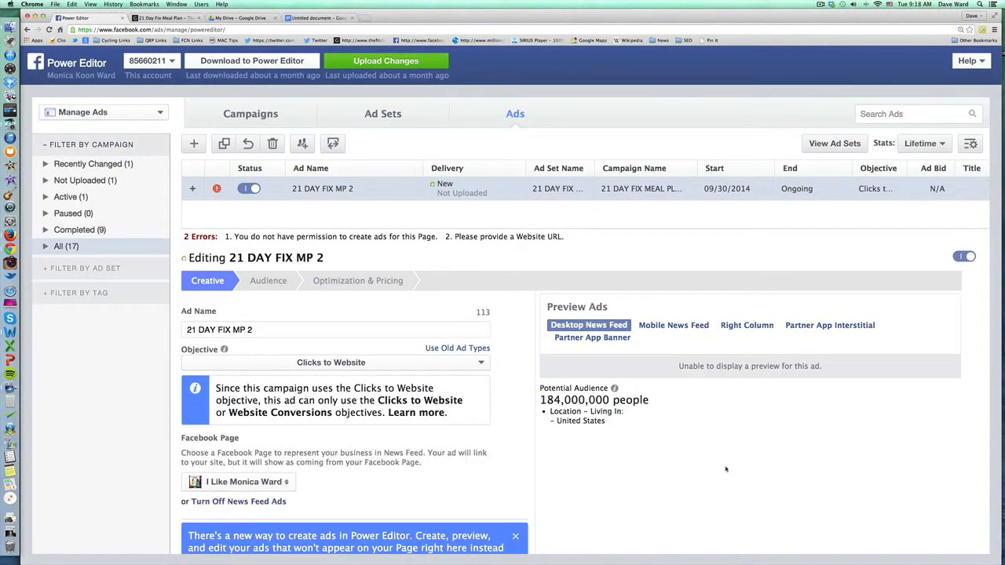
Keep Clicks to Website as the ad's objective and the preselected Facebook Page as the page representing the business.
scroll(746, 435, "down", 1)
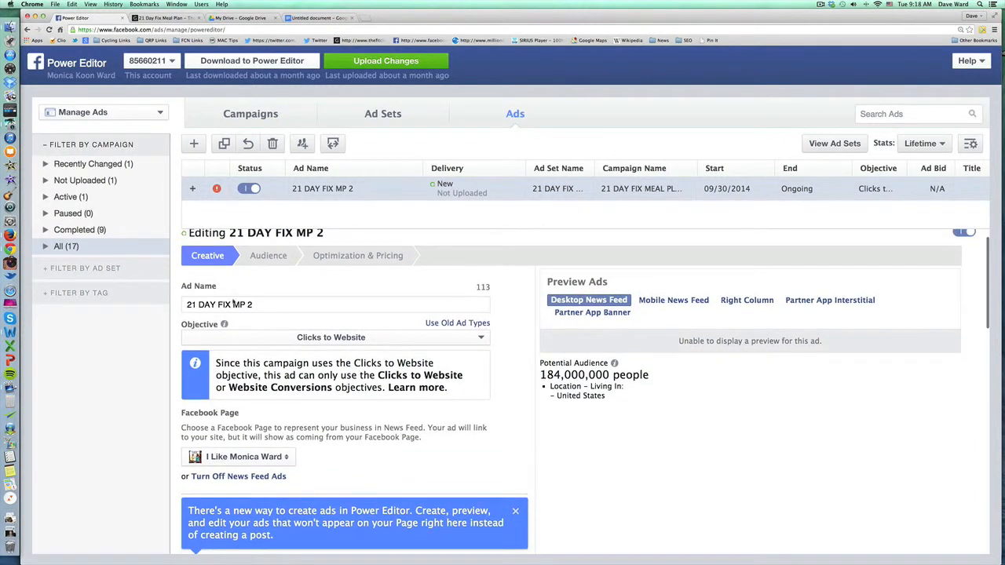
left_click(307, 340)
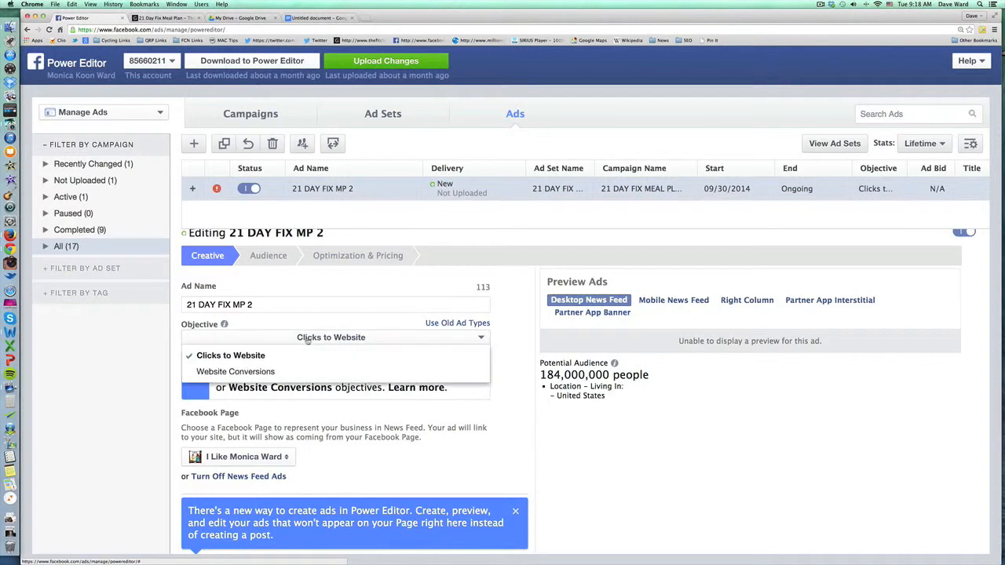
left_click(307, 339)
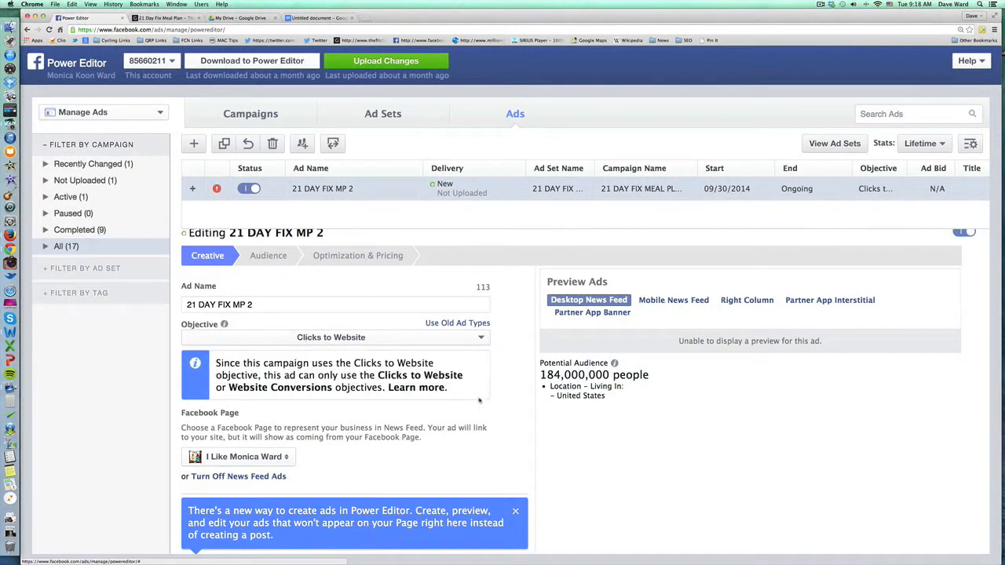
scroll(479, 400, "down", 2)
left_click(198, 384)
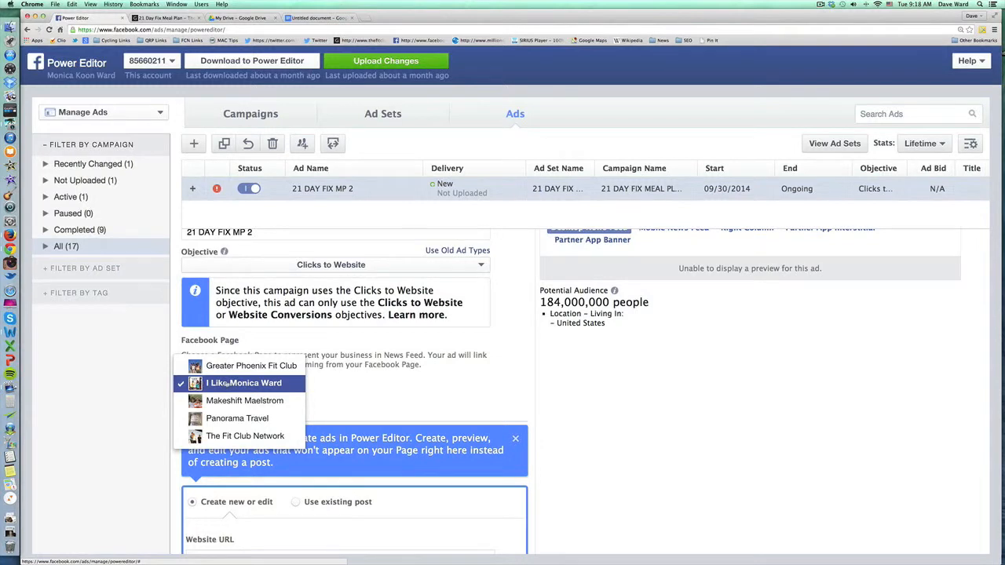
left_click(226, 383)
Dismiss the notice about the new way to create ads and review the ad's creative fields through to Placement.
scroll(373, 389, "down", 3)
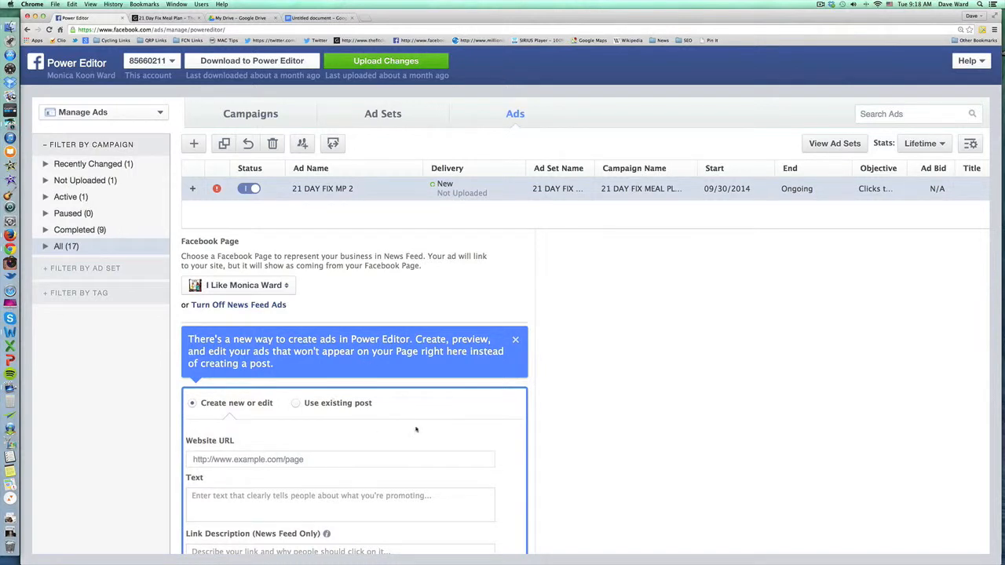
left_click(515, 339)
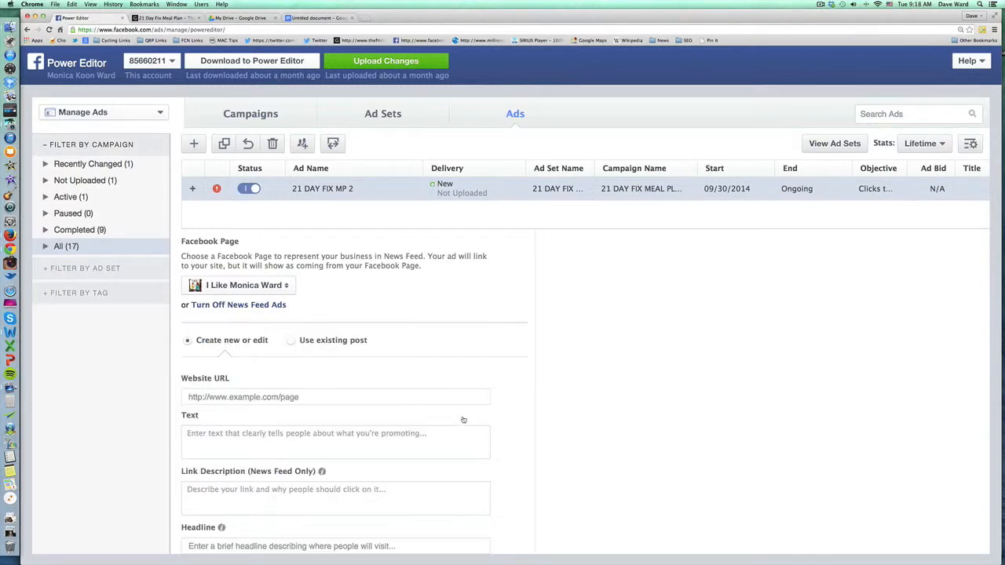
scroll(471, 419, "down", 2)
scroll(503, 422, "down", 8)
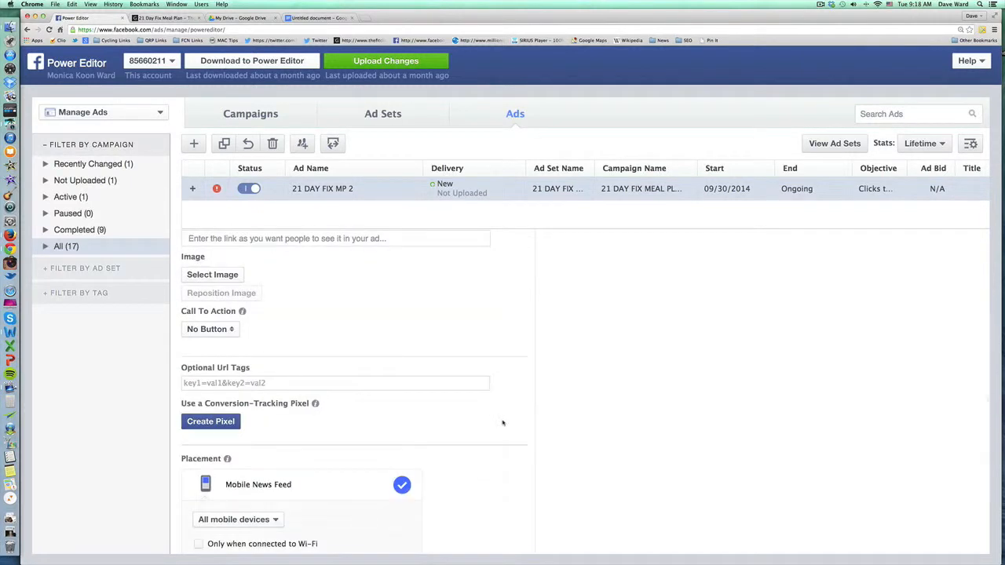
scroll(503, 422, "down", 4)
scroll(503, 423, "up", 15)
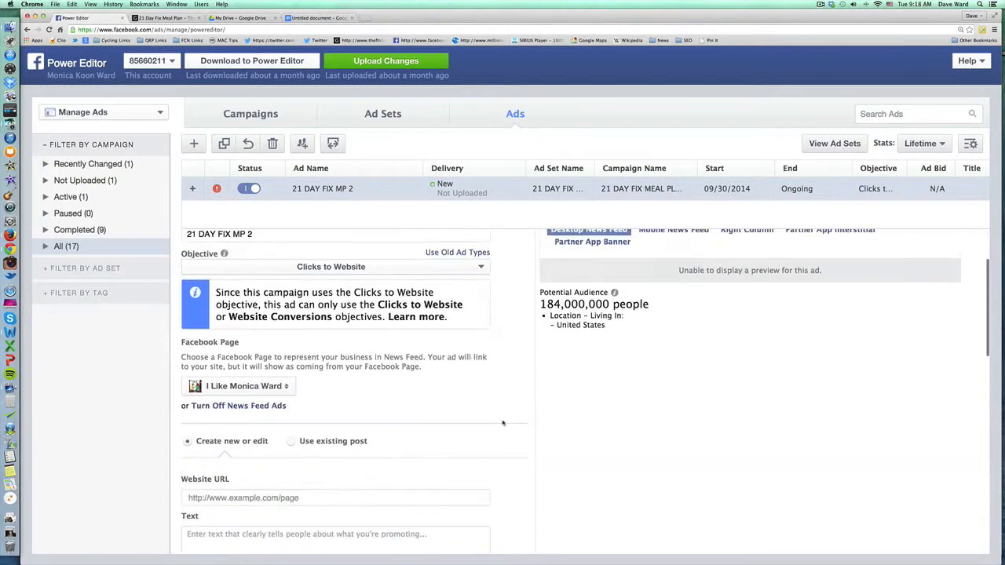
scroll(502, 421, "down", 4)
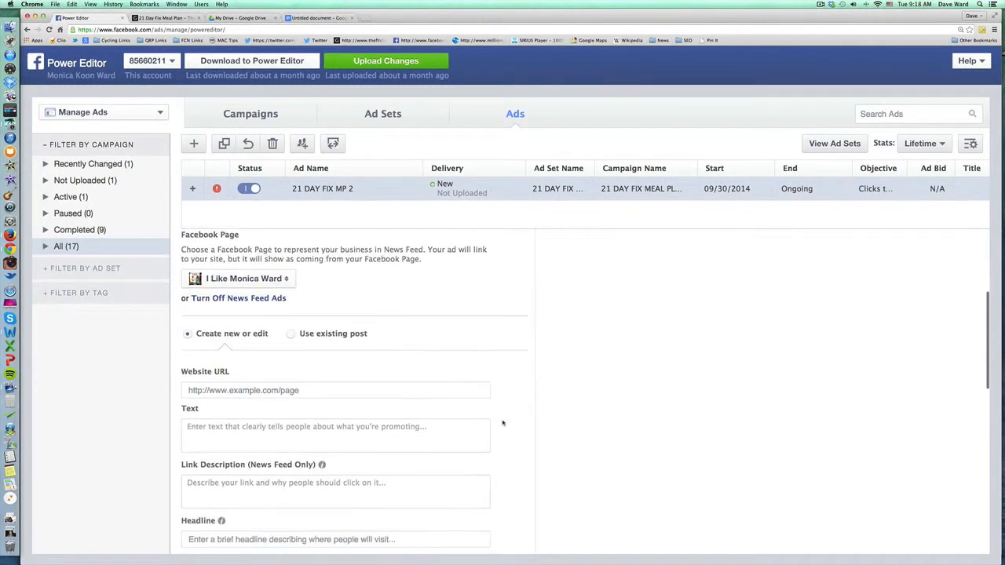
left_click(292, 334)
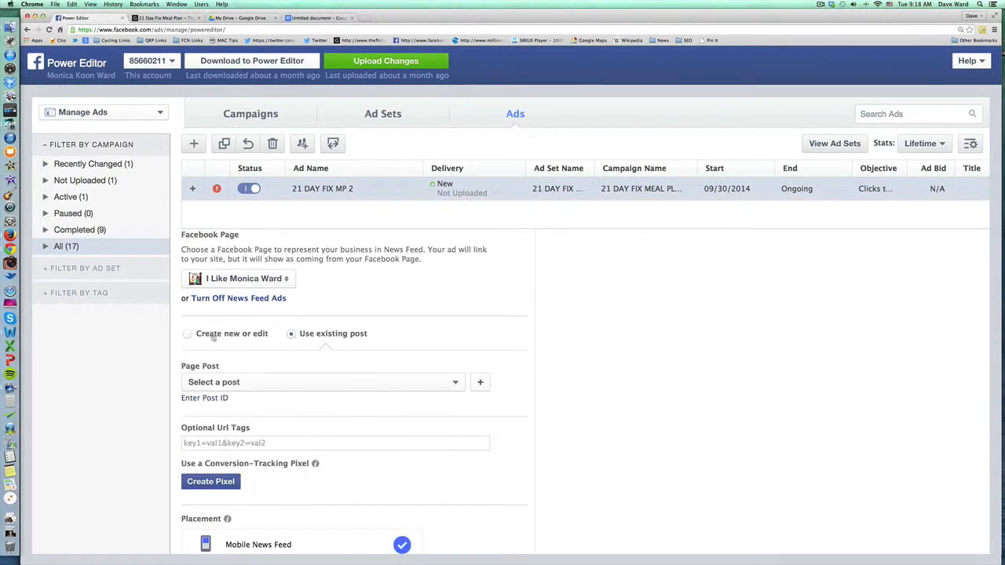
left_click(187, 334)
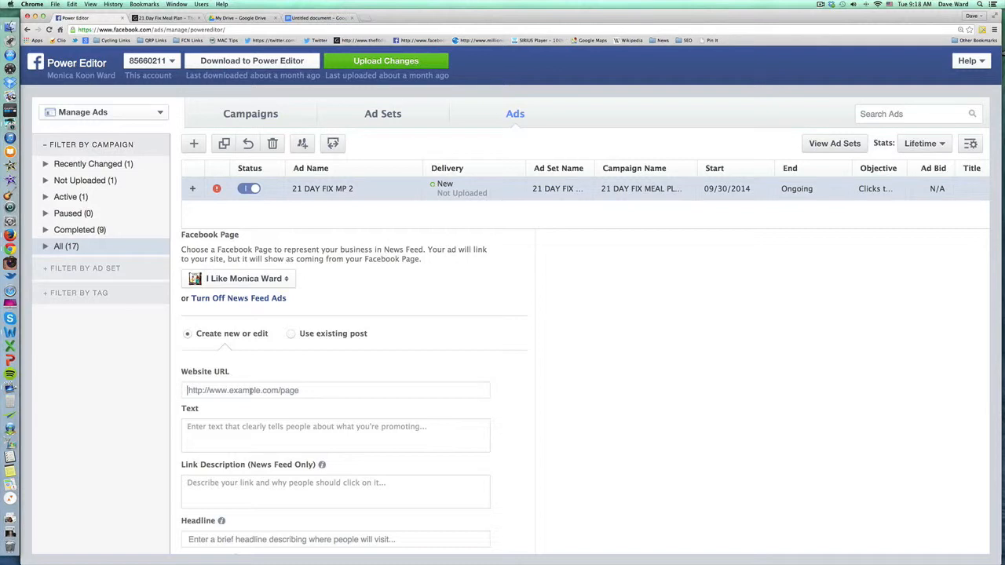
type("http")
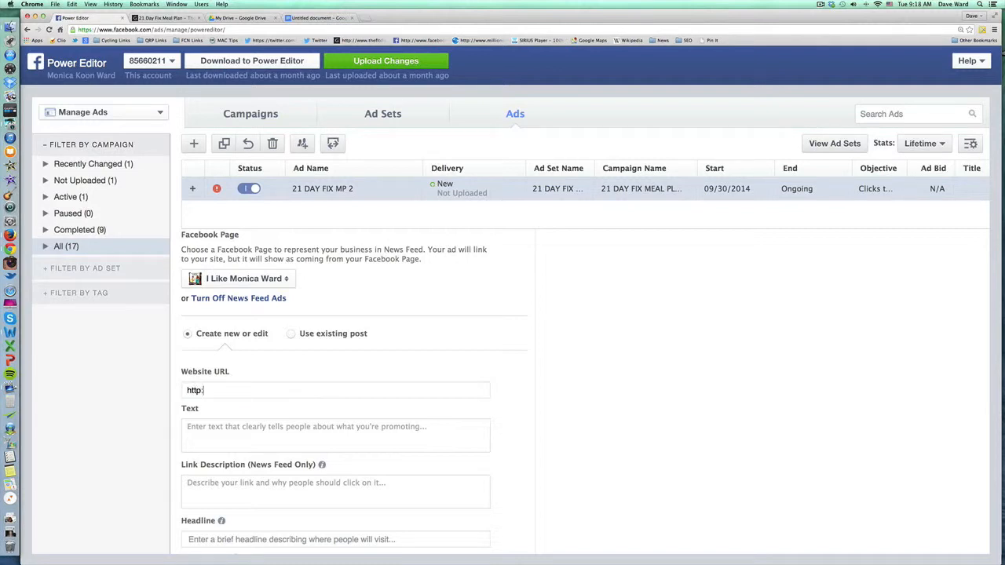
type("://www.getfitwithmonica.com")
left_click(187, 426)
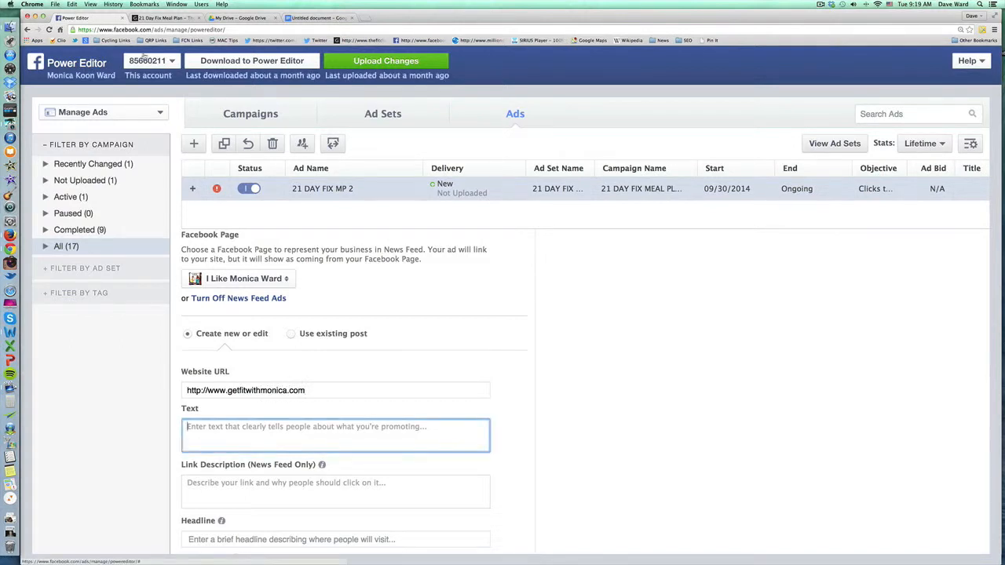
Switch to the 21 Day Fix Meal Plan web page, look it over, and play the opening seconds of its welcome video.
left_click(161, 19)
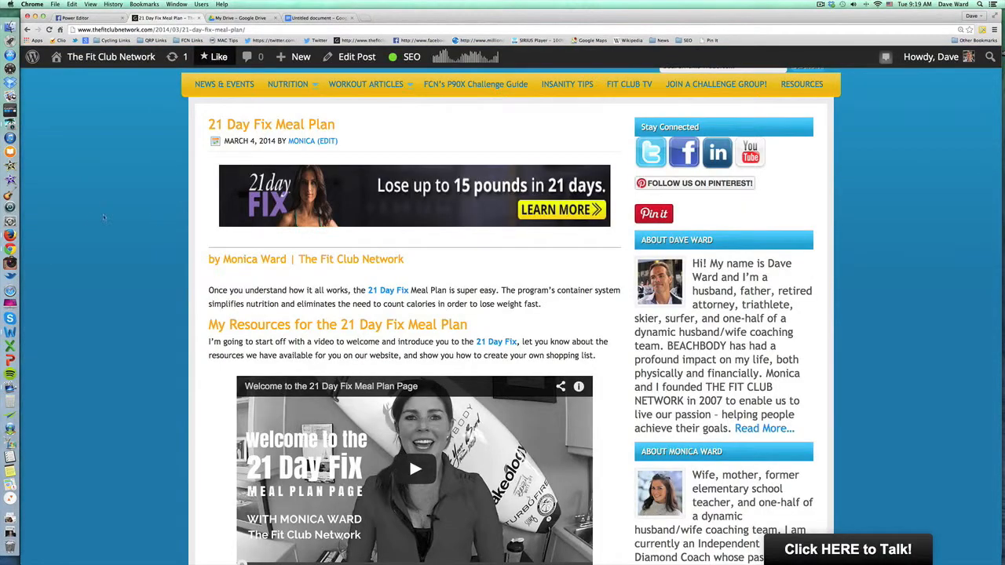
scroll(103, 214, "down", 5)
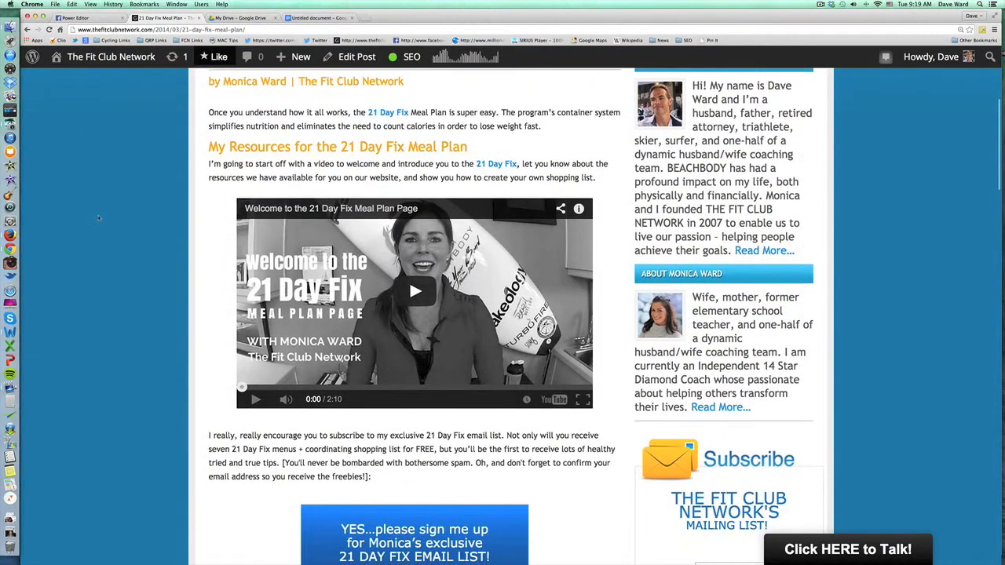
scroll(98, 218, "down", 4)
scroll(98, 218, "up", 5)
scroll(98, 219, "down", 4)
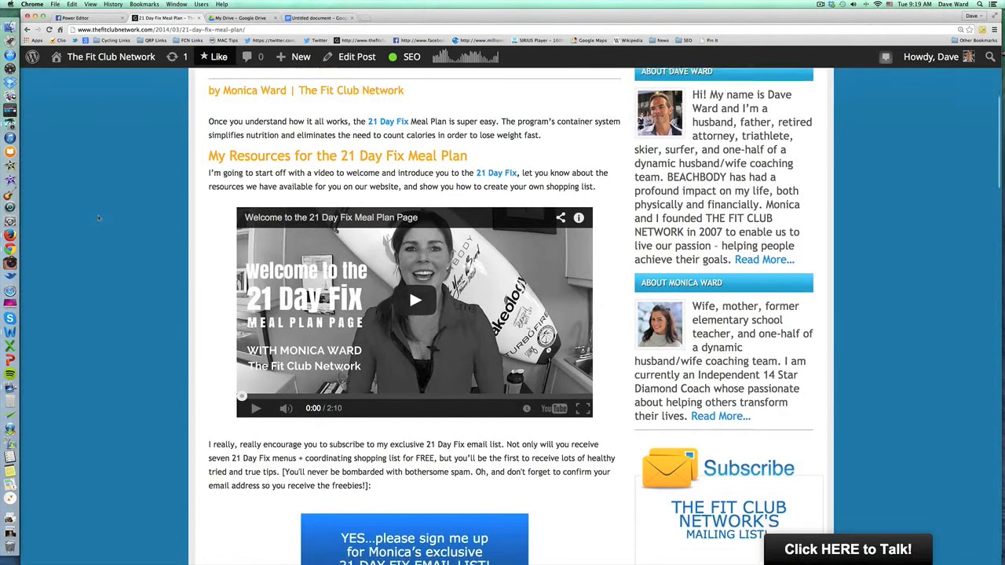
scroll(99, 219, "up", 2)
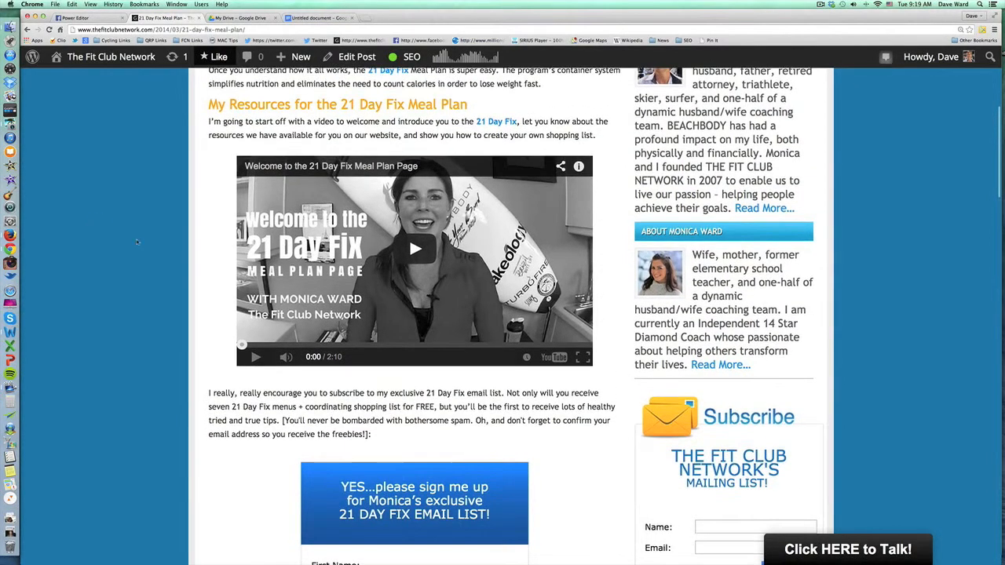
left_click(399, 249)
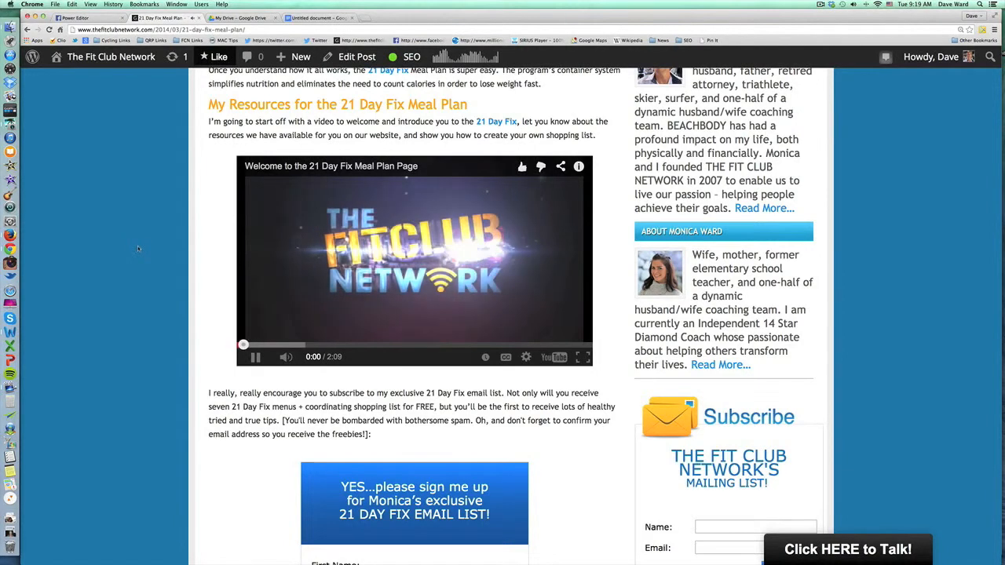
key("XF86AudioRaiseVolume")
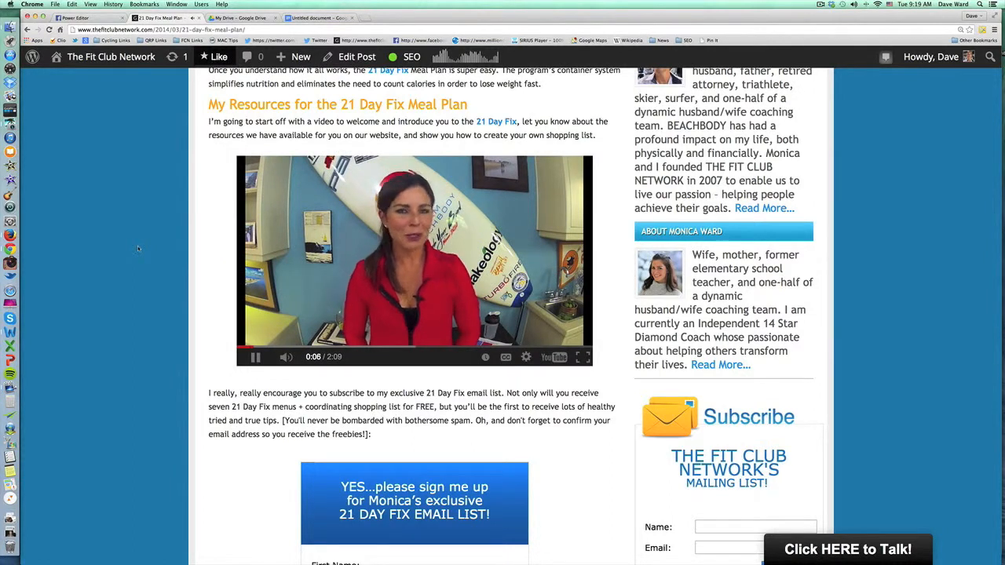
left_click(255, 356)
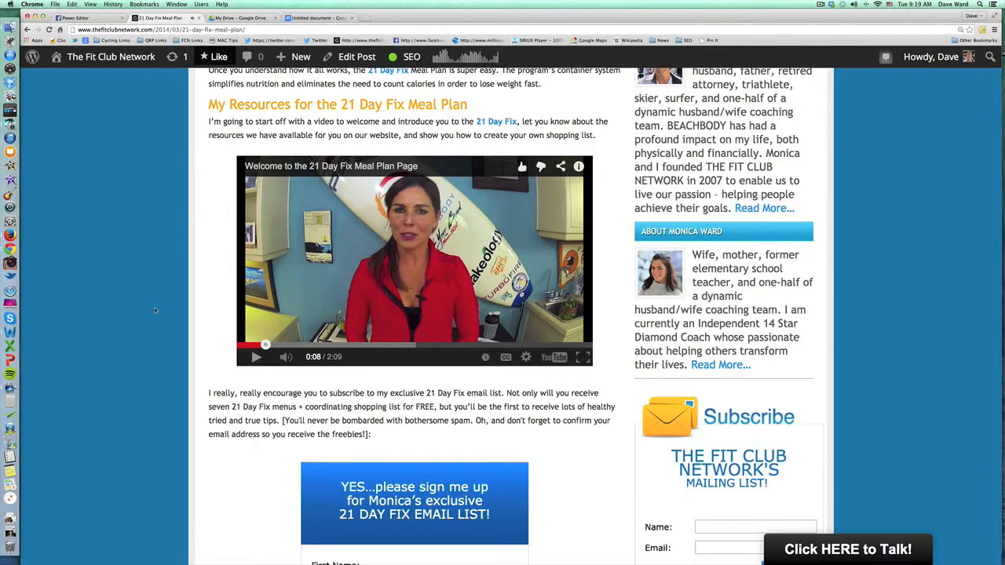
Examine the 21 Day Fix email list sign-up form beneath the welcome video.
scroll(362, 358, "down", 5)
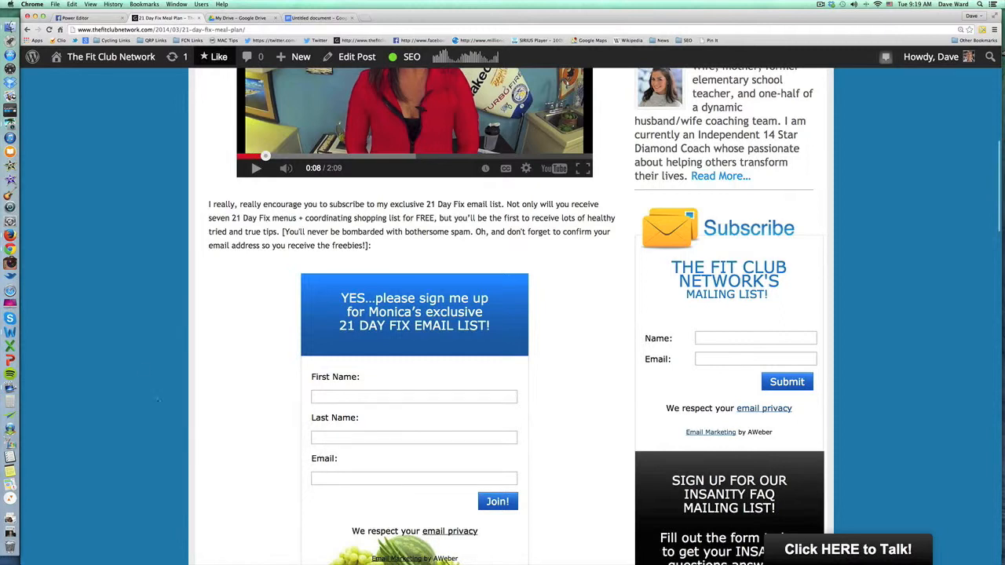
scroll(325, 406, "down", 2)
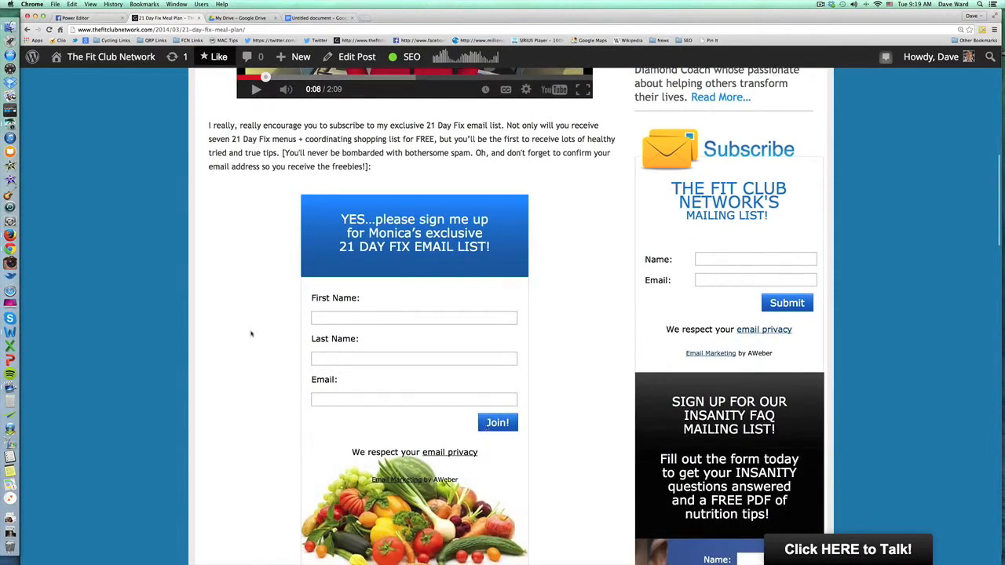
scroll(243, 332, "up", 6)
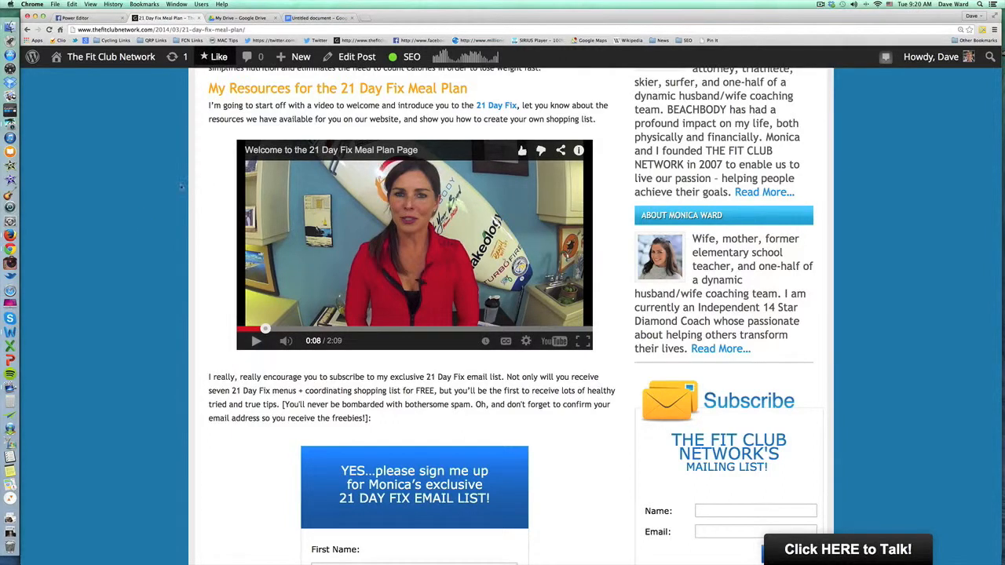
Return to the Power Editor ad form to check its empty creative fields, and open Facebook in a new browser tab.
left_click(86, 18)
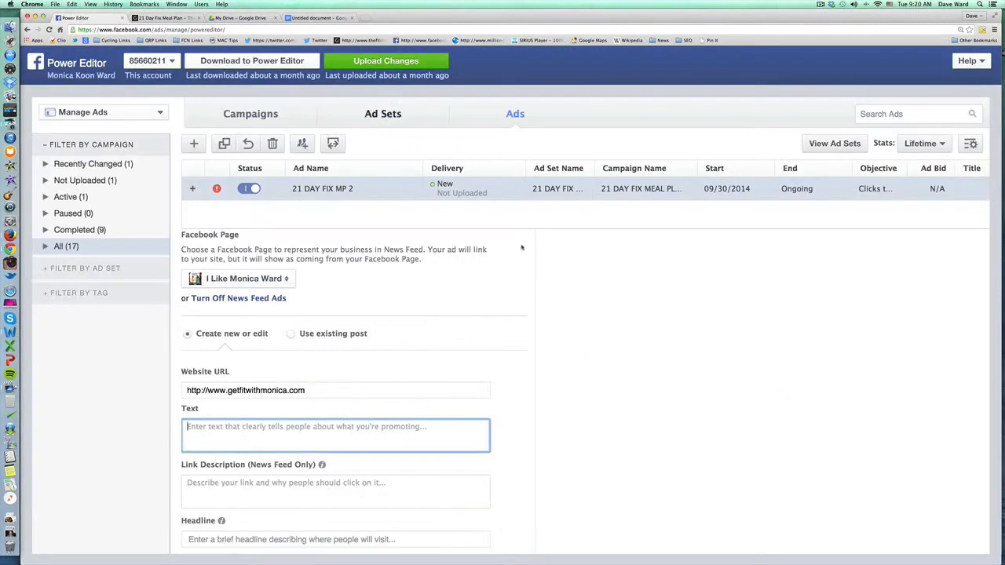
scroll(542, 328, "down", 3)
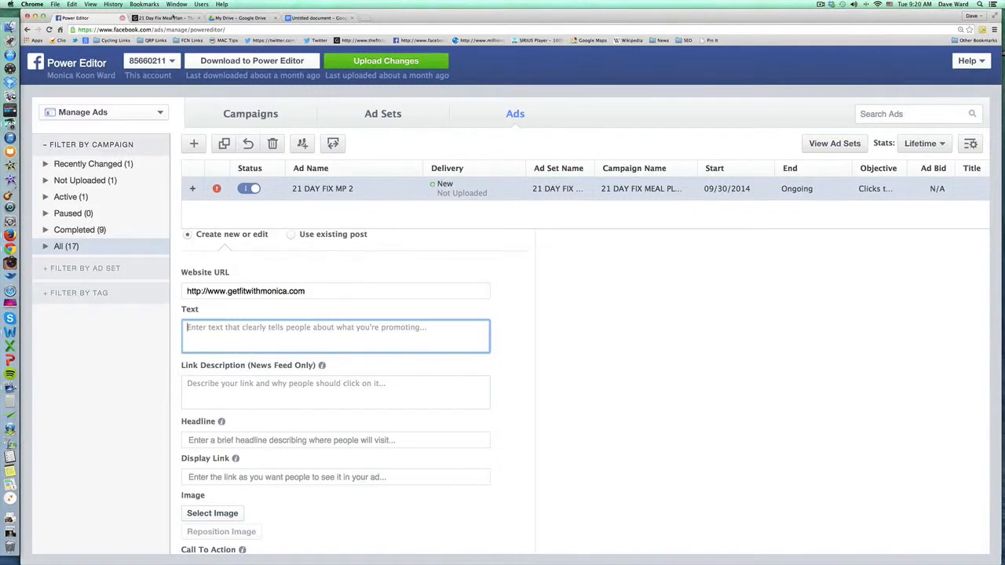
left_click(365, 18)
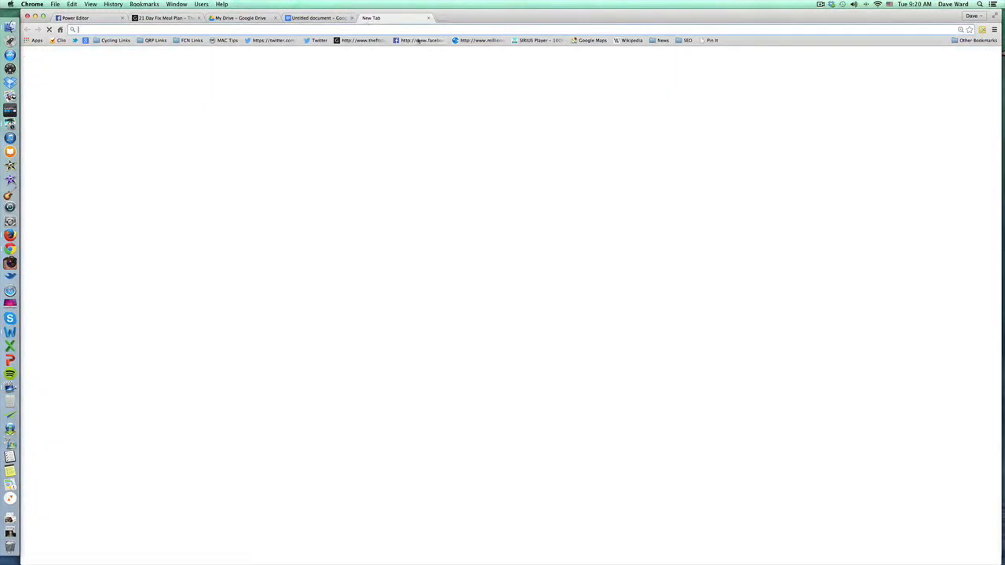
left_click(420, 41)
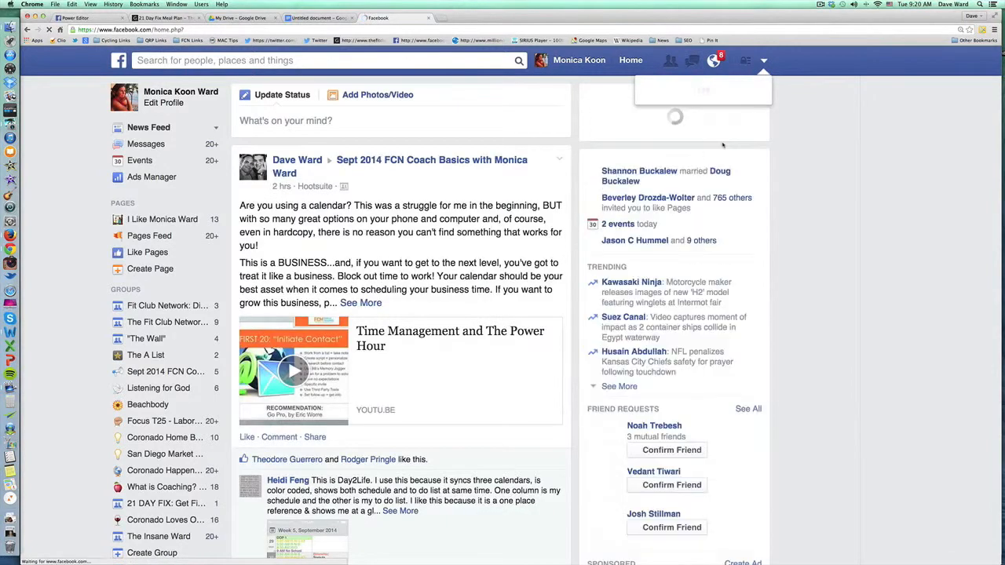
left_click(688, 116)
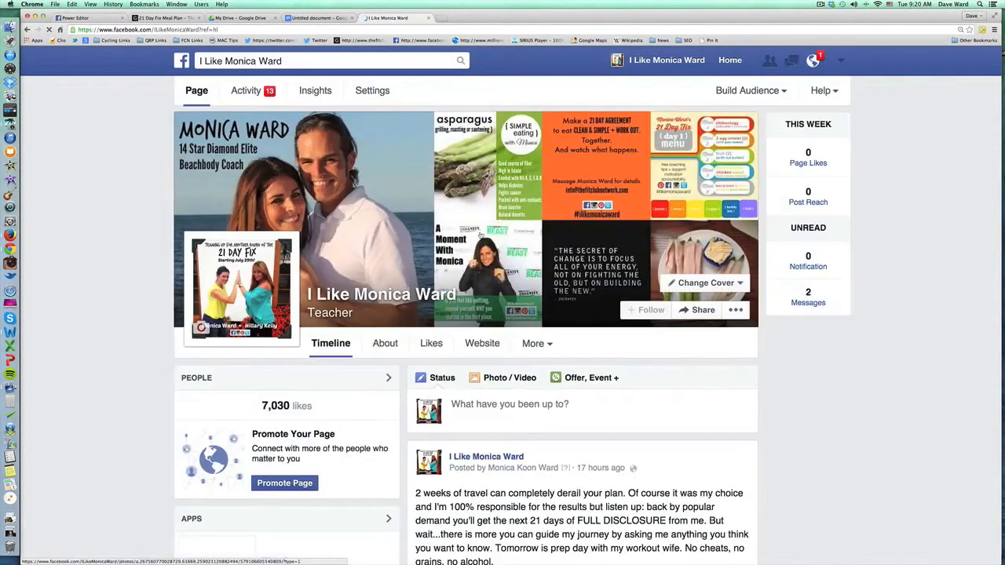
left_click(841, 61)
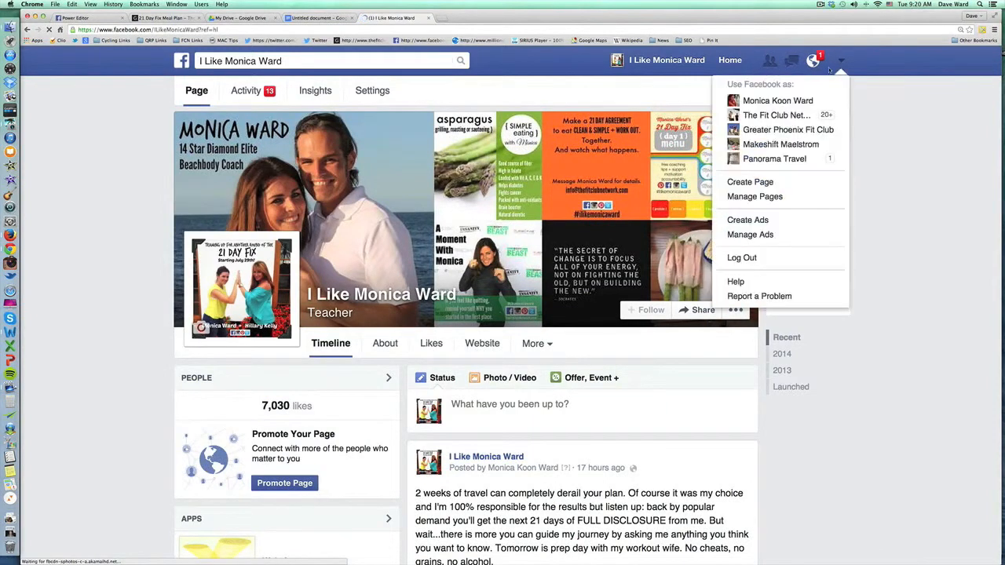
left_click(737, 103)
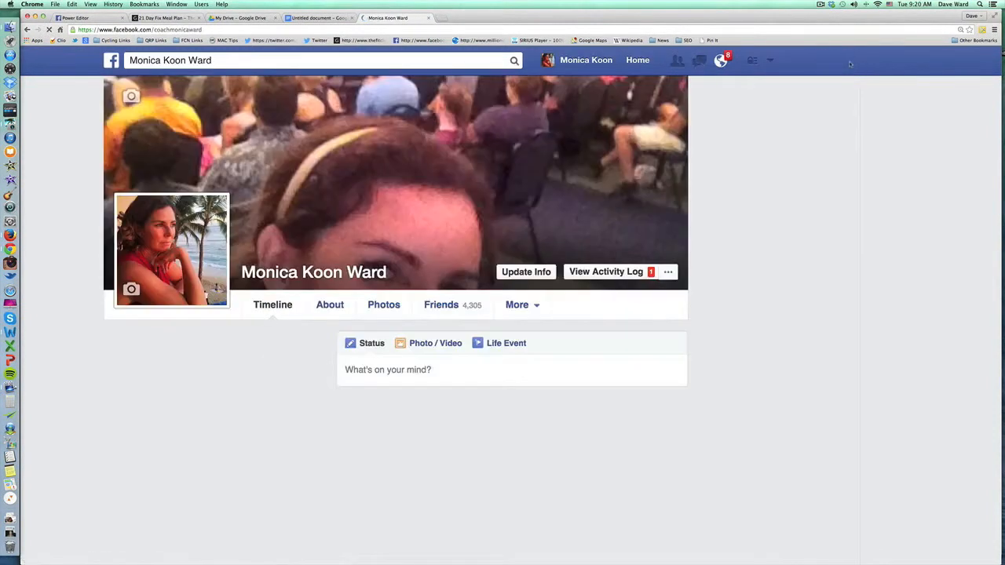
left_click(773, 61)
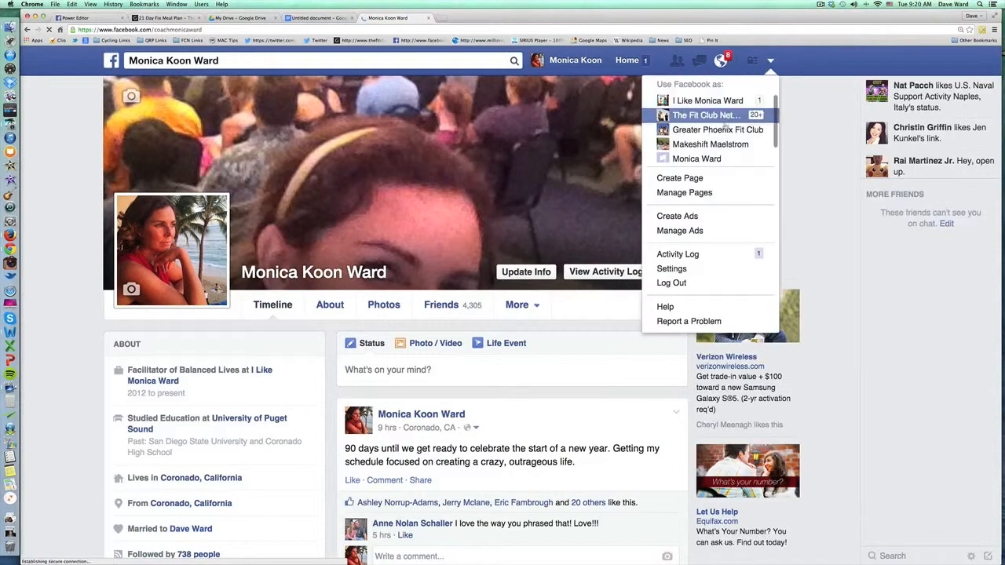
left_click(709, 158)
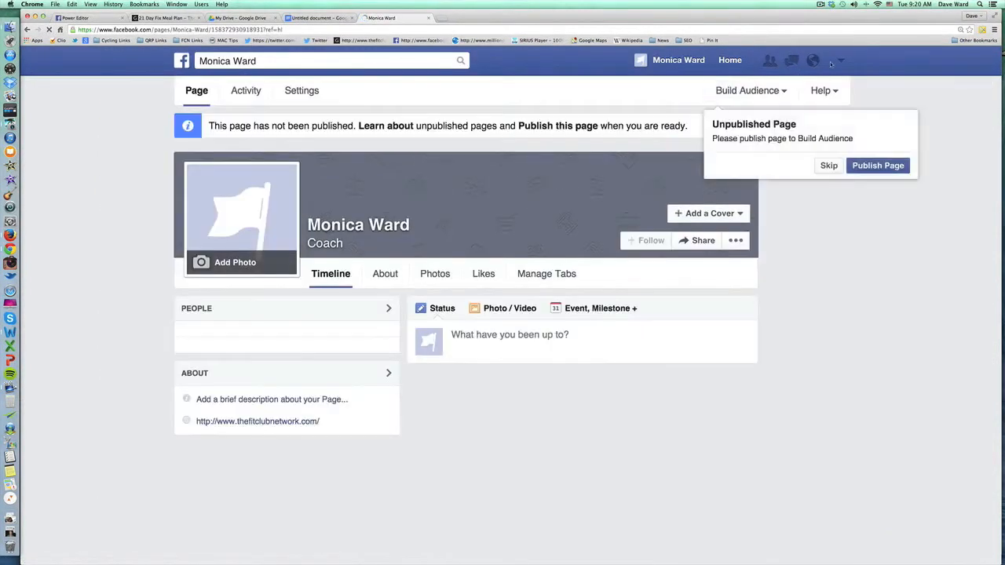
left_click(841, 60)
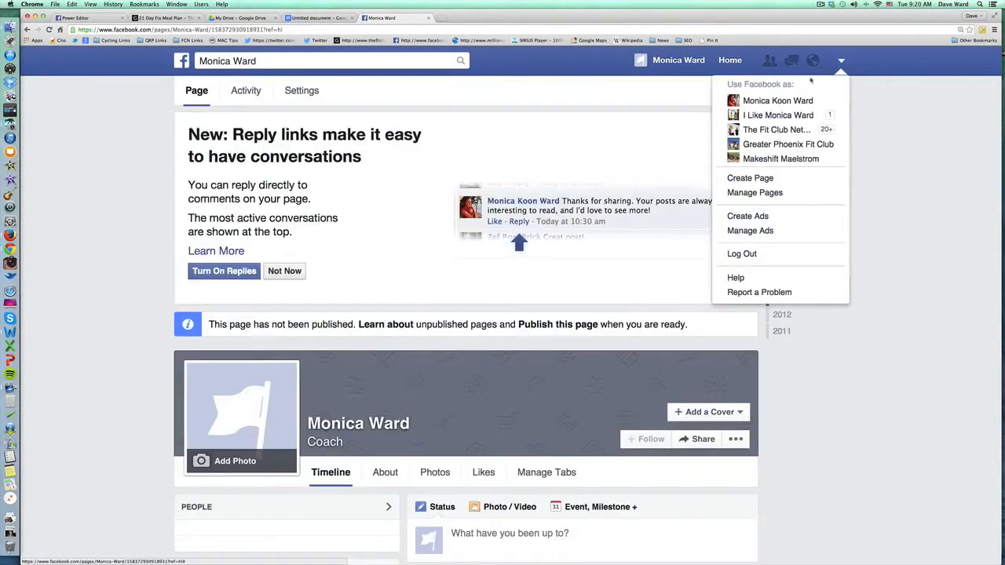
left_click(771, 102)
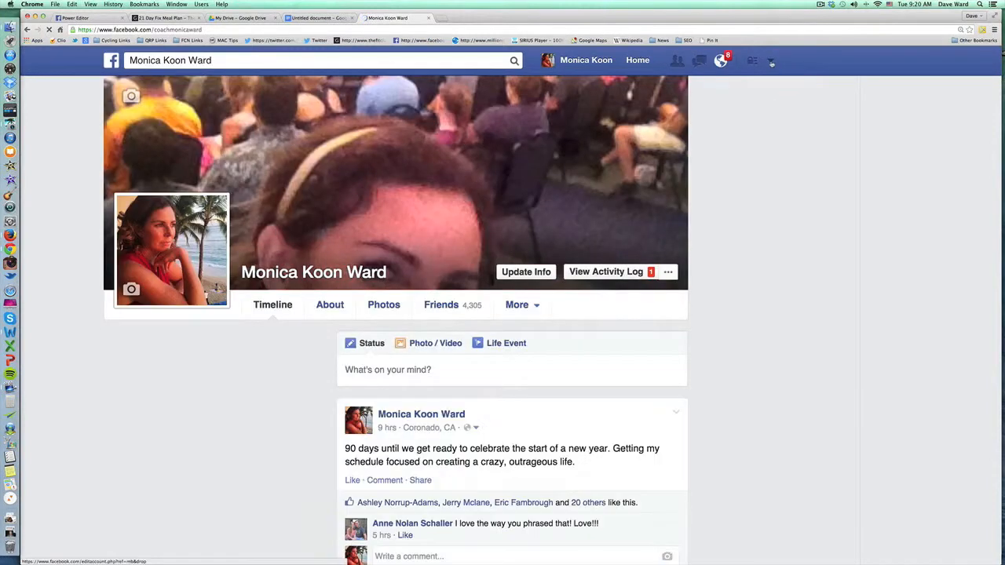
In Ads Manager, open the 21 Day Fix Meal Plan campaign's ad set and view the creative of the Custom Women ad.
left_click(770, 61)
left_click(691, 230)
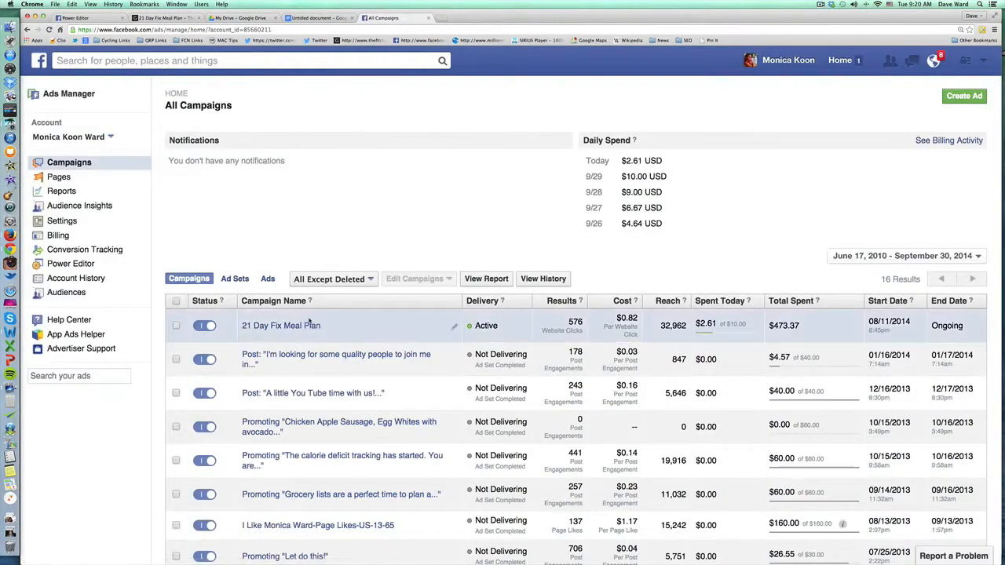
left_click(297, 326)
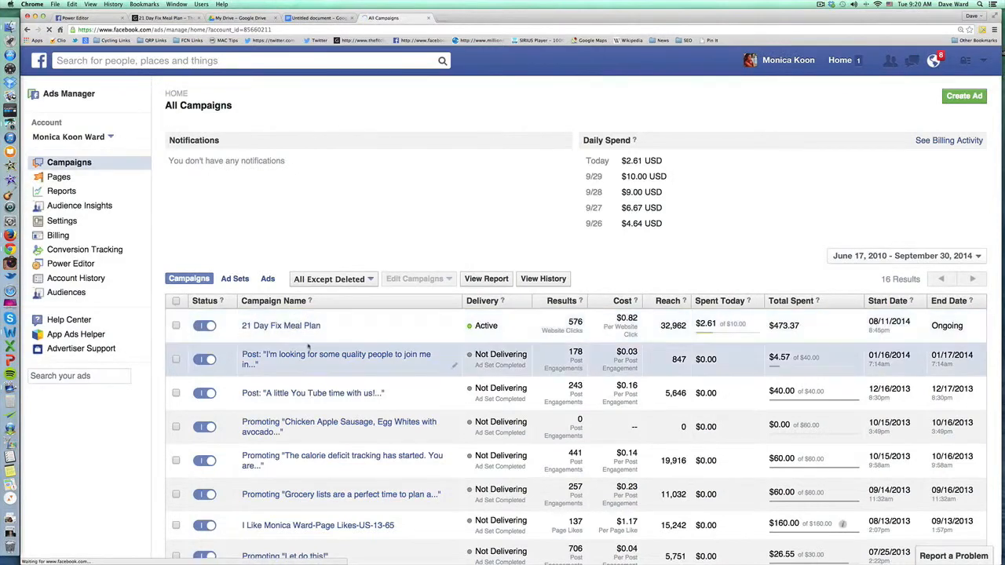
scroll(351, 330, "down", 1)
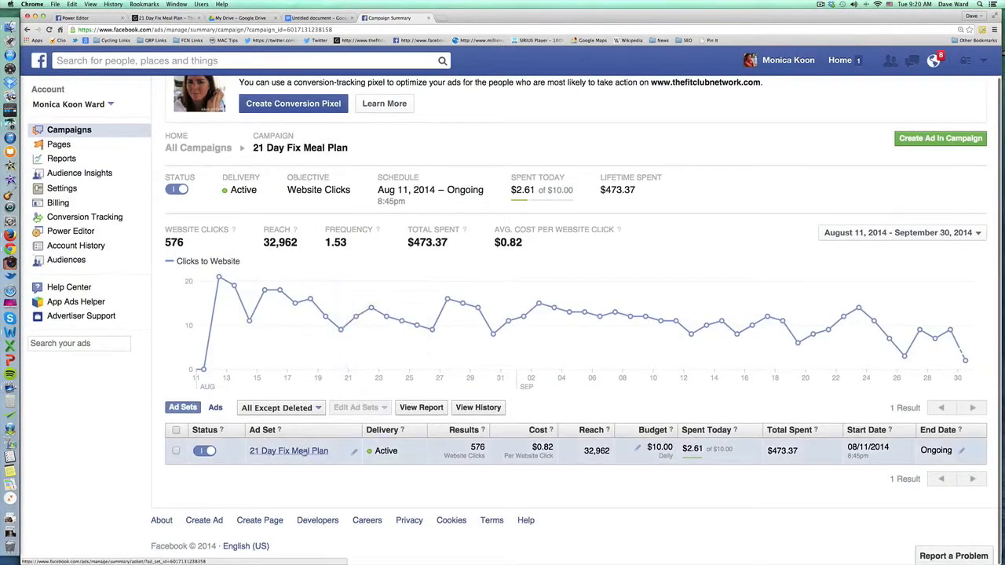
left_click(292, 452)
scroll(481, 391, "down", 3)
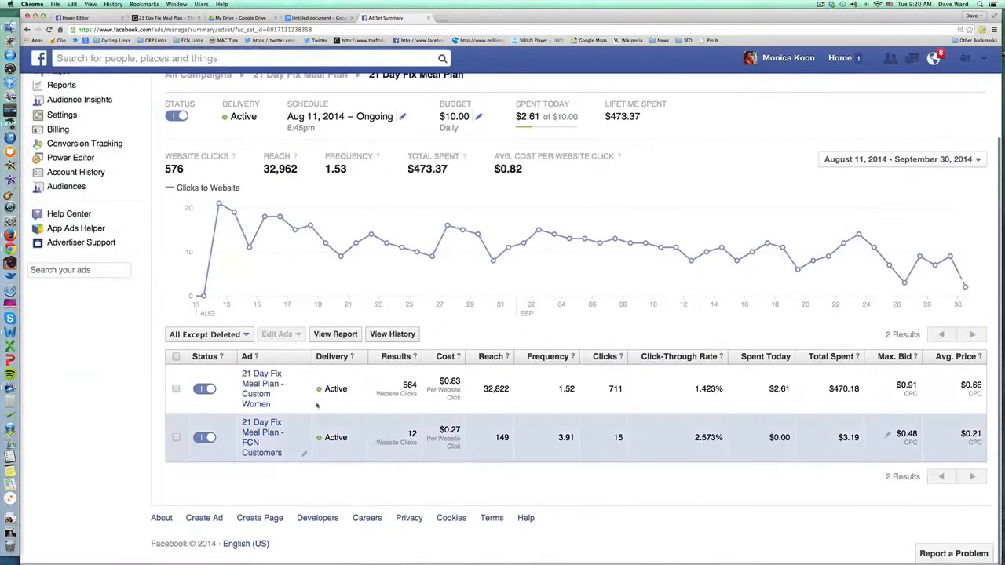
left_click(481, 391)
scroll(481, 391, "down", 5)
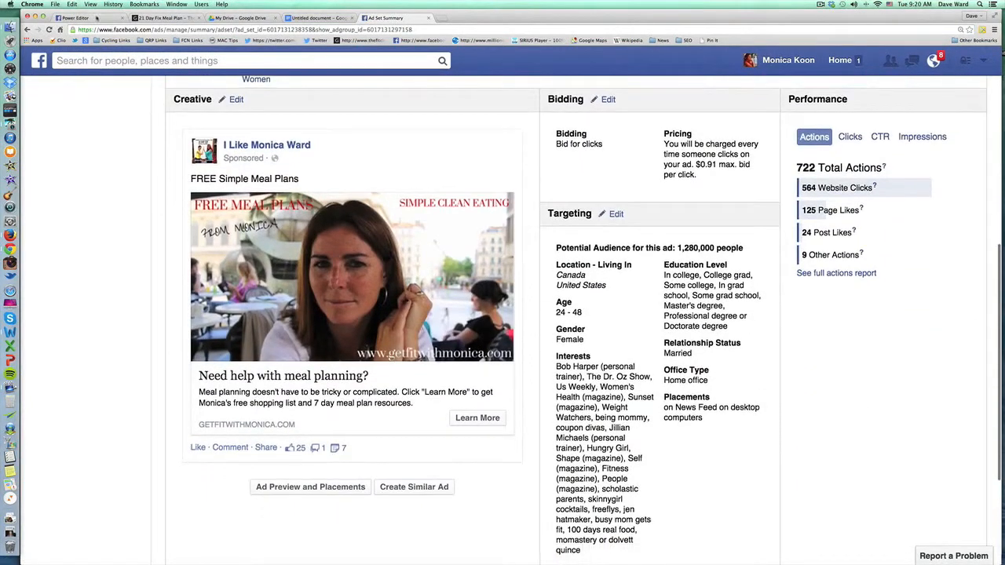
Back in Power Editor, set the ad's Text to "Free Simple Meal Plans".
left_click(97, 17)
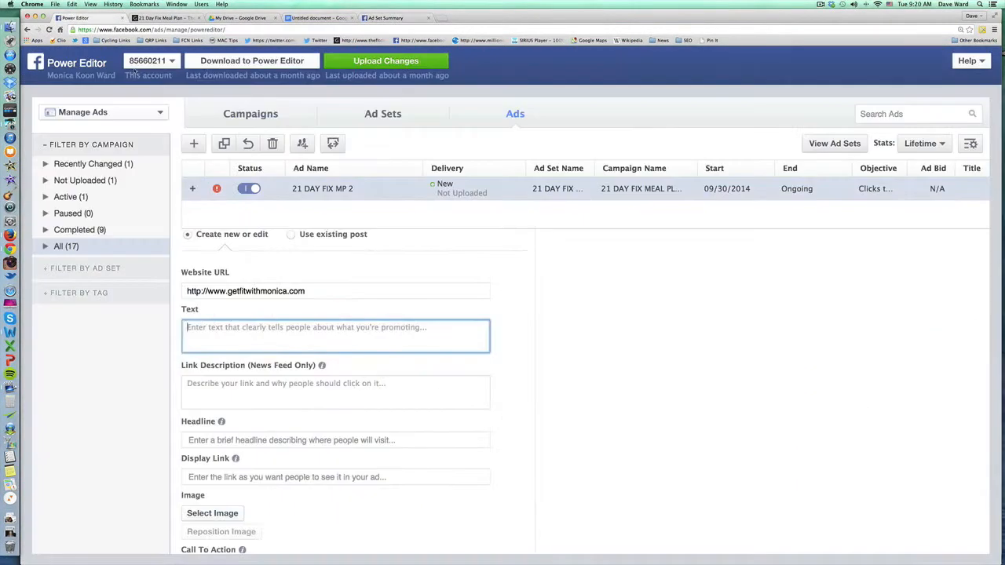
type("Fre")
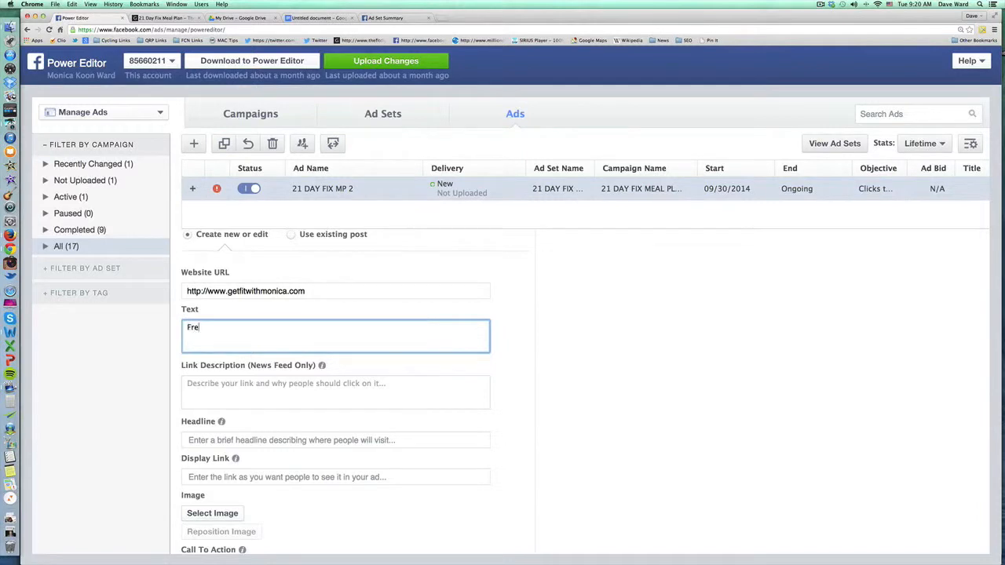
type("e Simple Meal Plans")
key("Tab")
Check the existing ad's description in Ads Manager and start the new ad's Link Description with "Meal planning doesn't need to be complicated".
left_click(382, 17)
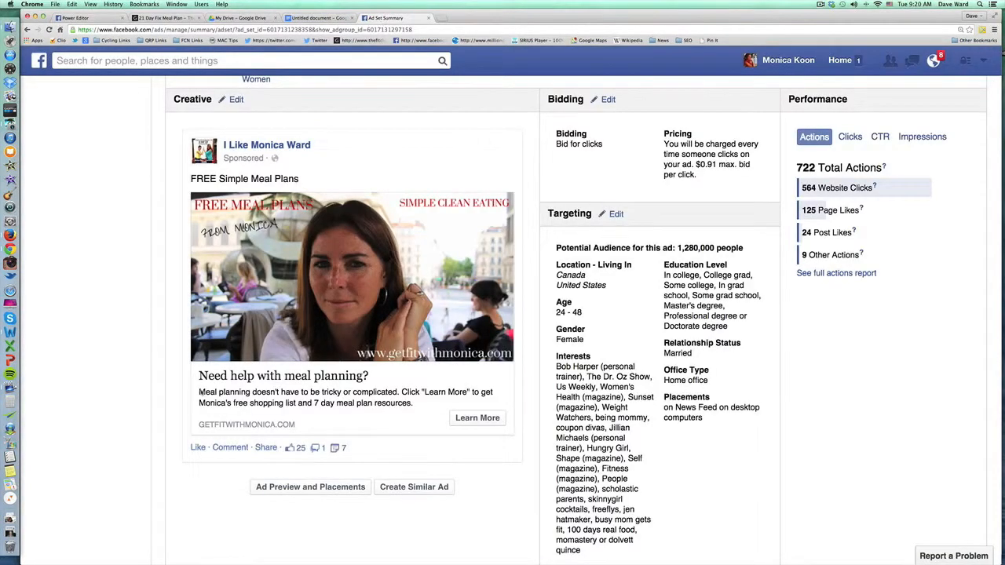
left_click(93, 18)
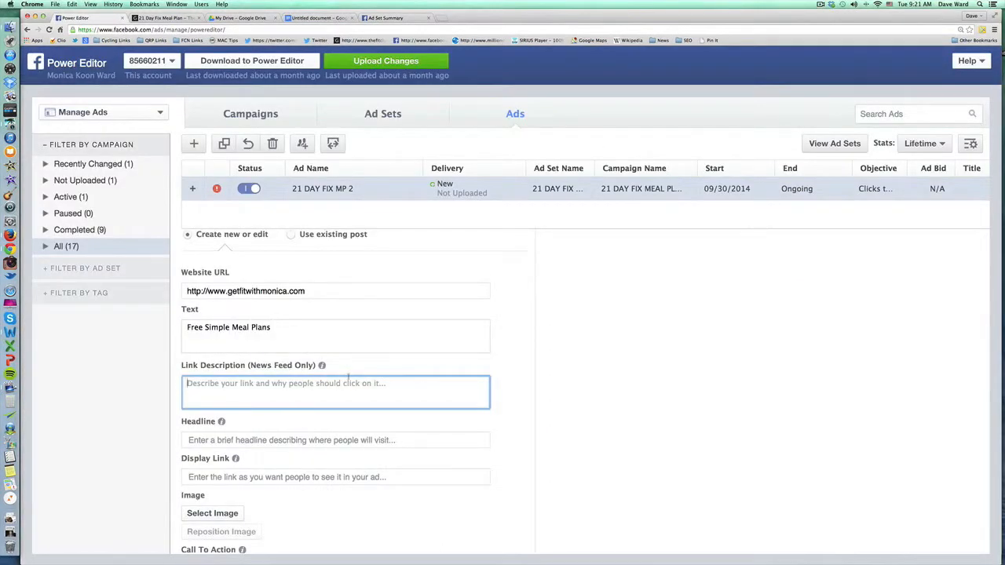
type("Maps")
key("BackSpace")
key("BackSpace")
key("BackSpace")
type("eaps")
key("BackSpace")
key("BackSpace")
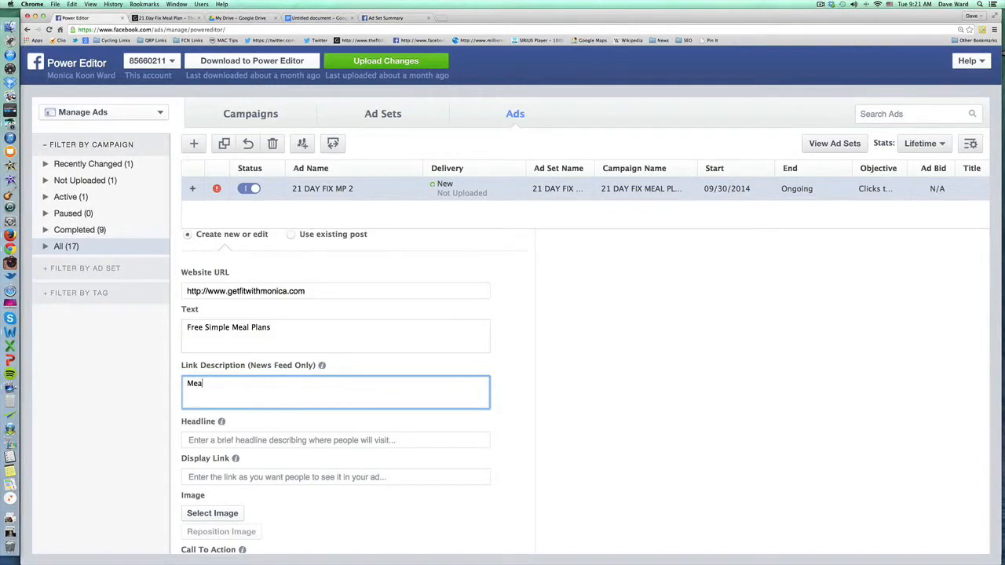
type("l planning doesn't nea")
key("BackSpace")
type("ed ty b")
key("BackSpace")
key("BackSpace")
key("BackSpace")
type("o be complicated")
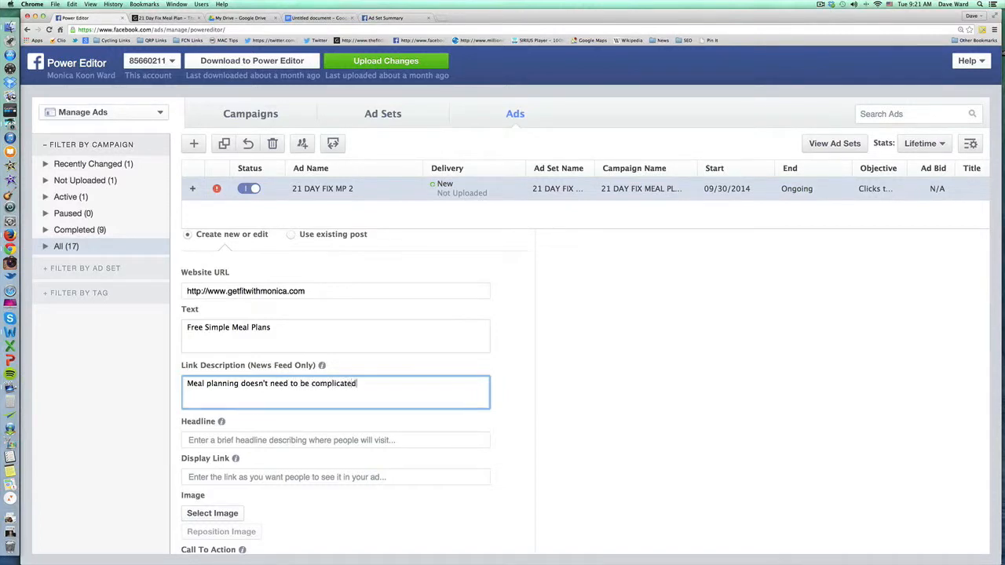
Finish the Link Description with "or expensive. Click "Learn More" to get access to", the page owner's first name as a possessive, and "free simple meal plans.".
type(" or expensive.  Click \"Learn Mo")
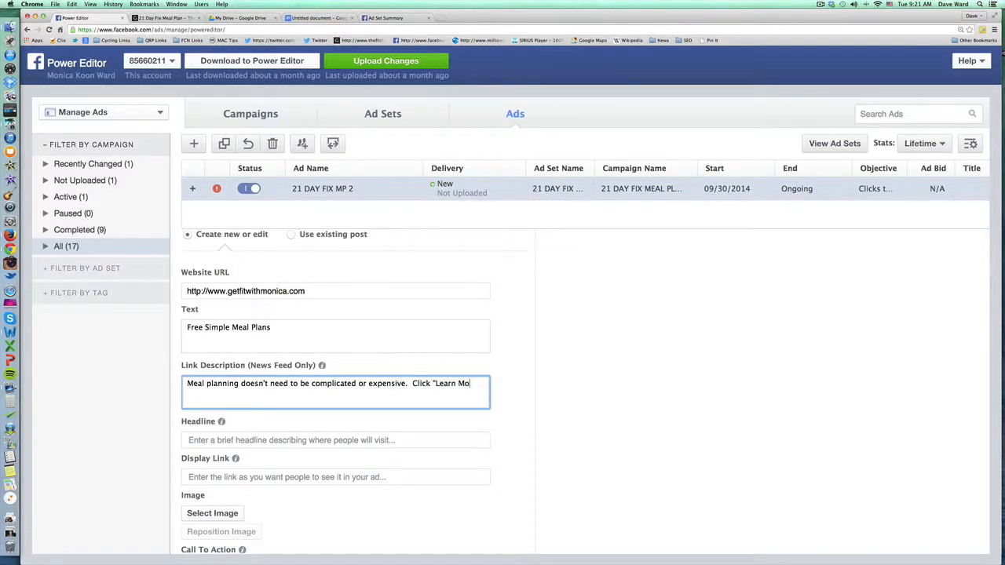
type("re\" to find")
key("BackSpace")
key("BackSpace")
key("BackSpace")
key("BackSpace")
key("BackSpace")
type("get access to Monica's free")
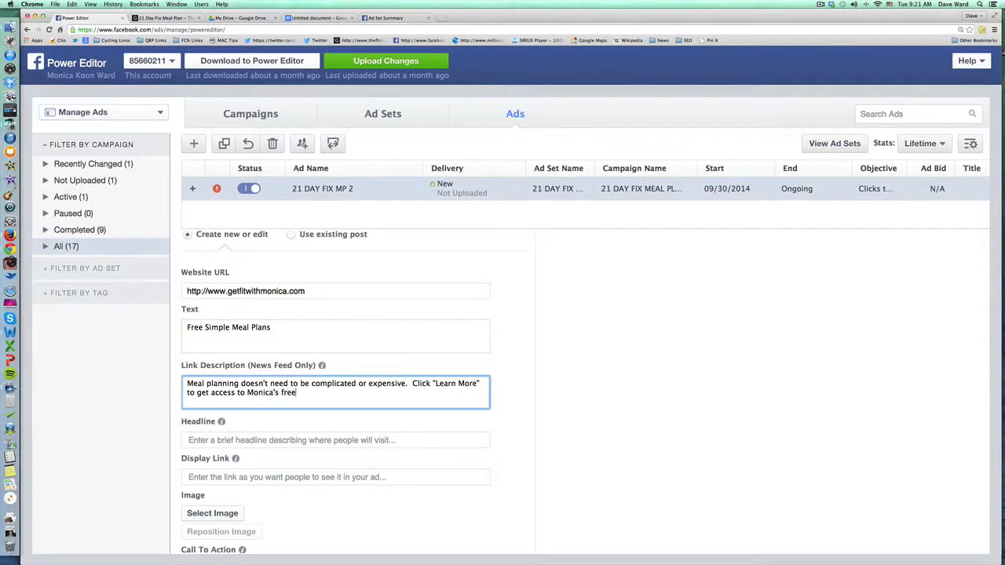
type(" simple meal plans.")
Examine the headline used in the 21 Day Fix Meal Plan - FCN Customers ad in Ads Manager.
left_click(375, 439)
left_click(377, 17)
scroll(244, 440, "down", 10)
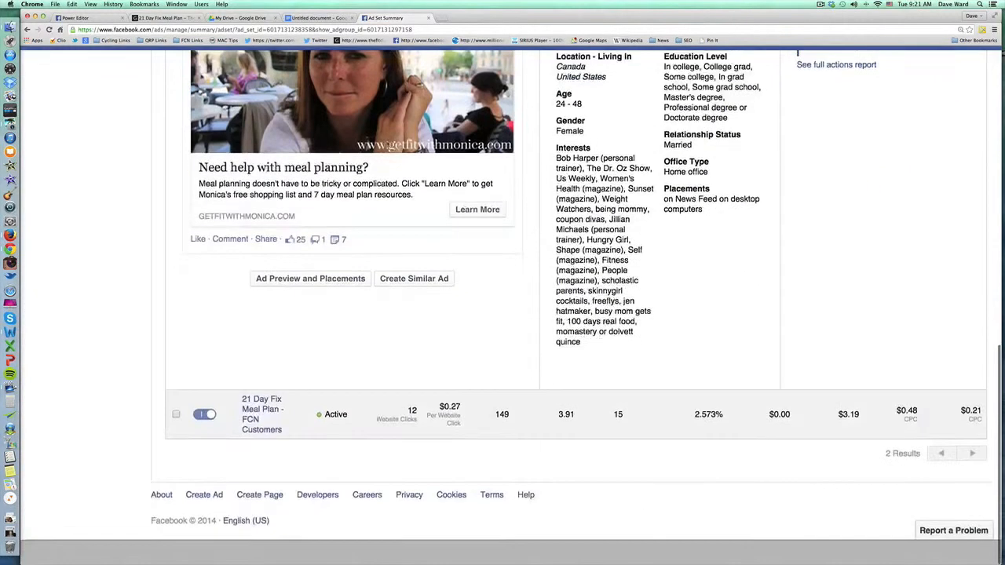
left_click(263, 455)
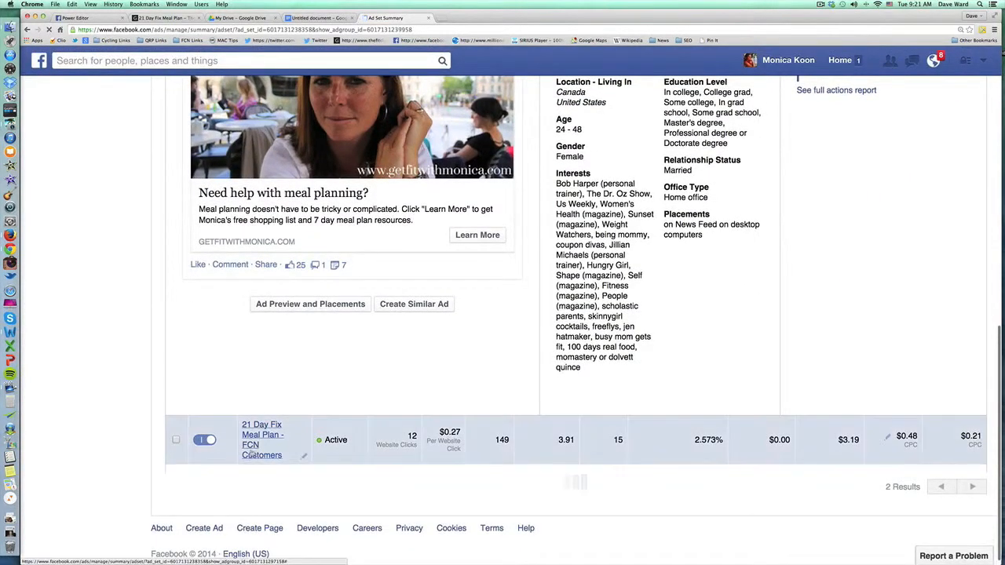
scroll(125, 456, "down", 6)
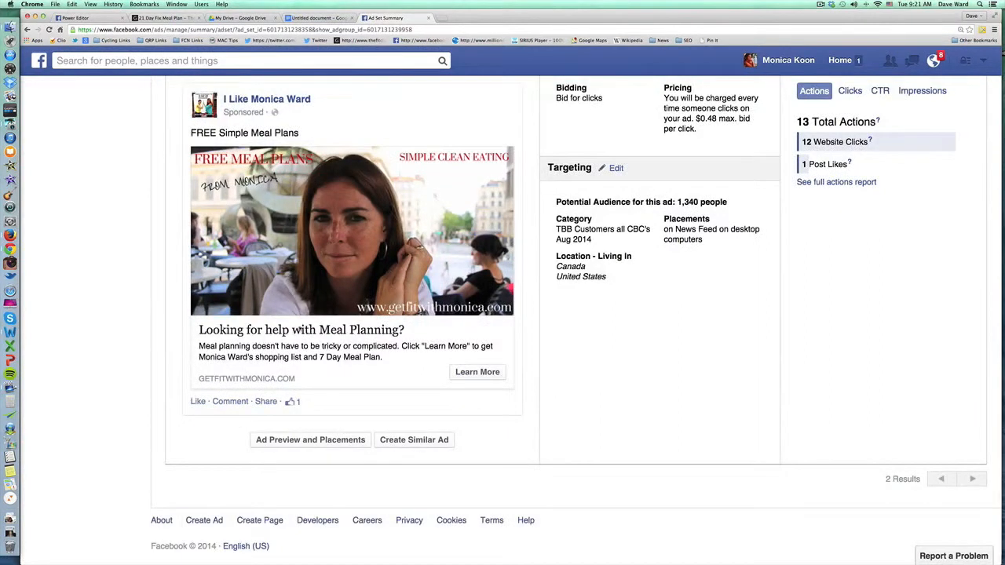
left_click(86, 17)
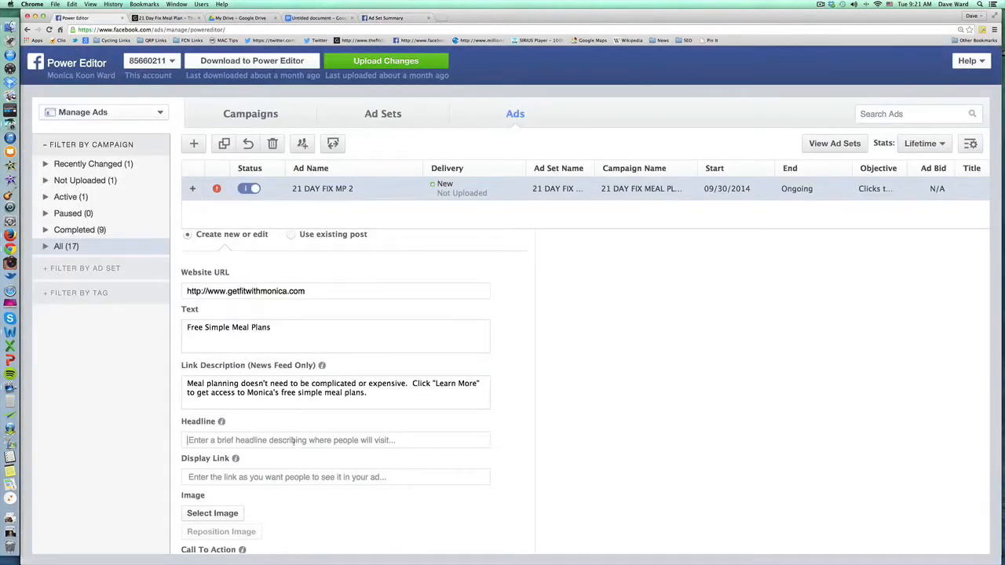
type("Looking for Hel")
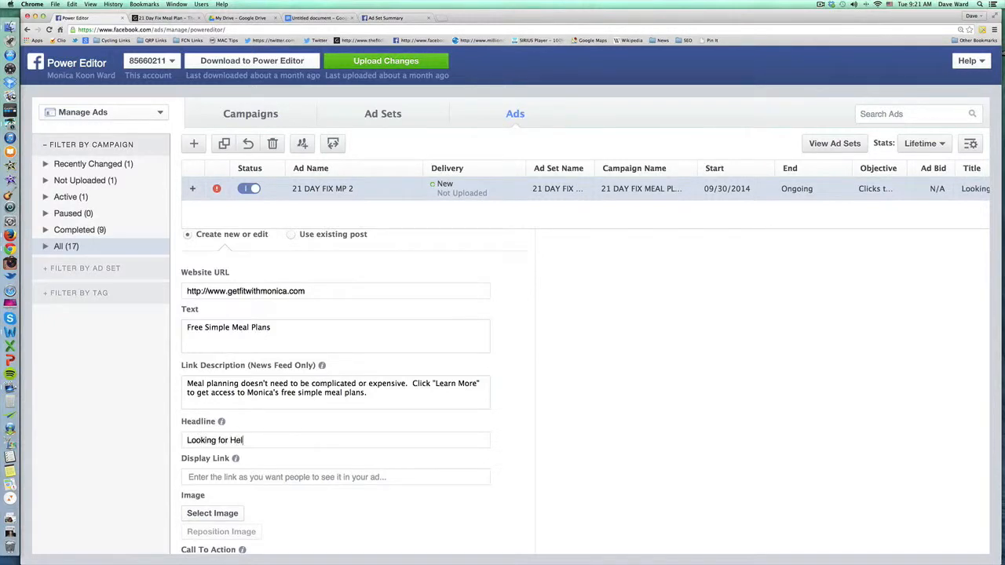
type("p With Meal Planning?www.")
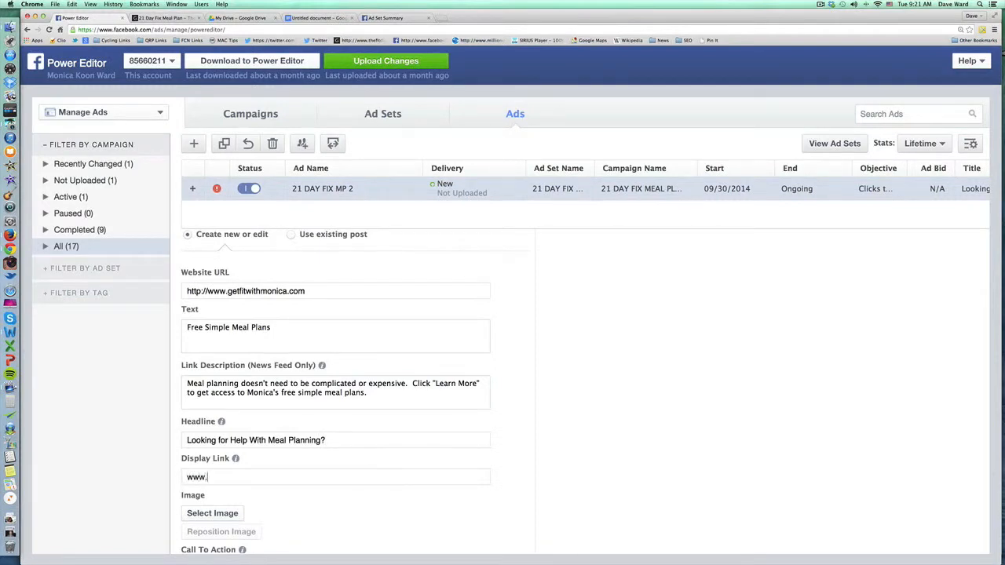
type("getfitwithmonica.com")
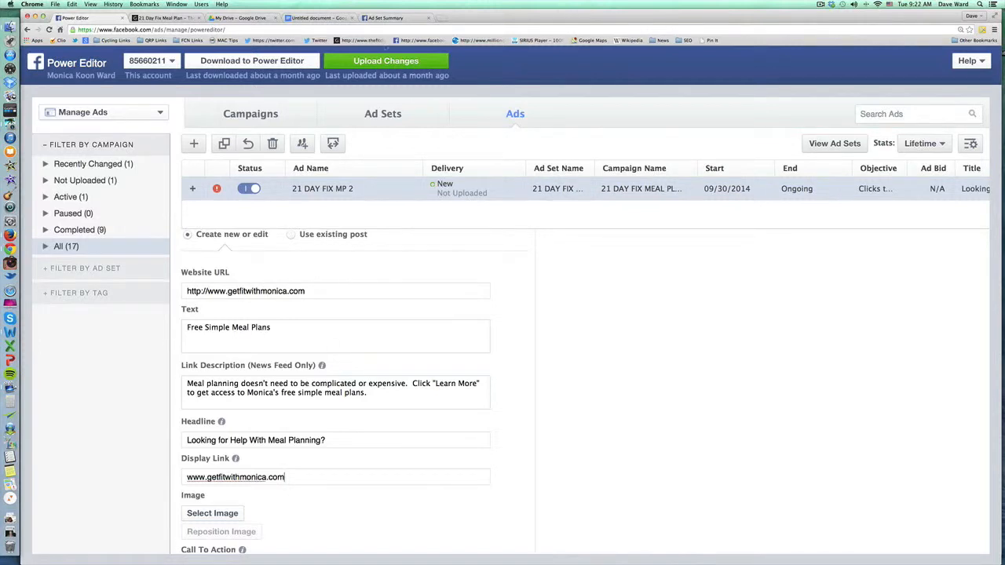
Review how the display link and text appear in the two existing ads, and return to the Power Editor ad form.
left_click(374, 15)
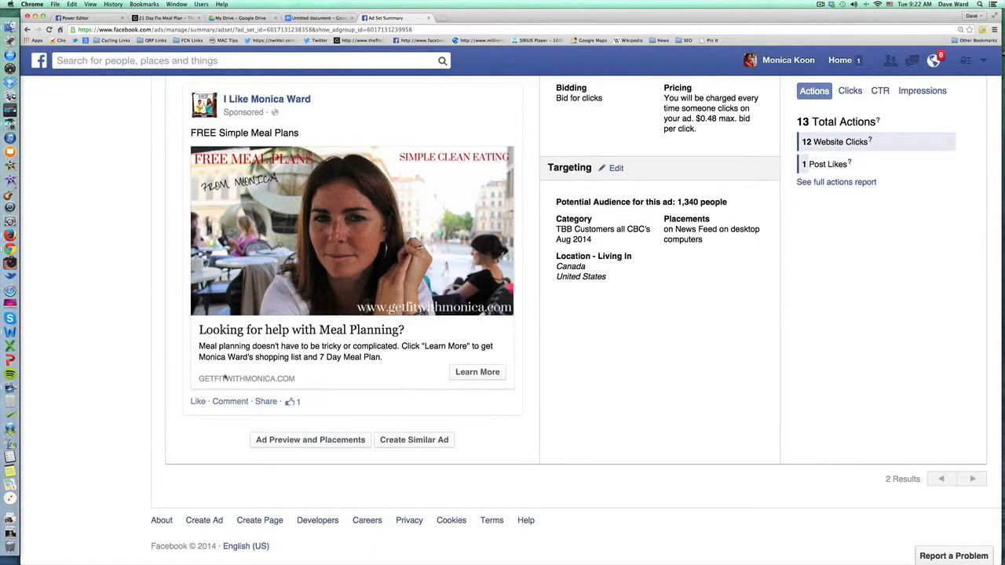
scroll(292, 367, "up", 8)
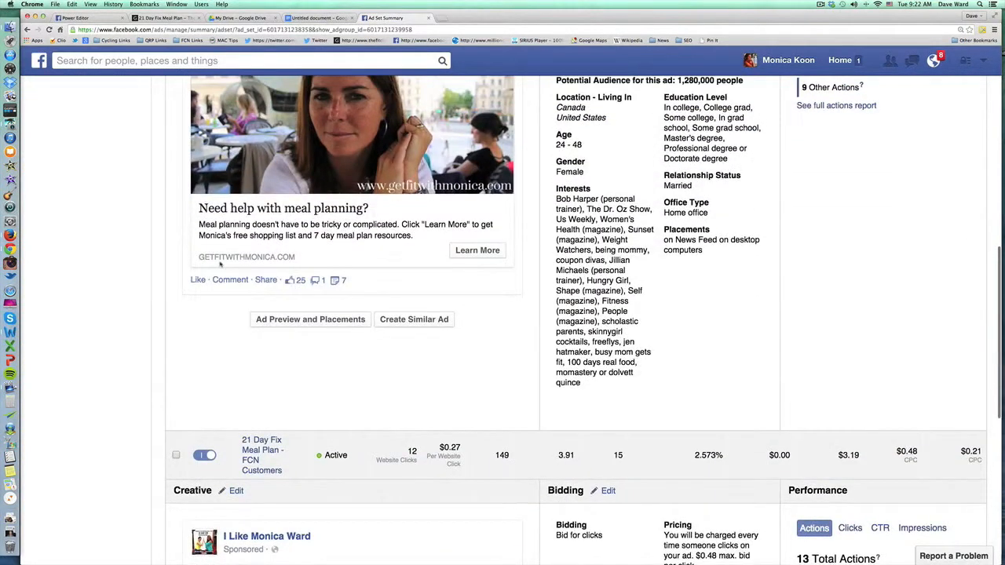
scroll(347, 286, "down", 8)
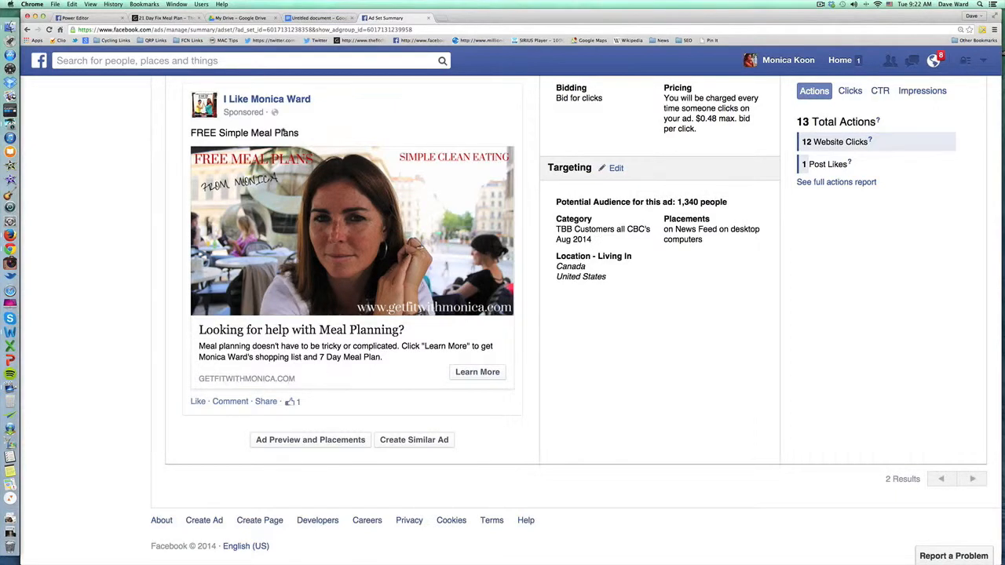
left_click(88, 17)
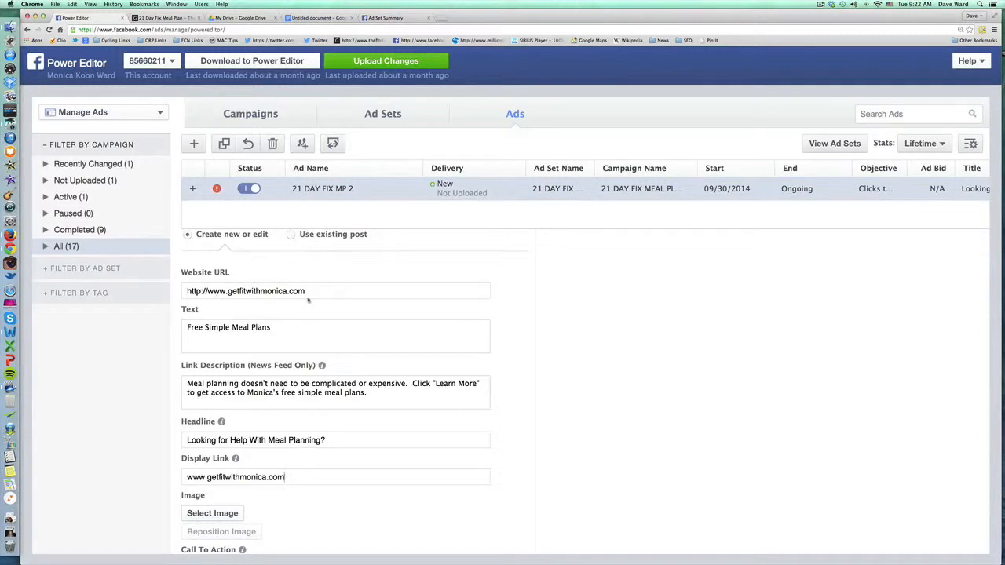
double_click(235, 476)
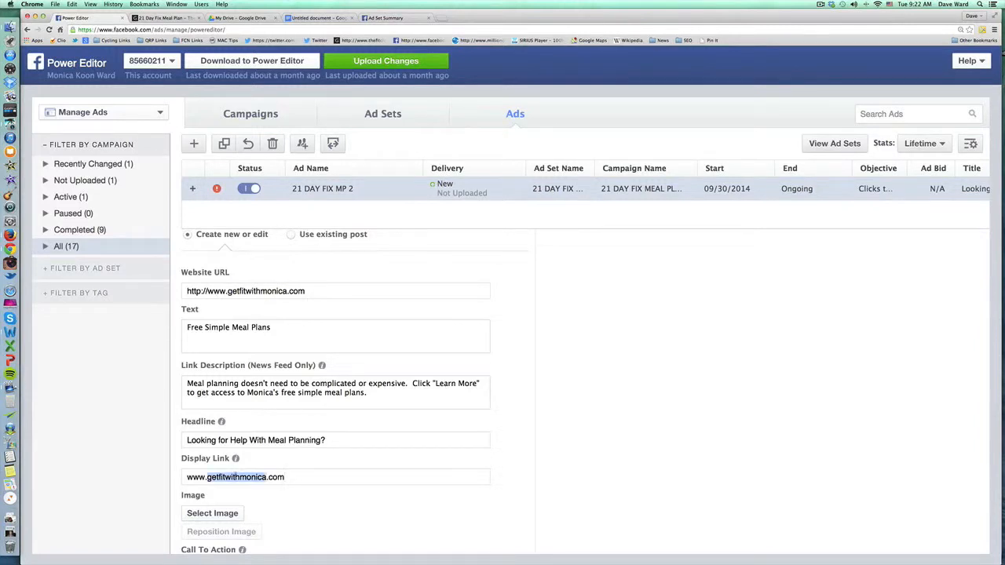
type("simplefreem")
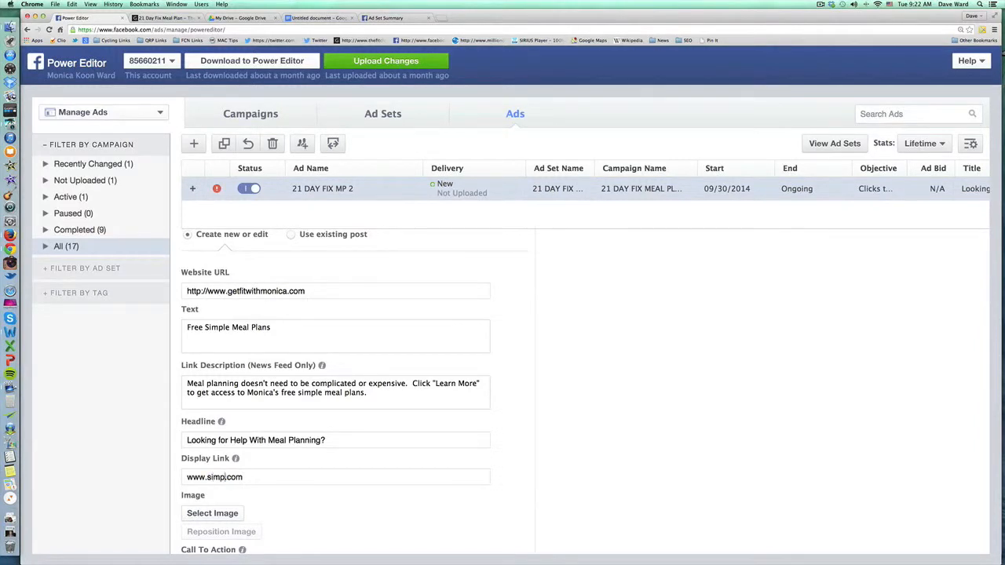
type("ealplans")
Upload Connection.png from the Downloads folder and use it as the ad's image.
scroll(454, 455, "down", 2)
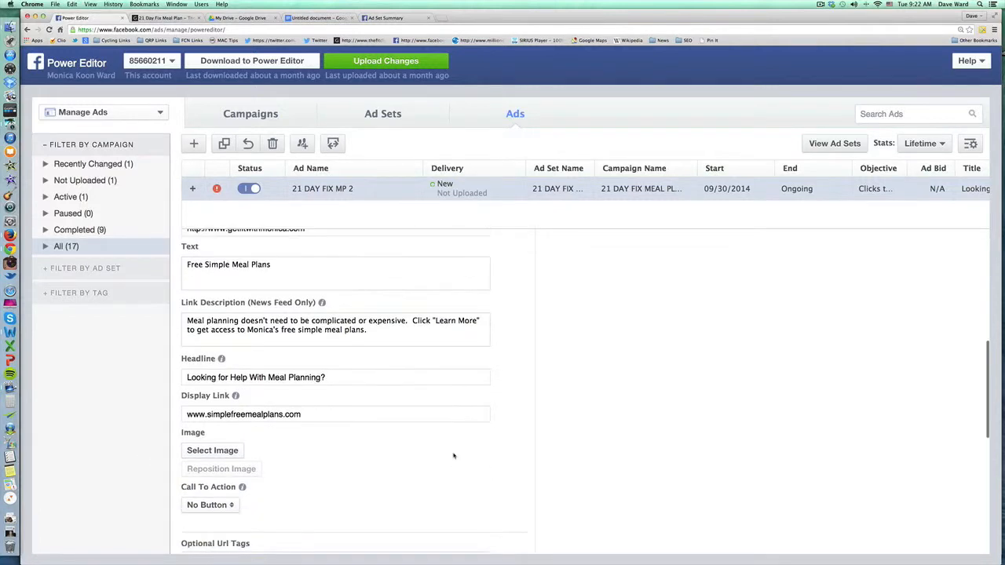
left_click(210, 451)
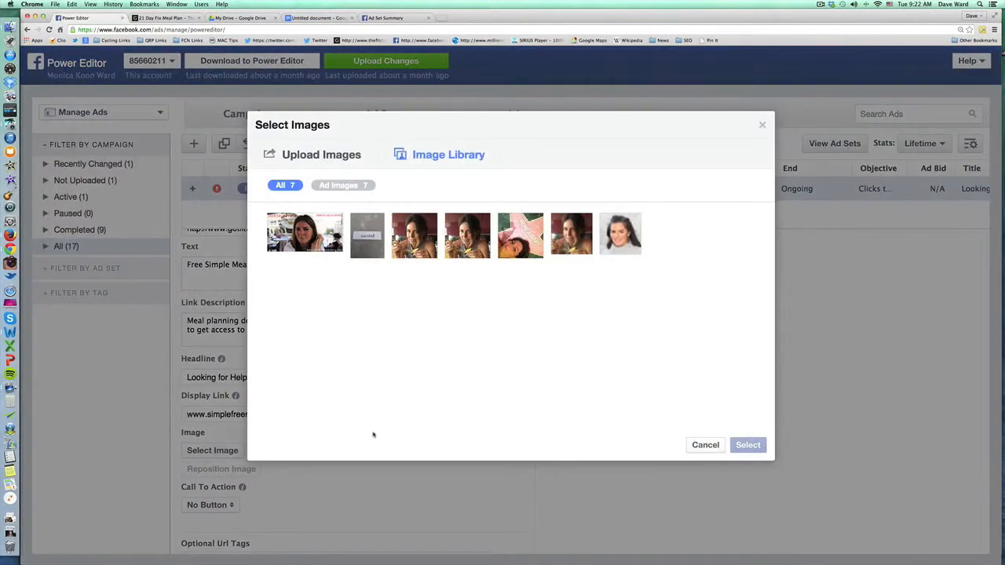
left_click(341, 157)
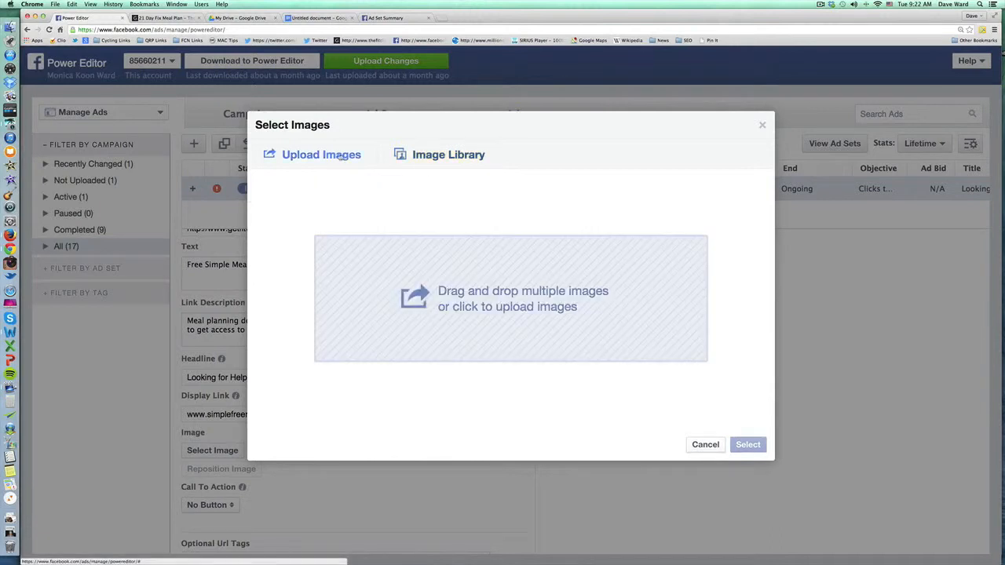
left_click(497, 298)
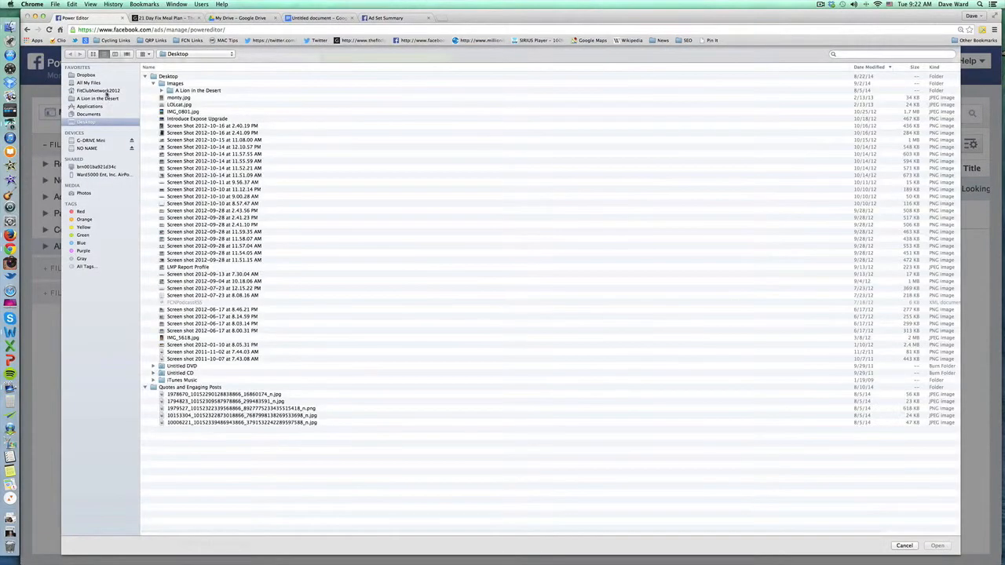
left_click(106, 92)
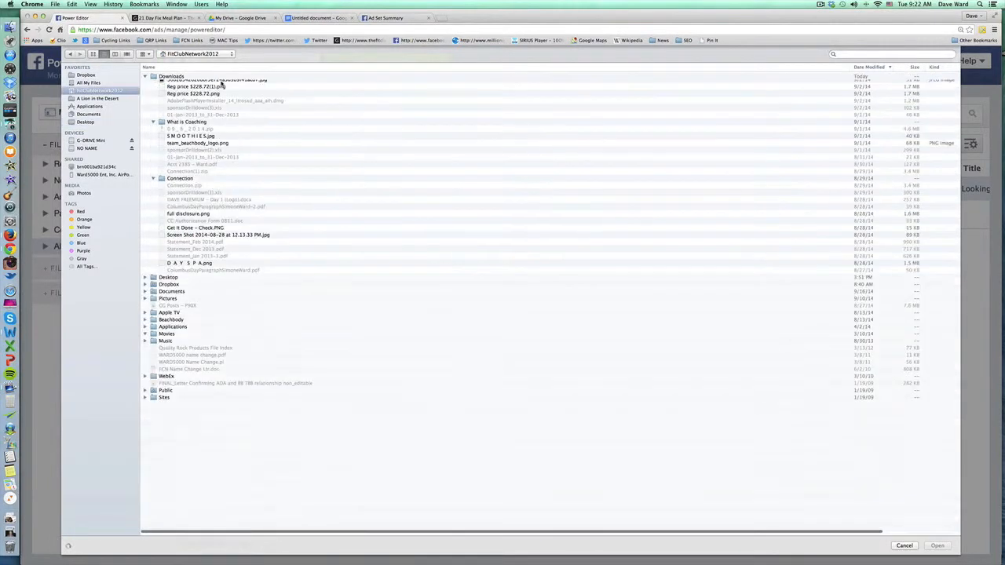
left_click(199, 84)
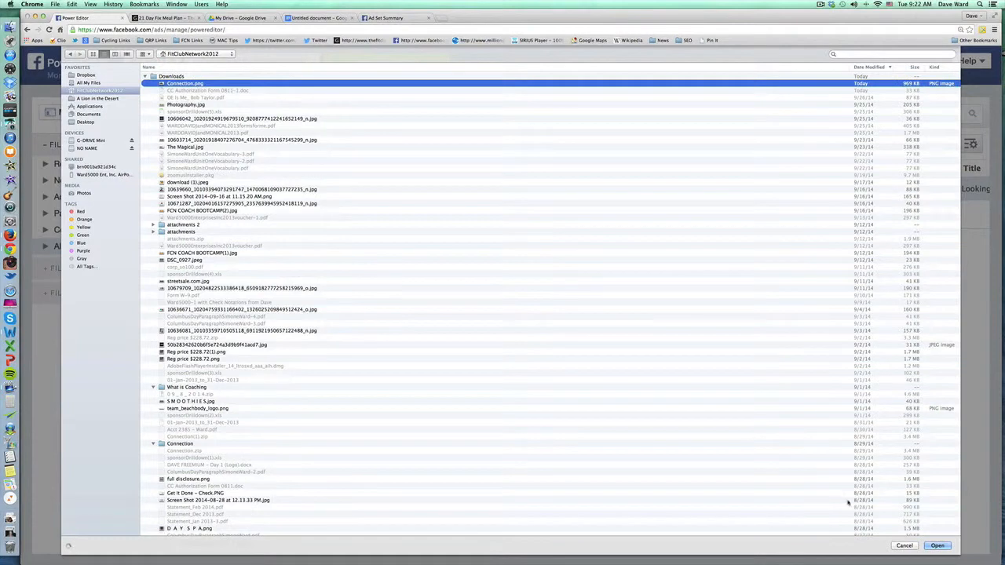
left_click(939, 547)
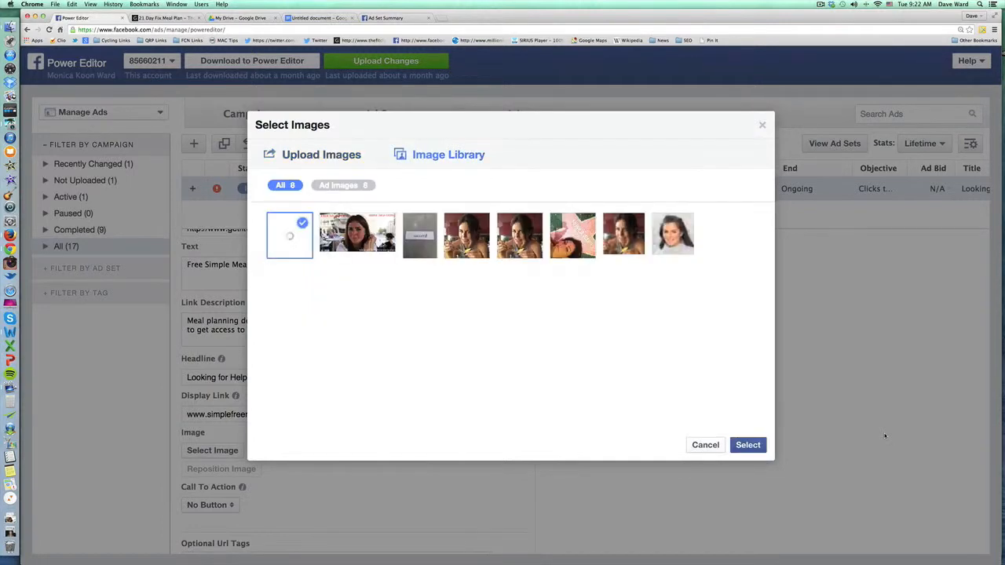
left_click(746, 452)
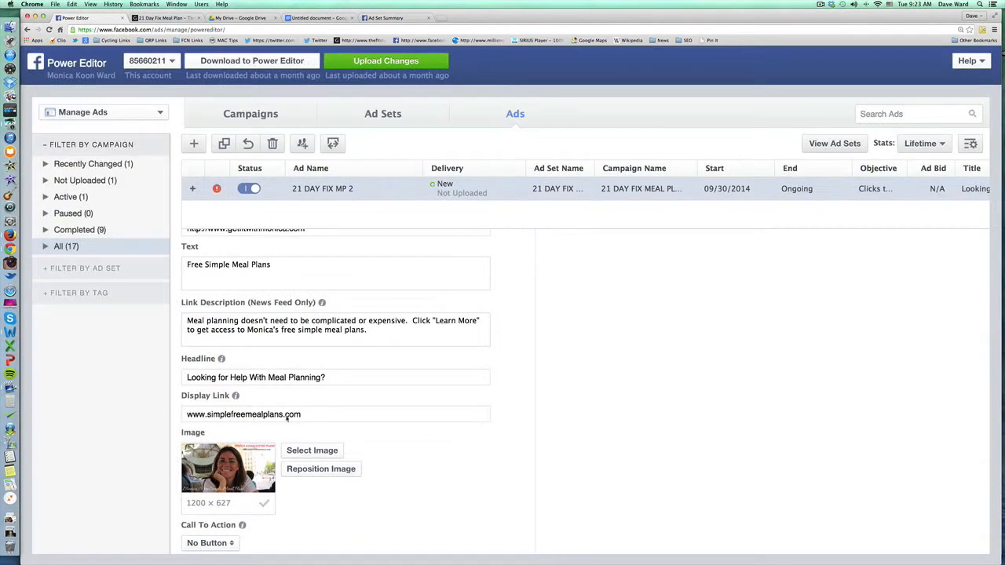
Set the ad's Call To Action to Learn More.
scroll(457, 440, "down", 6)
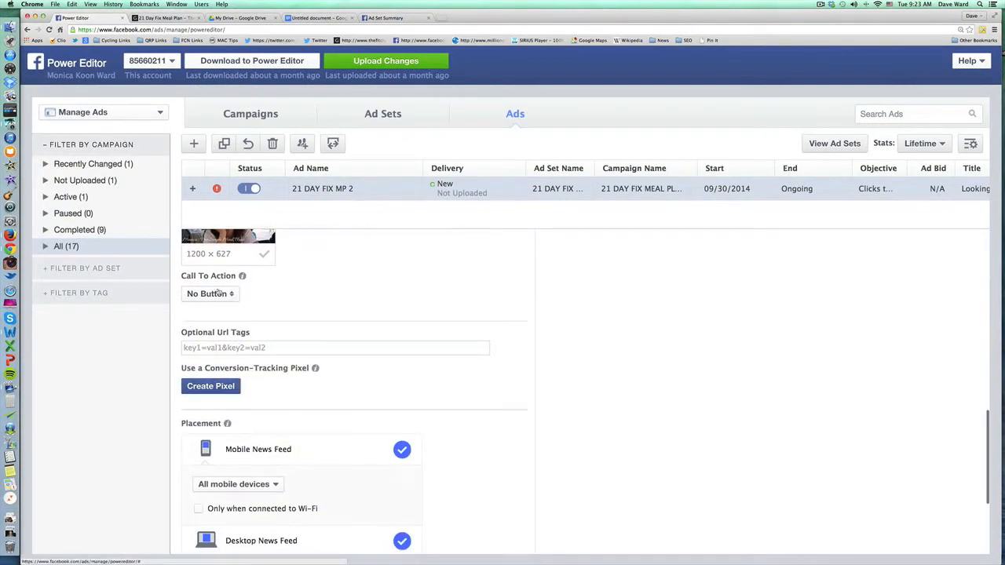
left_click(217, 293)
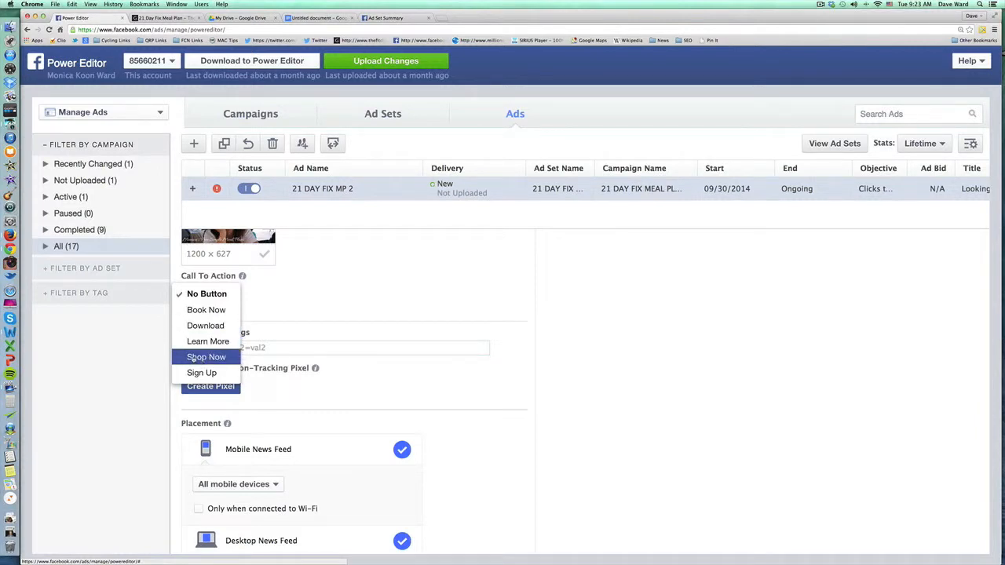
left_click(211, 342)
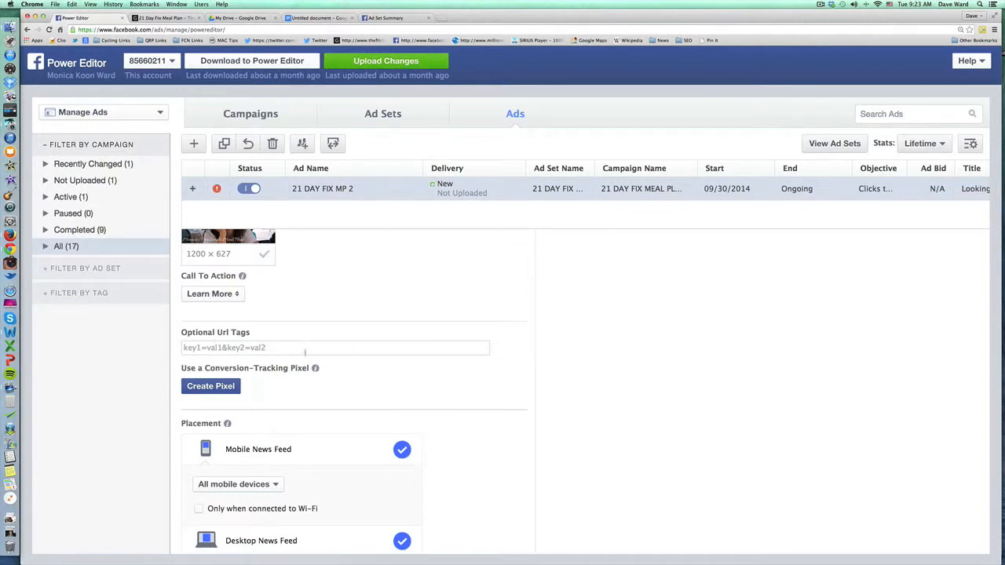
Remove Mobile News Feed from the ad's placements.
scroll(314, 322, "down", 3)
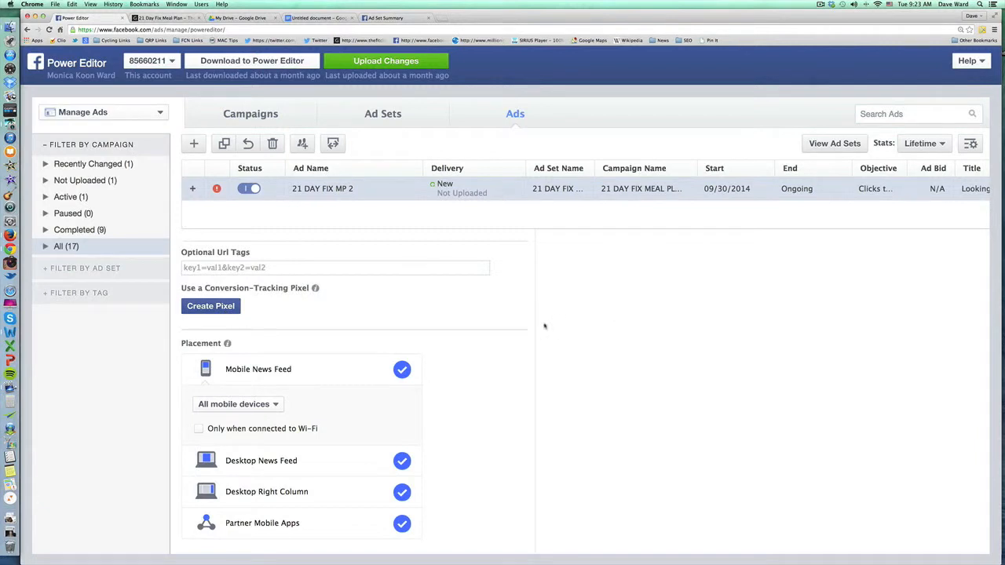
scroll(545, 326, "down", 3)
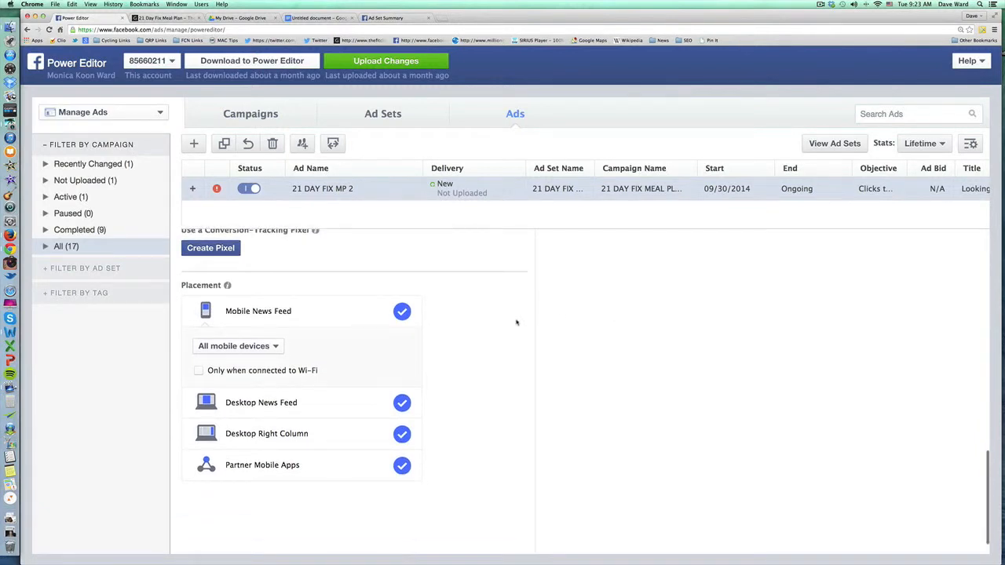
left_click(402, 312)
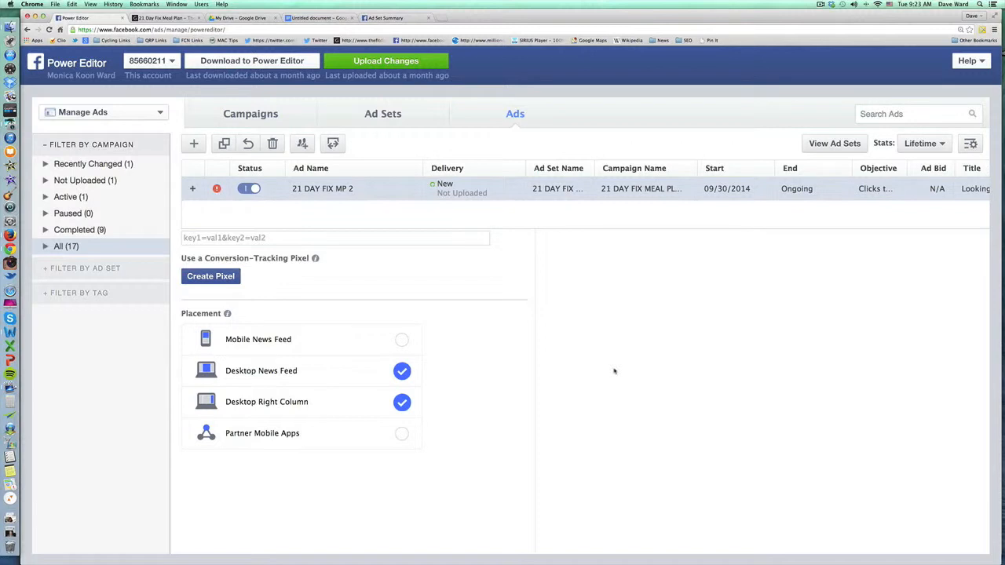
Check the email sign-up form on the 21 Day Fix Meal Plan page, and remove Desktop Right Column from the ad's placements in Power Editor.
left_click(165, 17)
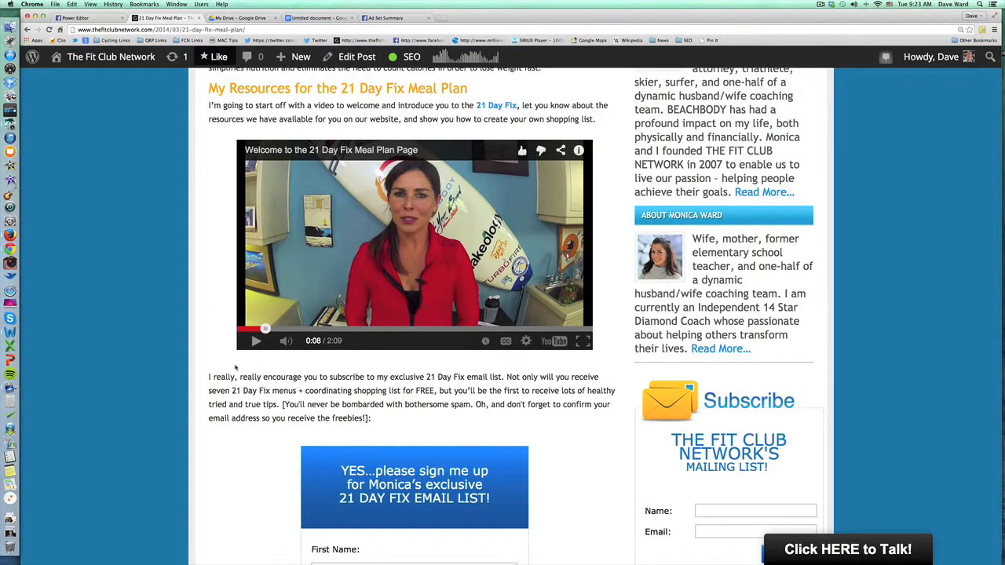
scroll(181, 361, "down", 5)
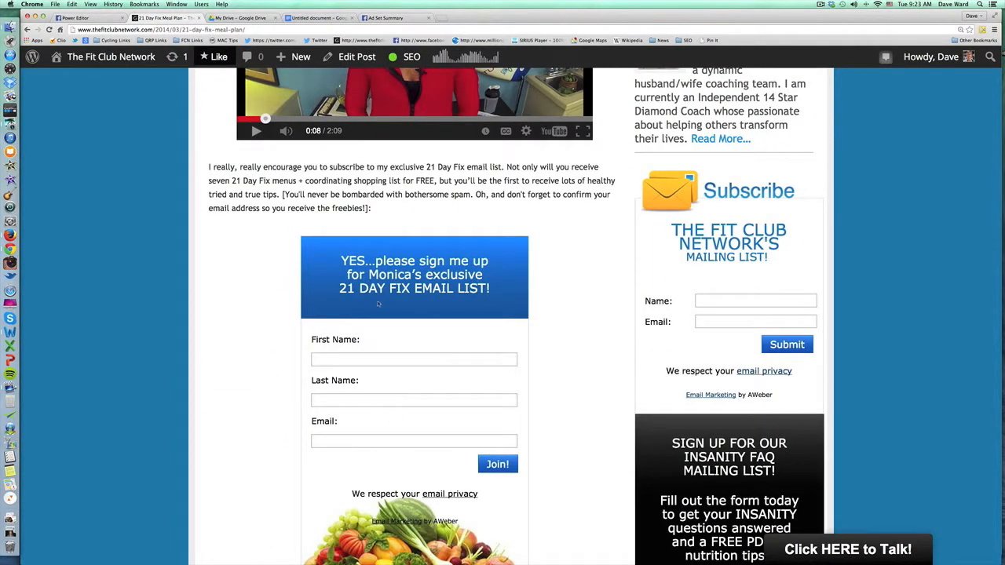
left_click(90, 17)
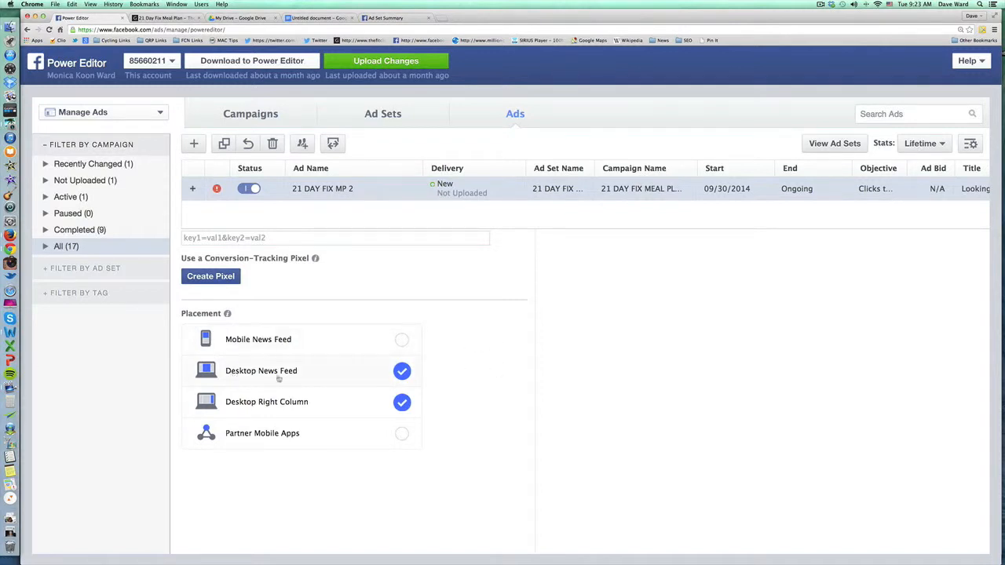
left_click(402, 402)
Open the Audience settings of the 21 DAY FIX MP 2 ad.
scroll(484, 358, "up", 15)
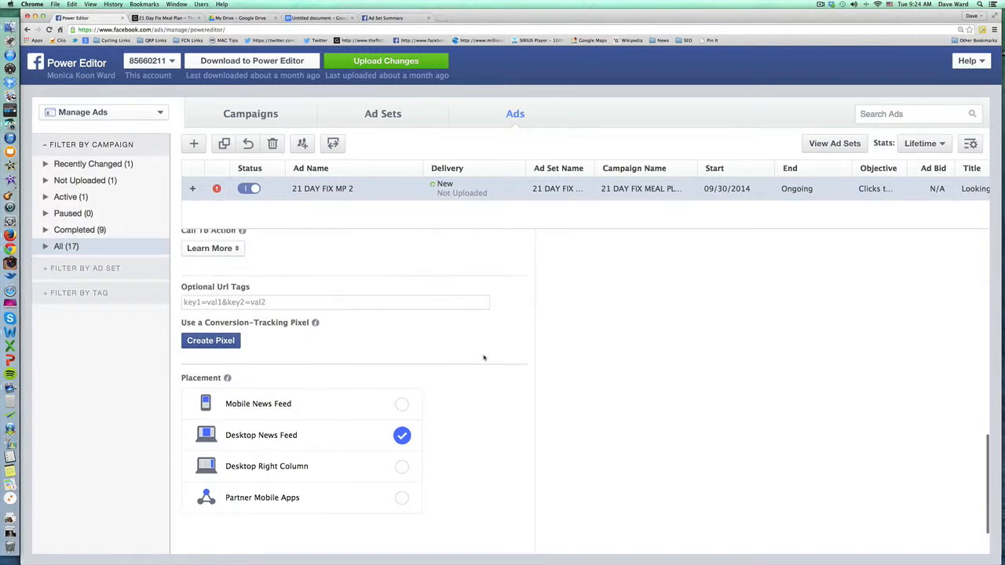
scroll(483, 358, "up", 5)
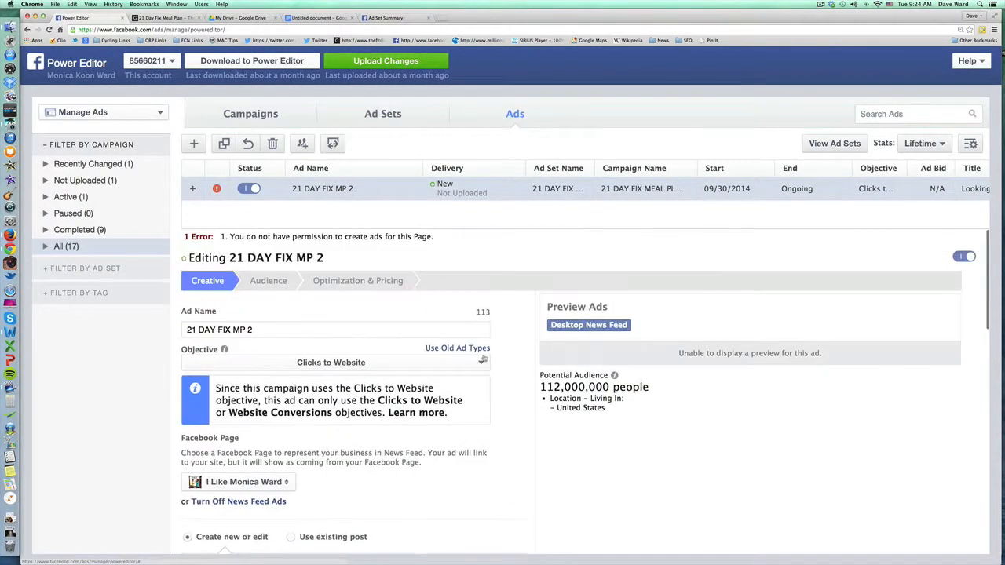
left_click(259, 280)
scroll(450, 346, "down", 1)
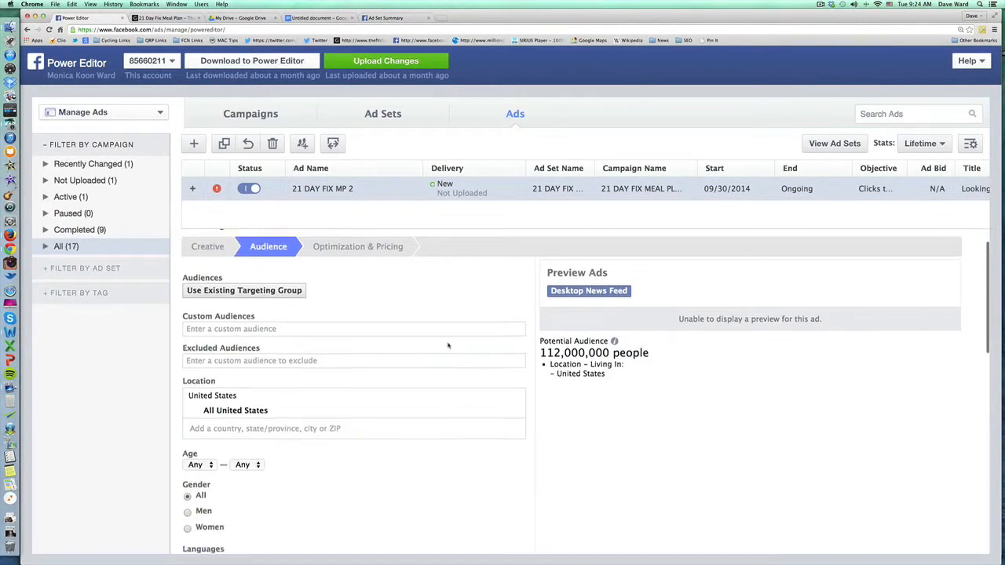
scroll(590, 395, "up", 1)
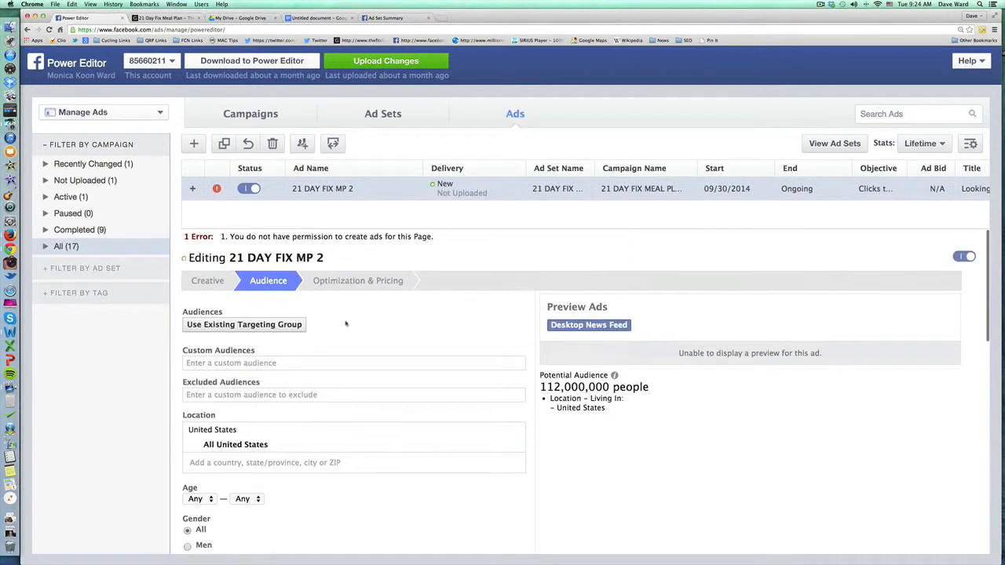
Check which existing targeting groups are available for the ad, and leave the selection without applying one.
left_click(269, 328)
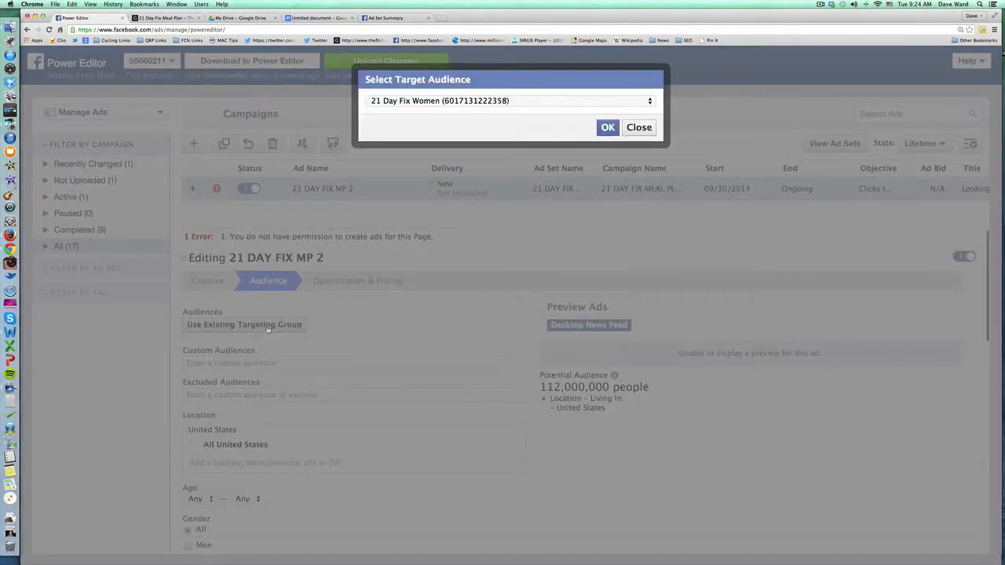
left_click(457, 102)
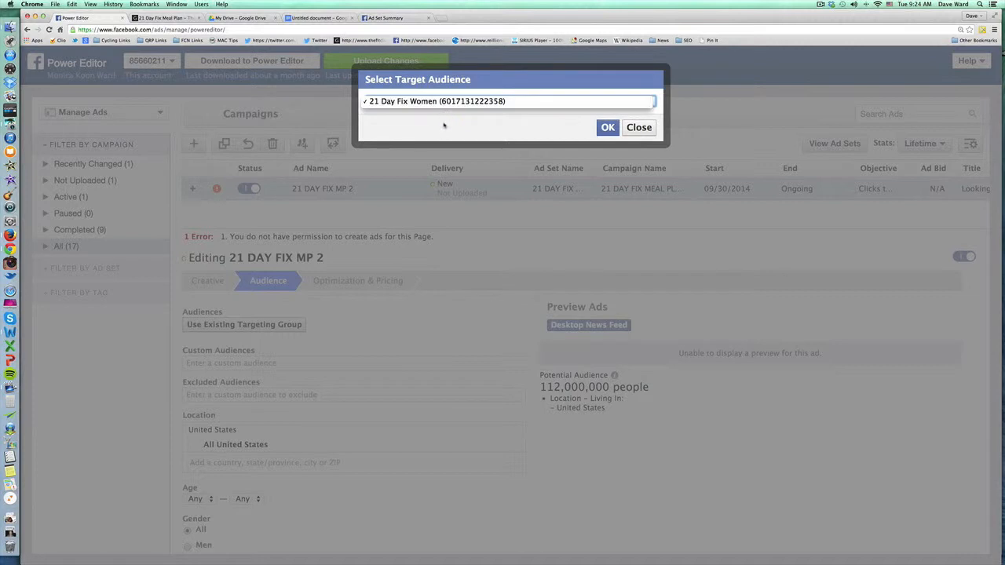
left_click(446, 125)
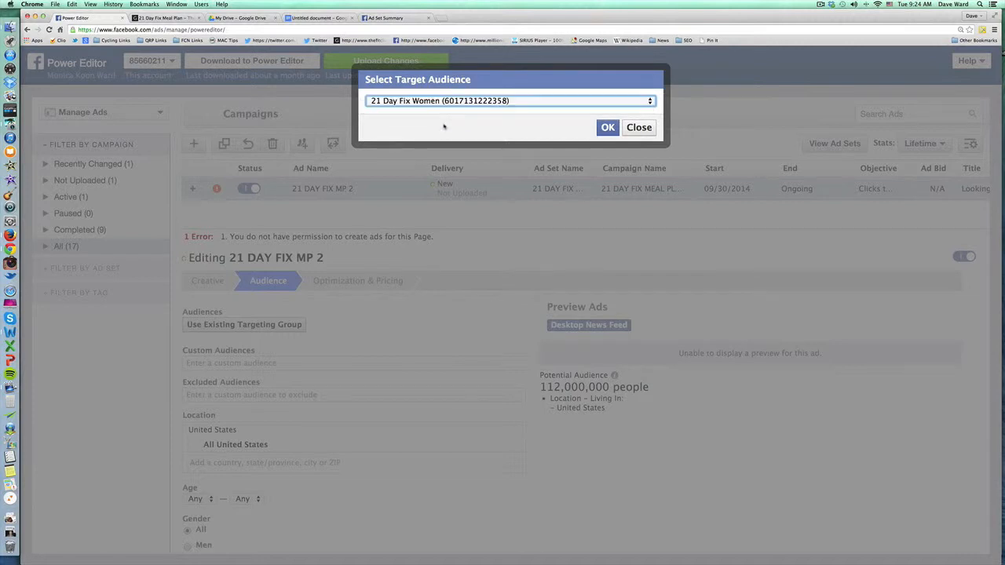
left_click(638, 128)
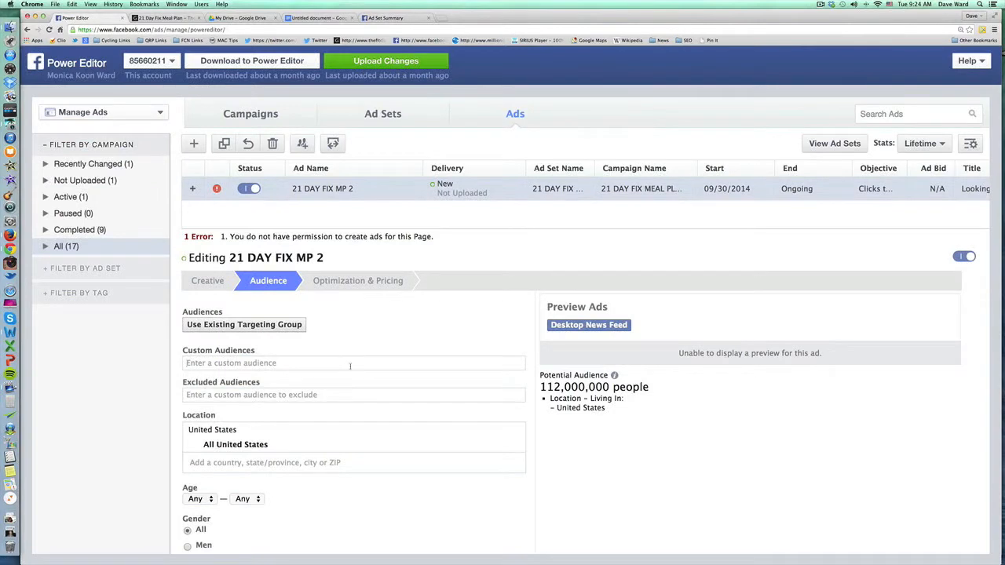
Add the country Canada to the ad's target locations alongside the United States.
scroll(436, 343, "down", 3)
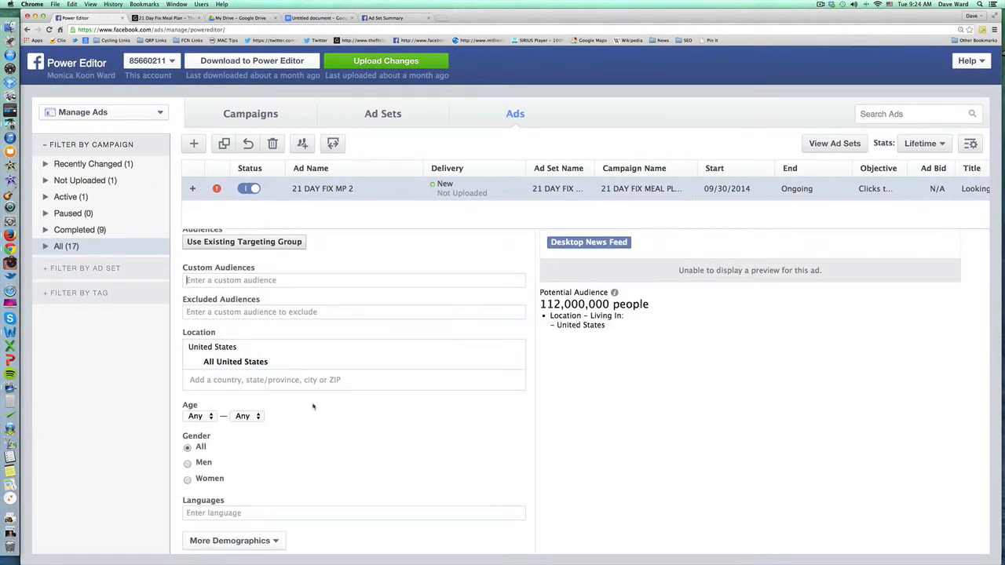
scroll(223, 377, "down", 1)
left_click(224, 377)
type("Canda")
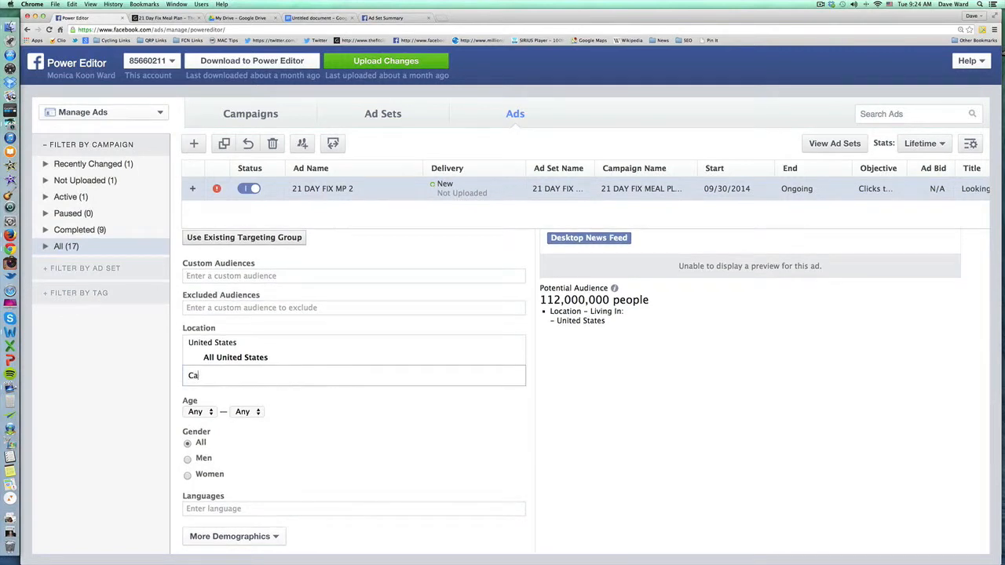
key("BackSpace")
key("BackSpace")
type("ada")
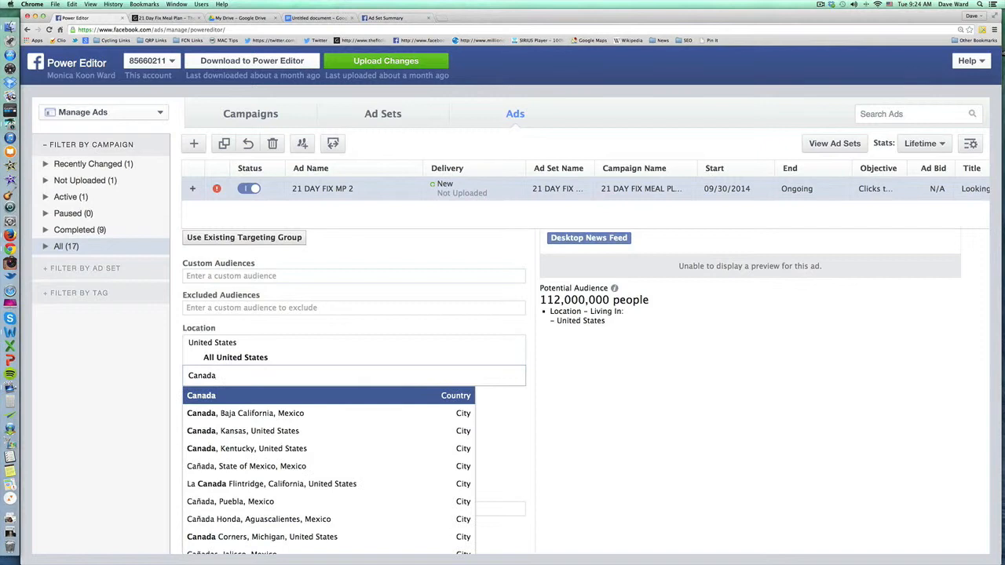
left_click(325, 395)
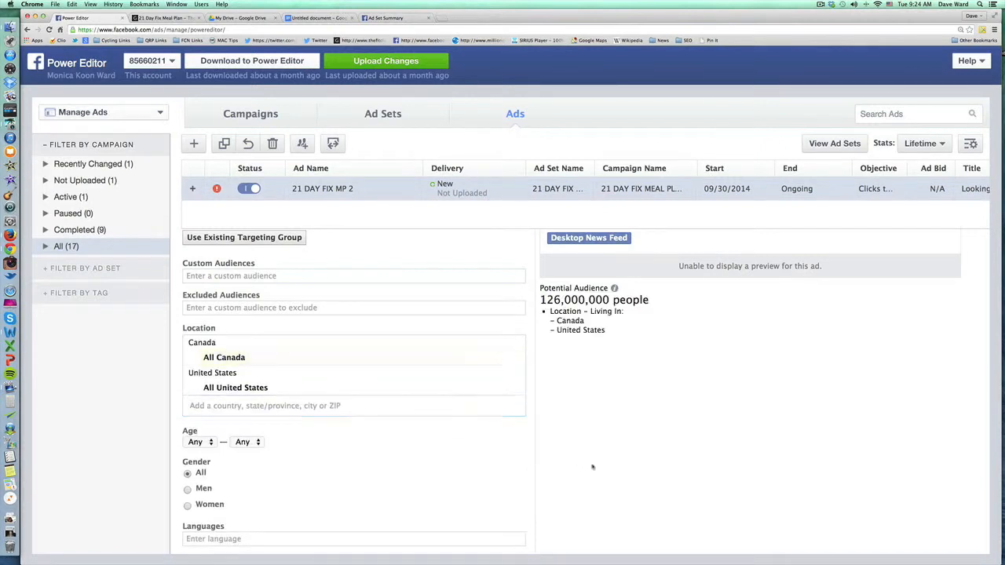
Limit the ad's audience to women aged 32 to 46.
scroll(471, 455, "down", 2)
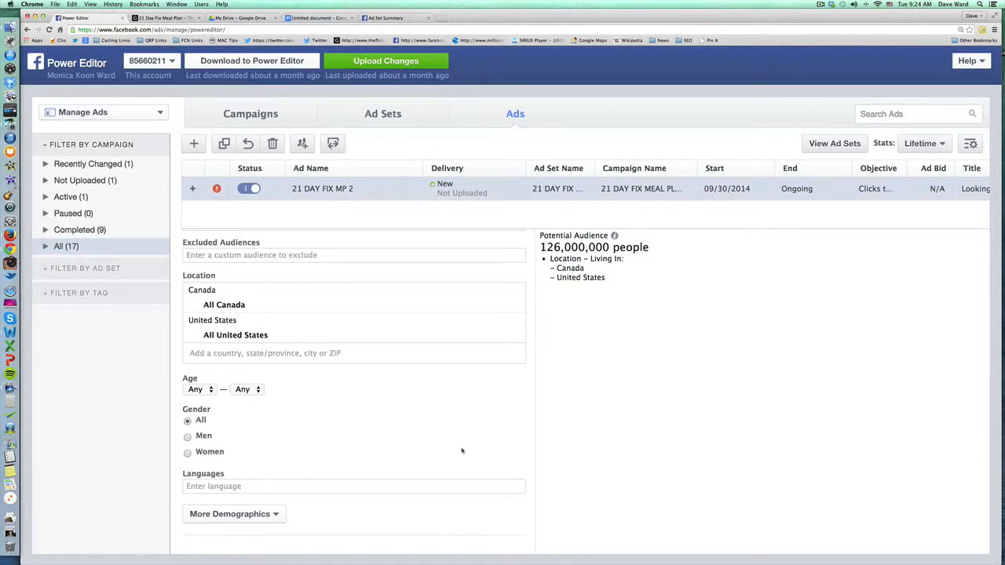
left_click(209, 390)
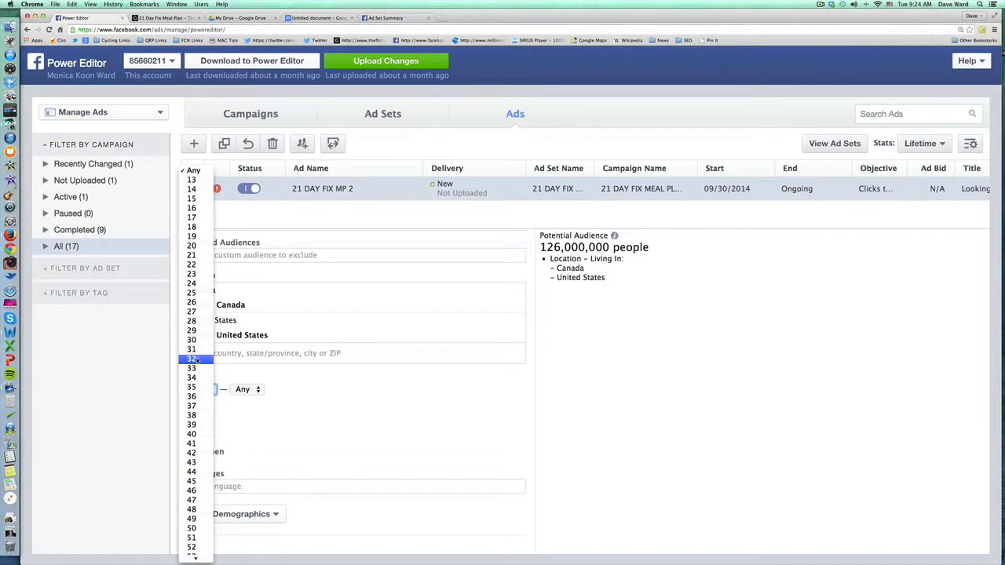
left_click(195, 359)
left_click(245, 391)
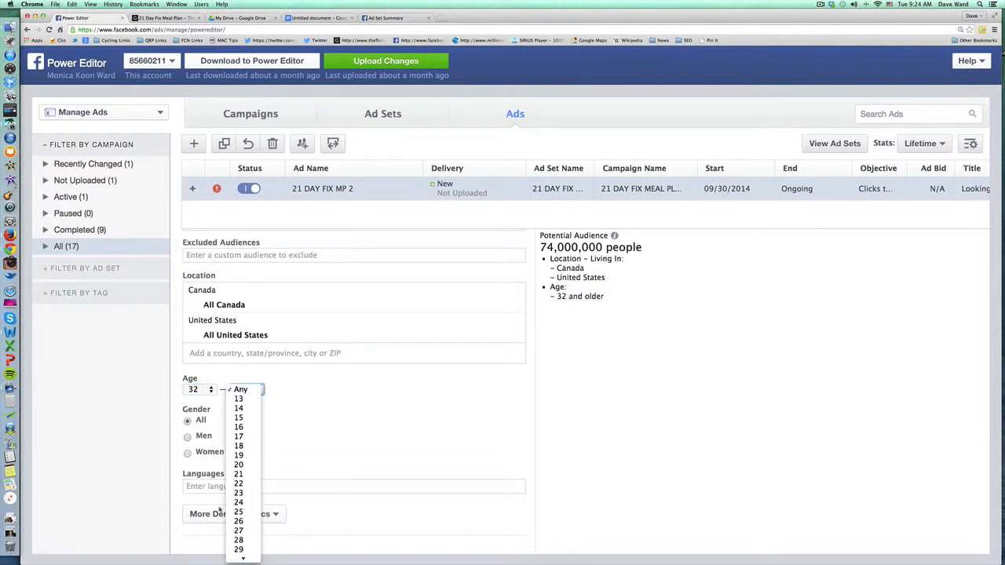
scroll(242, 504, "down", 10)
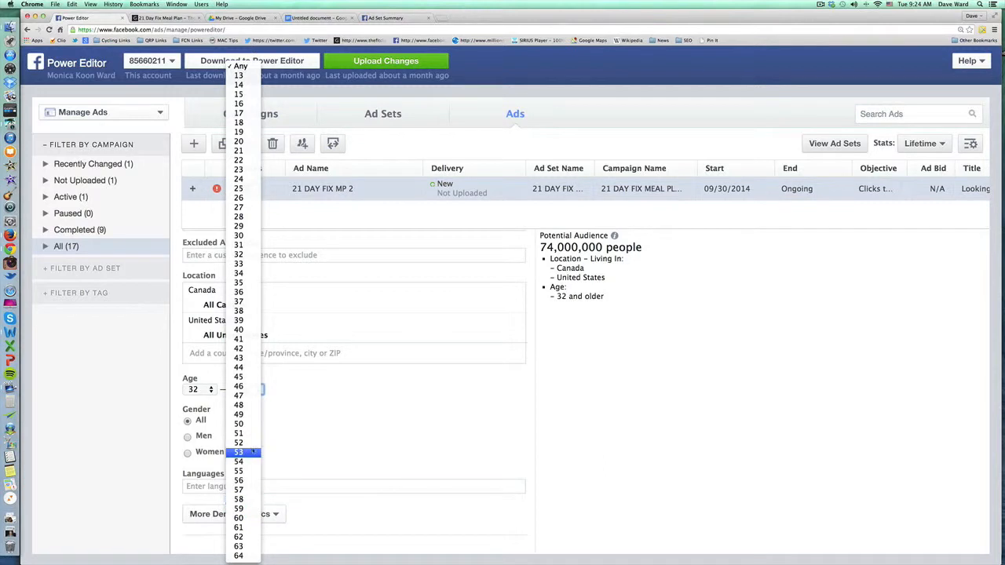
left_click(243, 387)
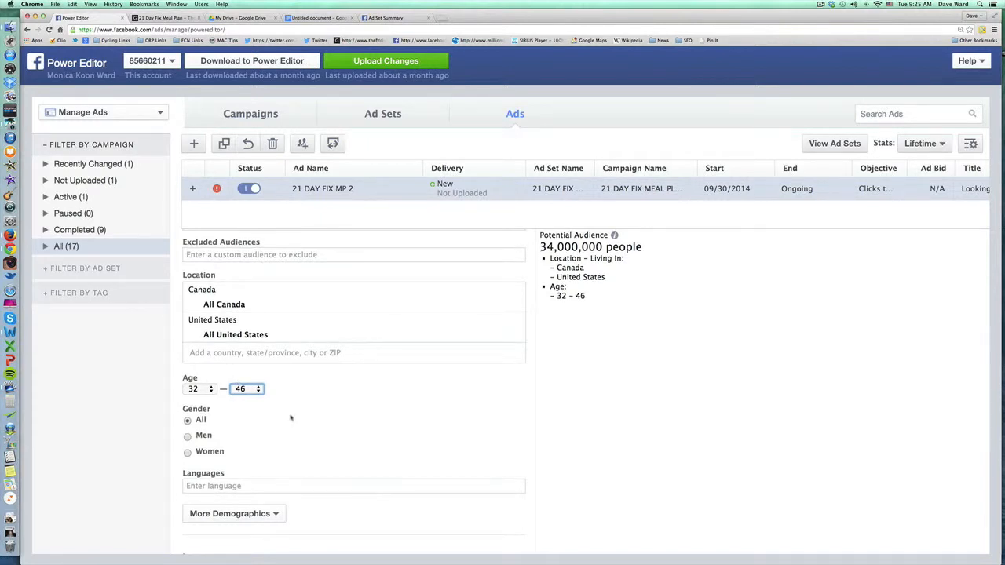
left_click(189, 453)
Add English (US) as the audience's language.
scroll(431, 454, "down", 2)
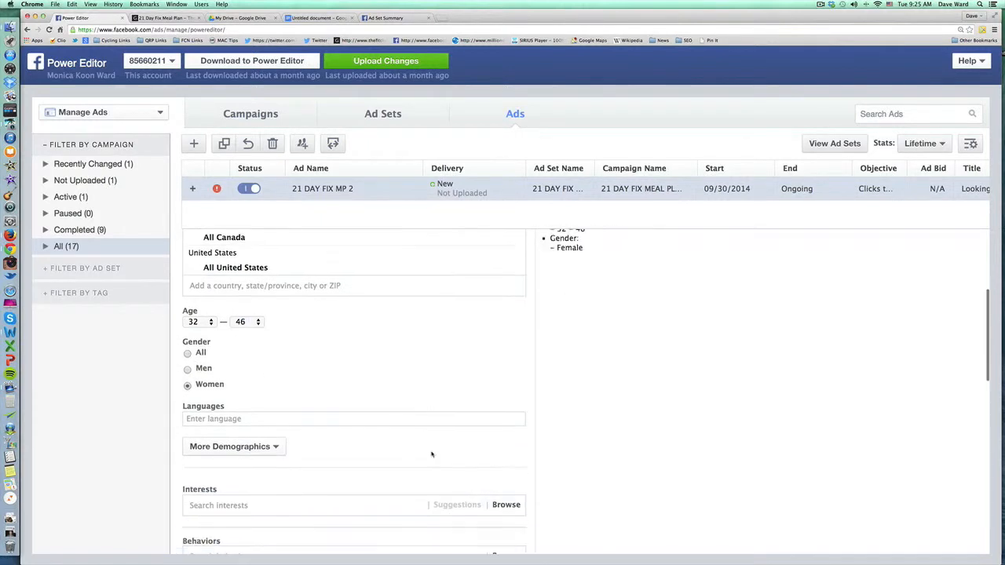
scroll(504, 471, "up", 1)
scroll(505, 472, "down", 4)
scroll(388, 388, "down", 2)
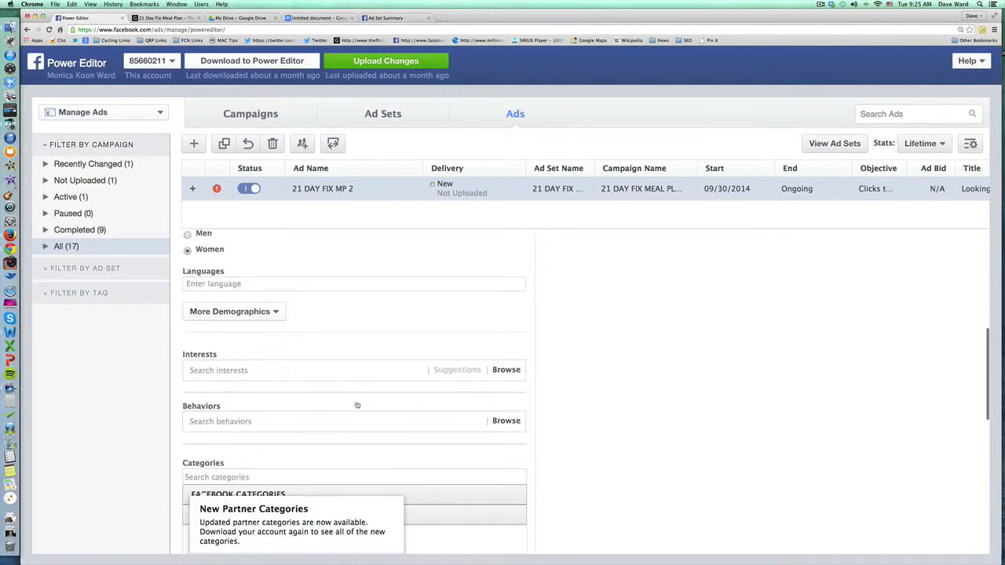
scroll(386, 391, "up", 3)
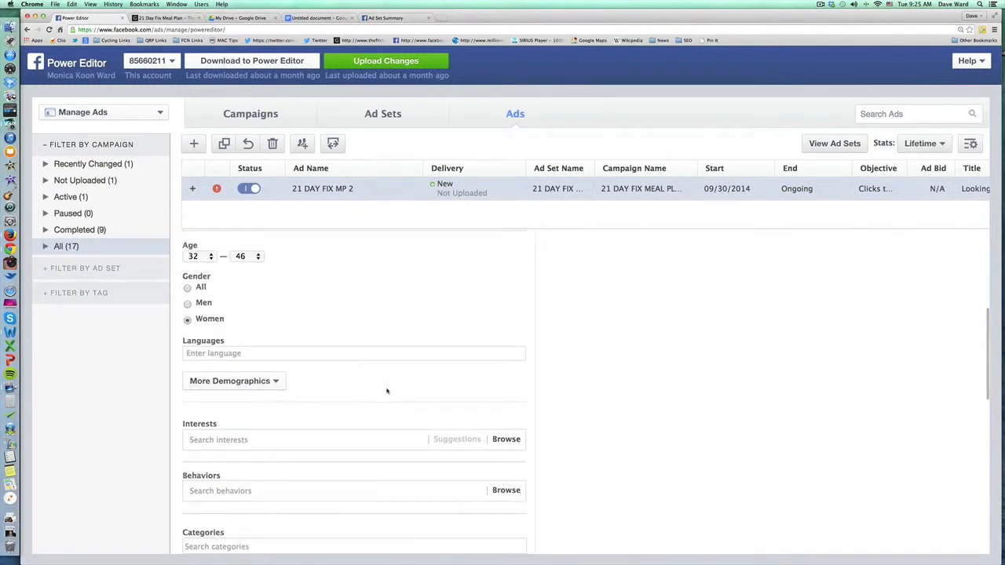
left_click(352, 356)
type("E")
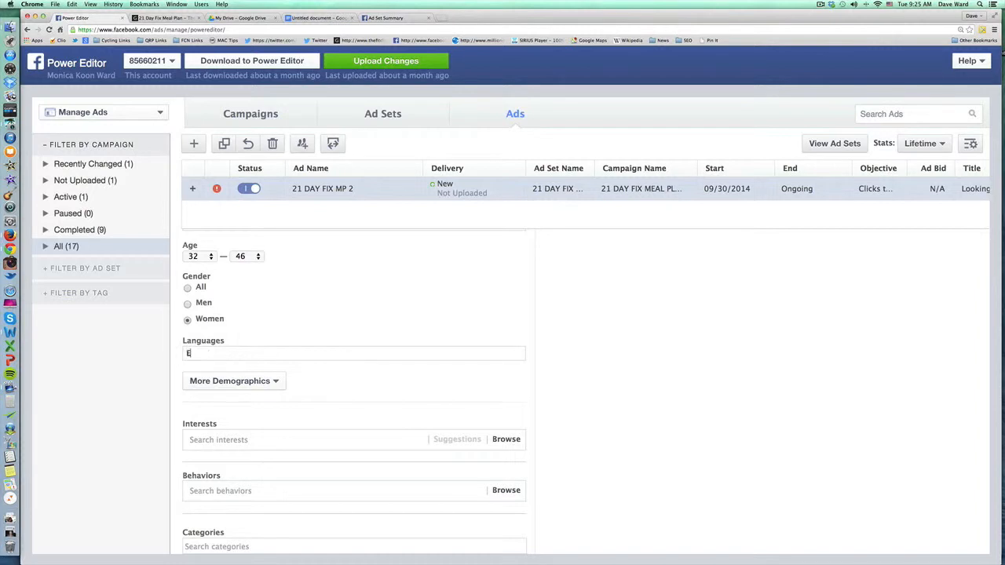
key("Down")
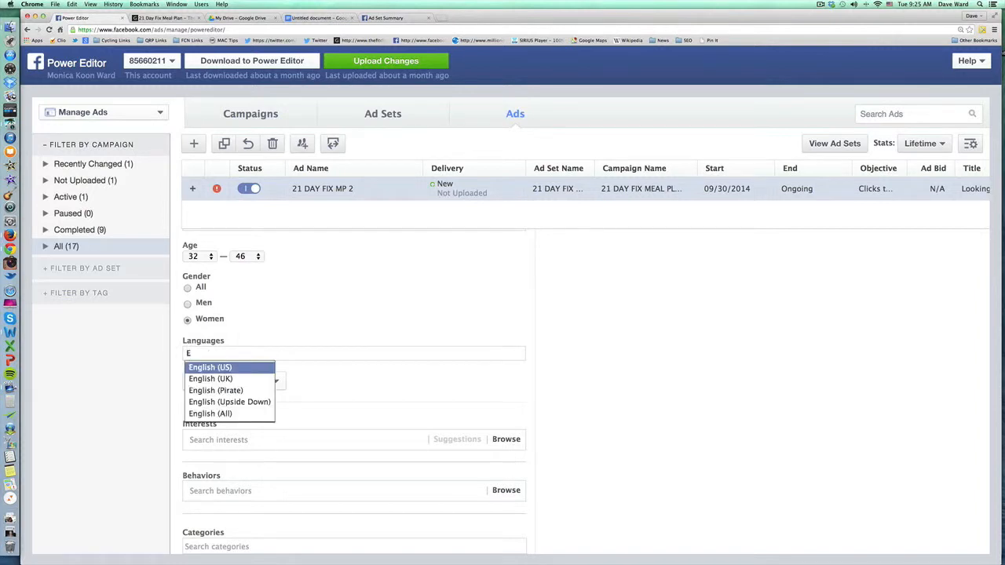
key("Return")
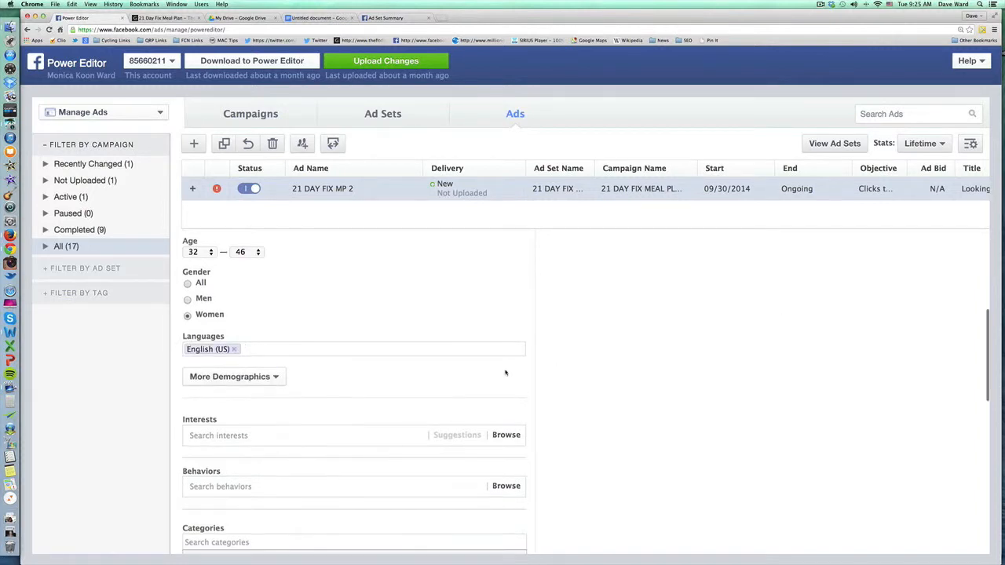
Add a relationship status demographic to the audience and choose Married.
scroll(507, 373, "down", 1)
left_click(250, 374)
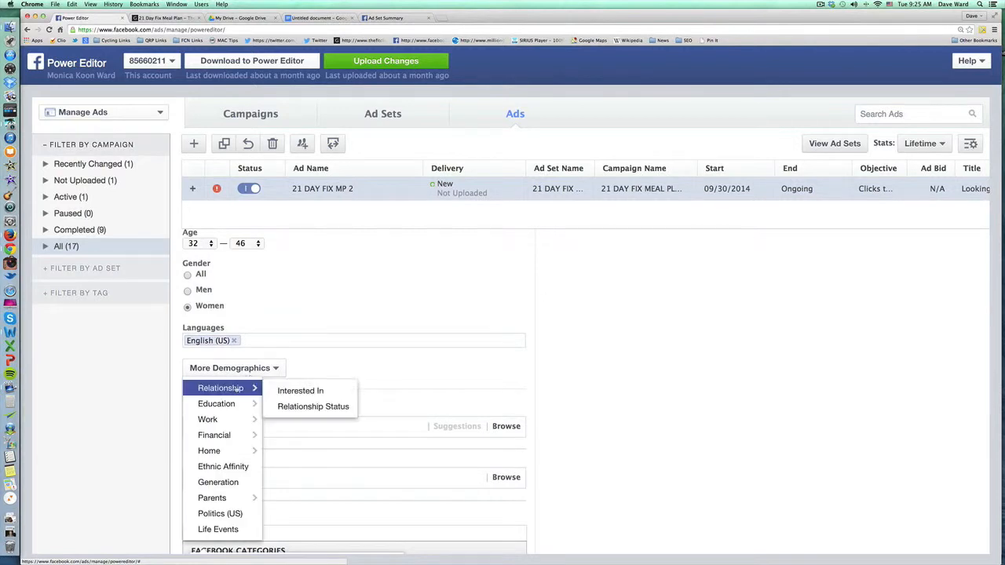
left_click(233, 388)
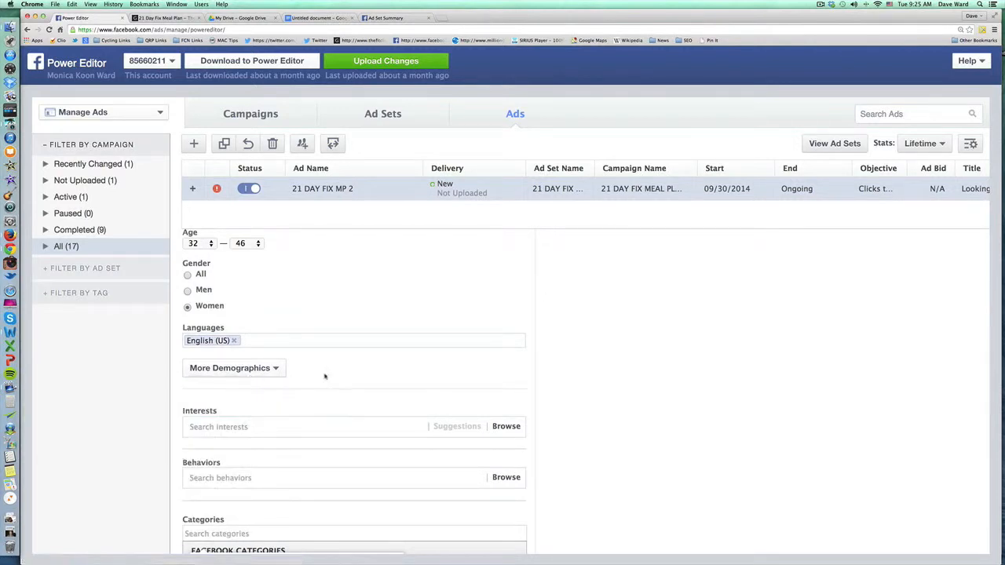
left_click(264, 369)
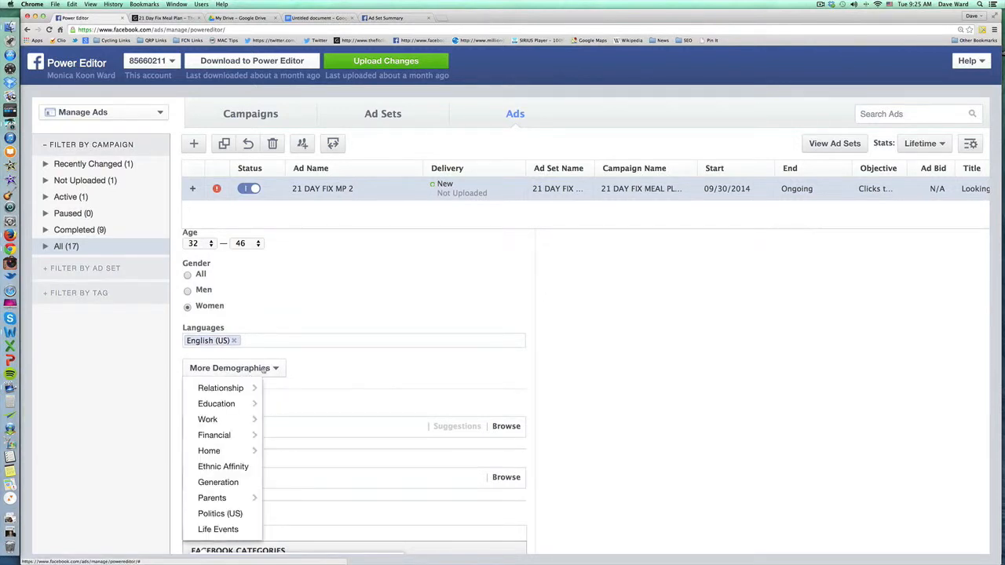
mouse_move(221, 390)
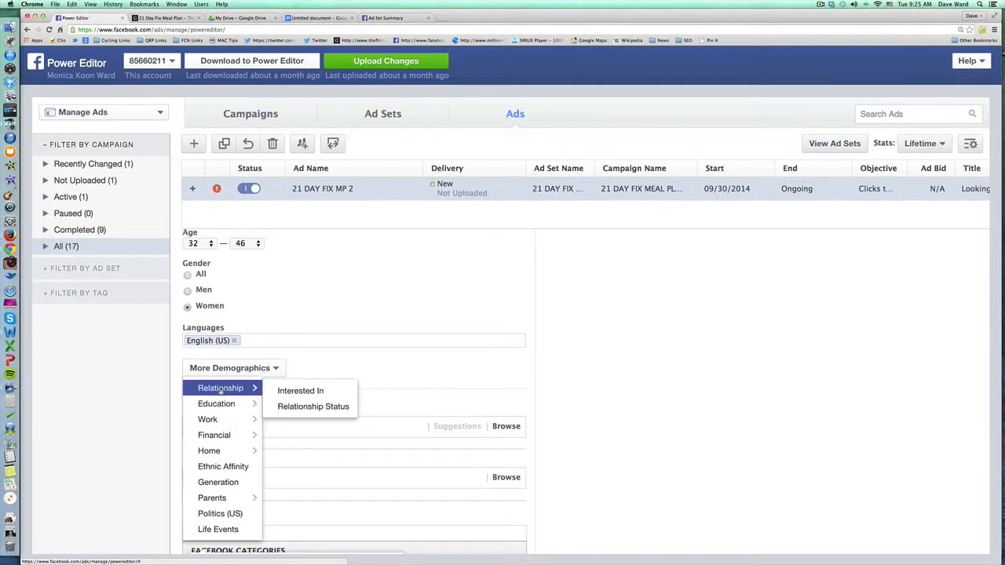
left_click(303, 406)
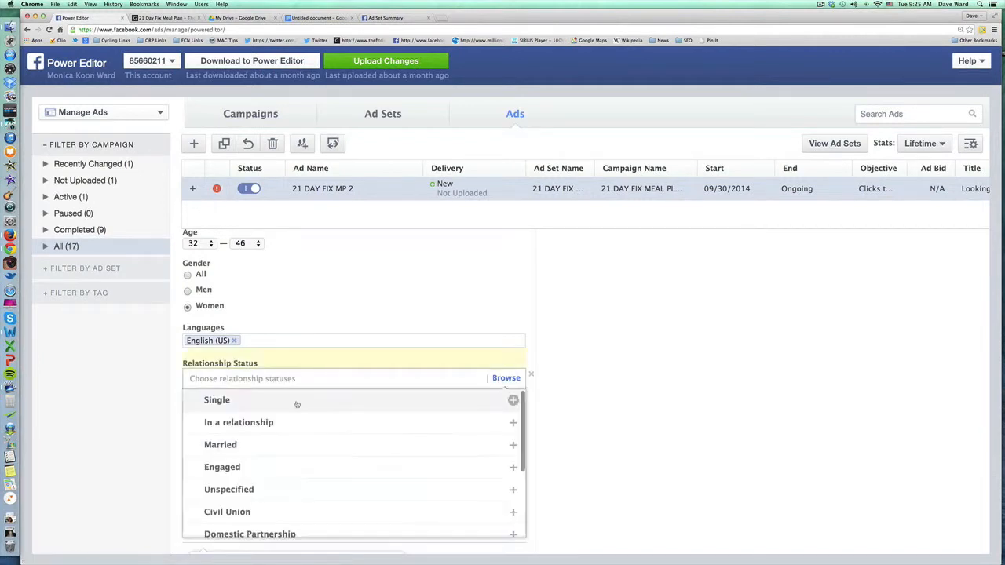
left_click(253, 445)
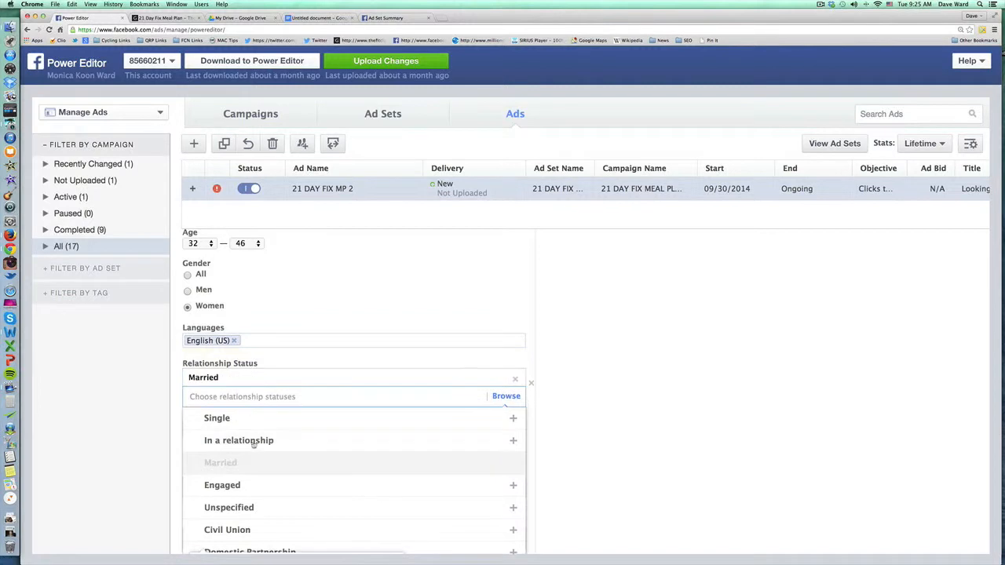
left_click(597, 414)
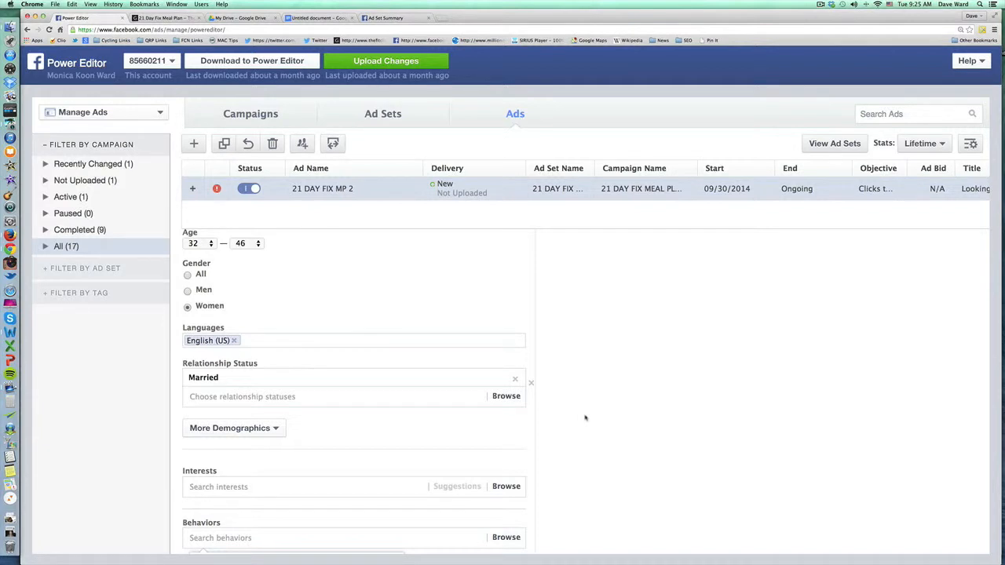
Examine the further demographic options for the audience, including Financial, Home and Ethnic Affinity, without adding any.
scroll(585, 418, "down", 3)
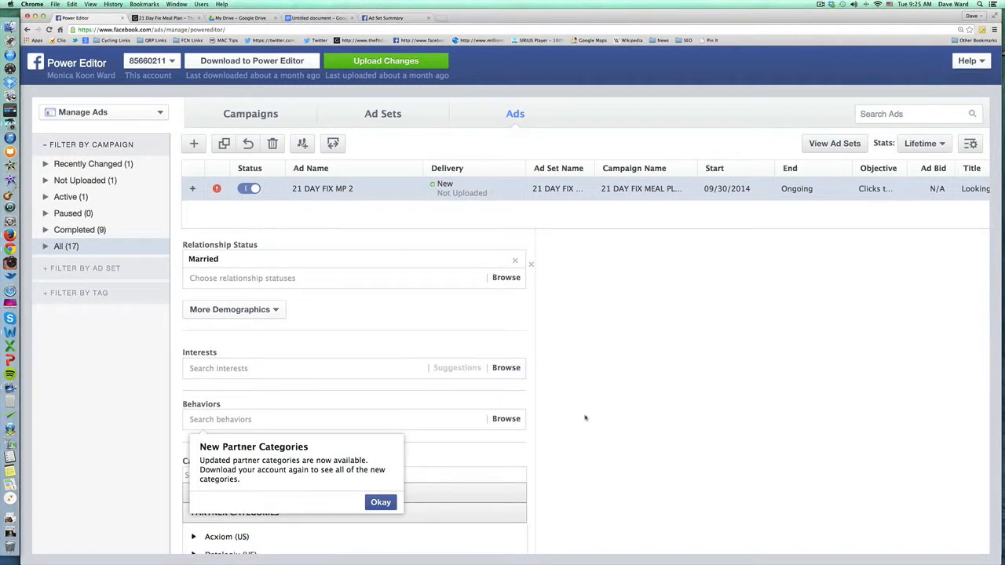
scroll(249, 300, "up", 1)
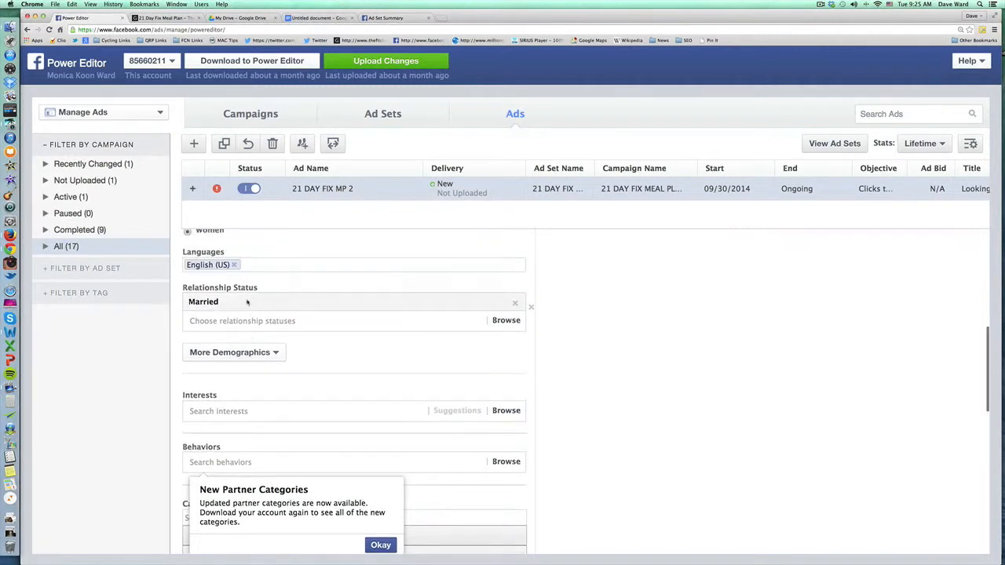
left_click(241, 353)
mouse_move(226, 389)
scroll(226, 388, "down", 1)
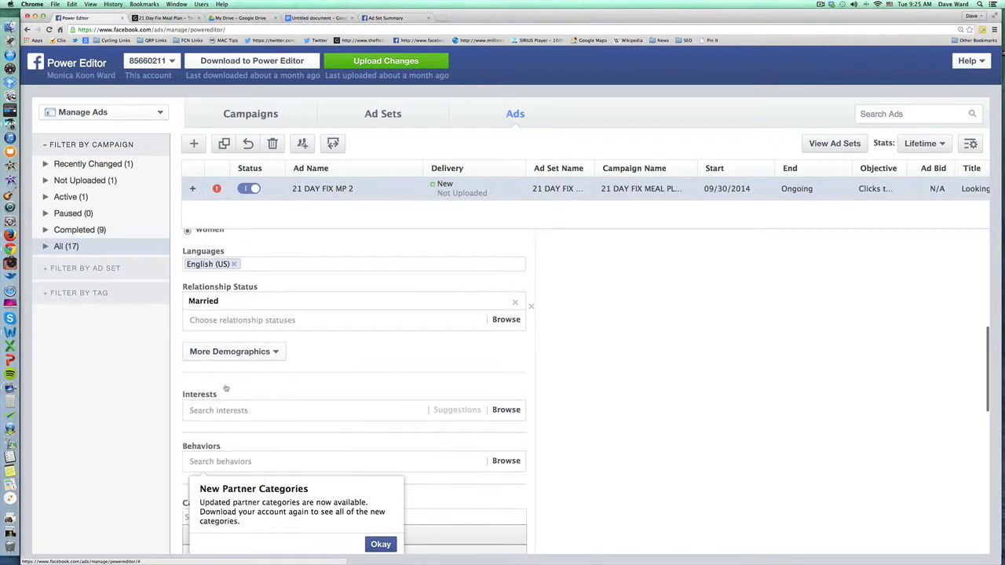
left_click(235, 352)
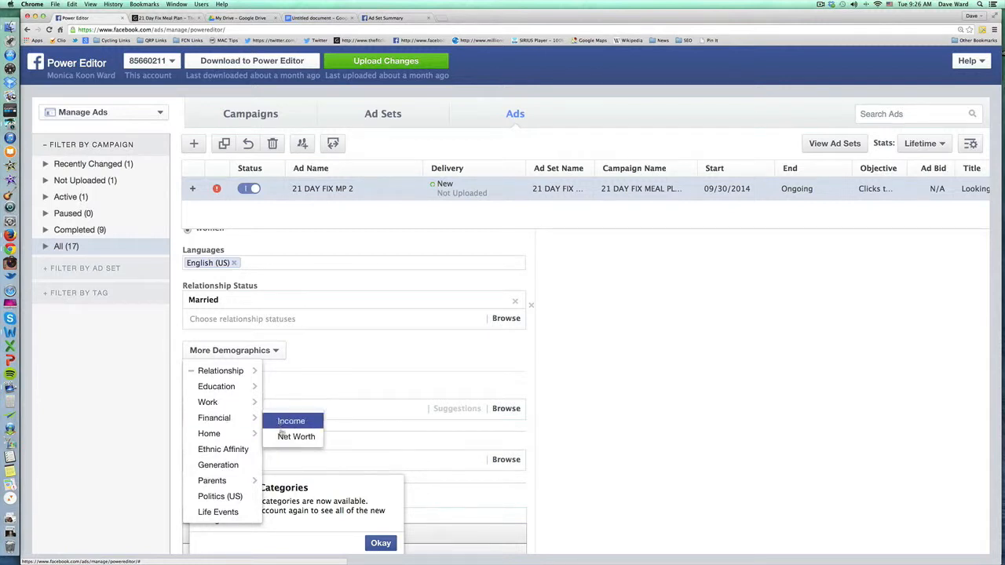
mouse_move(231, 432)
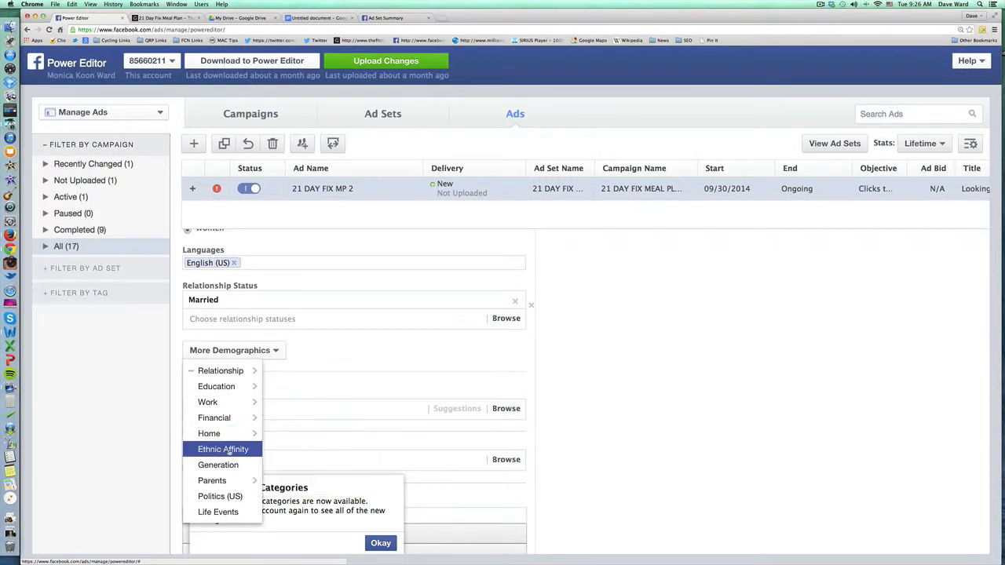
left_click(151, 467)
Dismiss the New Partner Categories notice and add The Biggest Loser (U.S. TV series) to the audience's interests.
scroll(619, 429, "down", 1)
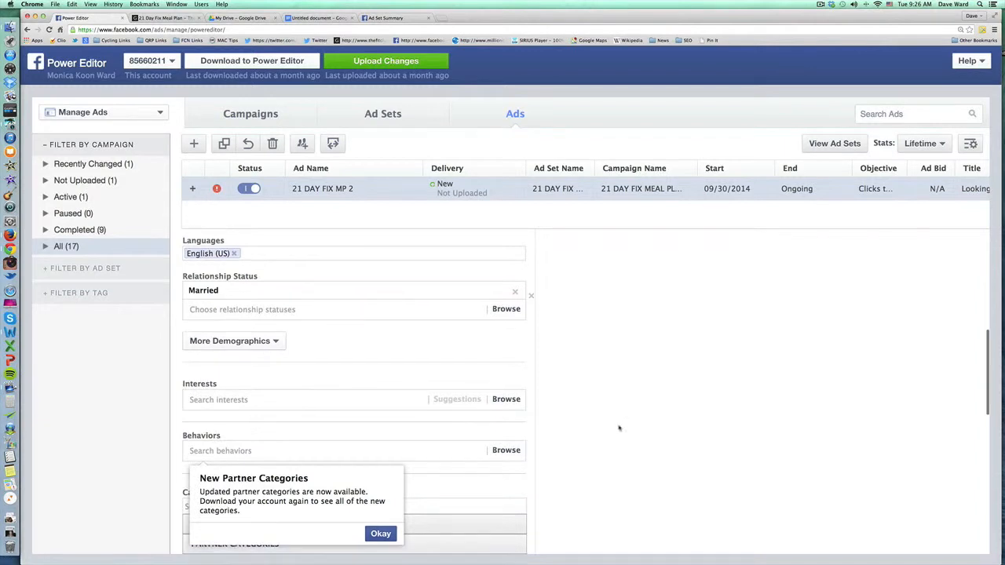
scroll(619, 429, "down", 3)
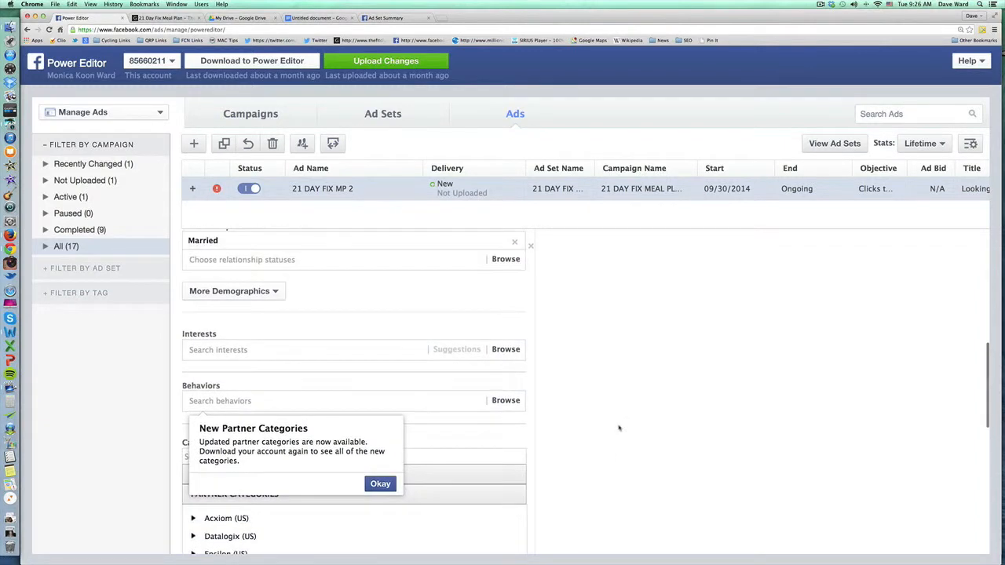
left_click(291, 350)
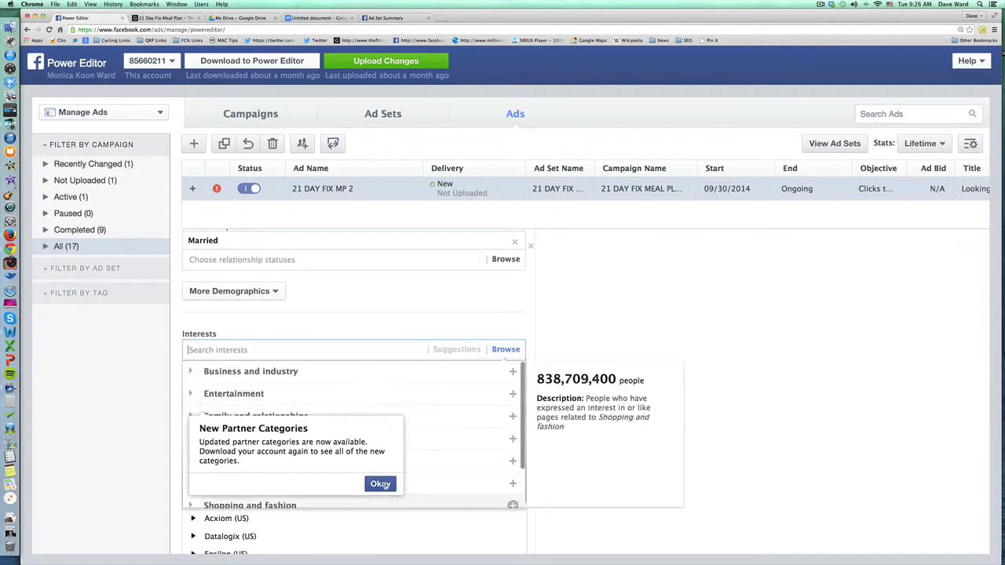
left_click(382, 485)
left_click(264, 350)
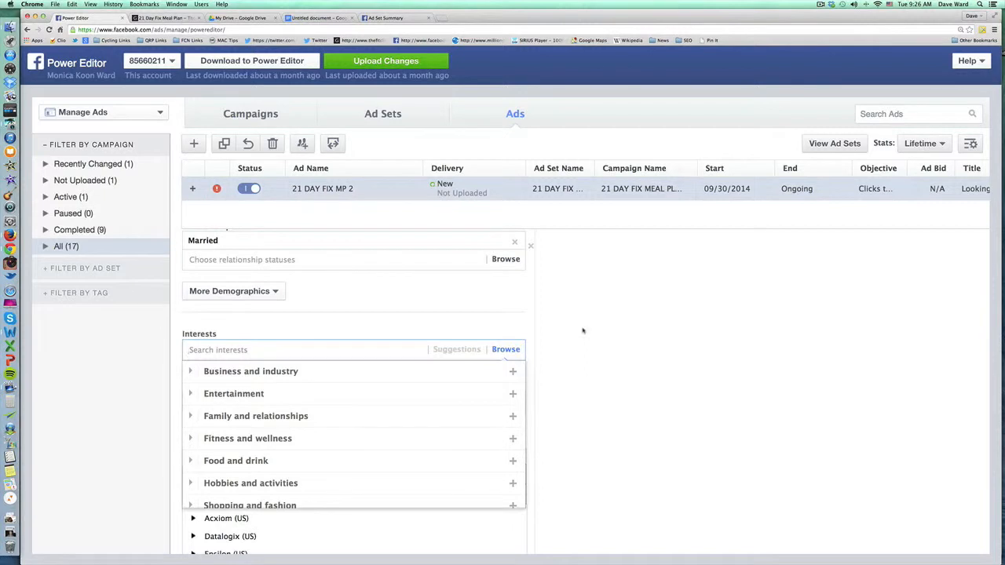
type("Biggest")
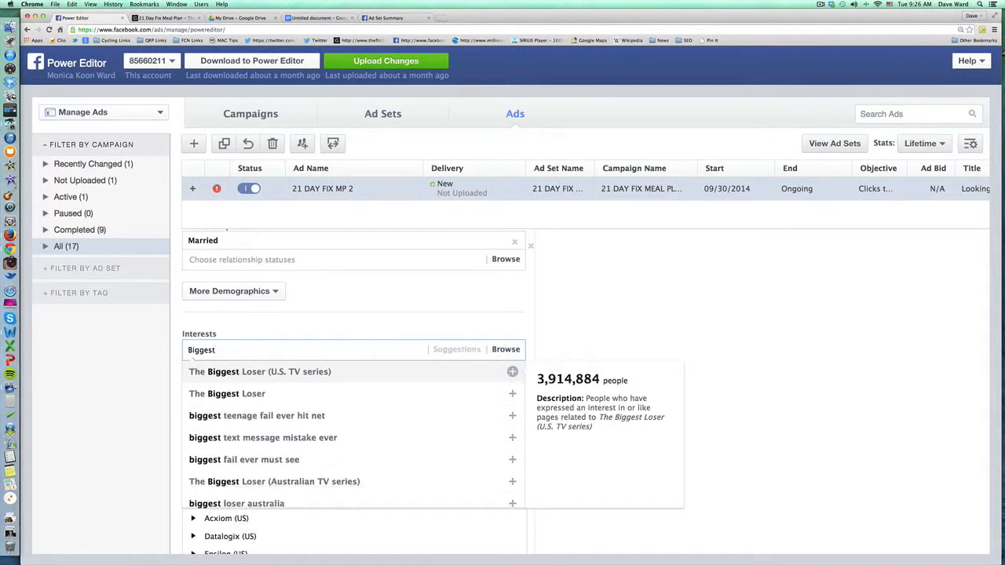
key("Return")
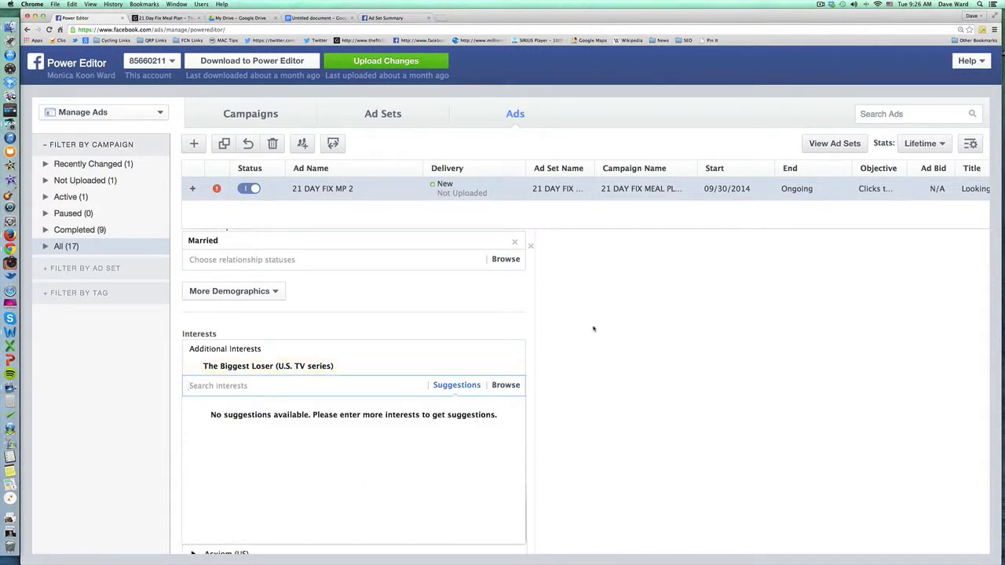
Switch to the untitled Google Docs document and review its list of interests for targeting ideas.
left_click(311, 18)
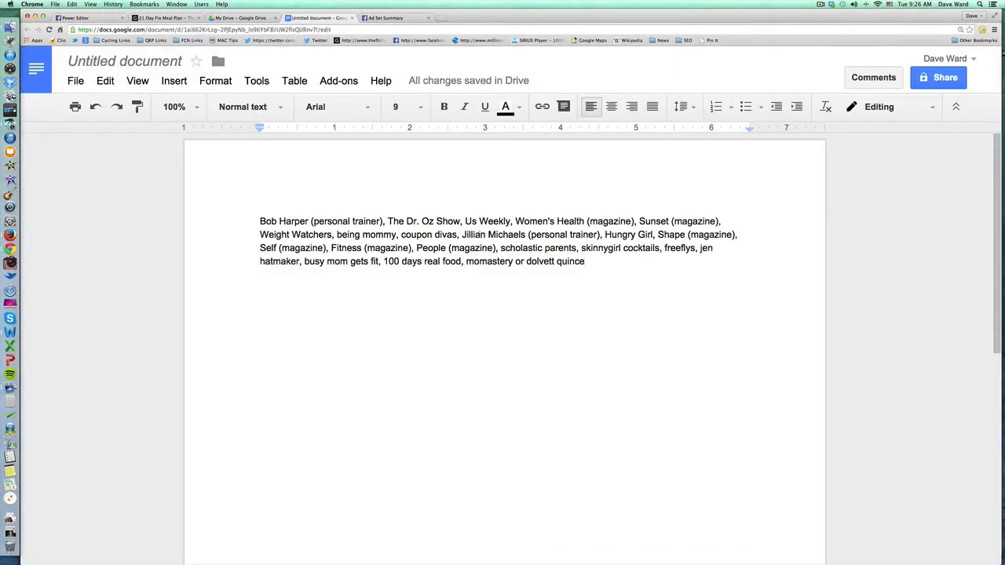
key("super+a")
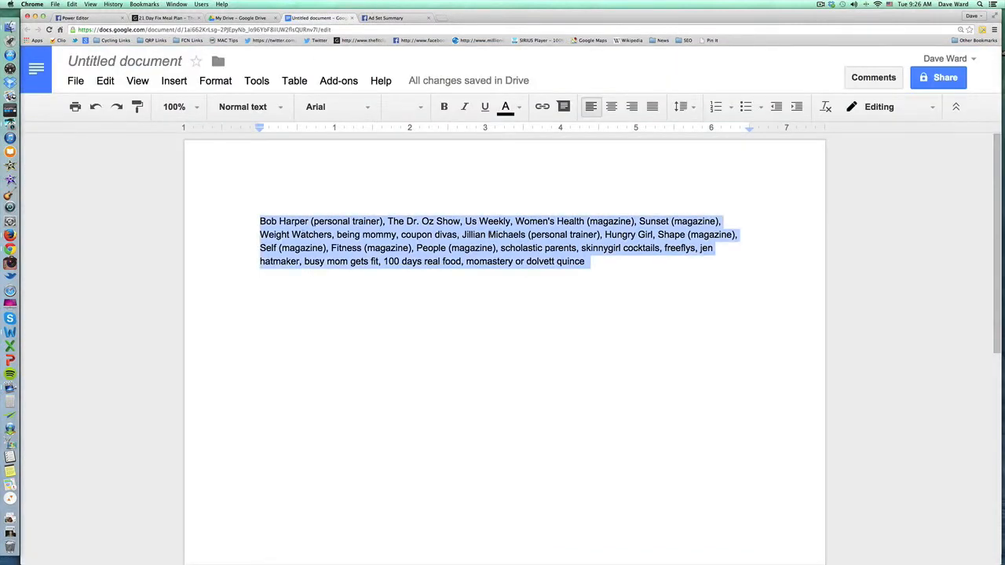
left_click(558, 280)
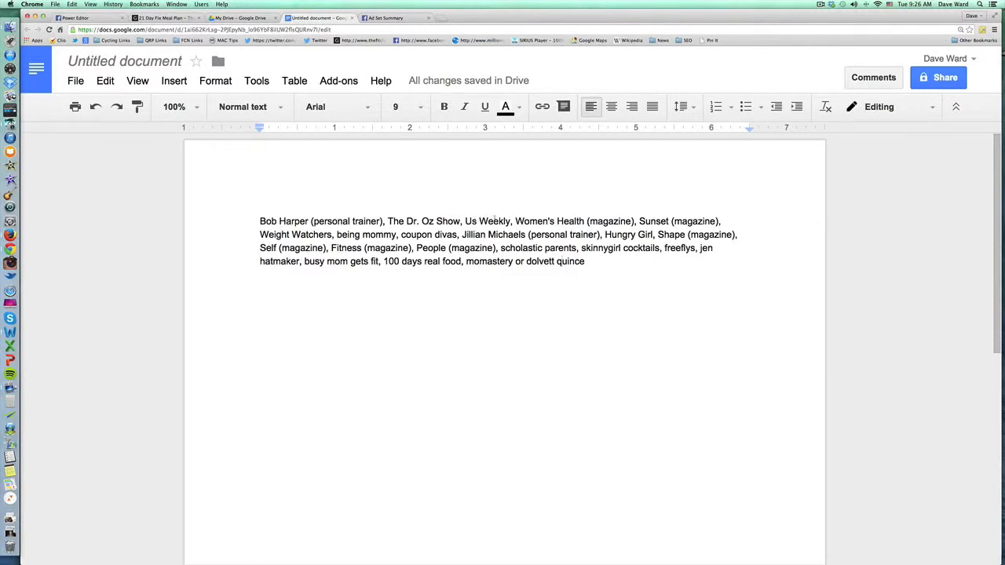
Return to Power Editor and add Bob Harper (personal trainer) and Jillian Michaels (personal trainer) to the audience's interests.
left_click(87, 17)
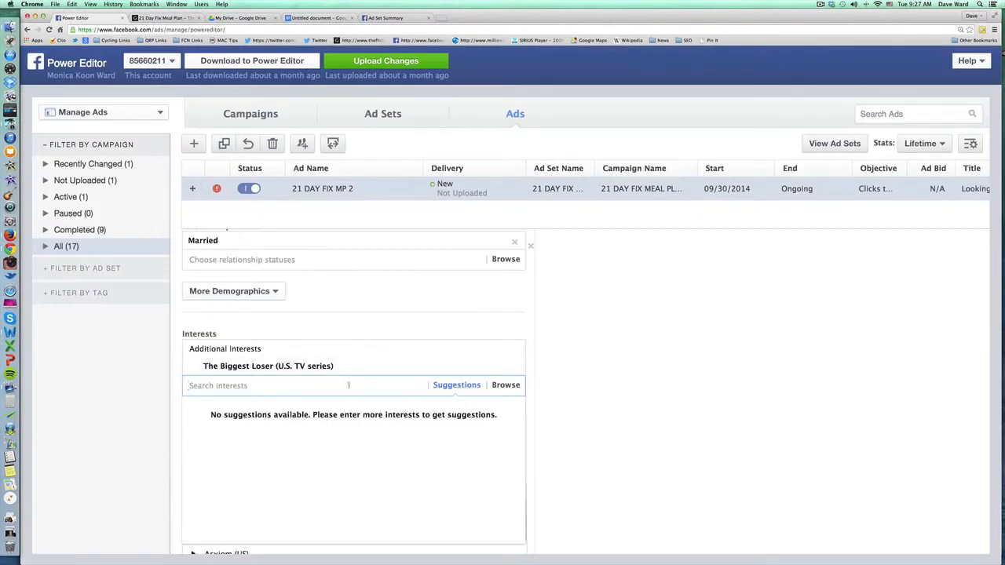
type("Bob Harper")
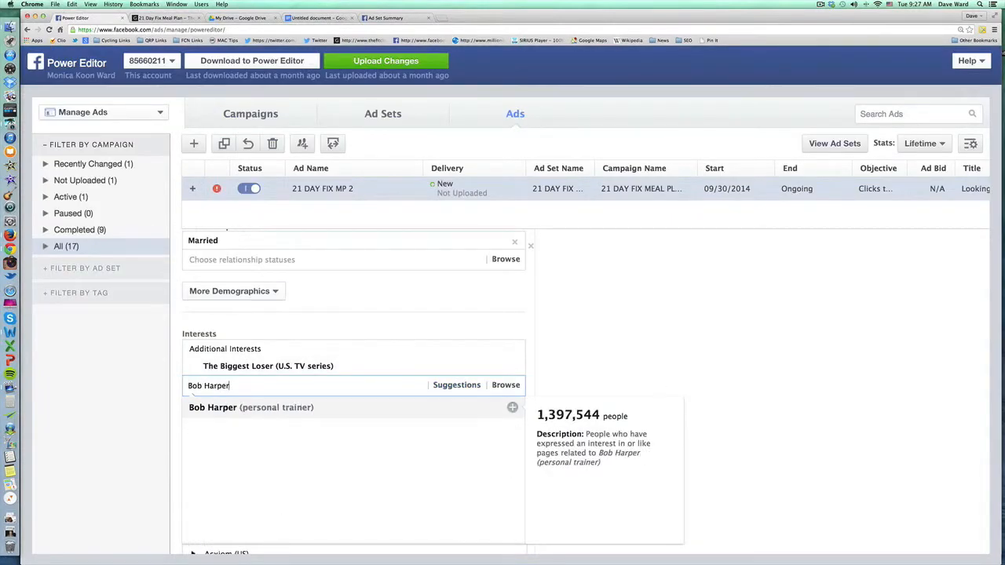
key("Return")
type("Jillian")
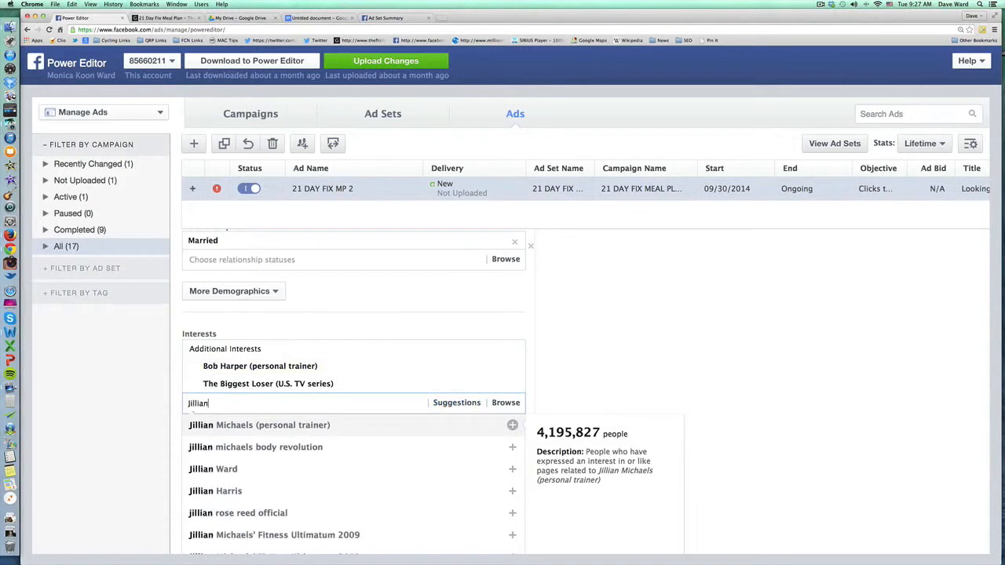
key("Return")
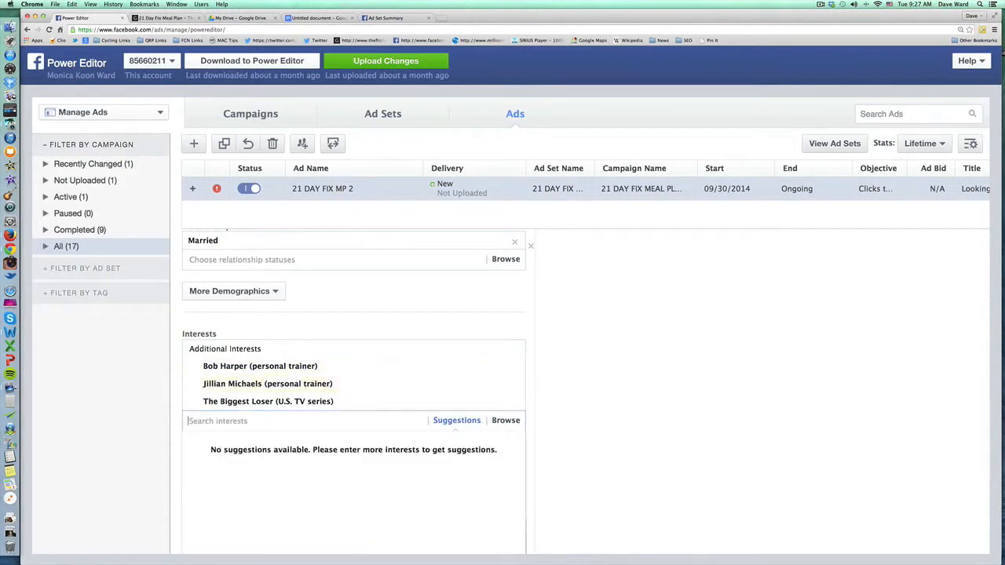
Try to find Dr. Oz in the interest search, retrying with Oz alone, and clear the search text.
type("Dr. ")
type("Oz")
key("BackSpace")
key("BackSpace")
key("BackSpace")
key("BackSpace")
type("Oz")
key("BackSpace")
key("BackSpace")
key("BackSpace")
key("BackSpace")
key("BackSpace")
type("Oz")
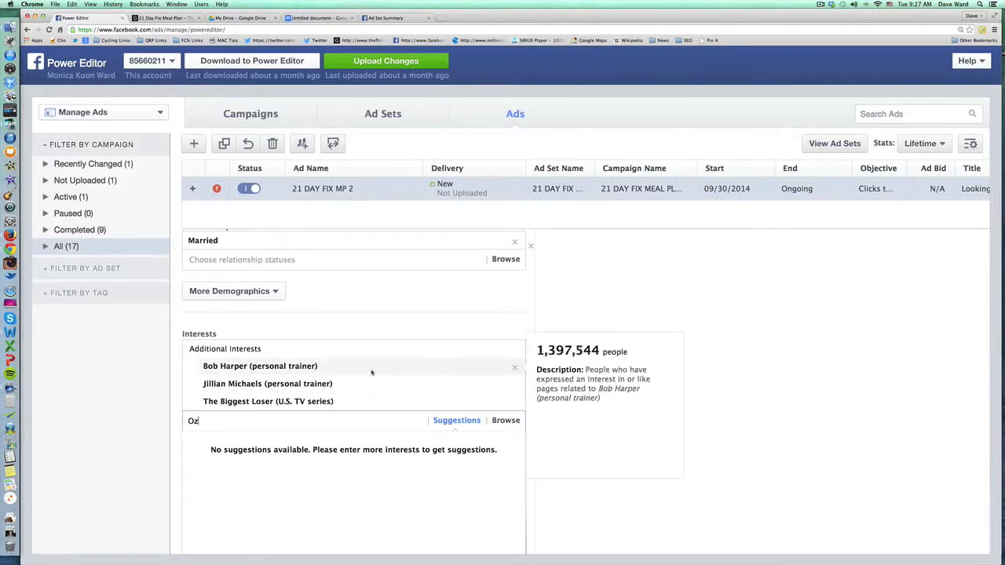
left_click(171, 399)
left_click(203, 420)
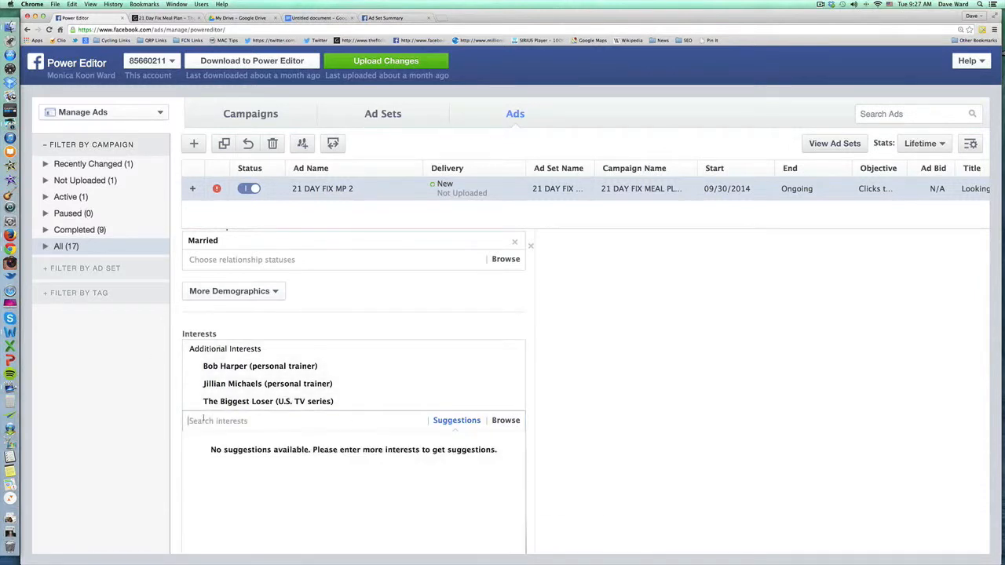
type("Dr. Oz")
key("BackSpace")
key("BackSpace")
key("BackSpace")
key("BackSpace")
key("BackSpace")
key("BackSpace")
Try to find Weight Watchers in the interest search, reset the search through the interest categories and retry the name.
type("Weight Watchers")
scroll(311, 384, "down", 2)
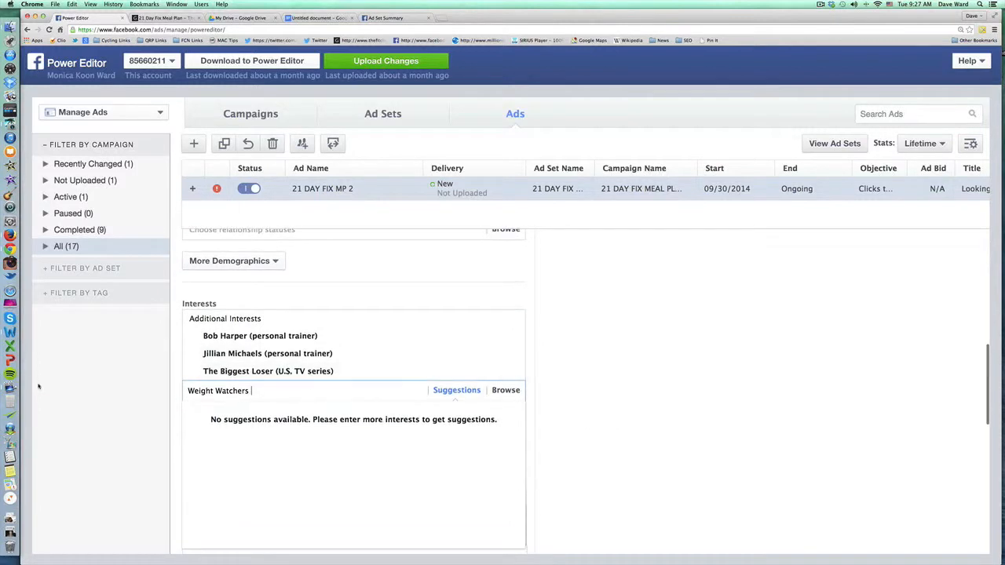
scroll(377, 421, "down", 2)
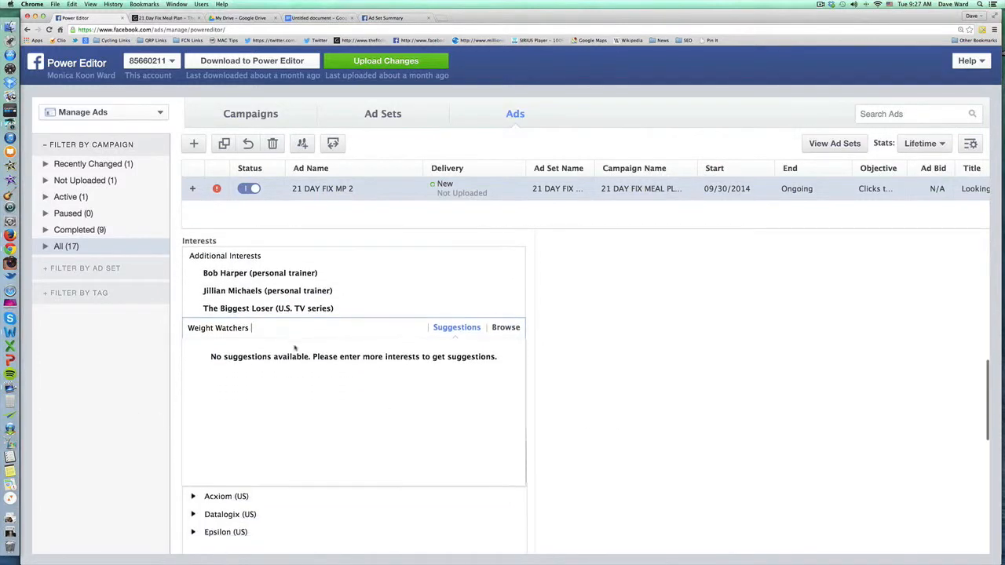
key("BackSpace")
key("BackSpace")
key("BackSpace")
key("BackSpace")
key("BackSpace")
key("BackSpace")
key("BackSpace")
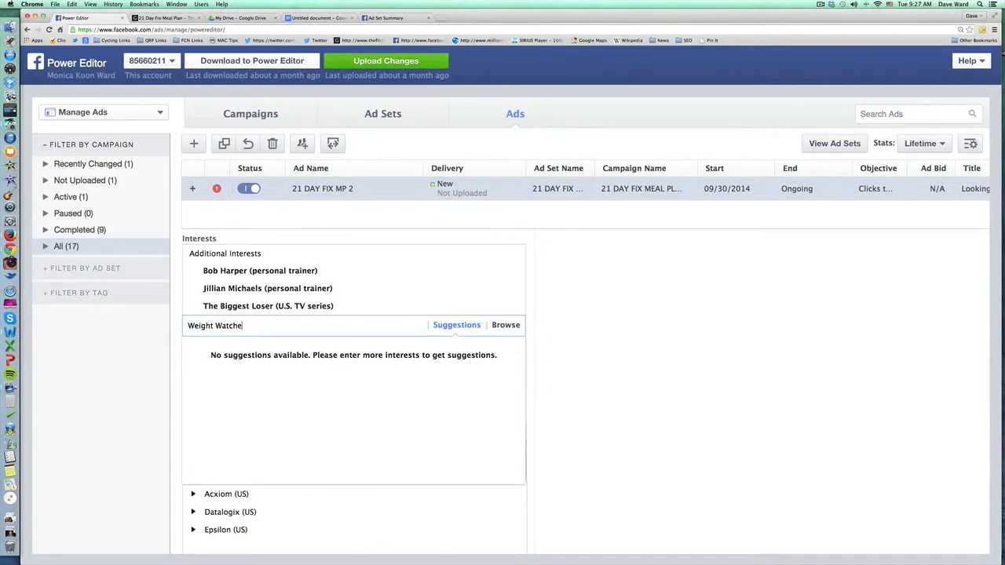
left_click(510, 327)
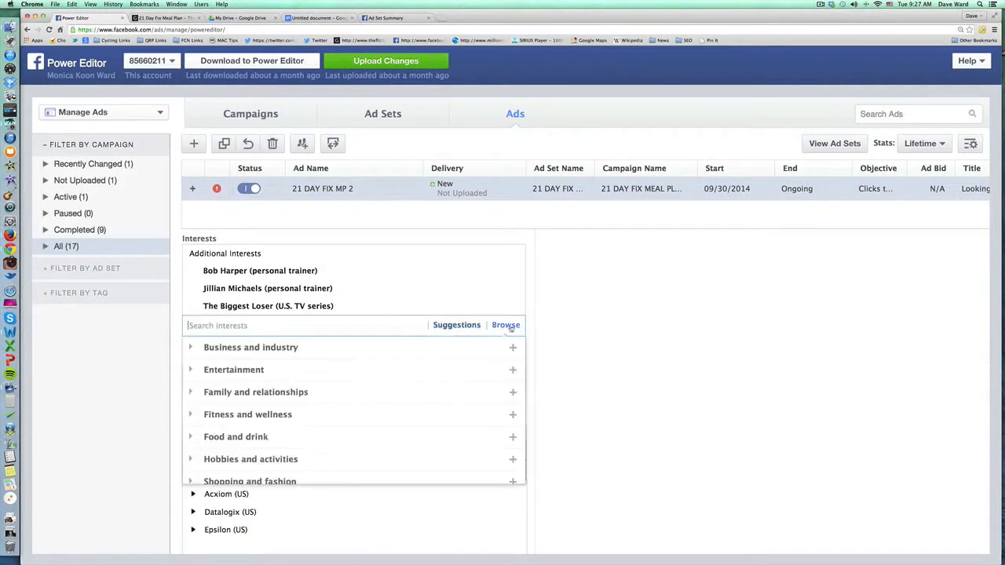
left_click(260, 325)
type("ight watchers")
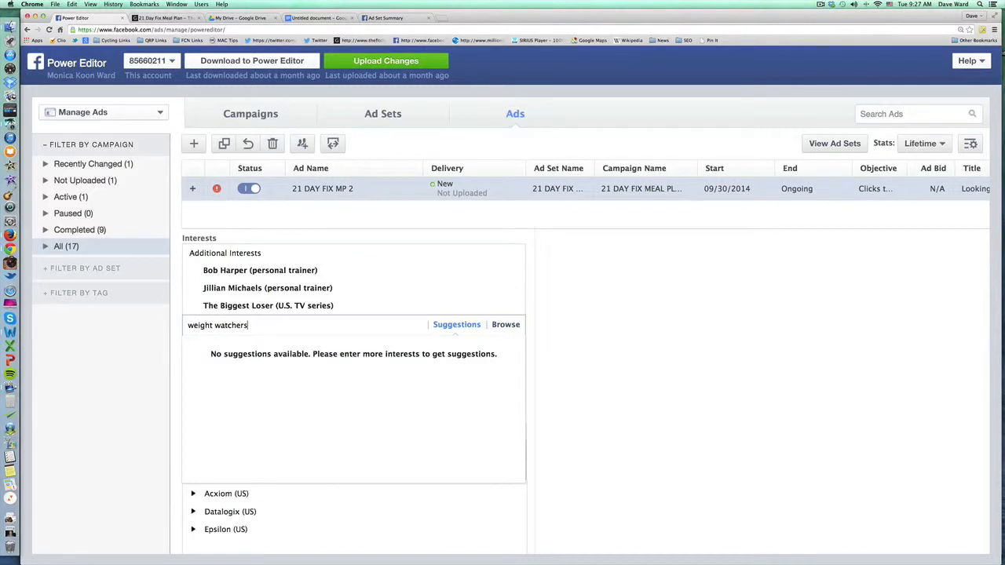
left_click(499, 326)
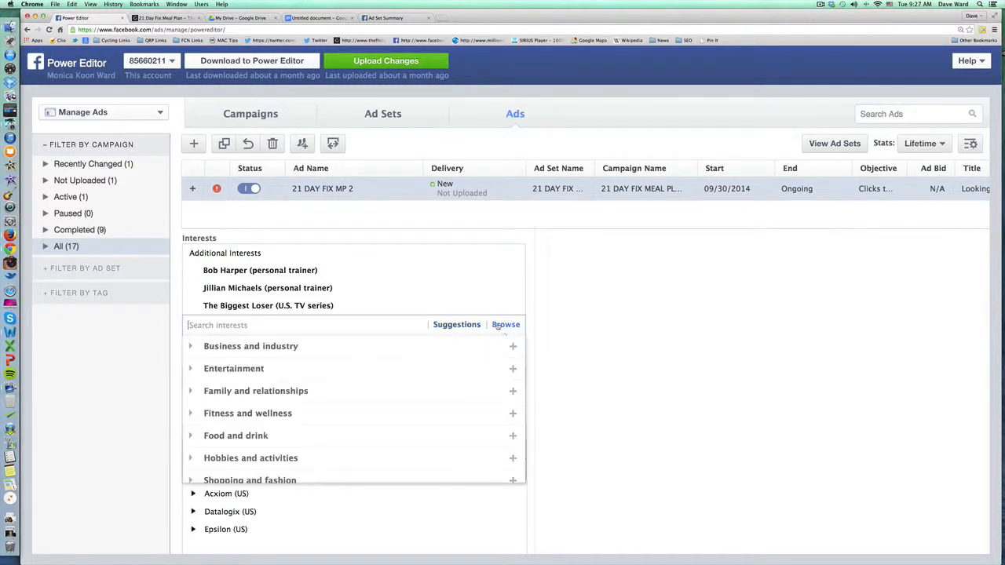
left_click(234, 326)
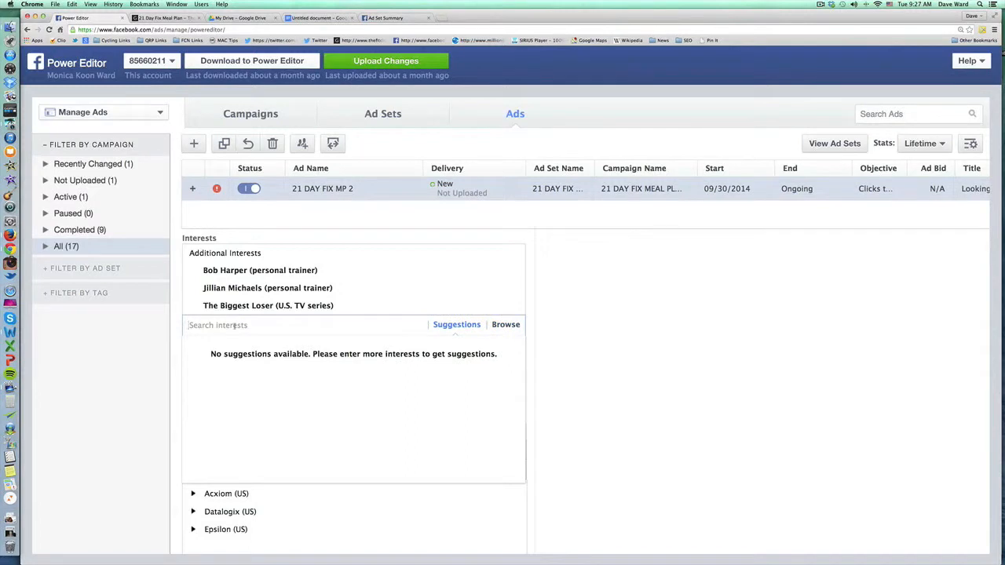
Try to find US Weekly in the interest search and erase the search text.
type("US Weekly")
key("BackSpace")
key("BackSpace")
key("BackSpace")
key("BackSpace")
key("BackSpace")
key("BackSpace")
key("BackSpace")
key("BackSpace")
Close and reopen the interest suggestions, try searching for Weight, and clear the text.
left_click(550, 369)
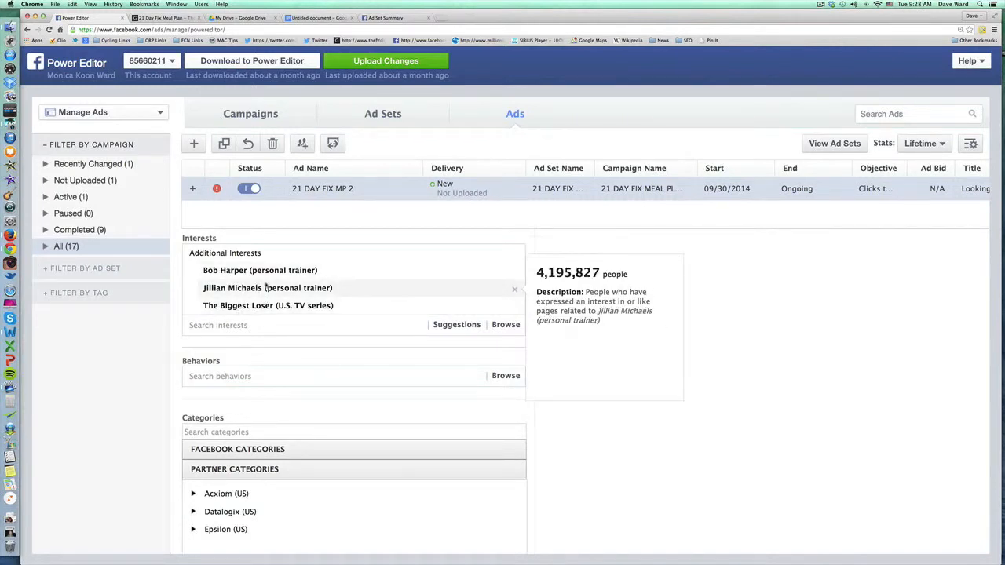
left_click(272, 327)
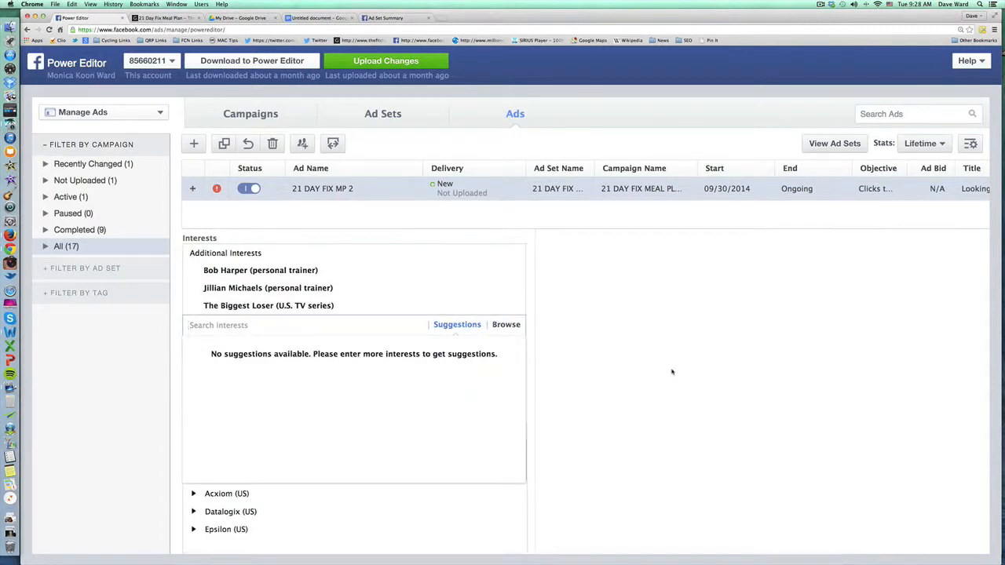
left_click(458, 325)
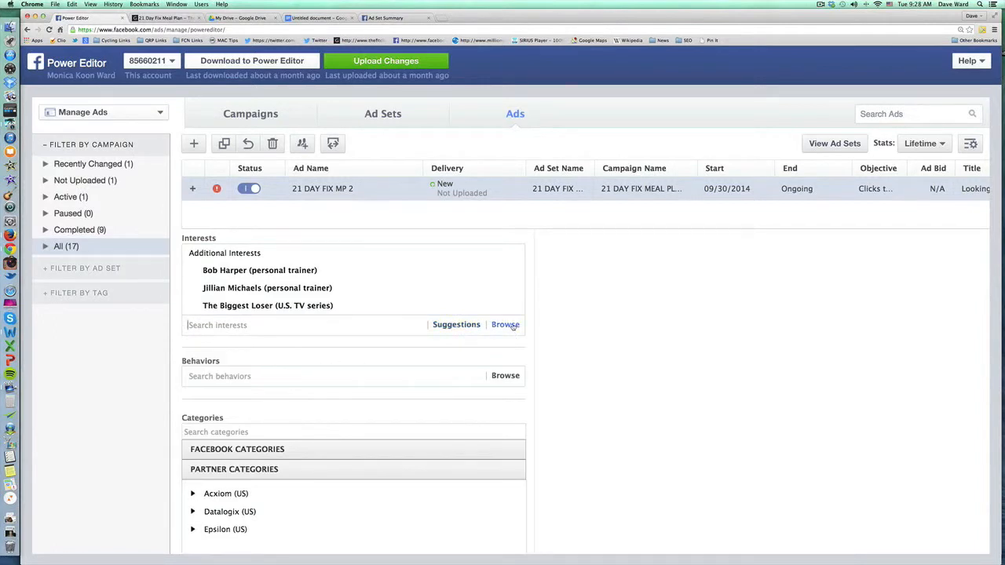
left_click(377, 327)
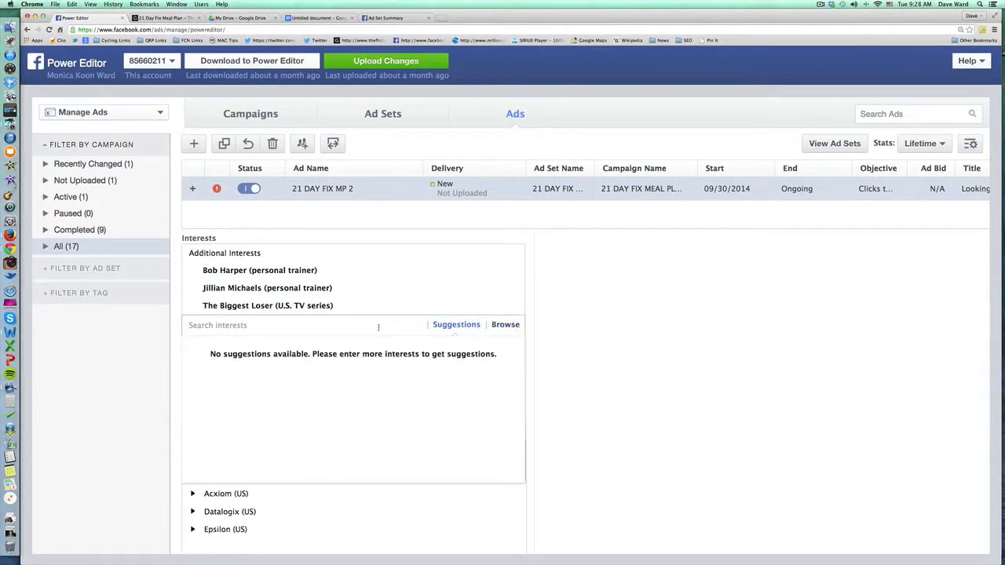
type("Weight")
key("BackSpace")
key("BackSpace")
key("BackSpace")
key("BackSpace")
key("BackSpace")
key("BackSpace")
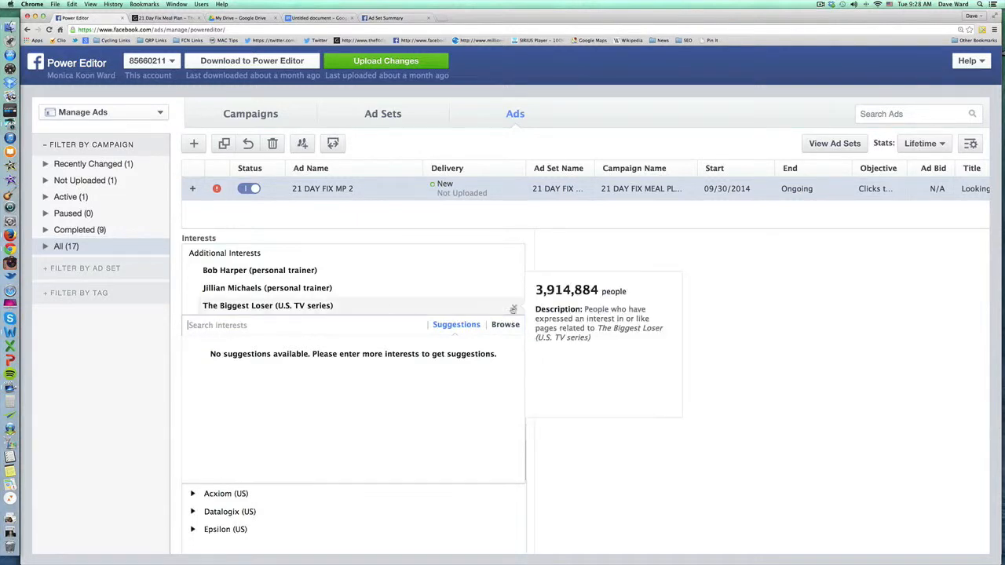
Remove The Biggest Loser (U.S. TV series) from the interests and add Weight Watchers in its place.
left_click(512, 306)
left_click(286, 309)
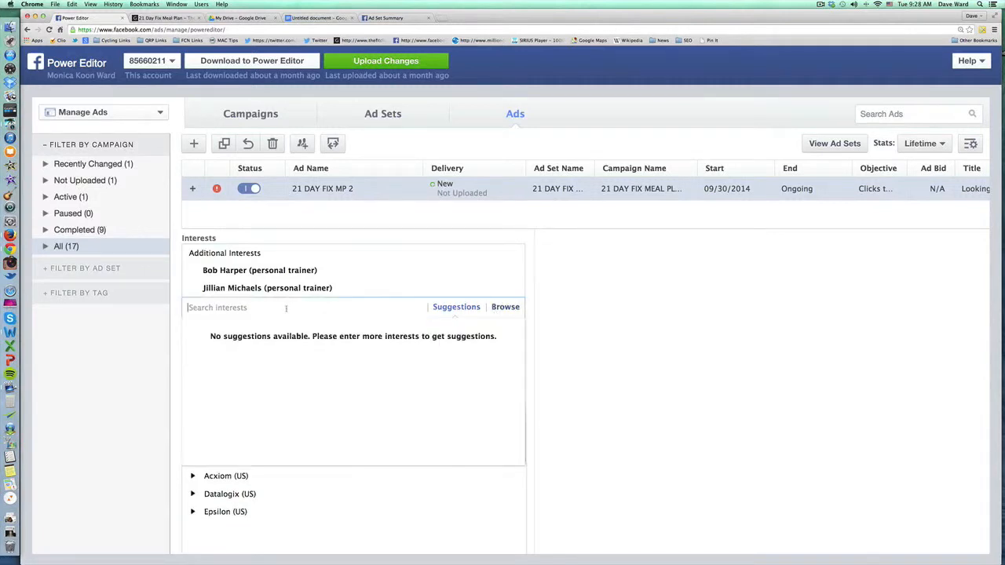
type("Weight wat")
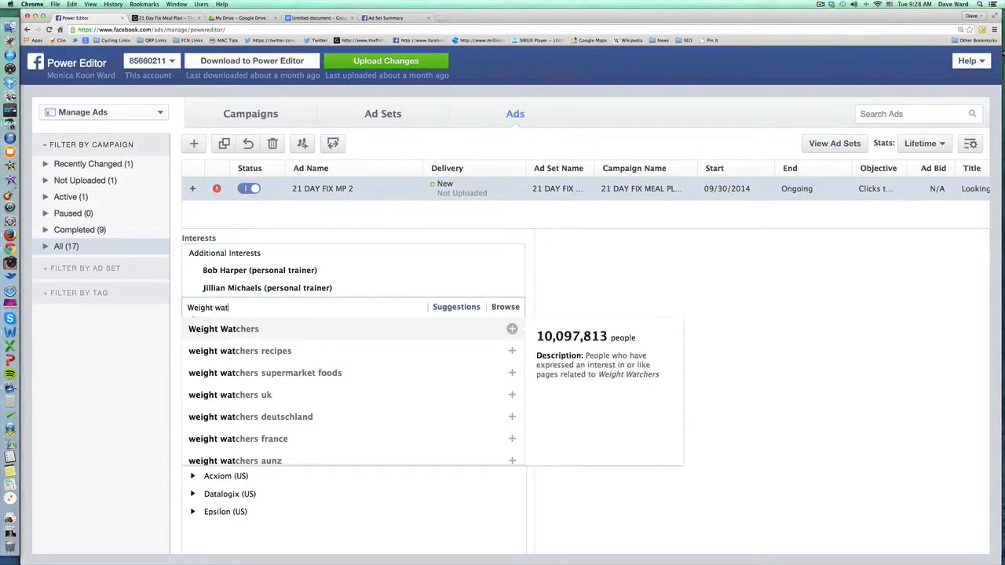
key("Return")
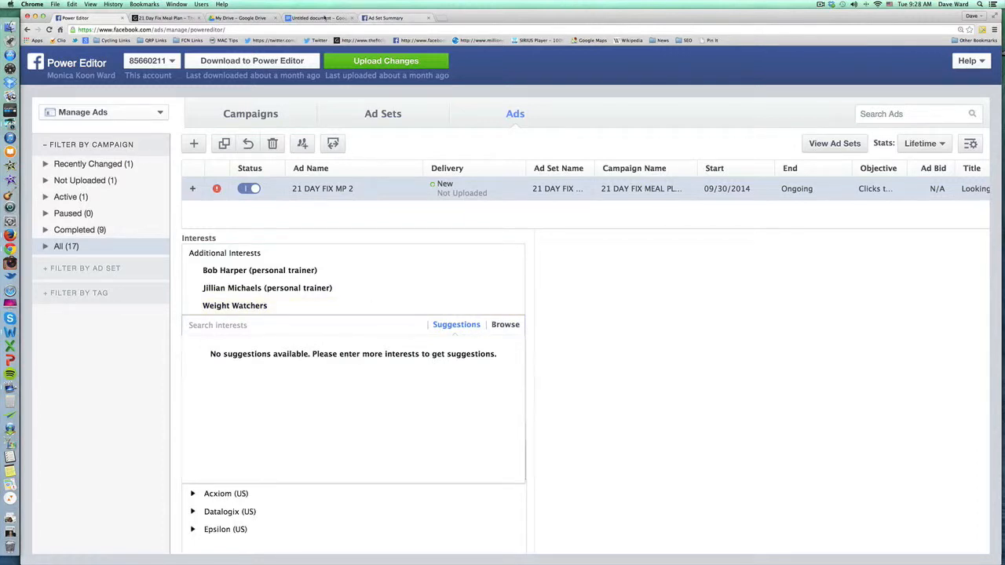
Consult the interest list in the Google Docs document and add Shape (magazine) and Self (magazine) to the audience's interests in Power Editor.
left_click(317, 17)
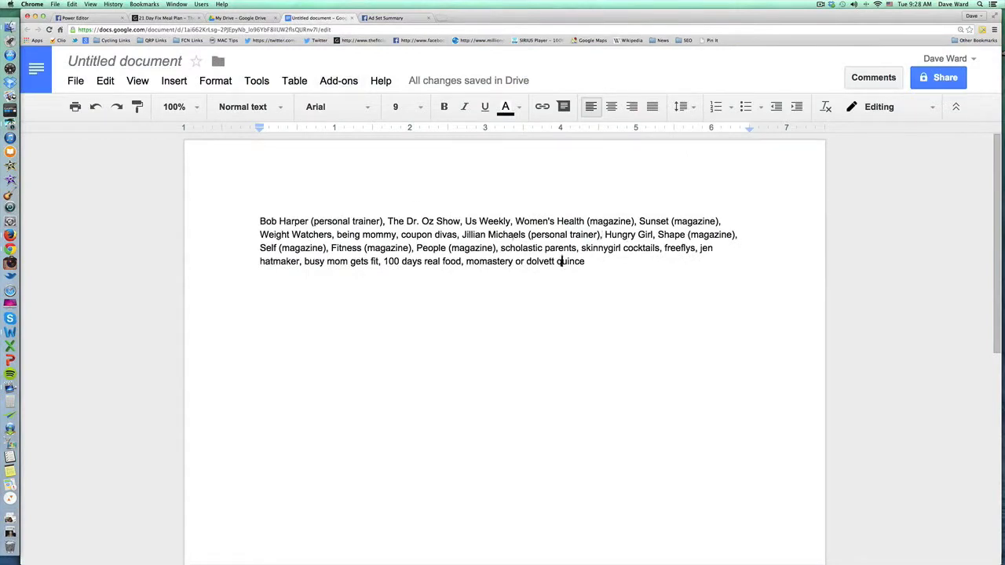
left_click(78, 18)
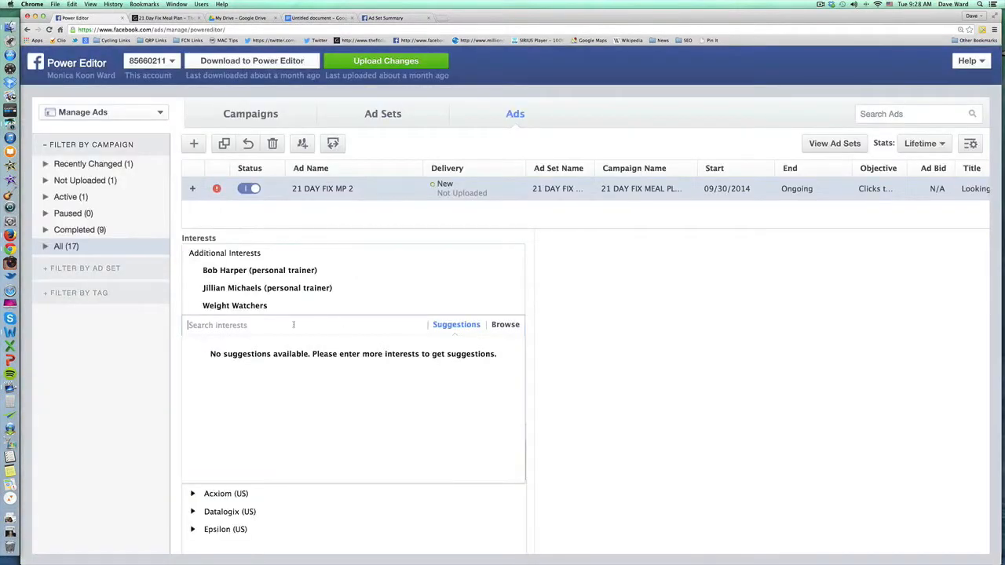
left_click(294, 324)
type("Shape")
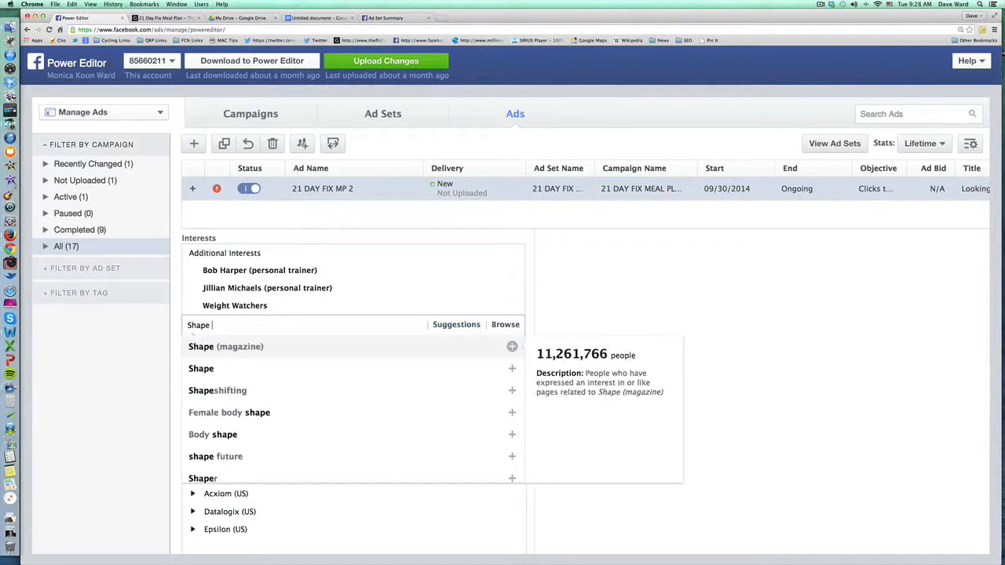
key("Return")
type("Self")
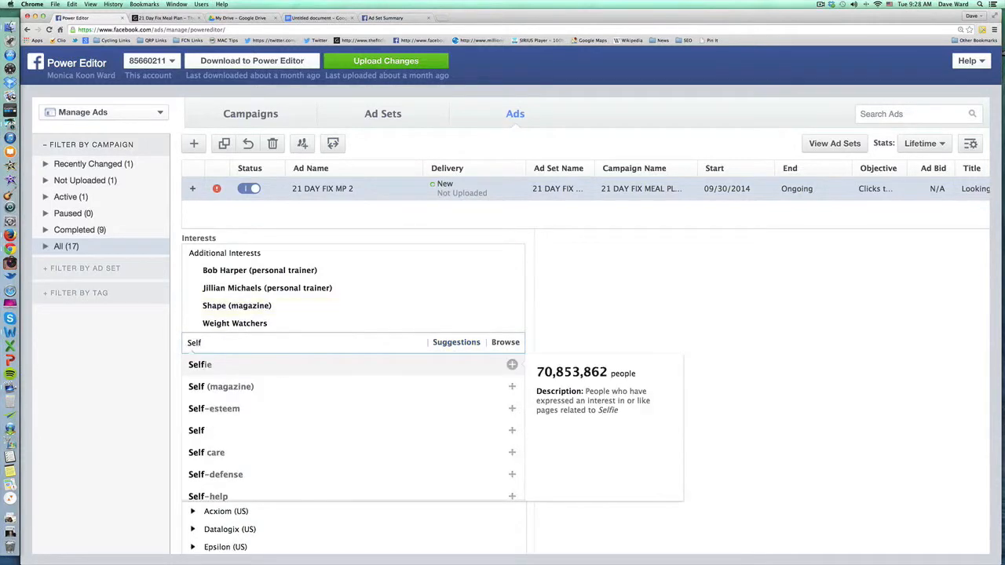
key("Down")
key("Return")
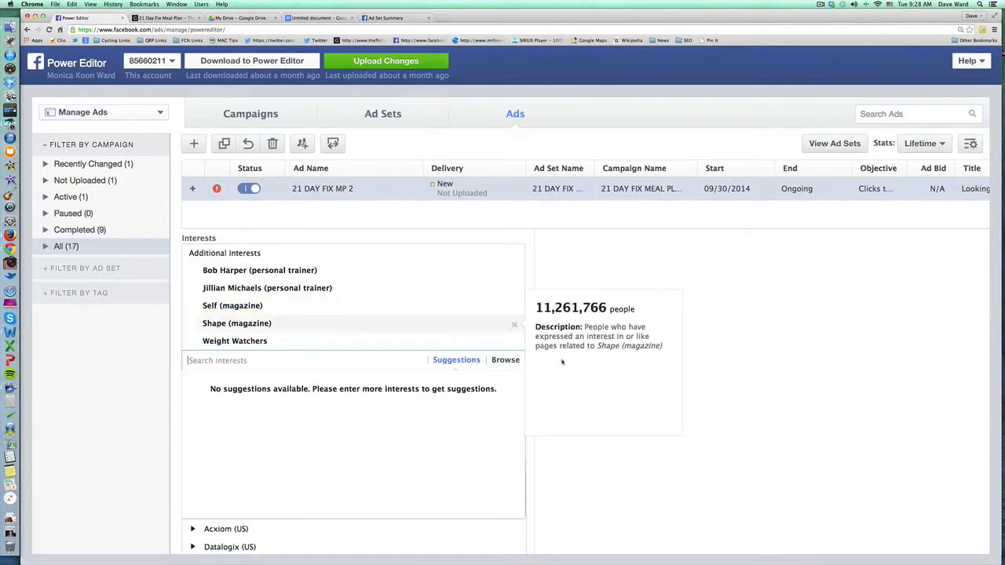
left_click(89, 471)
mouse_move(259, 272)
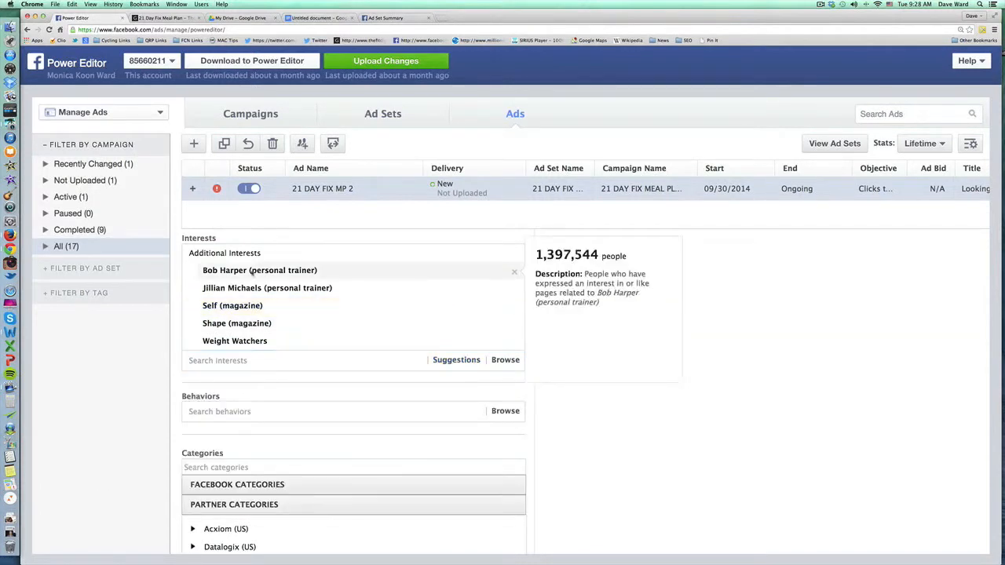
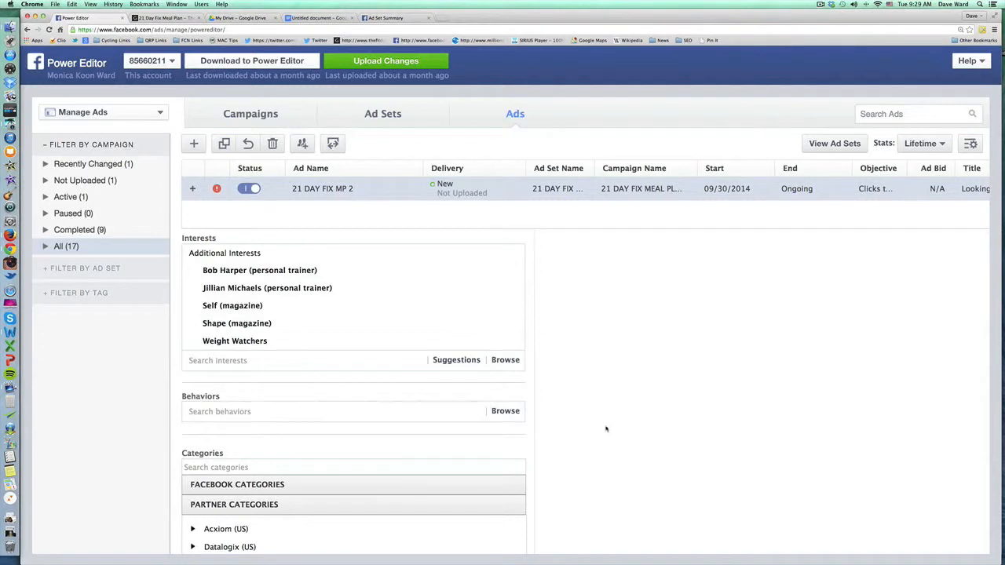
Examine the behavior targeting options, including the Travel behaviors, without adding any, and move on to the audience categories.
scroll(440, 401, "down", 1)
left_click(264, 361)
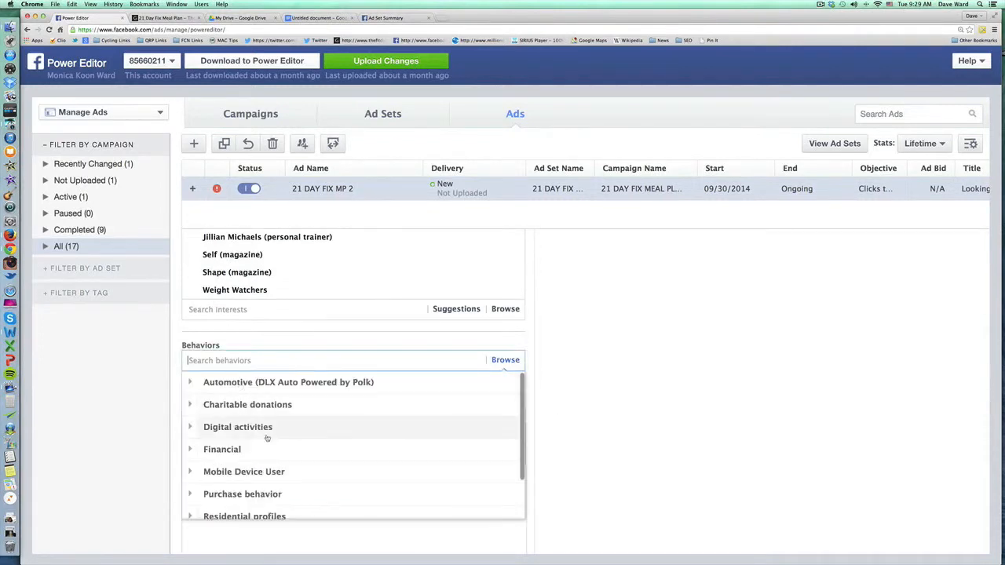
scroll(271, 440, "down", 3)
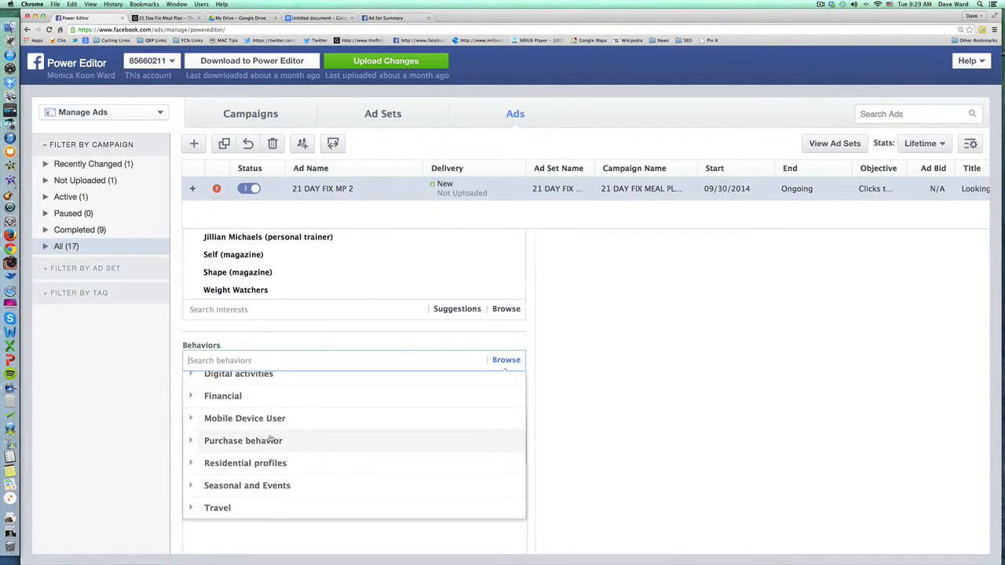
left_click(250, 508)
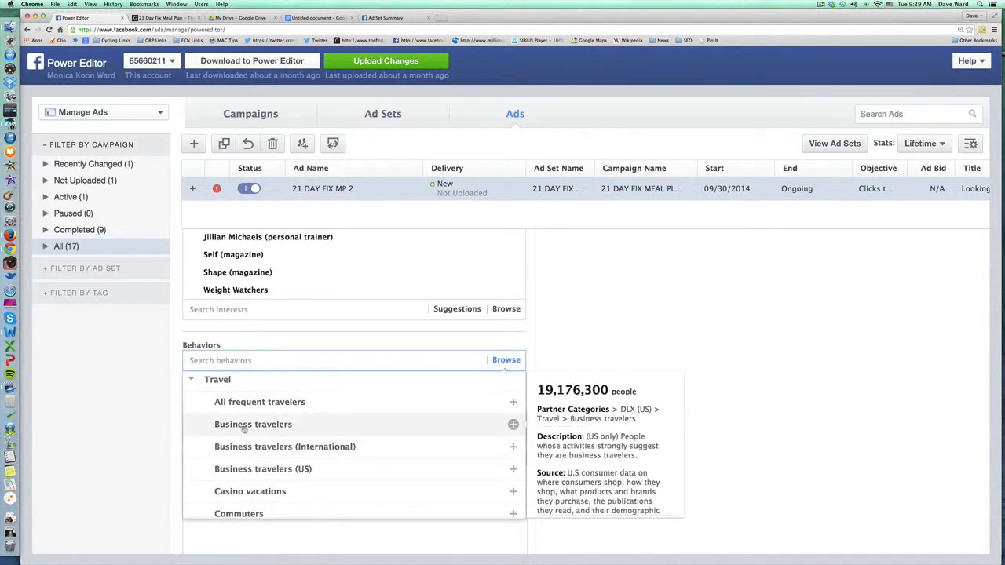
scroll(244, 434, "down", 10)
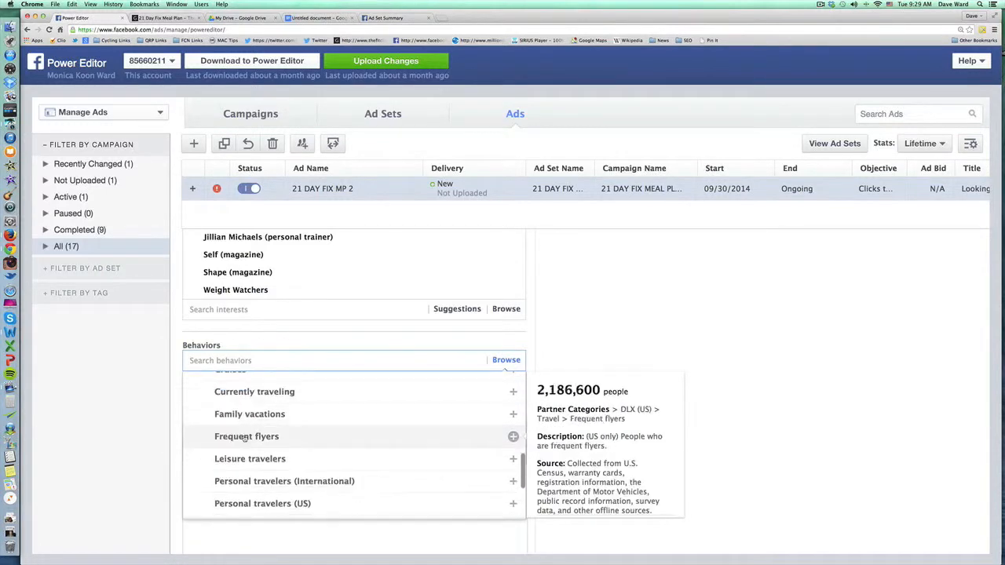
scroll(244, 439, "down", 4)
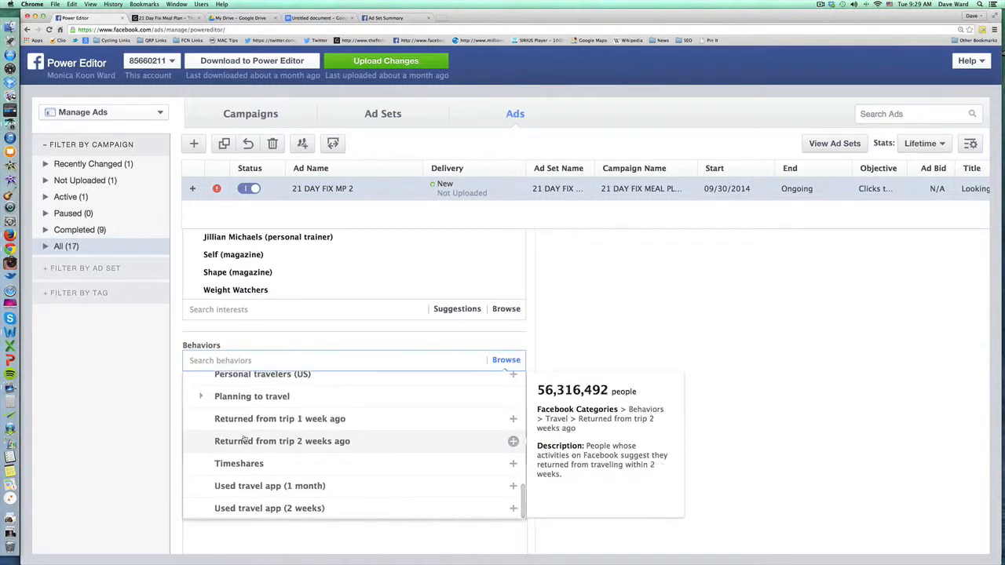
left_click(125, 424)
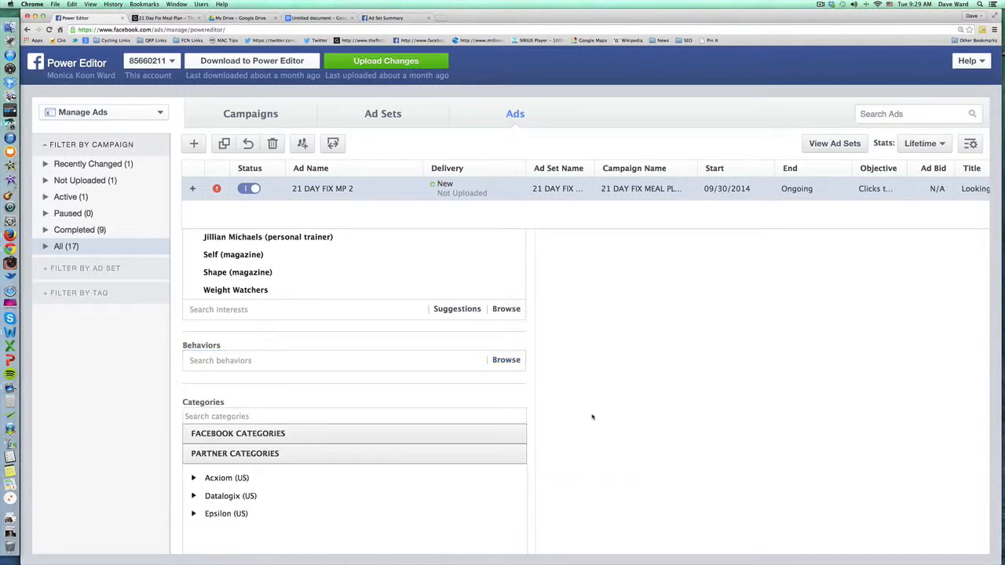
scroll(593, 417, "down", 5)
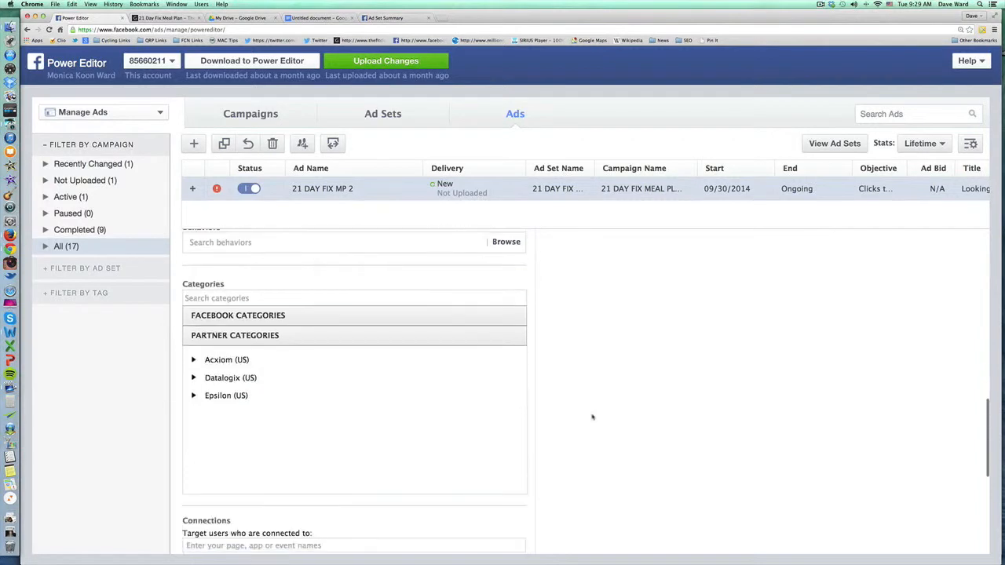
Examine the Facebook custom categories and the connections targeting options for the audience.
scroll(583, 417, "up", 4)
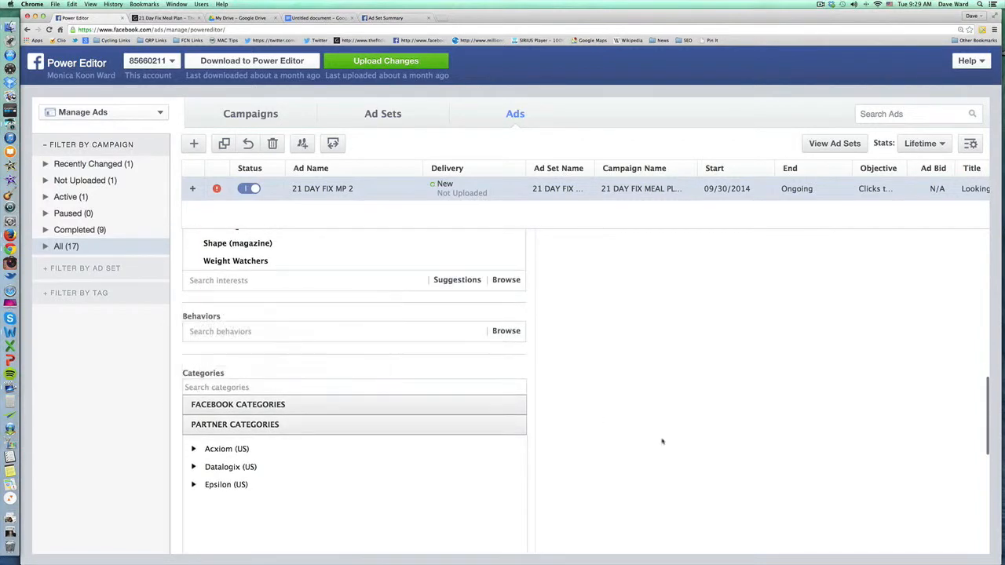
left_click(218, 405)
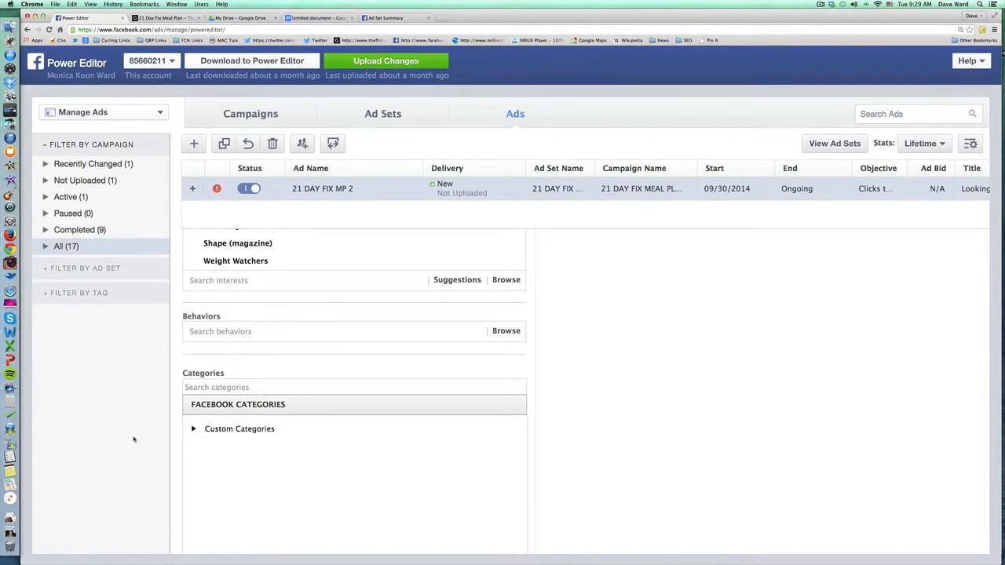
scroll(483, 452, "down", 2)
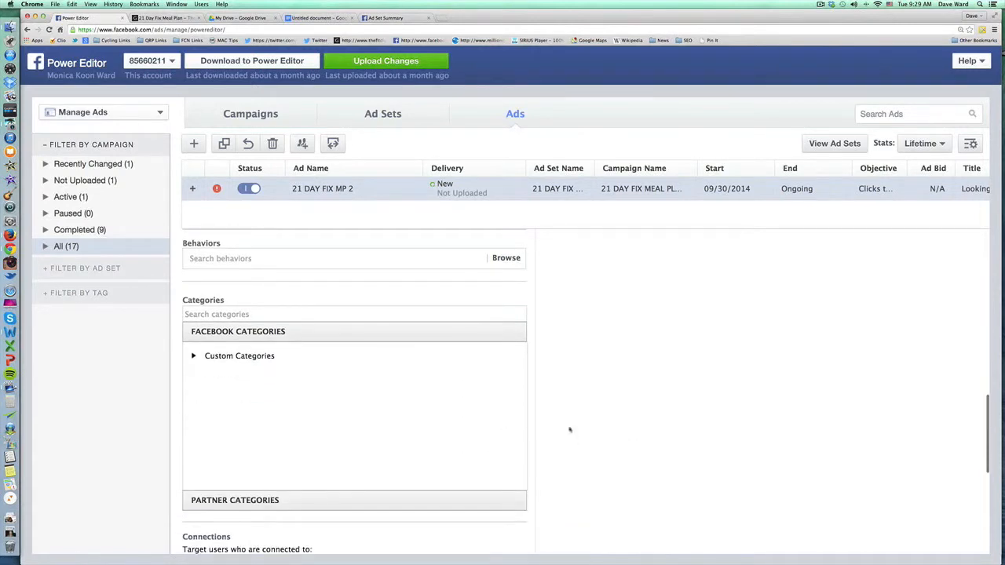
left_click(193, 355)
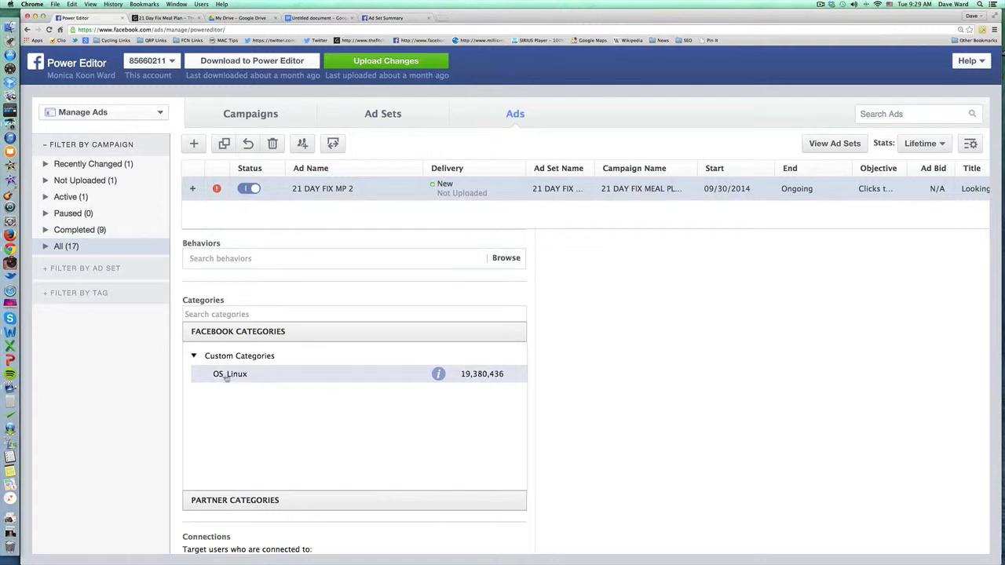
scroll(597, 405, "down", 7)
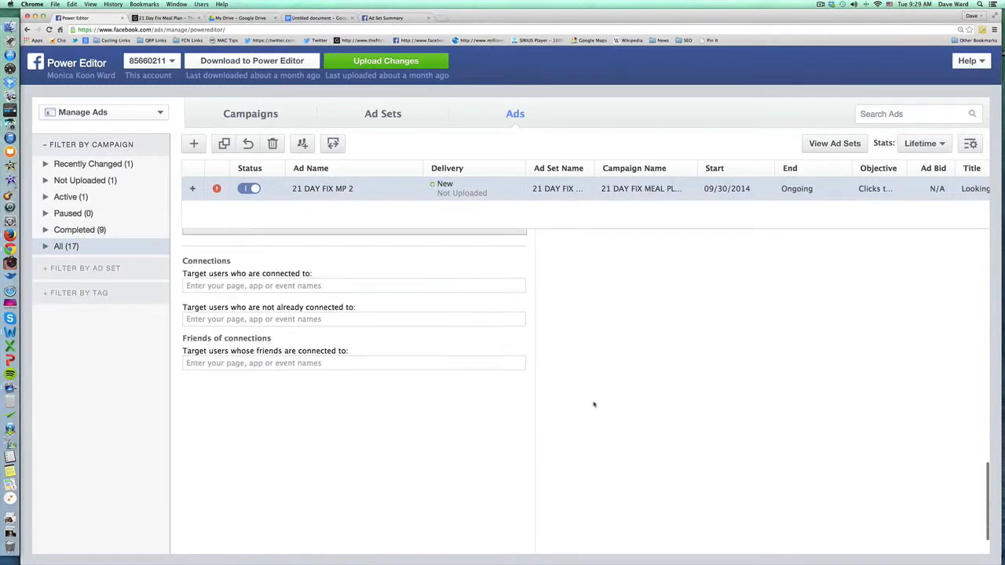
scroll(284, 306, "up", 2)
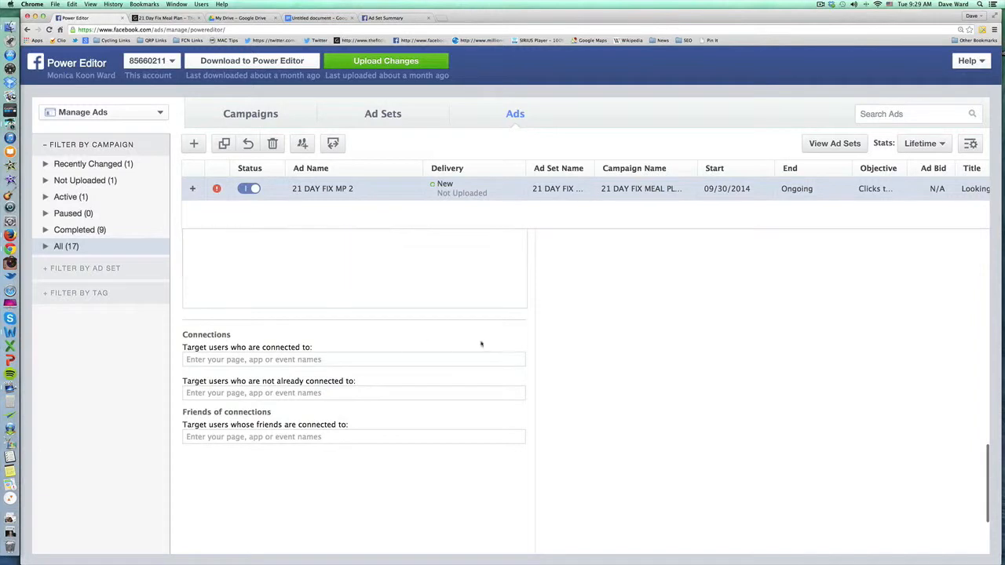
scroll(481, 344, "down", 3)
scroll(487, 351, "up", 8)
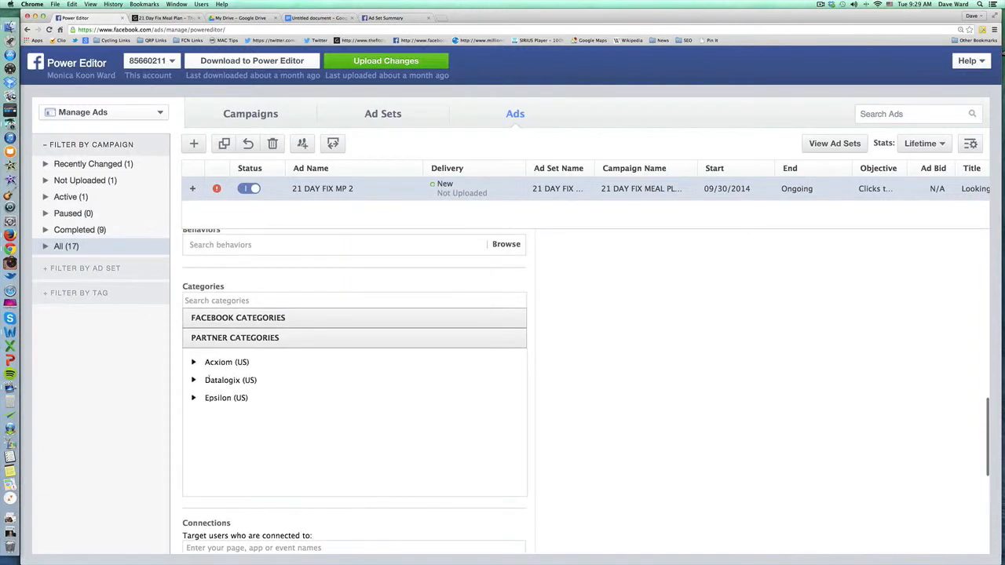
Browse the Datalogix, Acxiom and Epsilon partner categories and add Epsilon's Purchase Transactions > Retail Spend > Above Average to the audience.
left_click(193, 380)
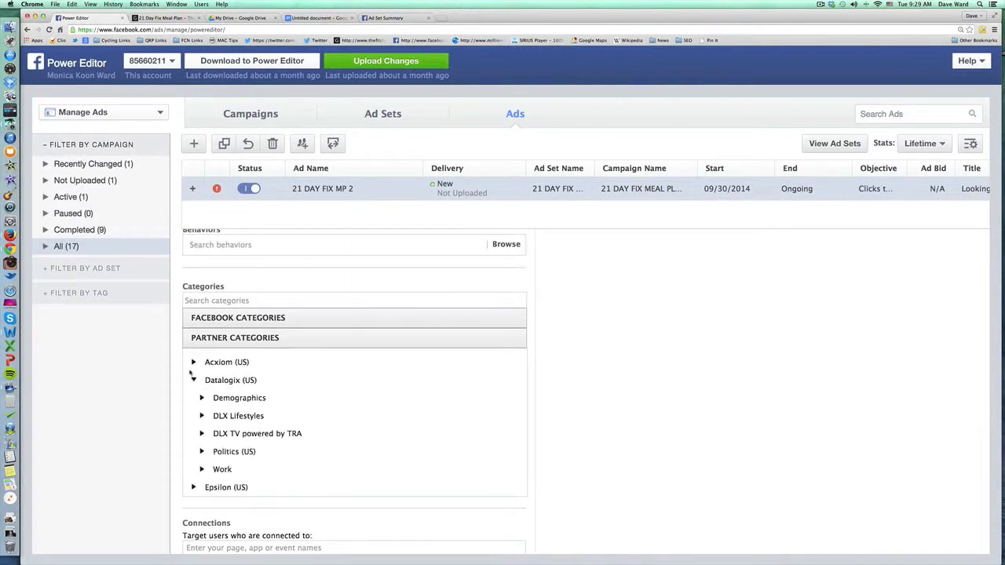
left_click(192, 362)
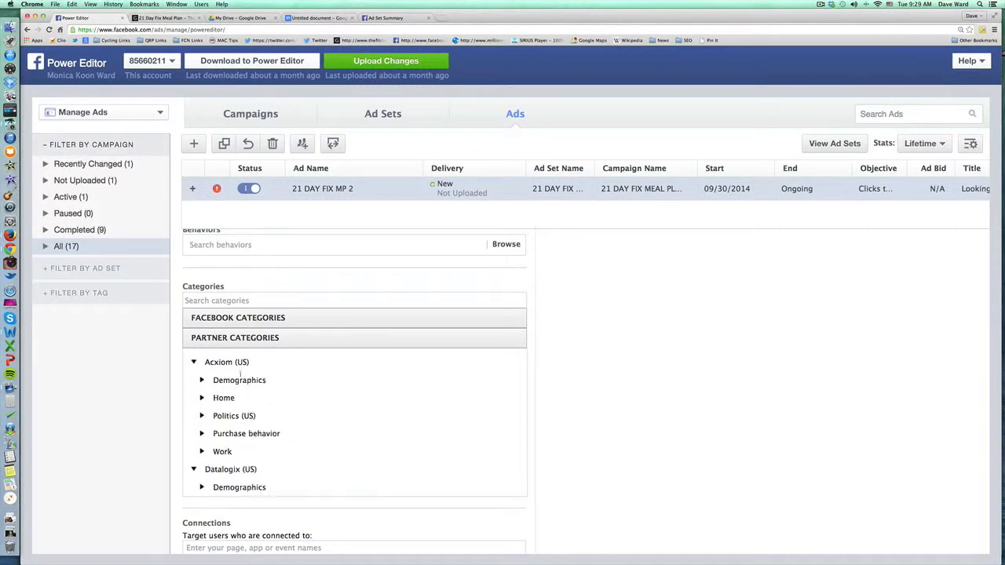
scroll(329, 403, "down", 5)
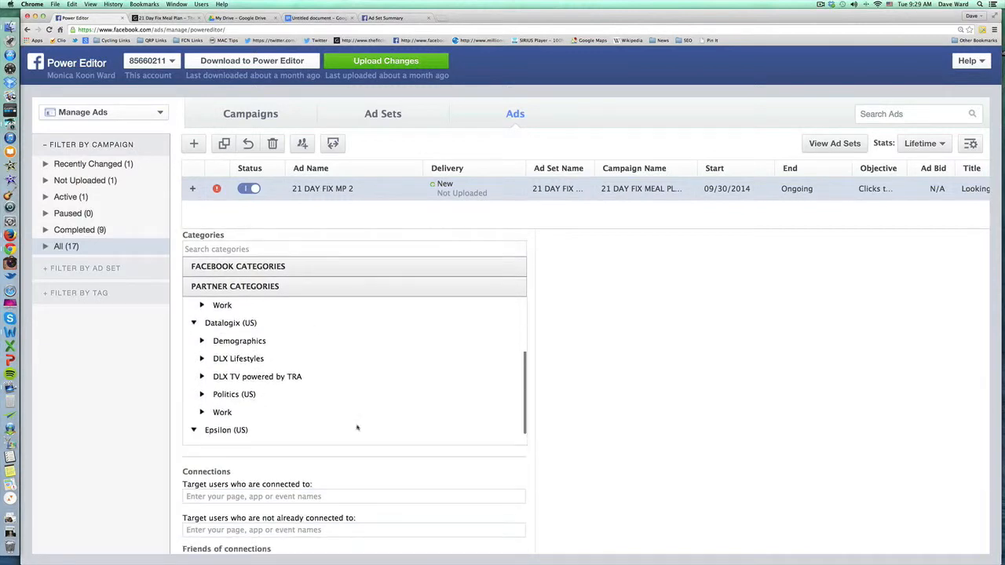
scroll(362, 427, "down", 1)
scroll(364, 428, "down", 3)
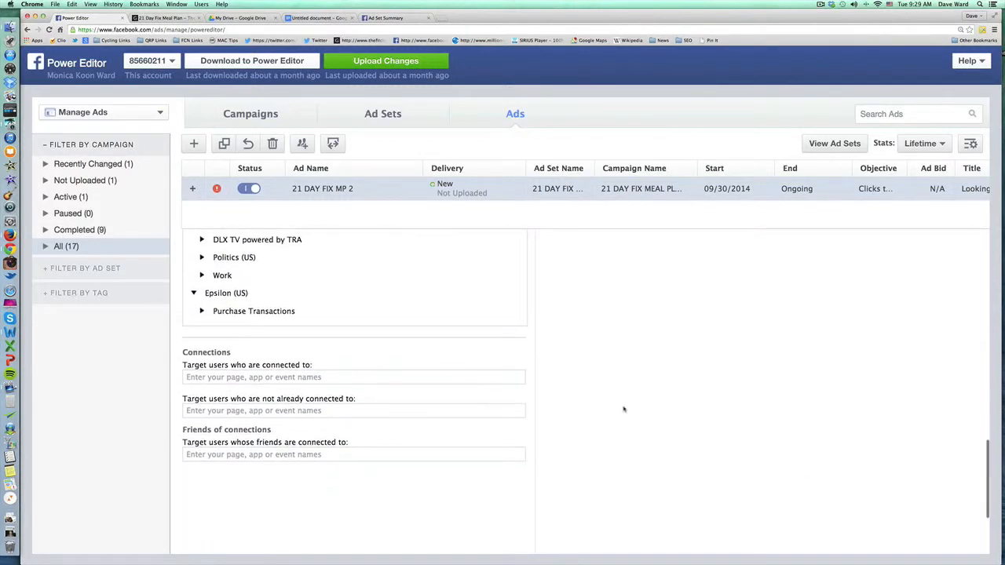
scroll(620, 409, "up", 2)
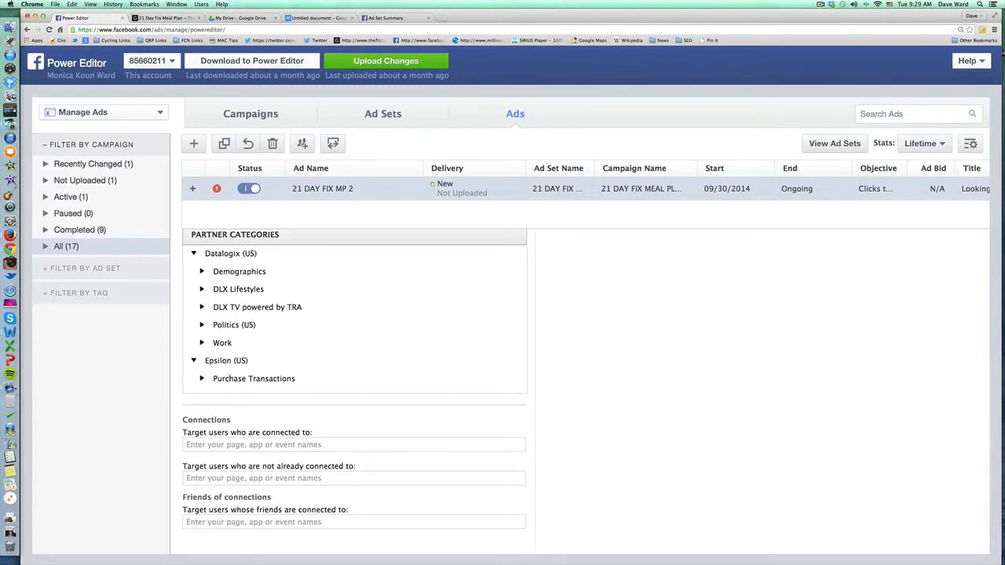
left_click(201, 378)
scroll(330, 380, "down", 1)
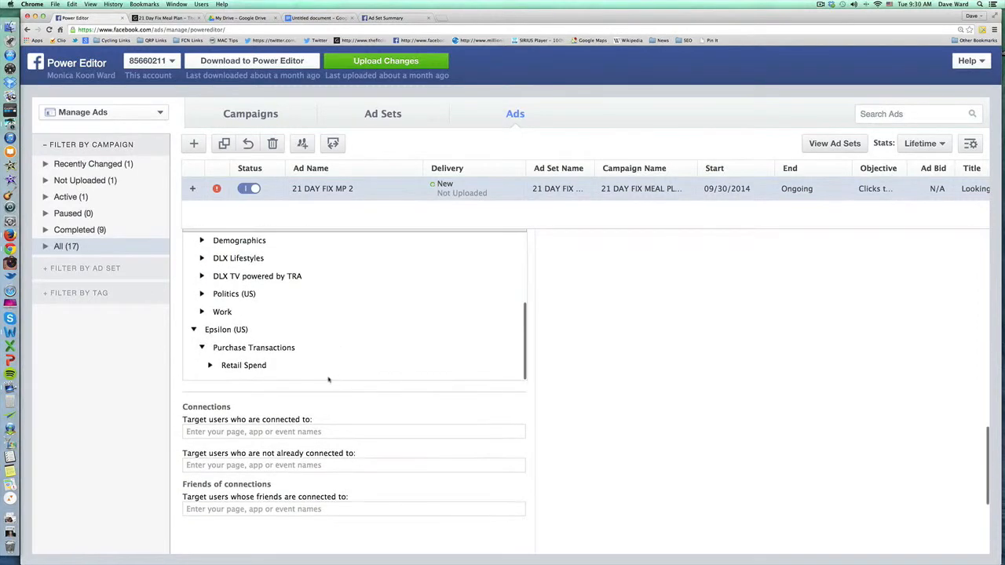
left_click(211, 366)
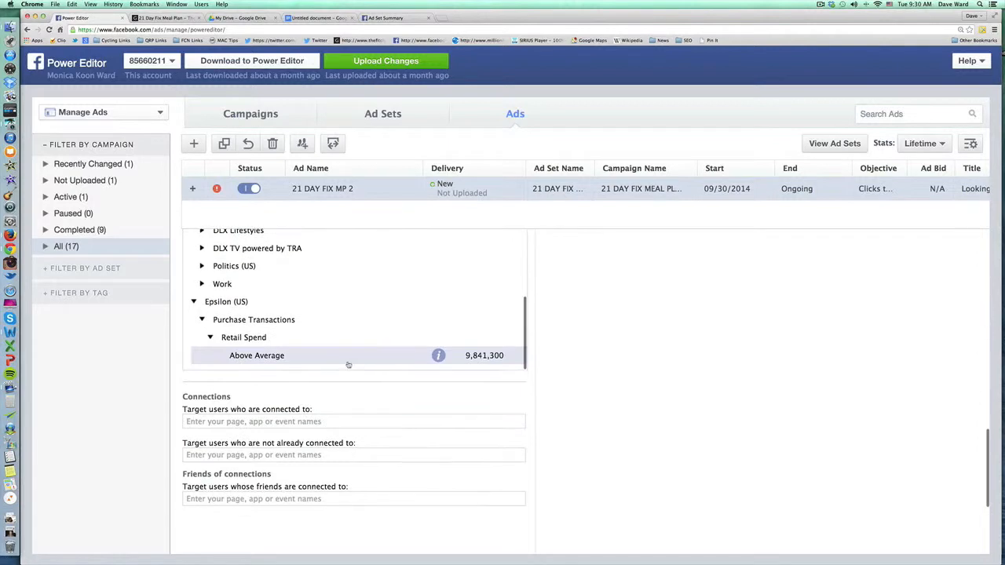
left_click(286, 357)
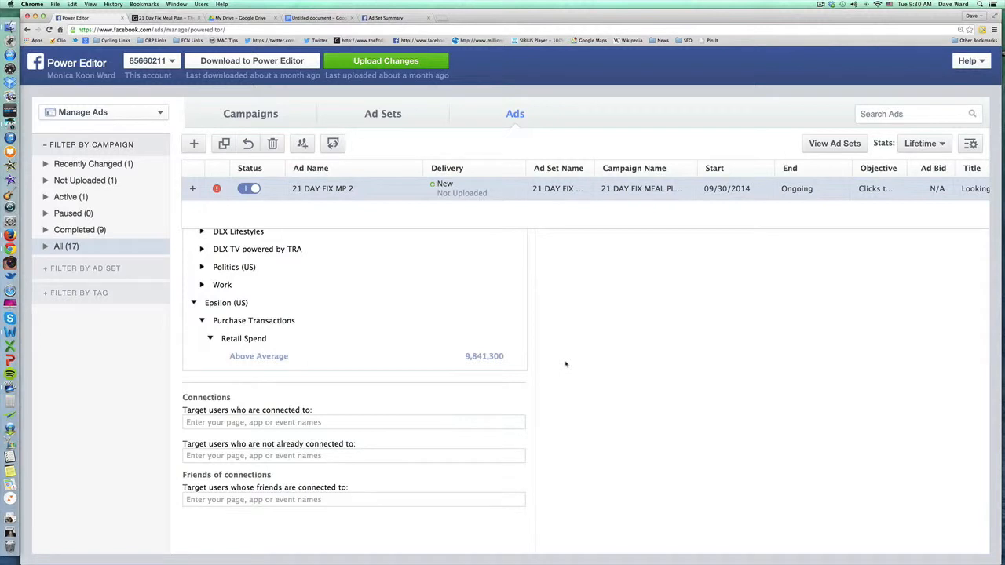
Target users connected to the advertiser's own Facebook page and check the potential audience estimate.
scroll(367, 432, "down", 1)
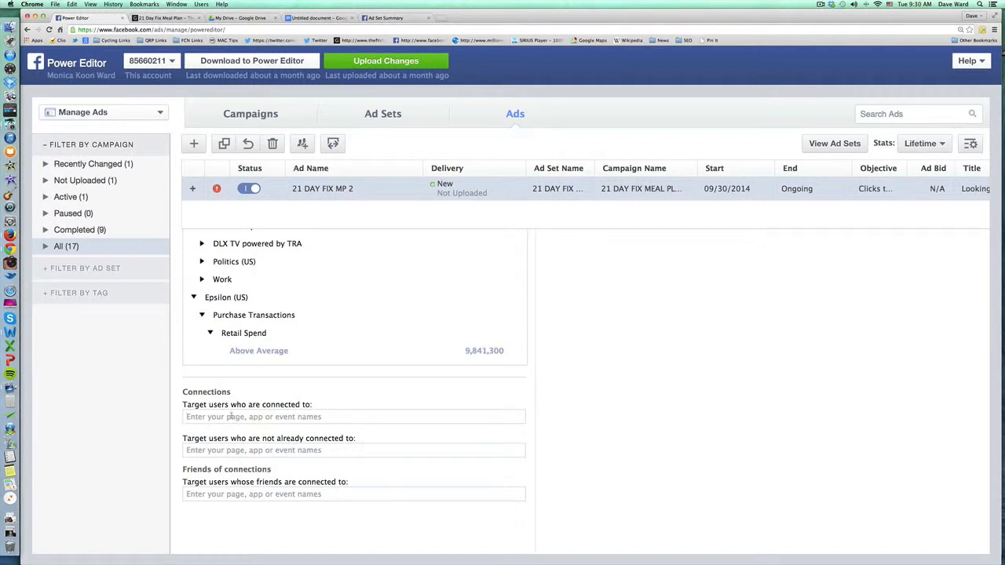
type("i")
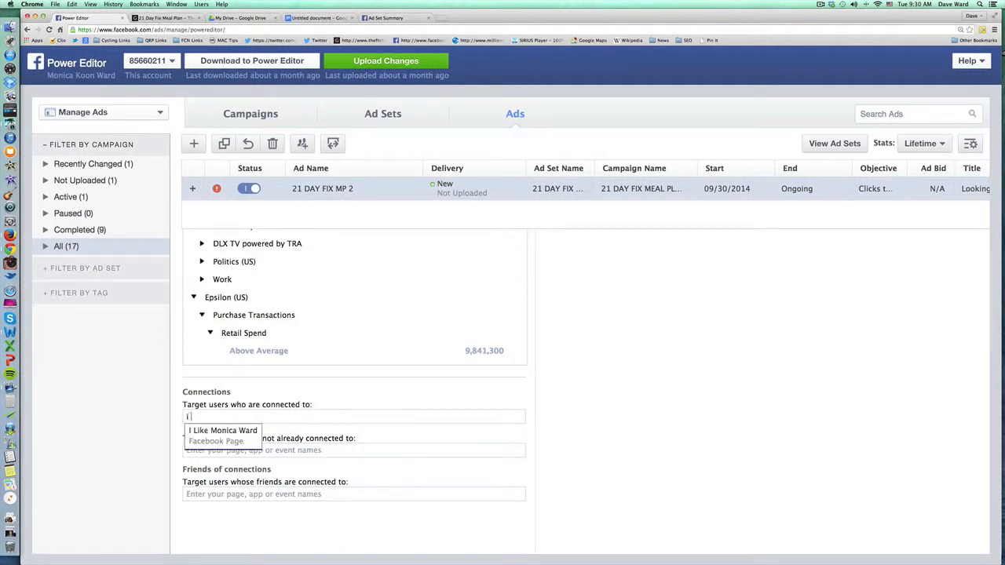
key("Return")
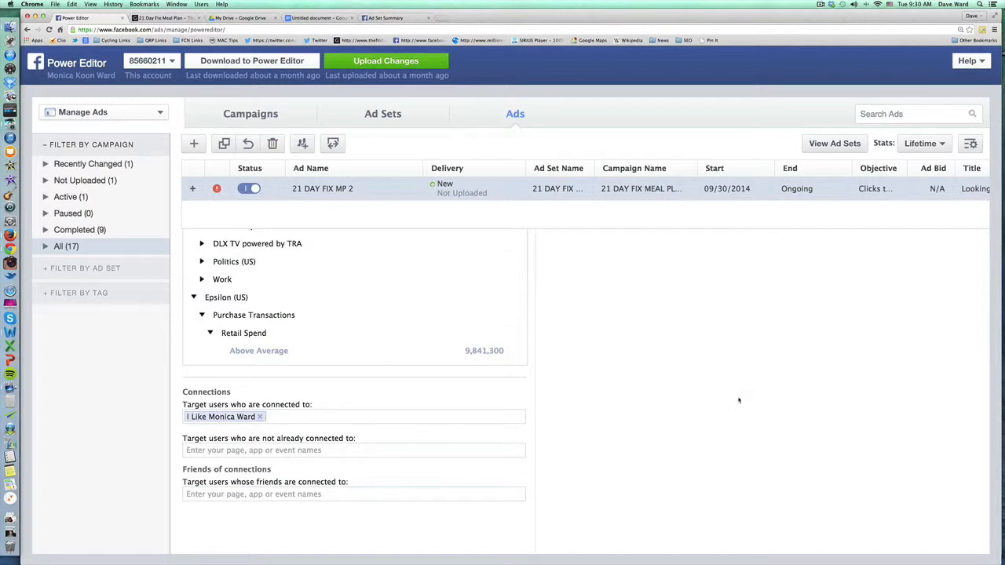
scroll(669, 377, "up", 10)
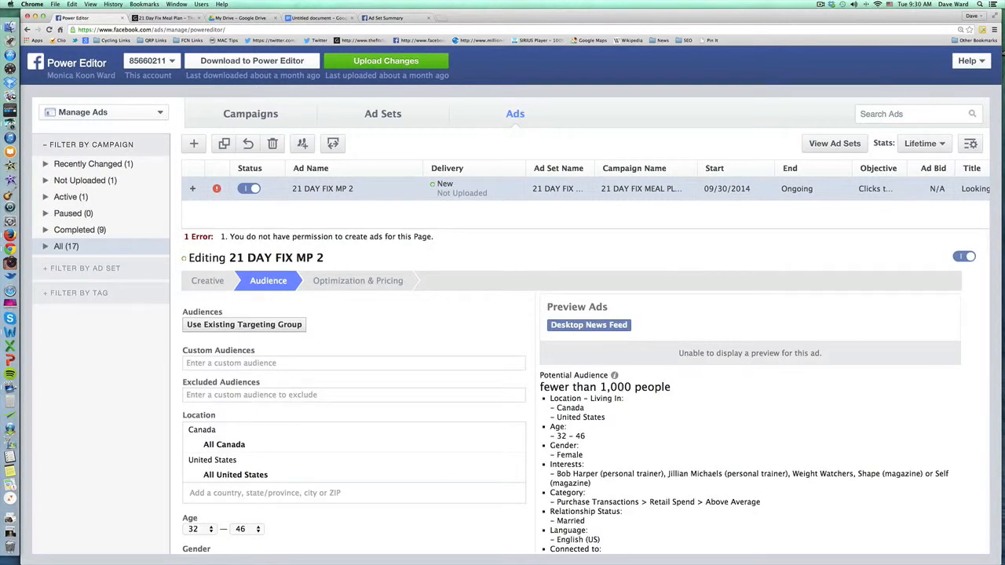
left_click_drag(601, 387, 631, 388)
left_click(609, 454)
Remove the advertiser's page from the connected-users targeting and recheck the potential audience estimate.
scroll(611, 453, "down", 10)
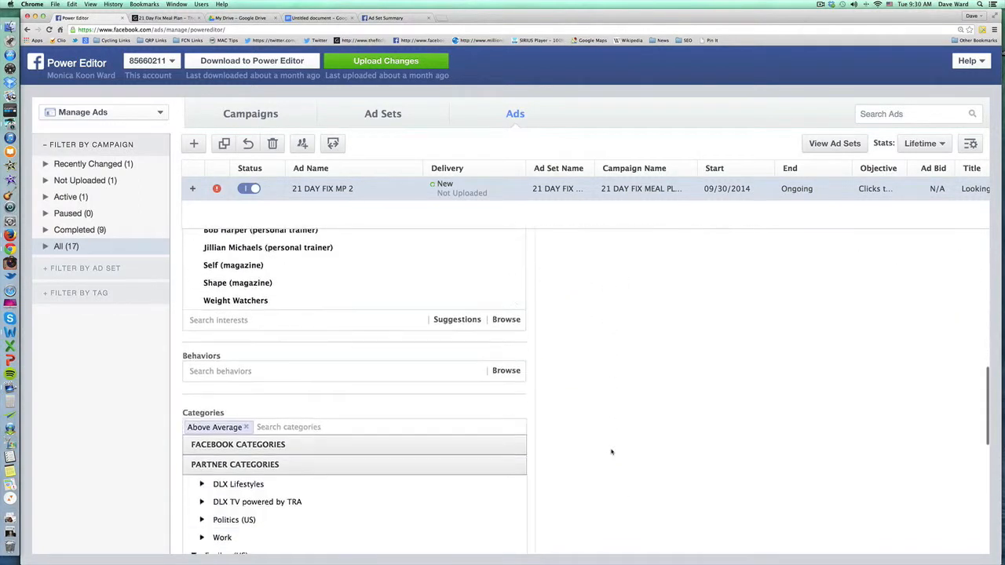
scroll(606, 450, "down", 5)
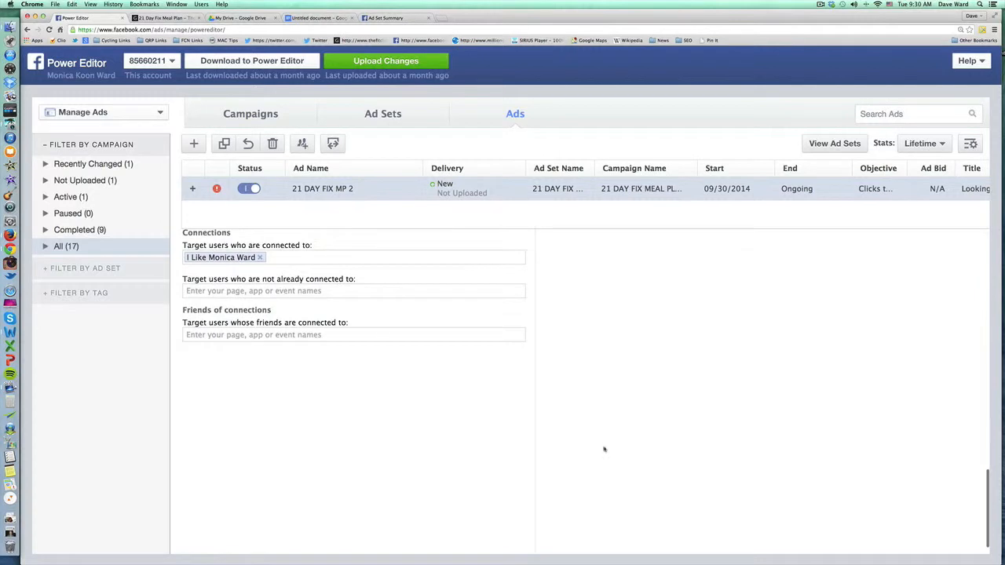
left_click(260, 259)
scroll(657, 336, "up", 12)
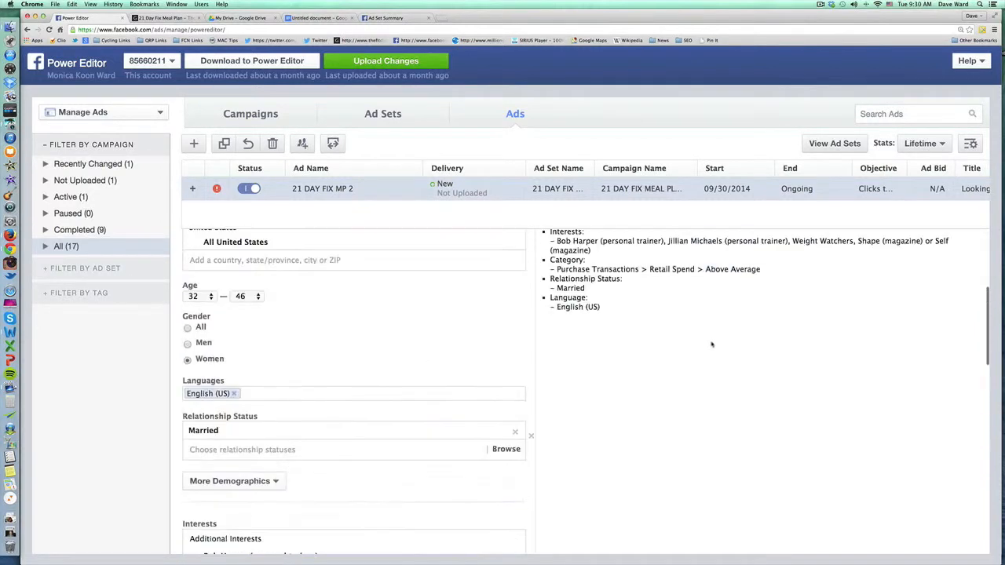
scroll(712, 344, "up", 1)
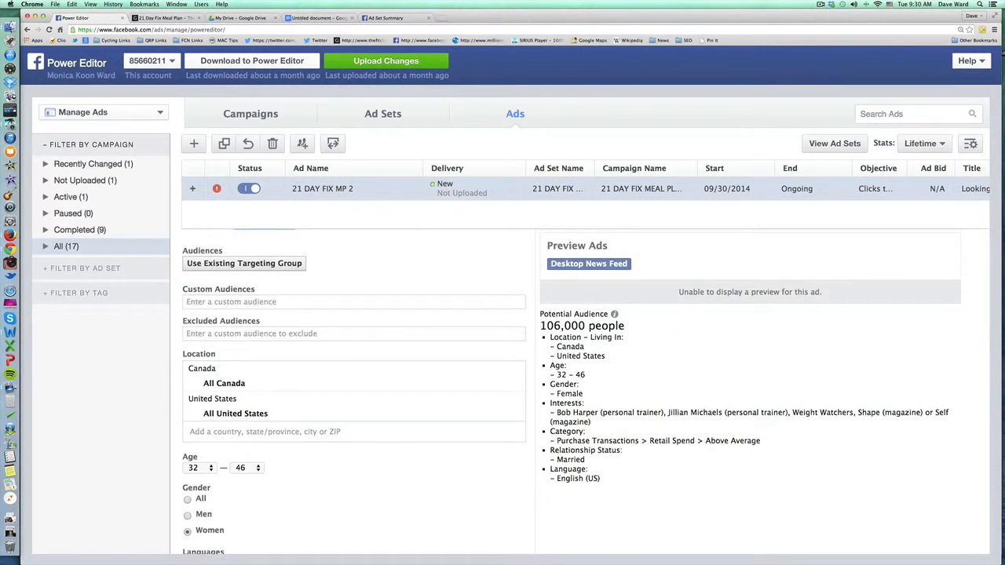
left_click_drag(541, 325, 585, 326)
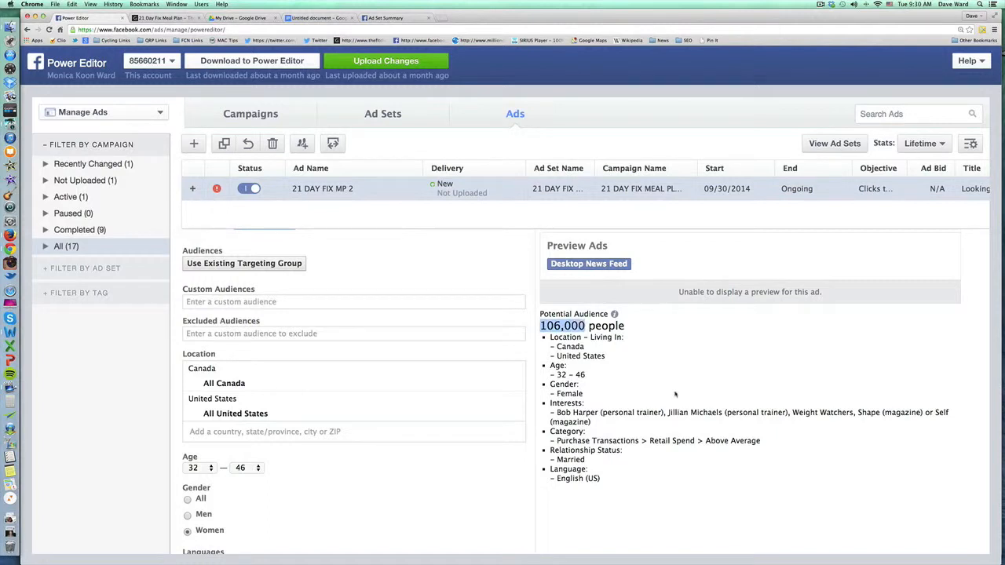
left_click(675, 395)
Remove the Above Average retail spend category from the audience and check the potential audience estimate again.
scroll(675, 395, "down", 10)
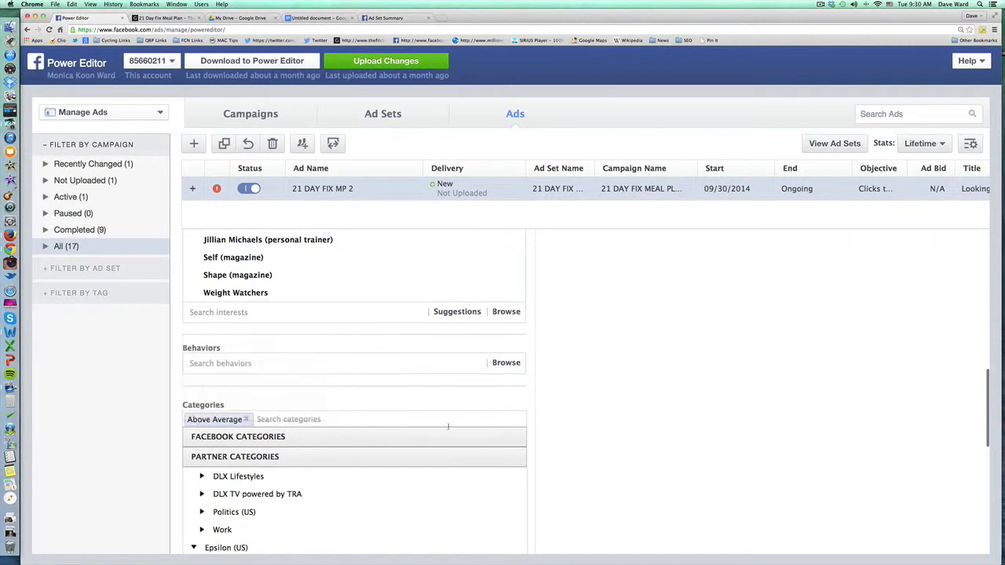
left_click(246, 419)
scroll(585, 422, "up", 10)
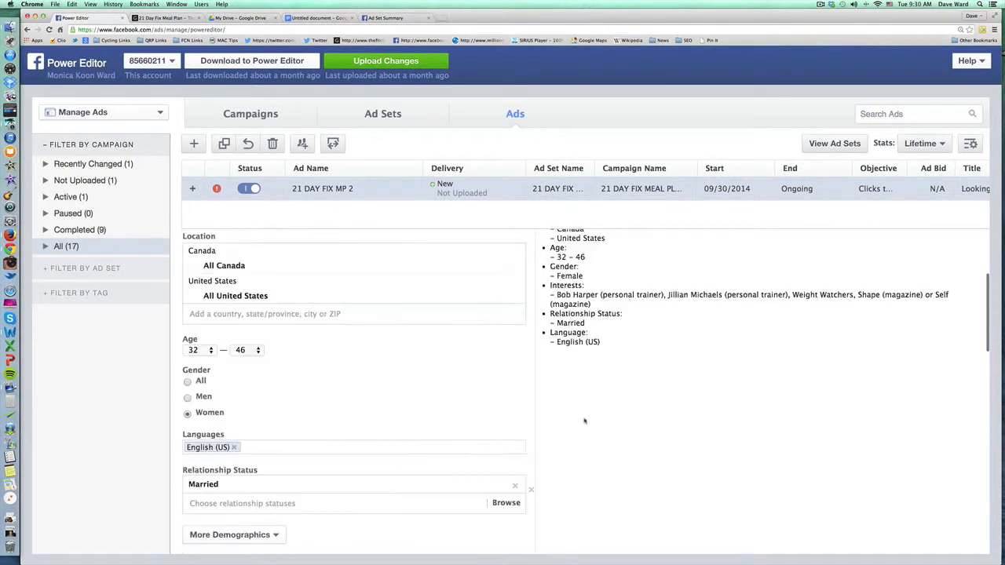
left_click_drag(541, 280, 597, 280)
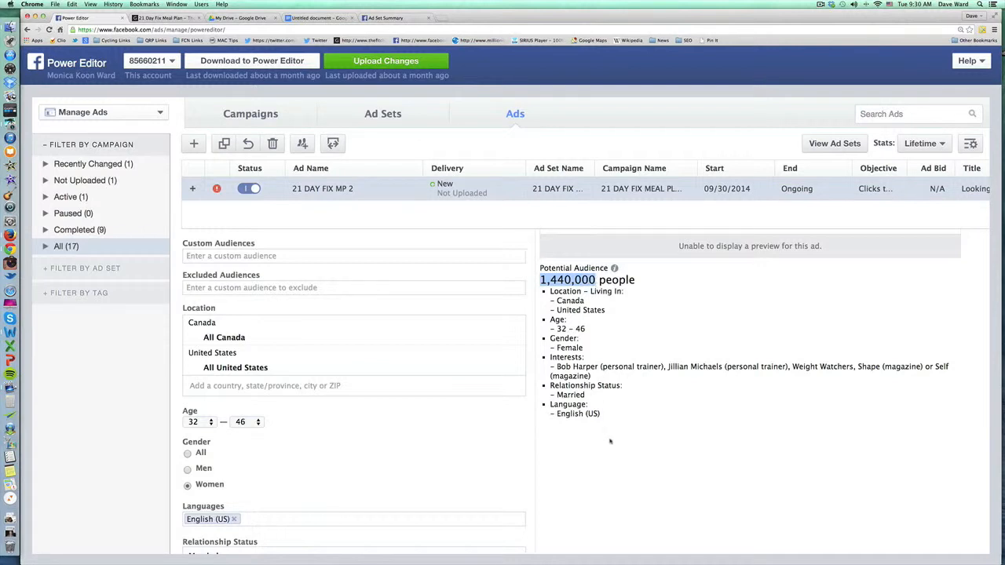
Review the connections and friends-of-connections options, the selected interests, and the potential audience summary.
scroll(606, 432, "down", 10)
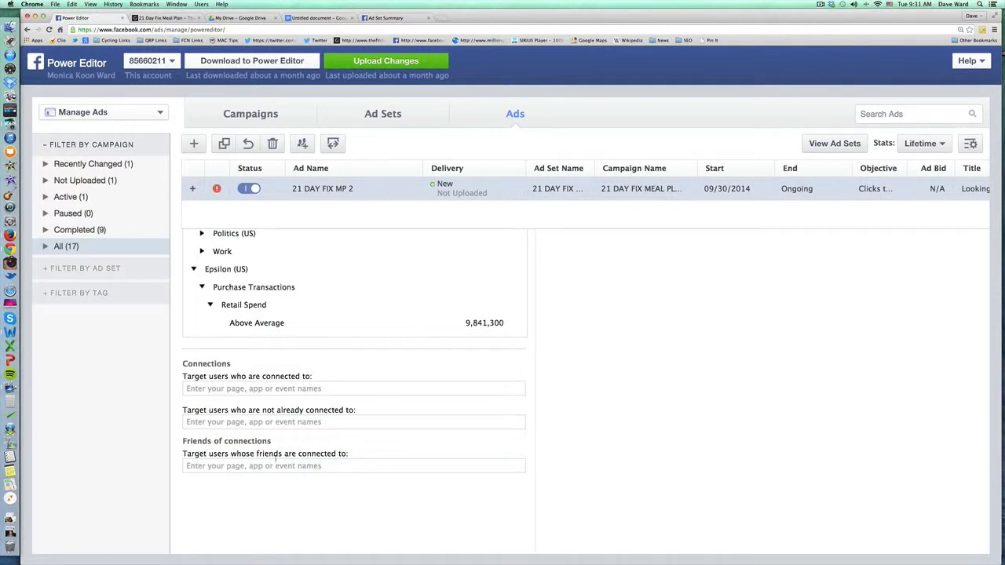
scroll(611, 439, "up", 10)
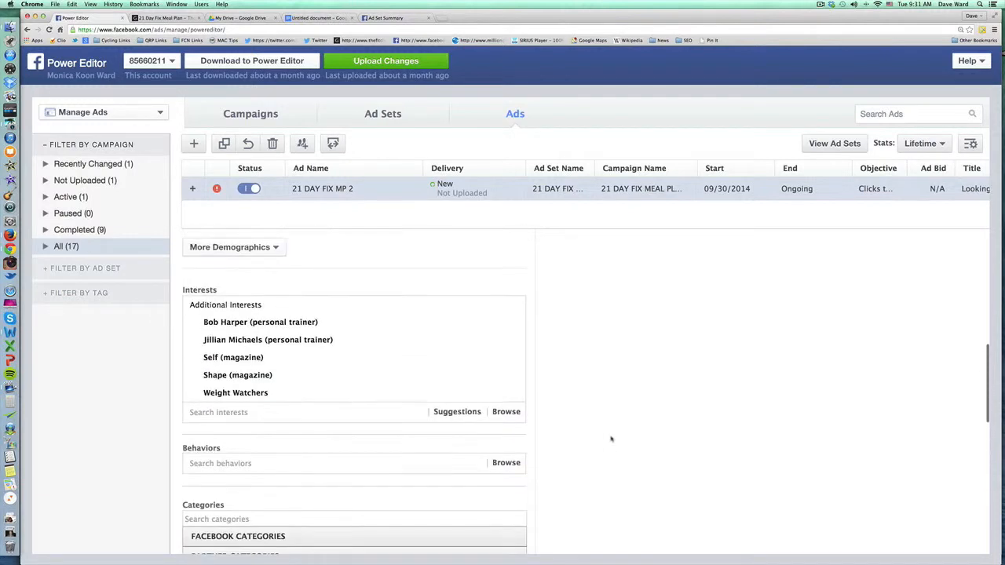
scroll(611, 439, "up", 5)
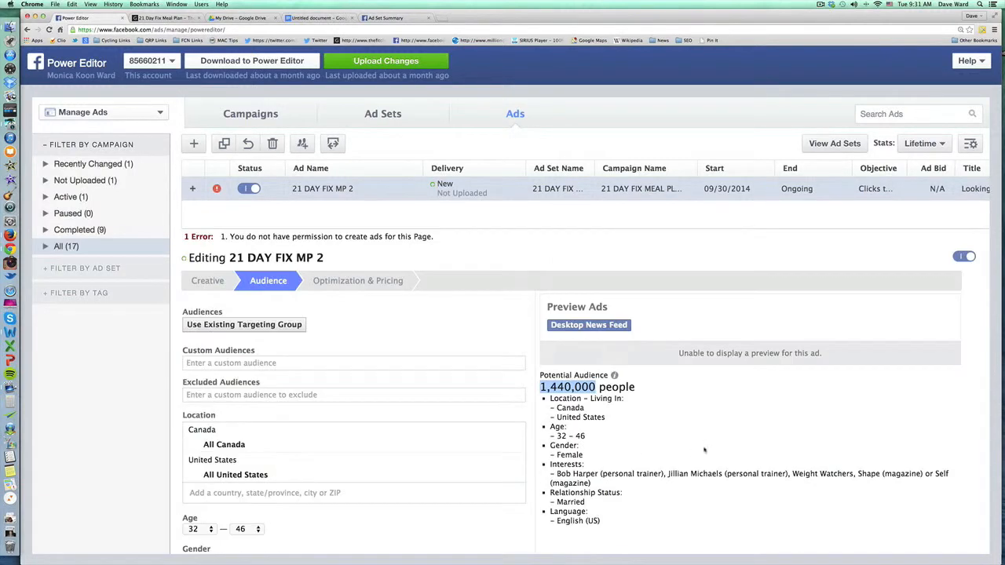
left_click(611, 474)
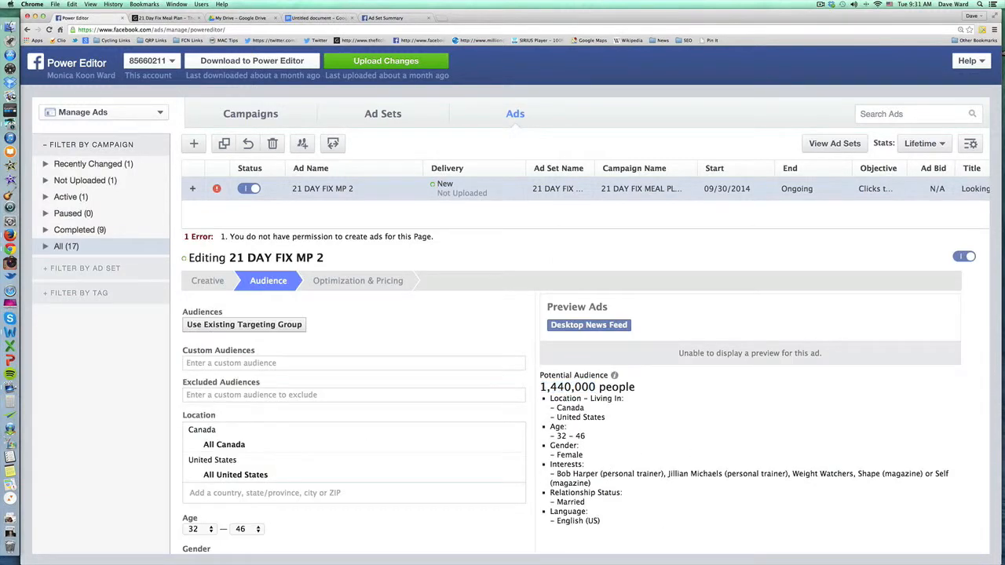
left_click_drag(540, 387, 595, 387)
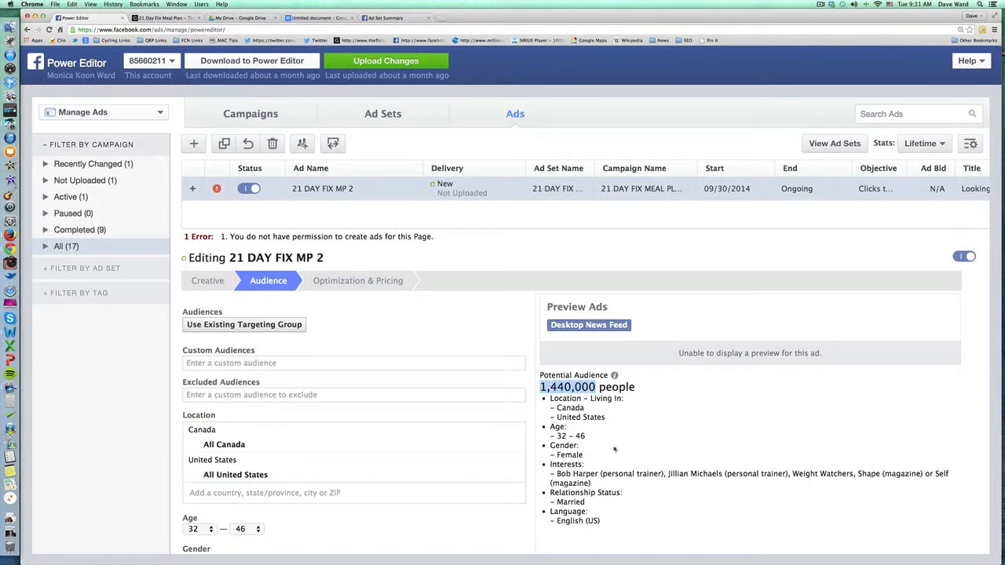
left_click(614, 450)
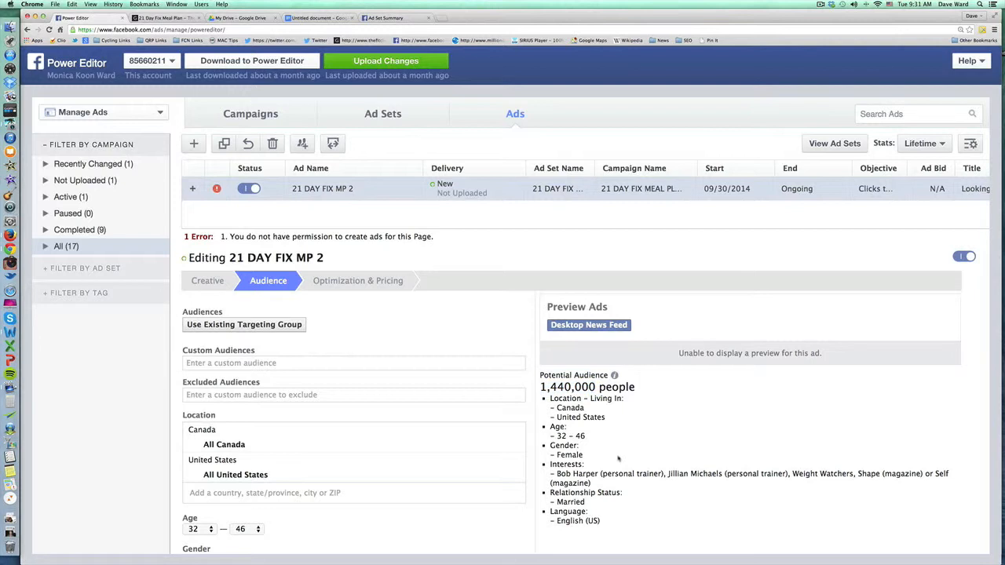
Compare the CPC, CPM and Optimized CPM bidding options in the ad's optimization and pricing settings.
left_click(348, 280)
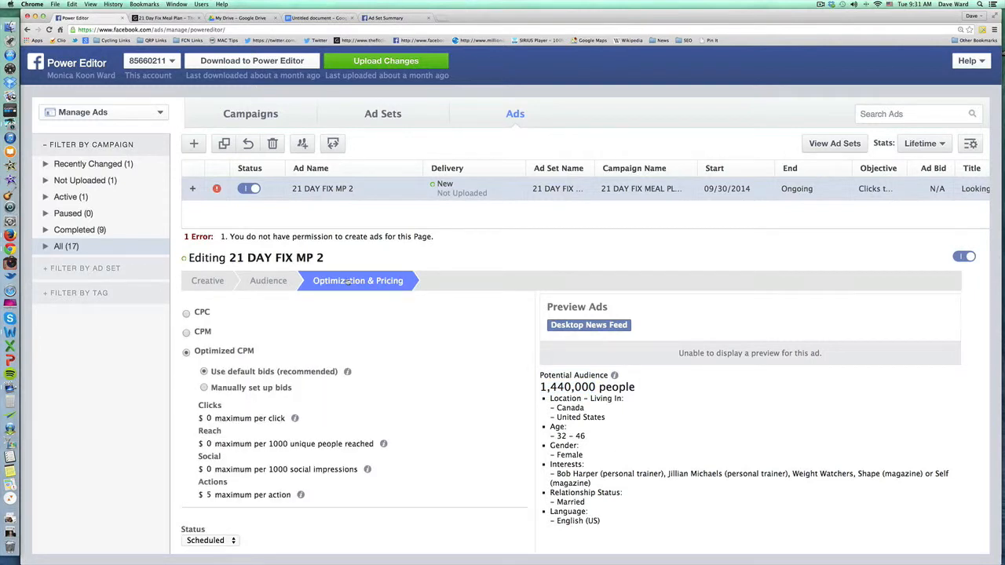
left_click(186, 313)
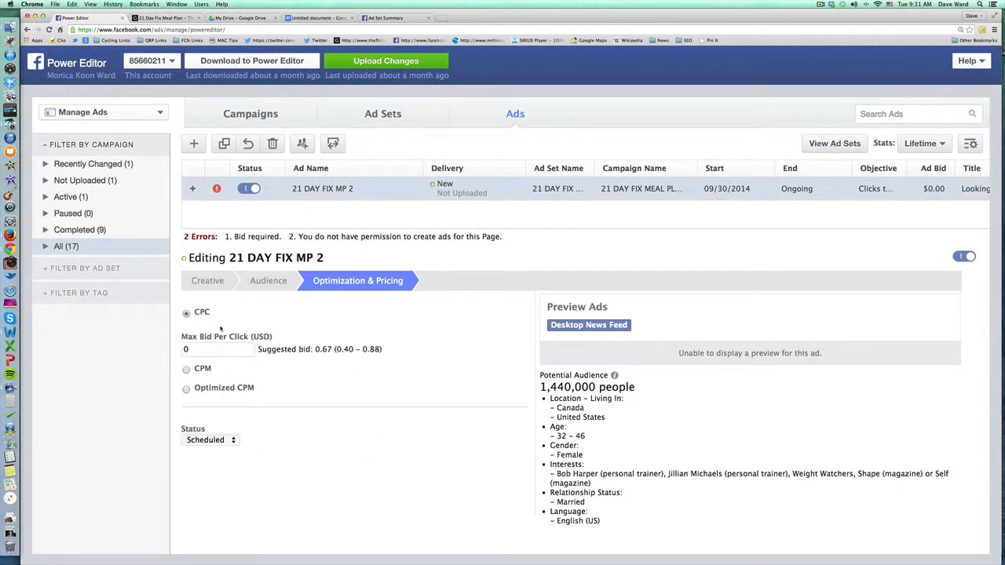
left_click(186, 372)
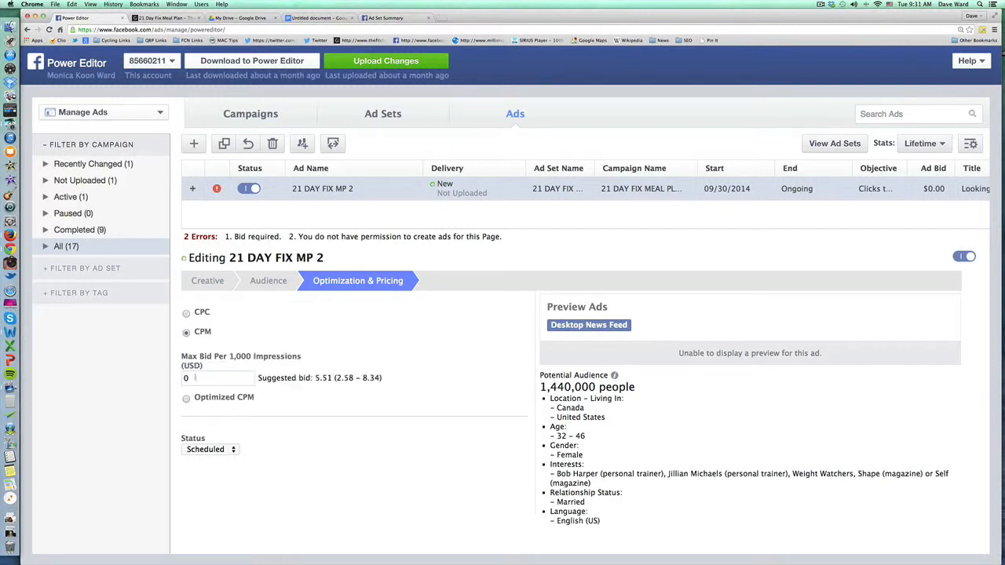
left_click(186, 400)
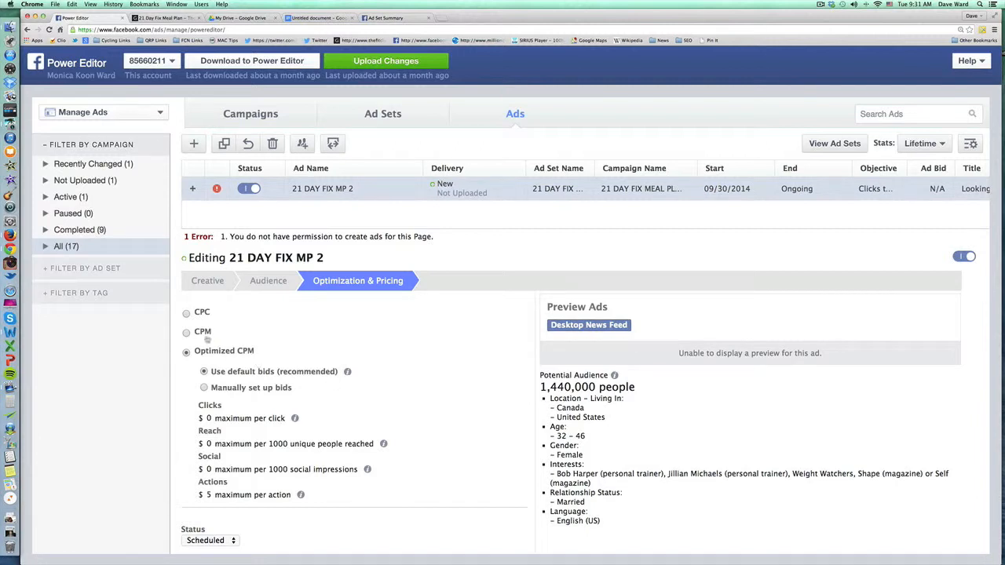
Set the ad to CPC bidding with a maximum bid per click of 0.42 USD, checking it against the suggested range.
left_click(187, 314)
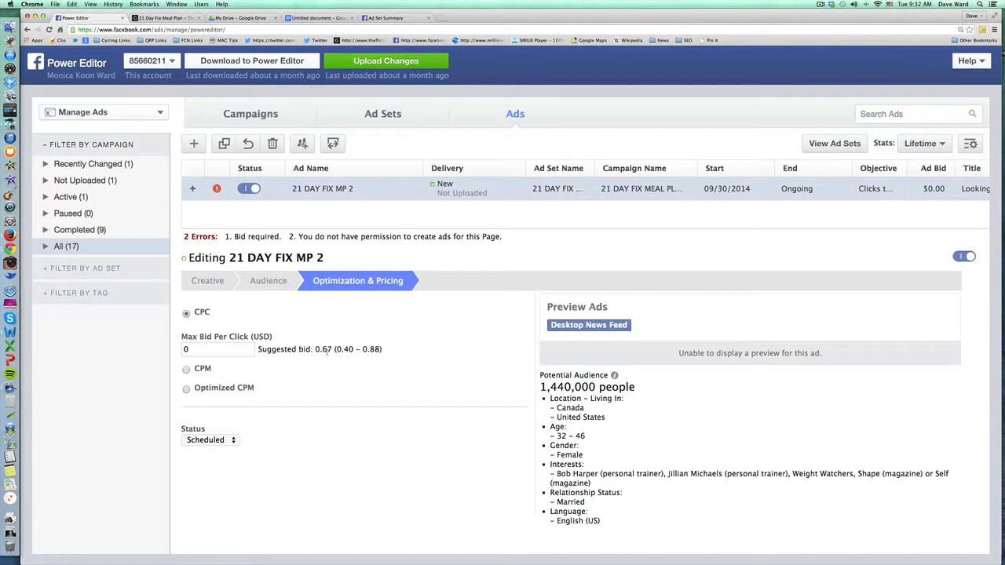
double_click(325, 349)
double_click(344, 350)
left_click(202, 349)
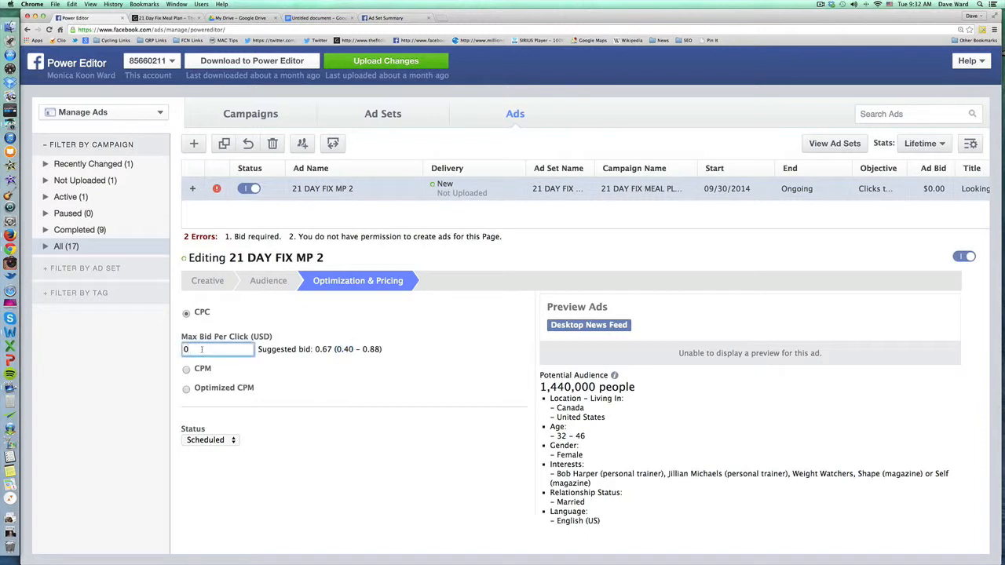
type(".42")
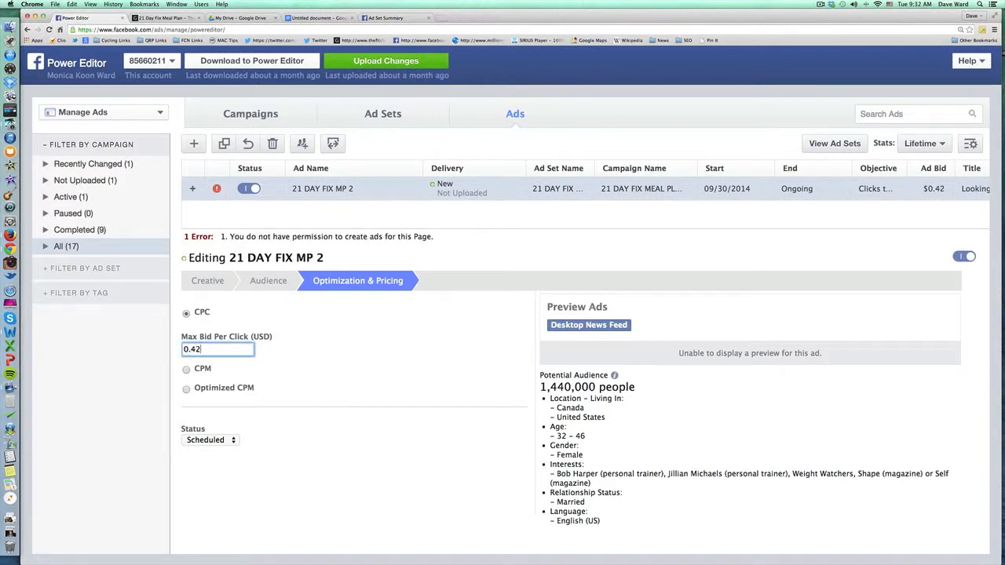
left_click(318, 364)
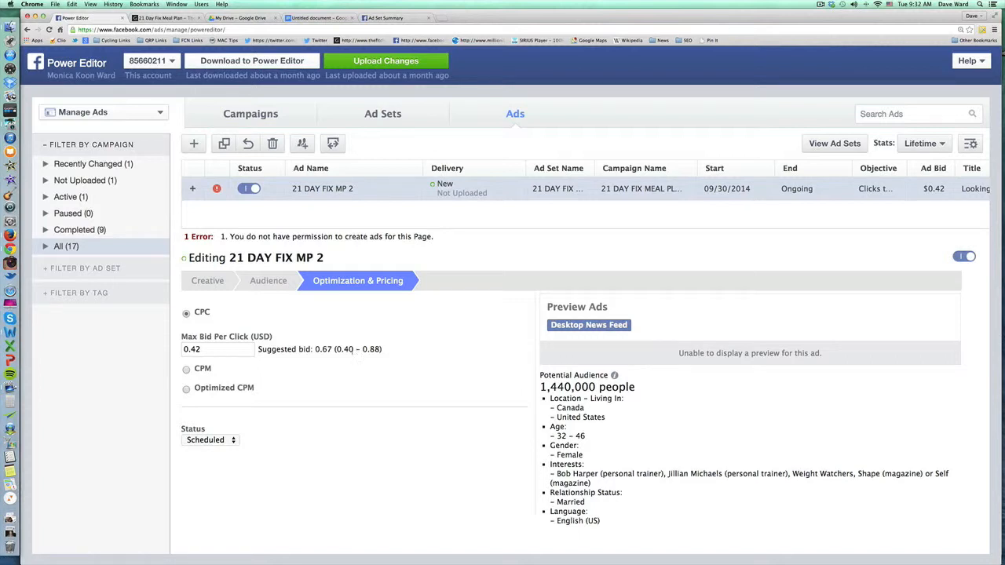
double_click(346, 350)
left_click(405, 358)
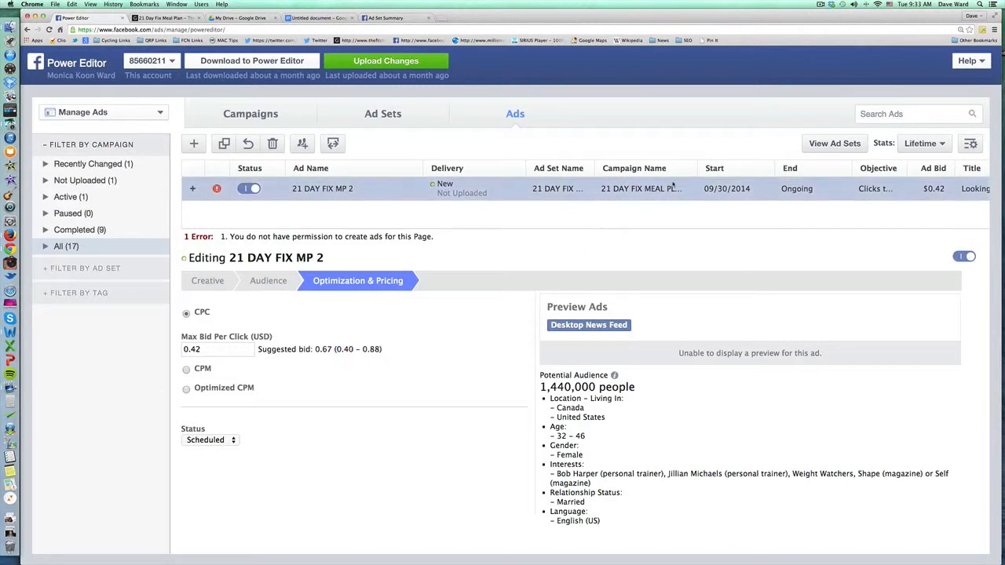
Review the 21 DAY FIX MP 2 ad's summary columns and its audience and creative settings.
scroll(668, 189, "right", 5)
scroll(672, 184, "right", 10)
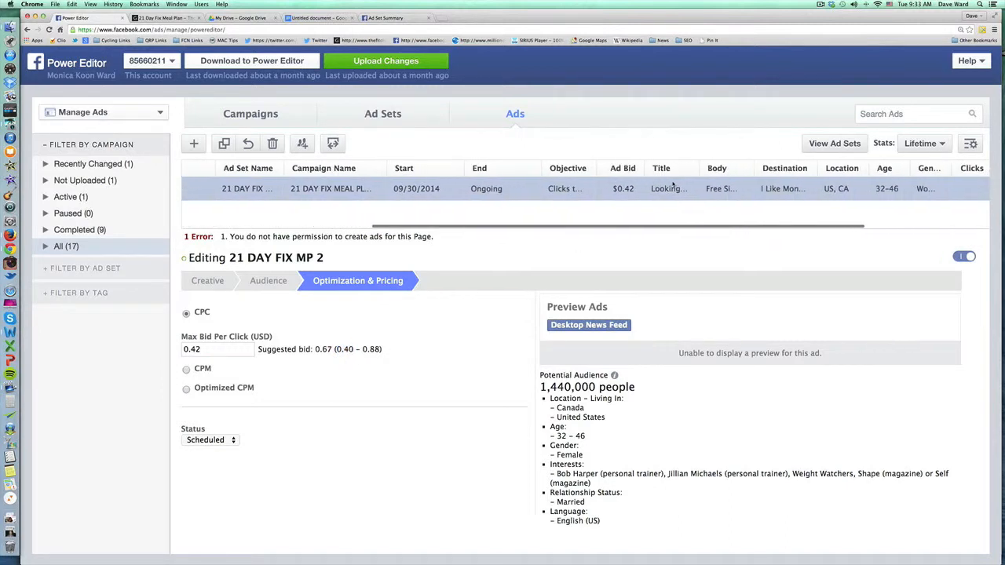
scroll(672, 183, "left", 15)
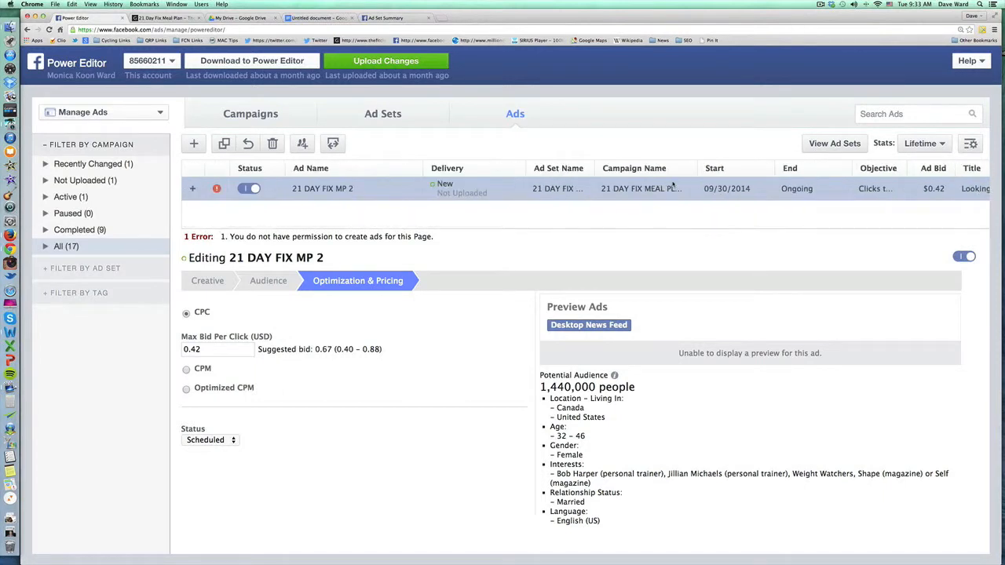
left_click(271, 281)
left_click(207, 281)
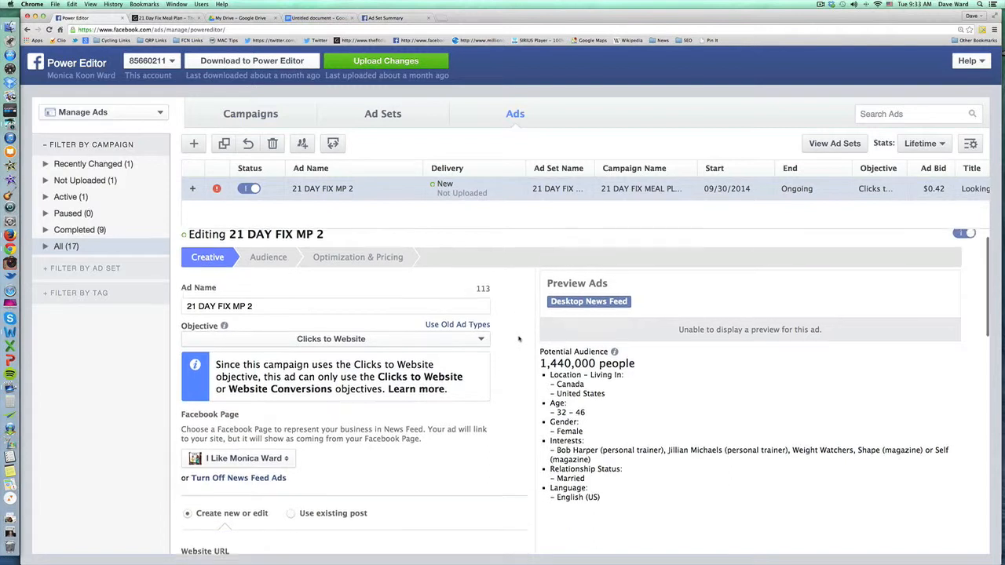
scroll(518, 339, "down", 5)
scroll(518, 339, "up", 5)
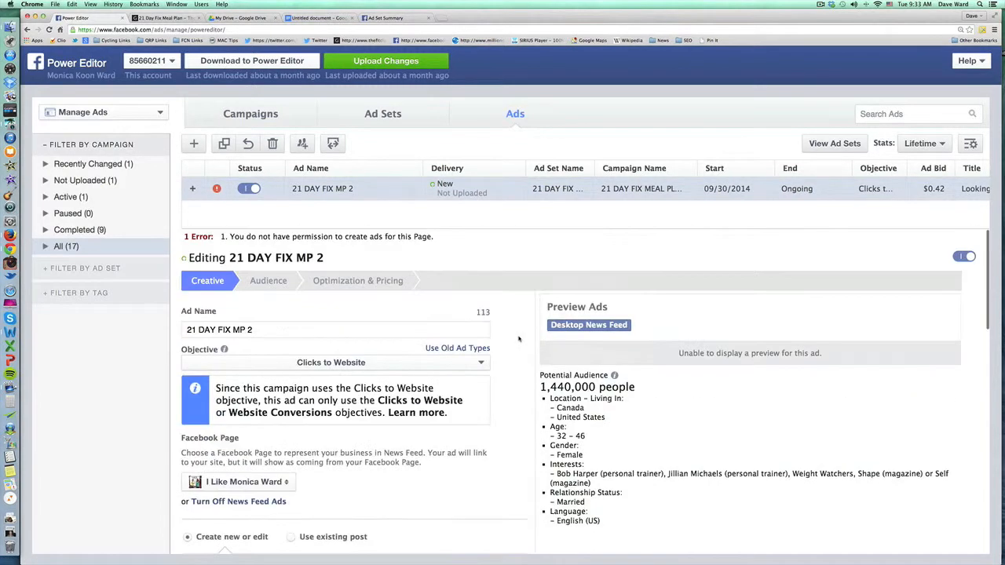
Review the 21 DAY FIX MEAL PLAN 2 campaign's objective, start date, delivery status, error and total daily budget.
left_click(246, 116)
scroll(626, 325, "down", 2)
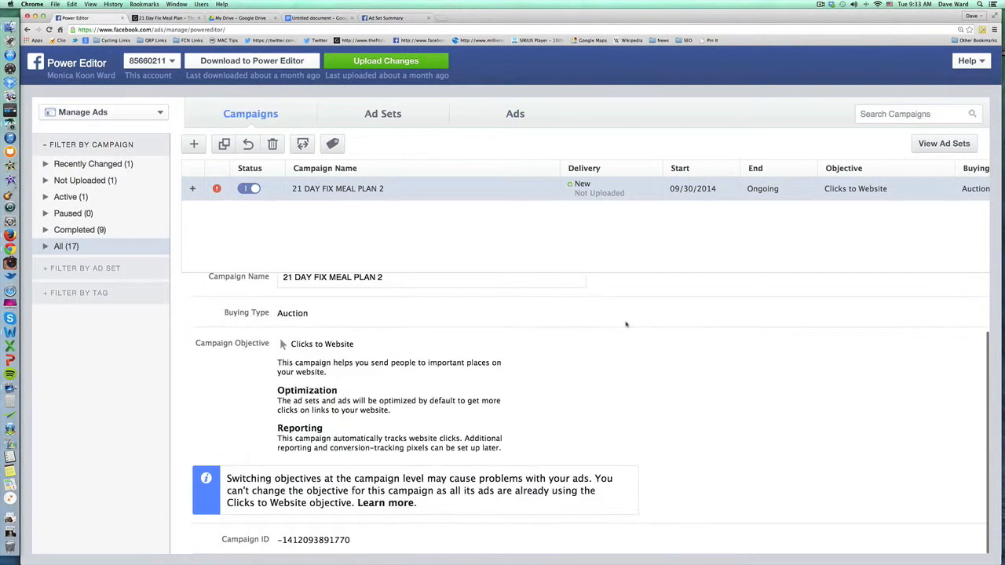
scroll(627, 324, "up", 2)
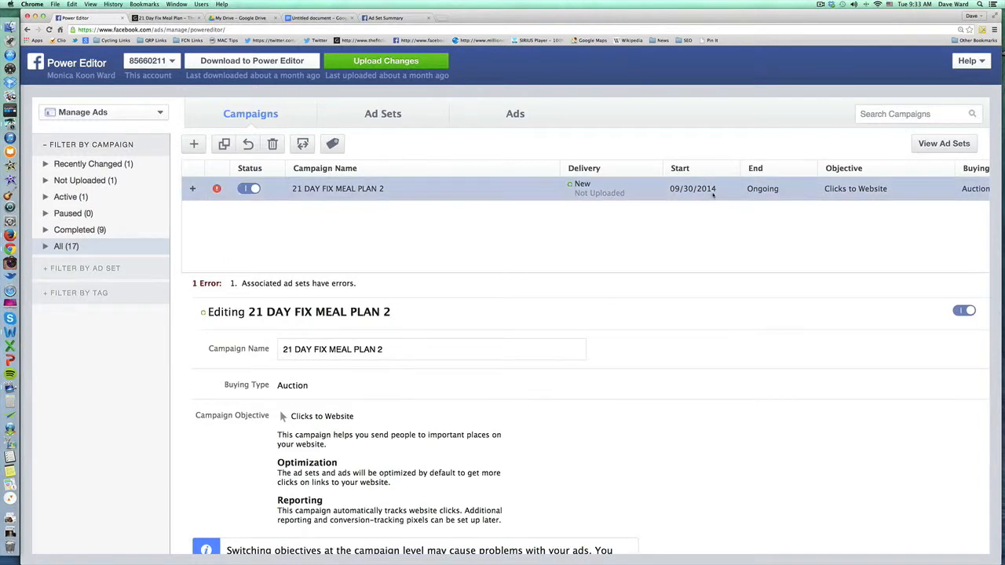
scroll(713, 195, "right", 5)
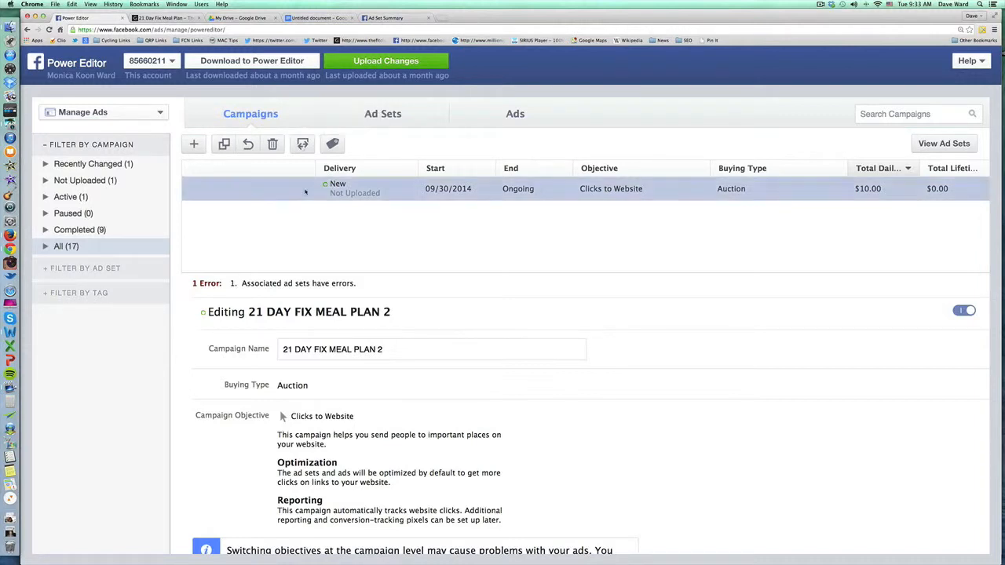
scroll(314, 214, "left", 3)
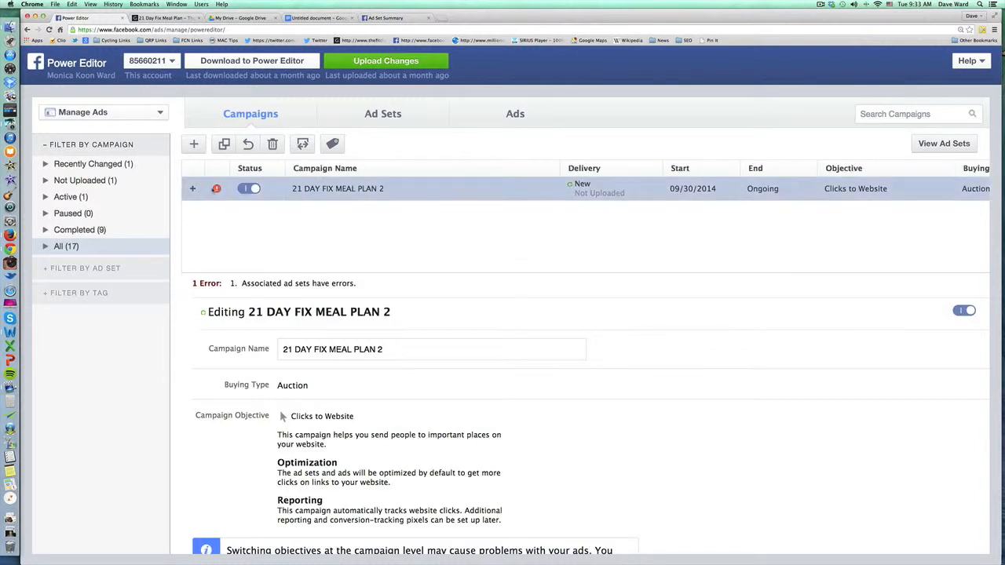
mouse_move(216, 189)
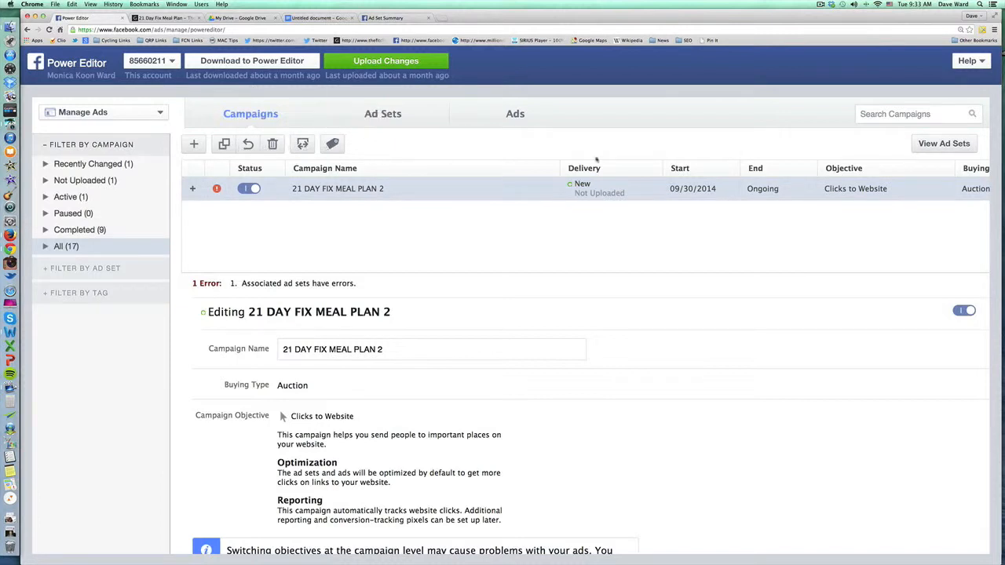
scroll(910, 205, "right", 2)
scroll(910, 205, "right", 3)
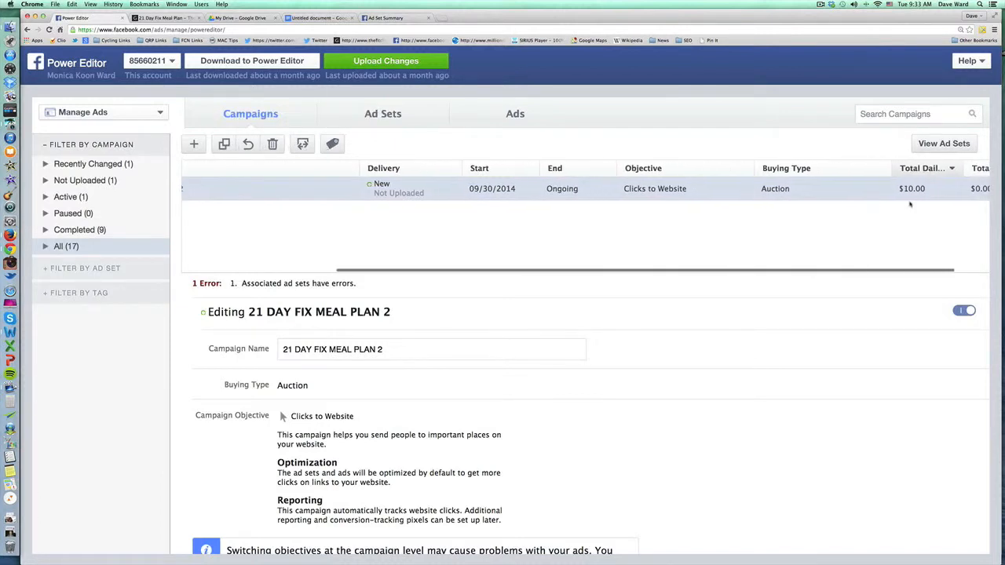
scroll(911, 205, "right", 1)
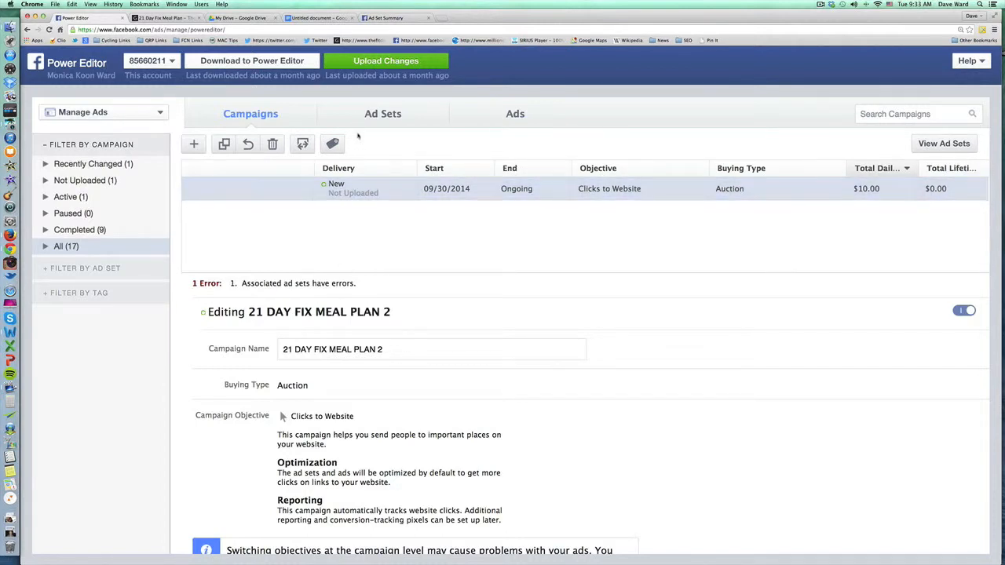
Set the 21 DAY FIX MP 2 ad set's daily budget to 5 USD and check the campaign's total daily budget.
left_click(375, 116)
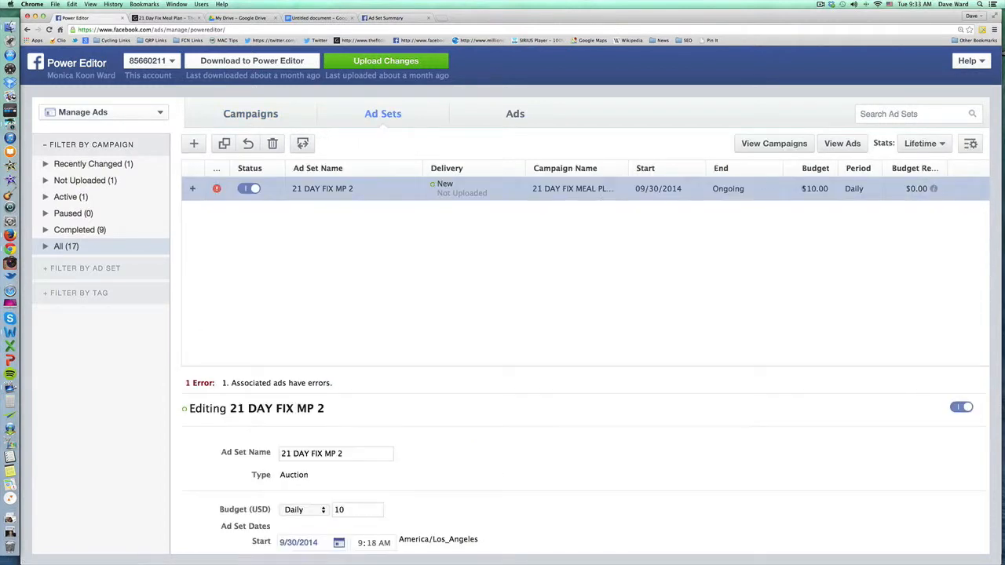
mouse_move(934, 188)
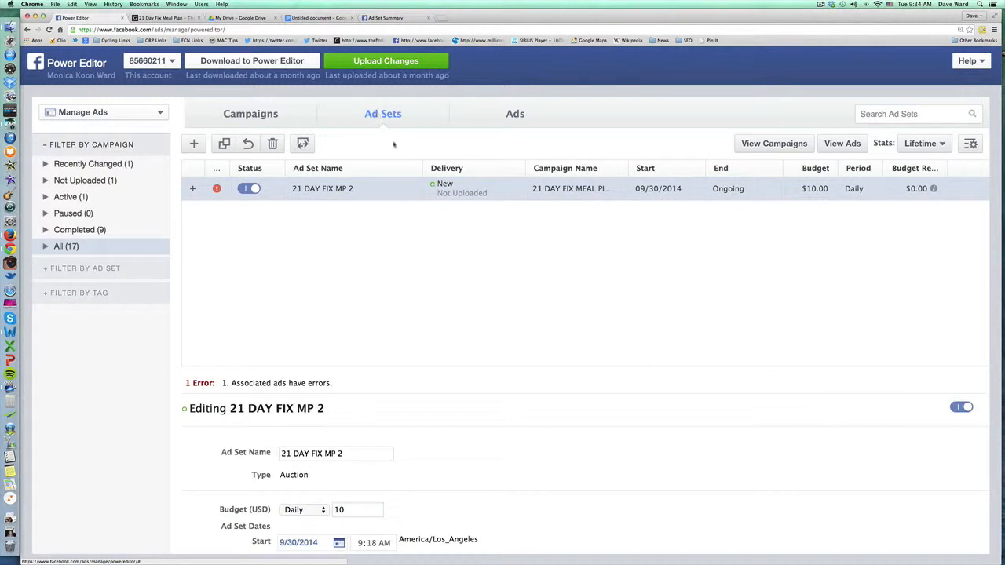
left_click(339, 510)
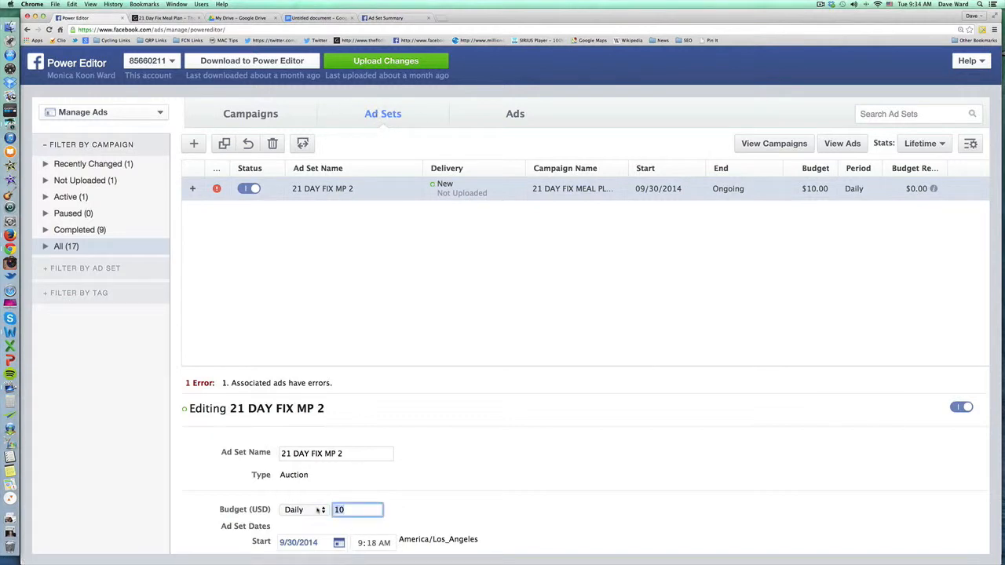
type("5")
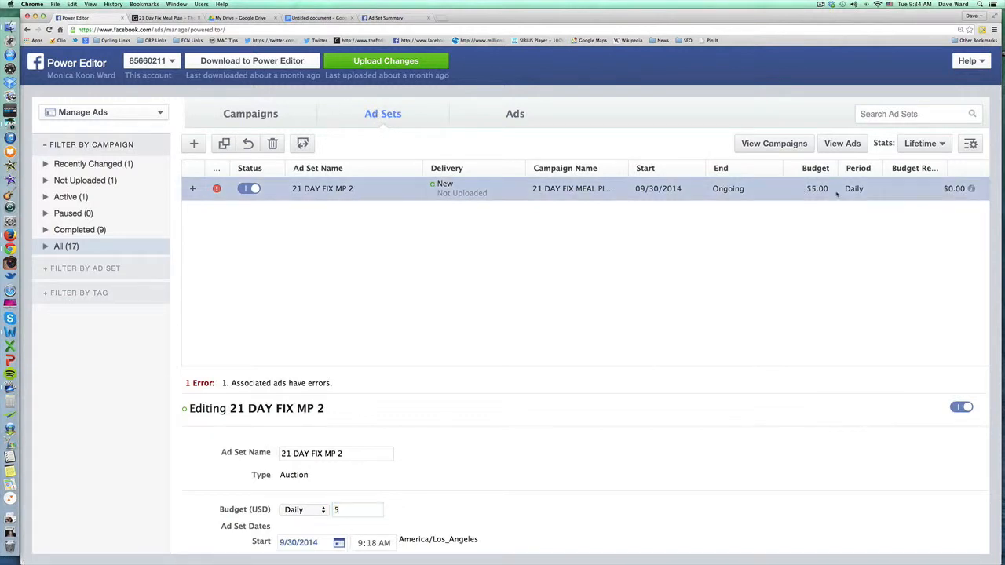
left_click(271, 114)
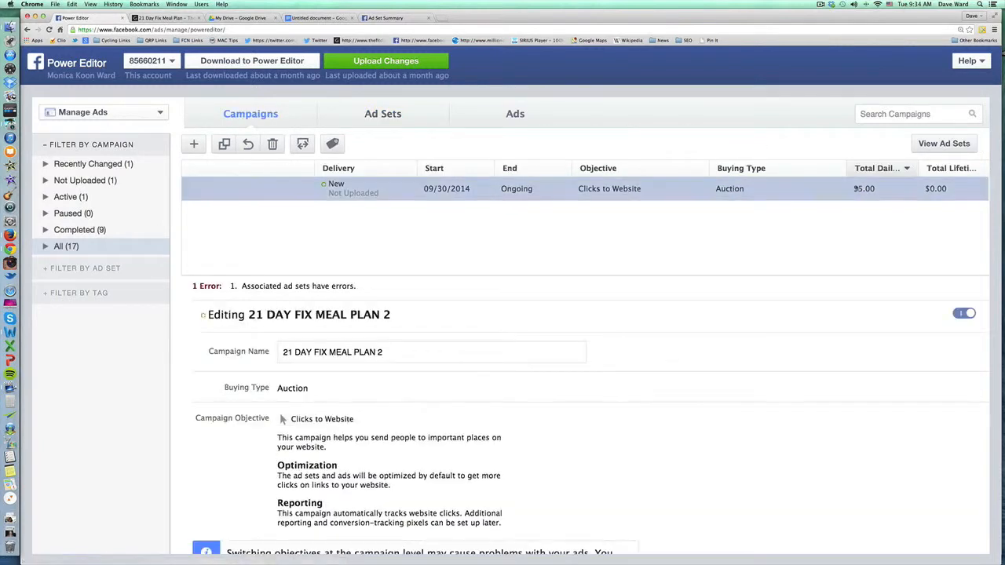
Recheck the ad's summary columns, the ad set's budget and schedule, and the ad's audience and pricing settings.
left_click(452, 120)
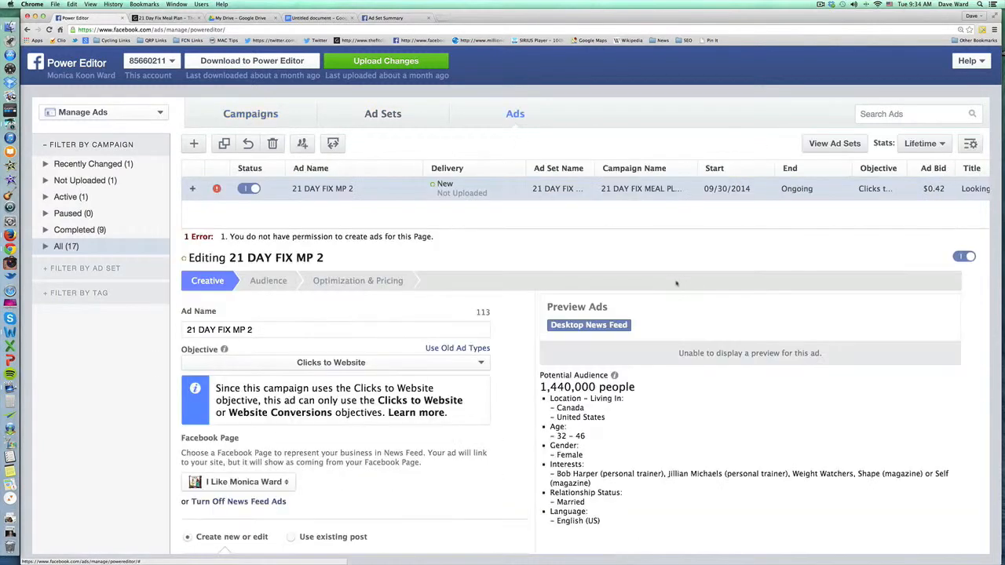
scroll(924, 189, "right", 10)
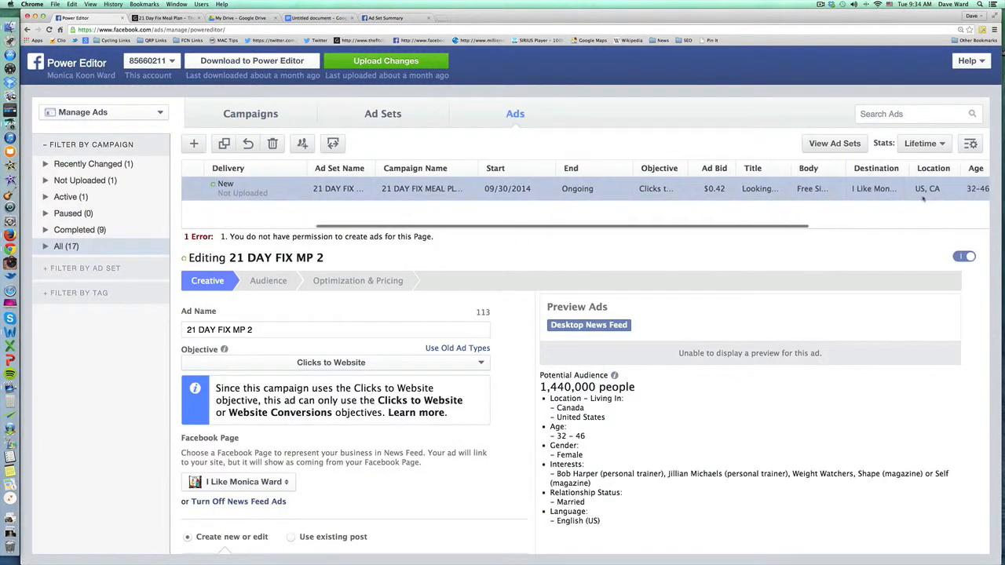
scroll(924, 198, "left", 10)
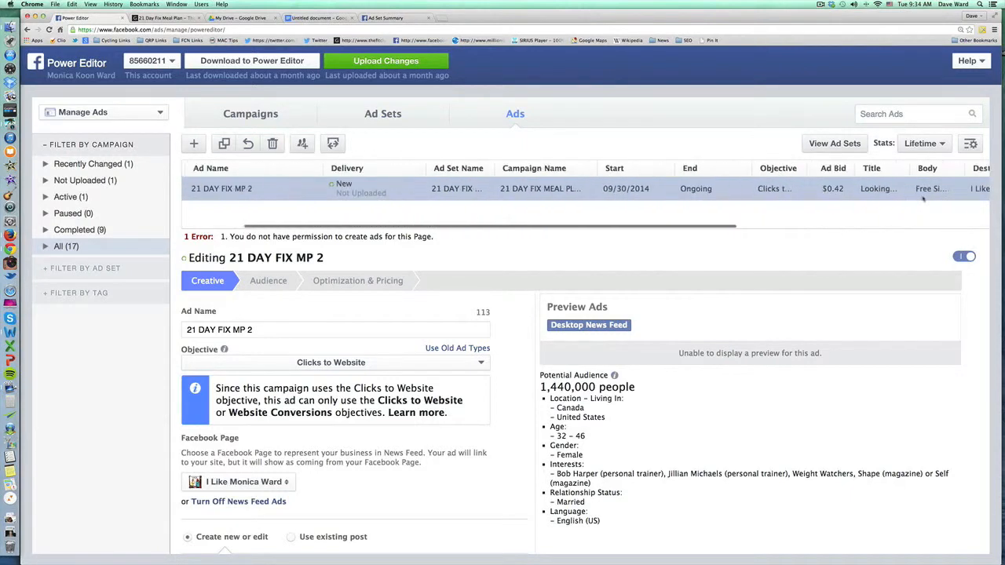
left_click(383, 114)
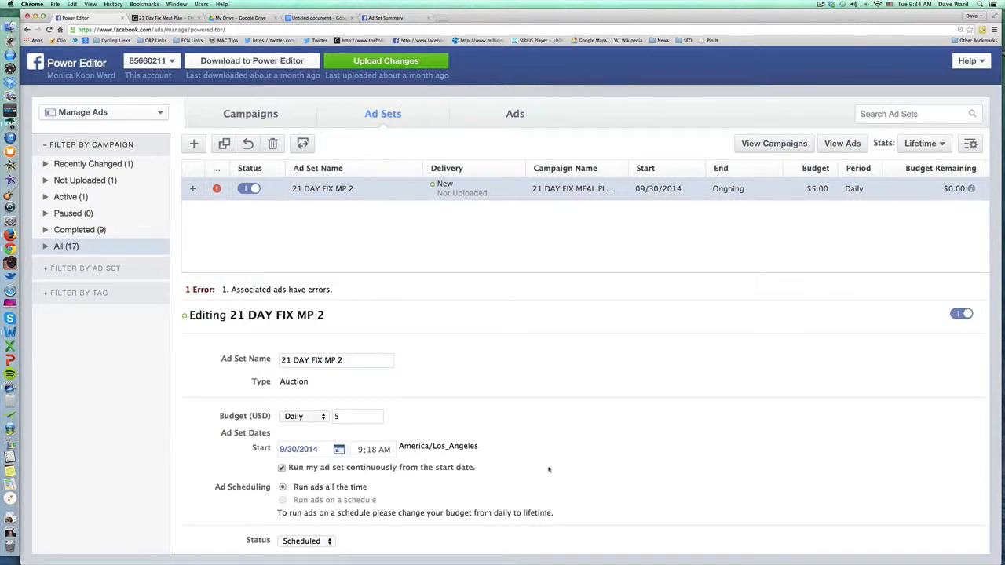
left_click(511, 115)
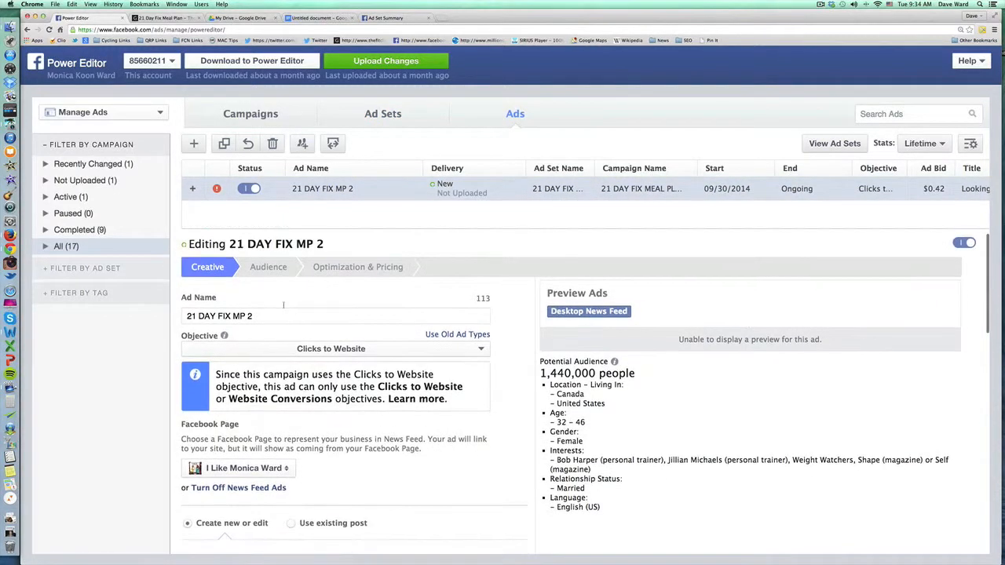
left_click(268, 264)
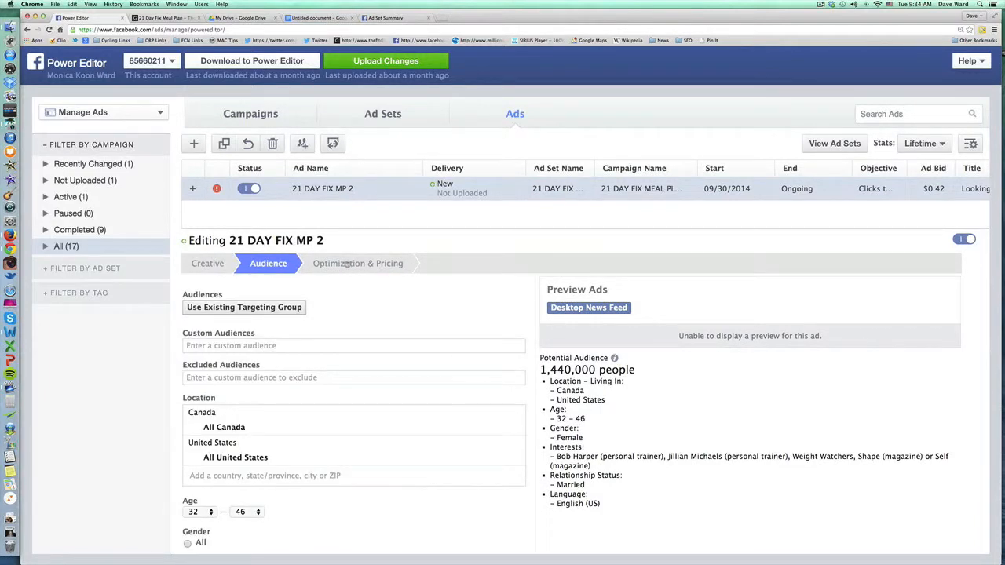
left_click(348, 263)
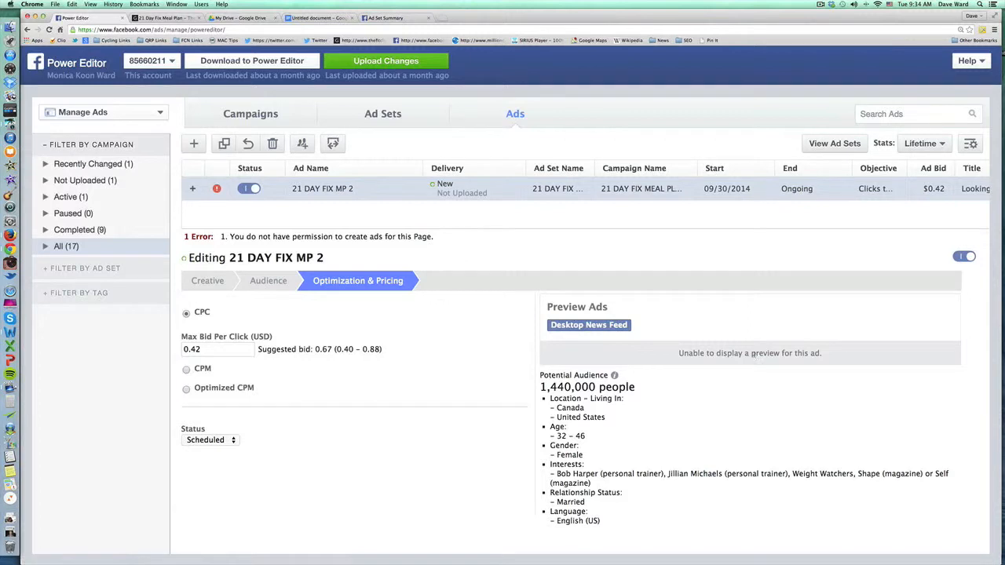
Review the ad's creative settings, including the Facebook page, website URL, text, link description, conversion tracking and placement.
left_click(212, 279)
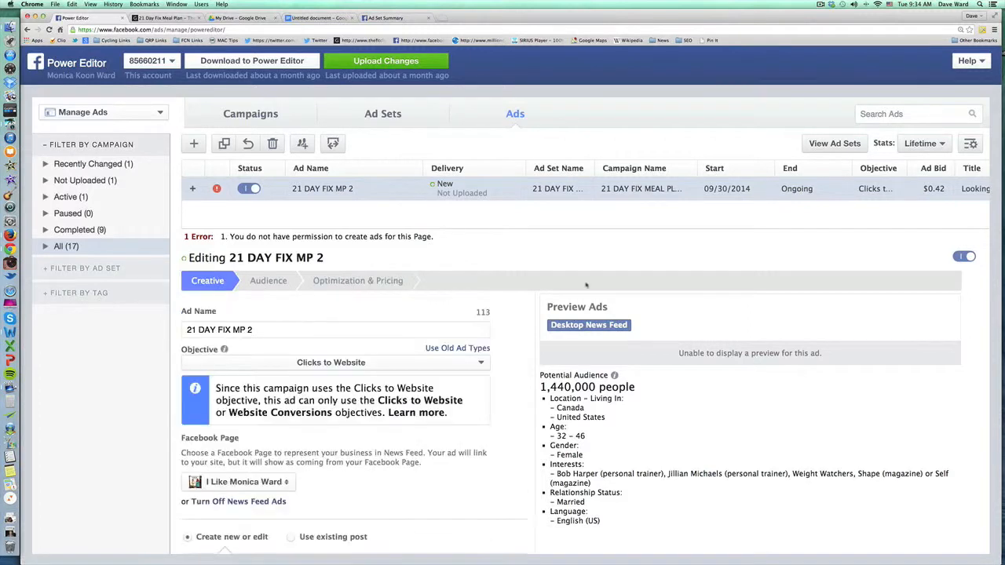
scroll(615, 289, "down", 10)
scroll(615, 289, "down", 5)
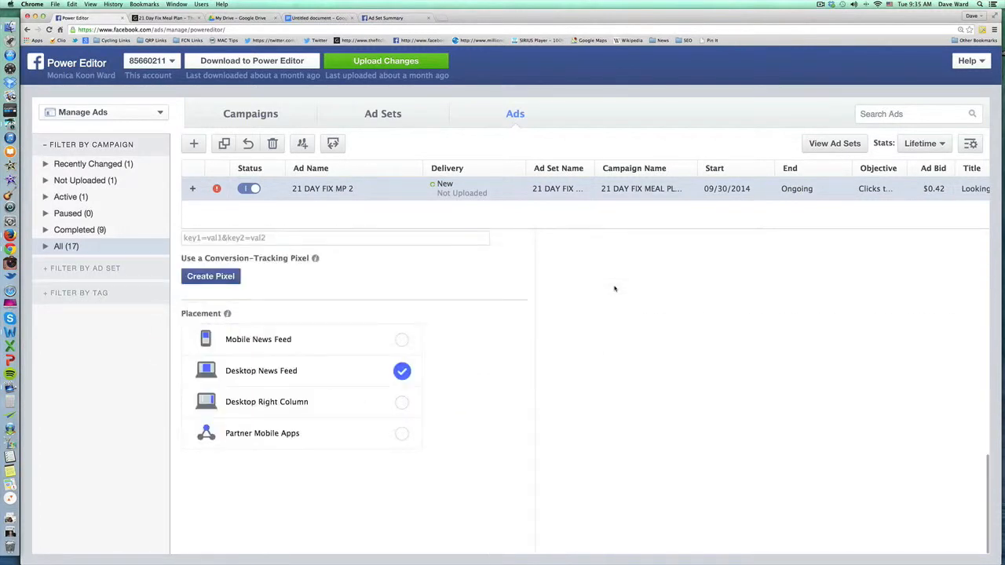
scroll(615, 289, "up", 15)
scroll(648, 349, "down", 5)
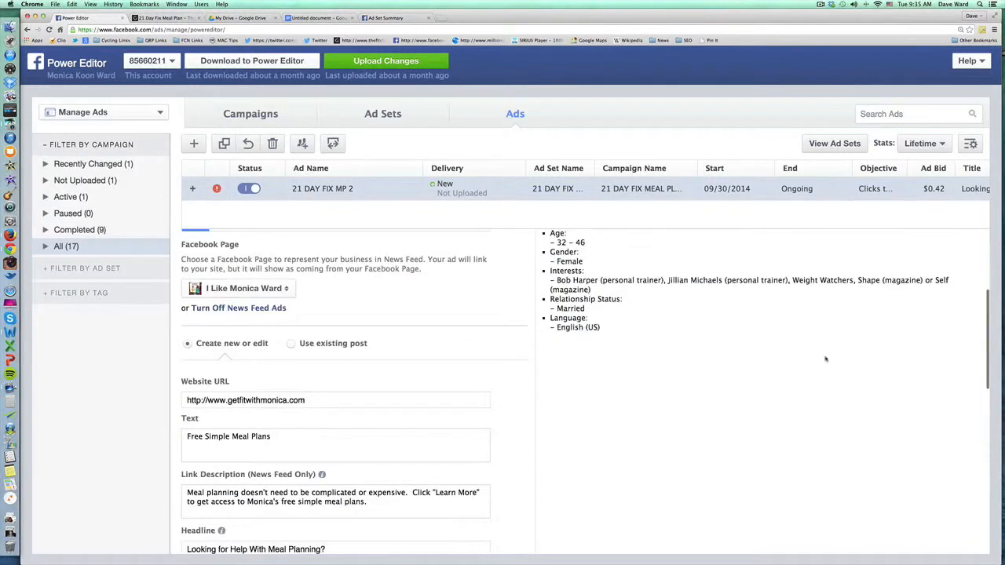
Recheck the ad's link description, headline, display link, image and call to action, and read its listed error.
scroll(763, 331, "up", 5)
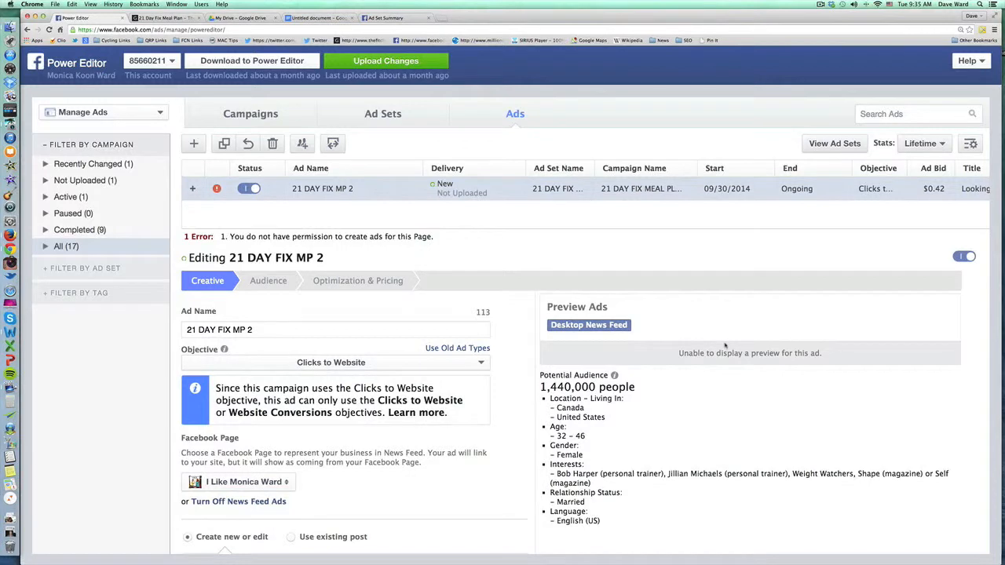
scroll(725, 345, "down", 10)
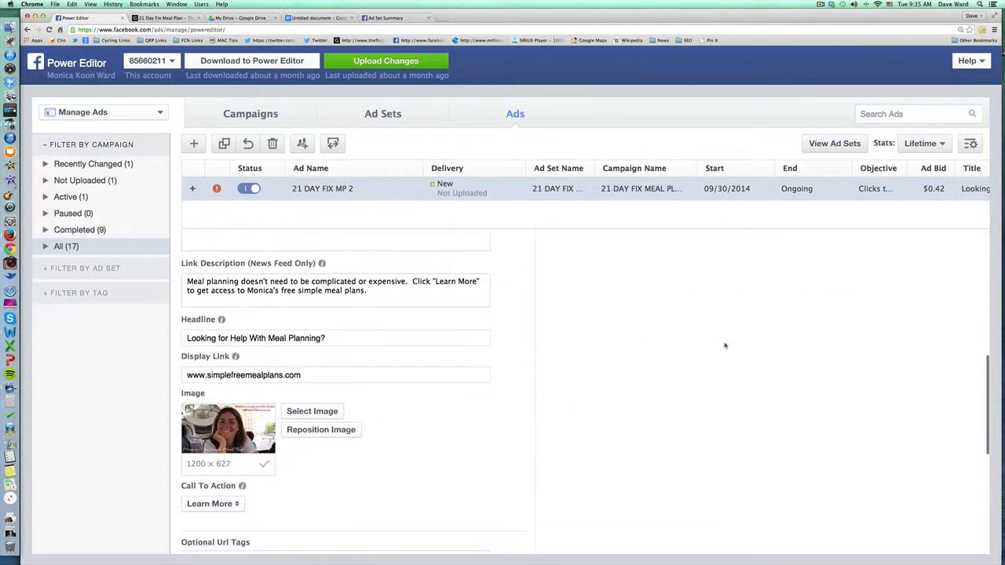
scroll(725, 345, "down", 5)
scroll(725, 345, "up", 15)
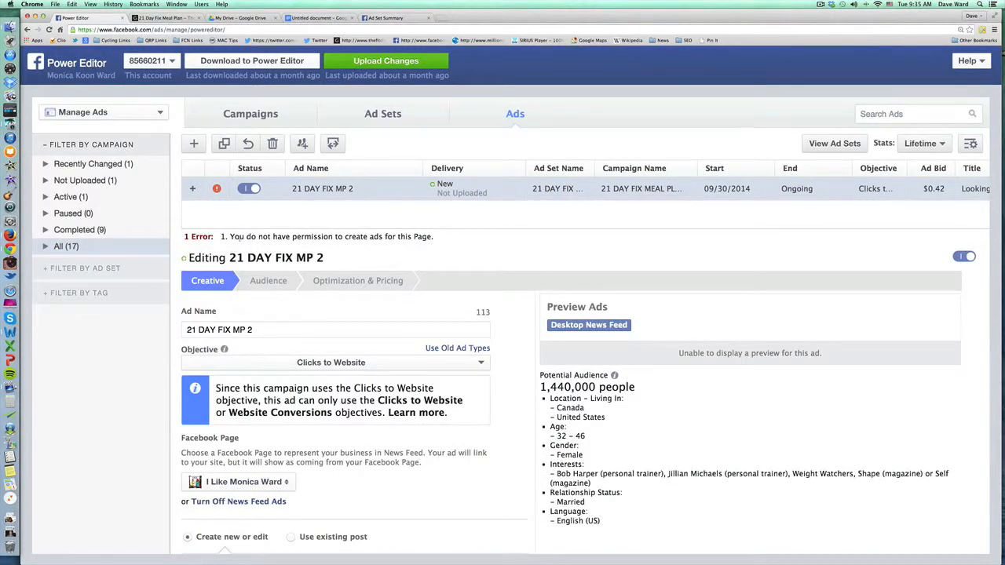
left_click_drag(230, 236, 428, 242)
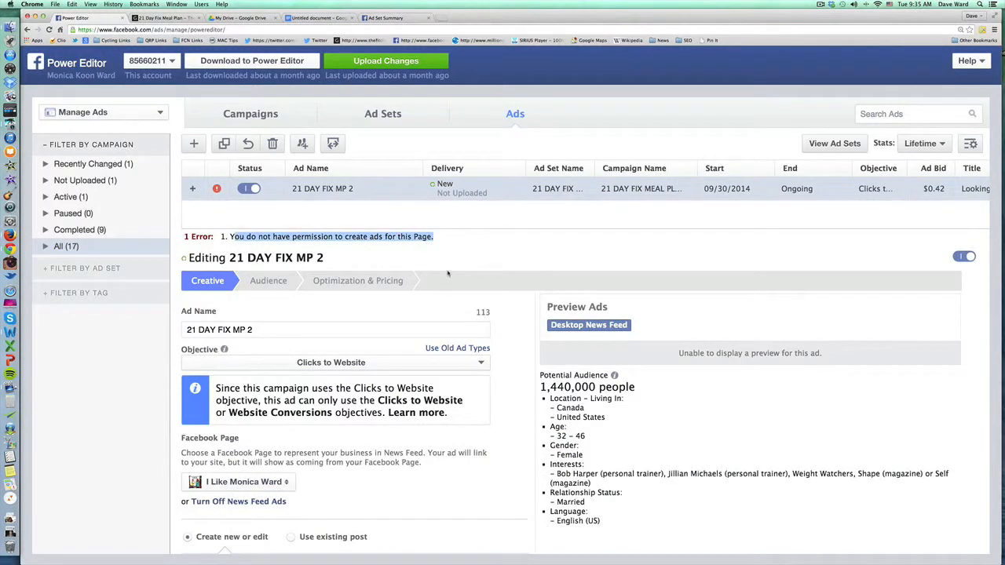
left_click(368, 245)
mouse_move(218, 190)
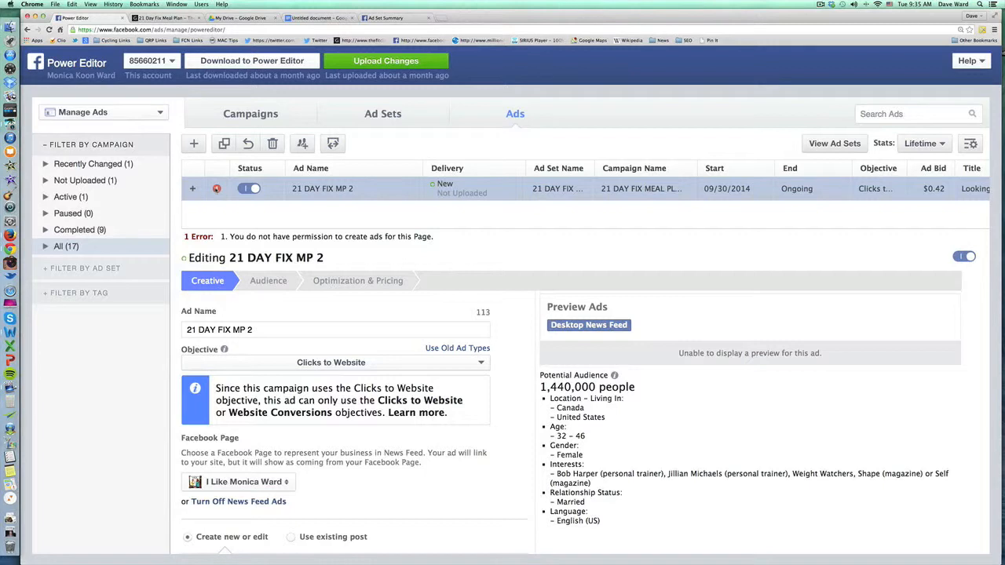
Look over the summary columns of the 21 DAY FIX MP 2 ad, including its bid and title.
left_click(193, 143)
left_click(647, 443)
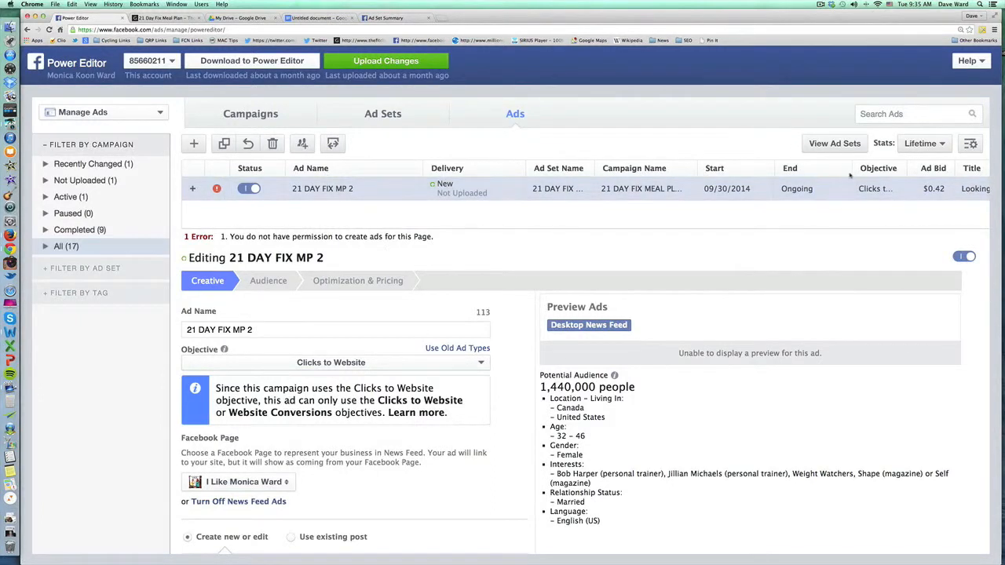
scroll(644, 190, "right", 5)
scroll(549, 188, "left", 4)
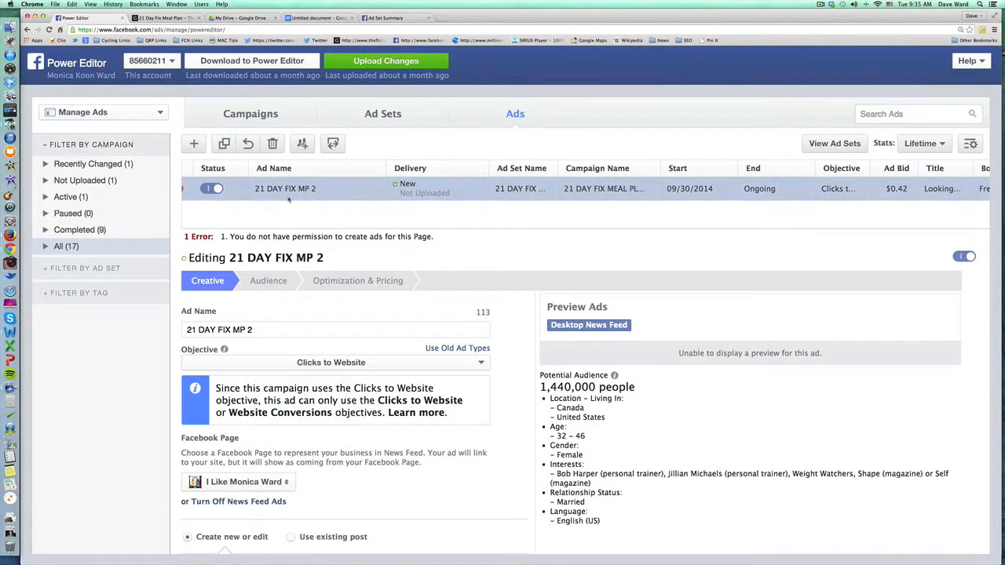
scroll(233, 187, "left", 2)
Upload the changes with all ads included, even those with errors, and dismiss the upload summary.
left_click(382, 64)
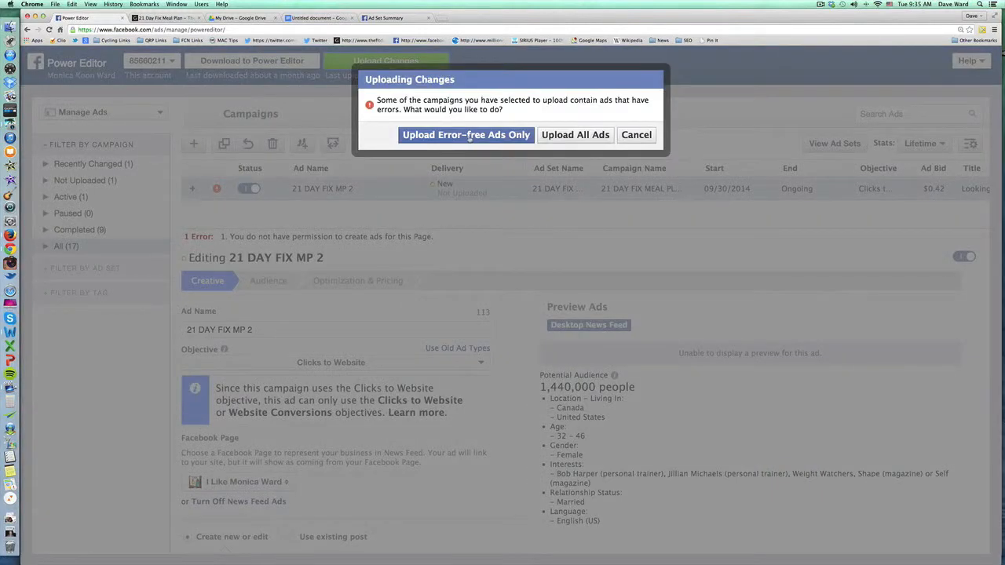
left_click(582, 135)
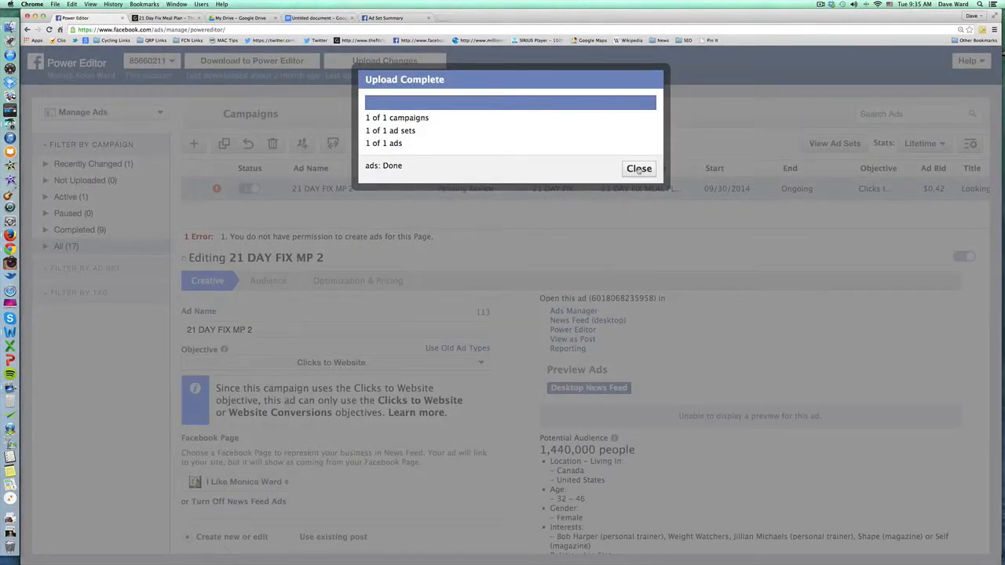
left_click(640, 169)
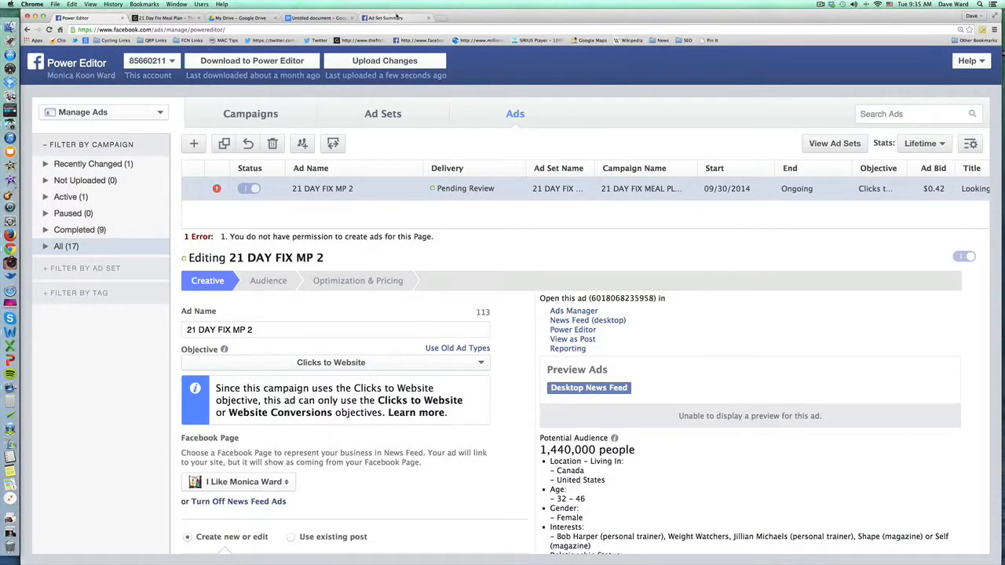
Switch to the Facebook ad set summary tab and go through the personal profile to the ads management page.
left_click(398, 17)
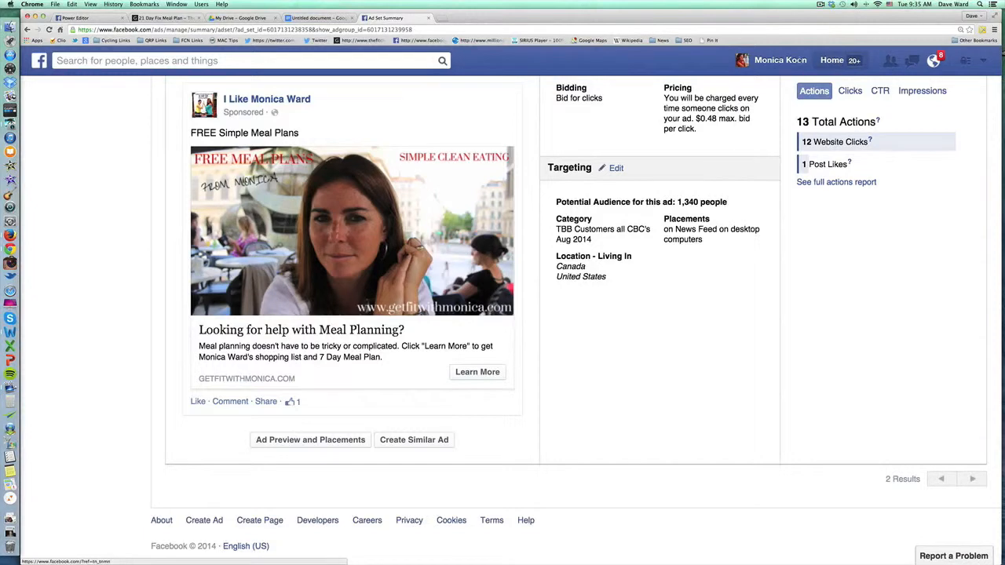
left_click(797, 60)
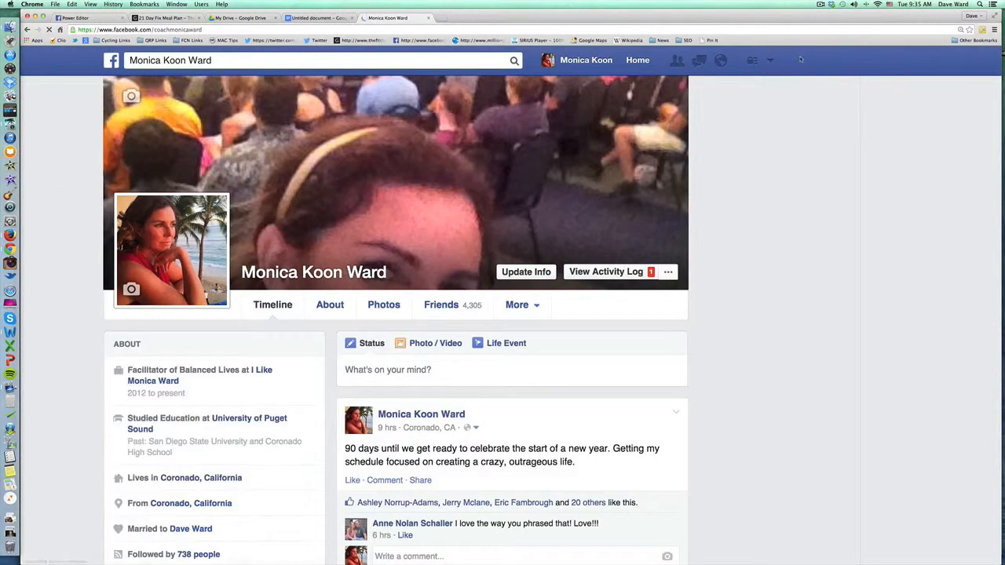
left_click(771, 60)
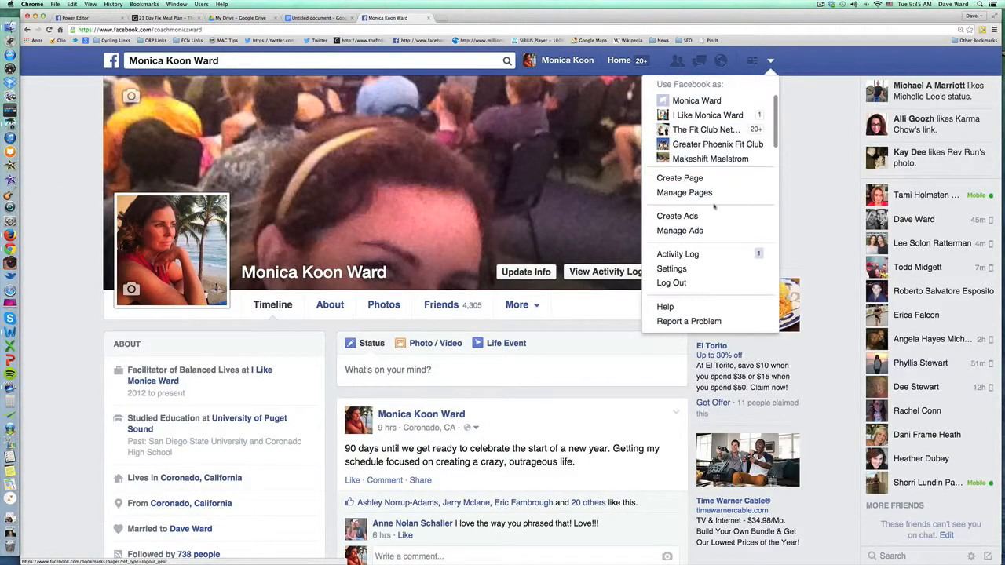
left_click(694, 231)
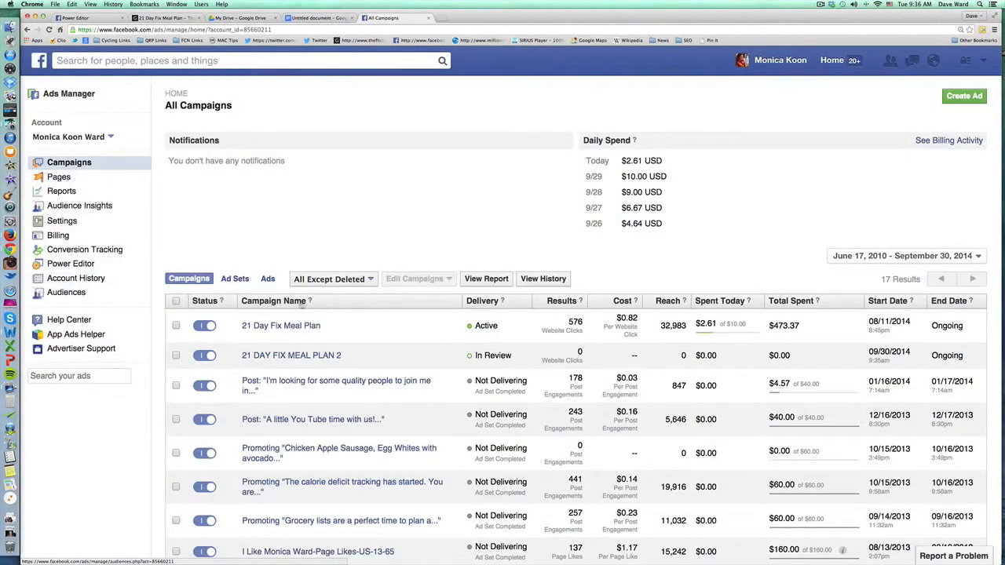
Open the 21 DAY FIX MEAL PLAN 2 campaign and review its ad's preview, delivery status, bidding and targeting.
left_click(314, 355)
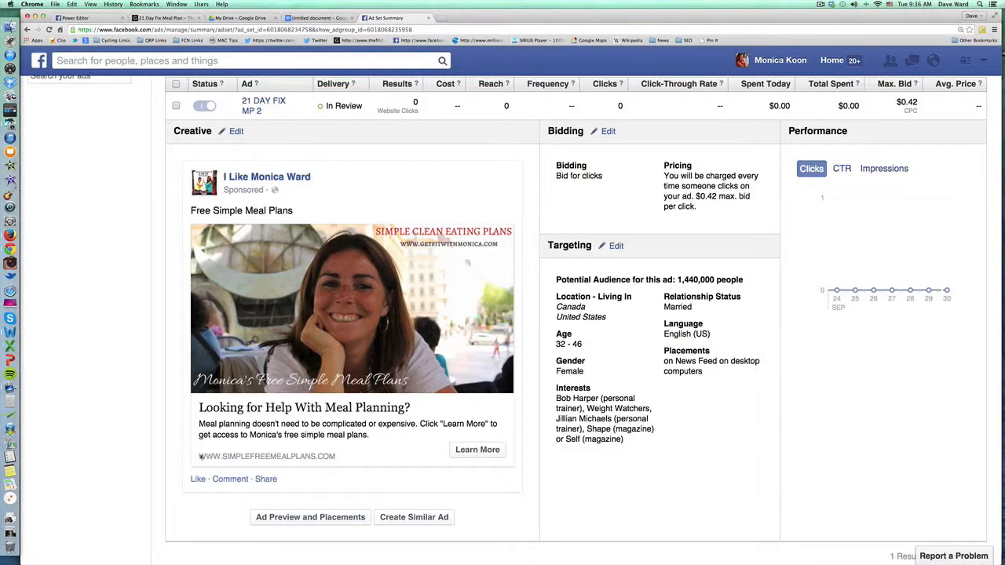
scroll(405, 439, "up", 1)
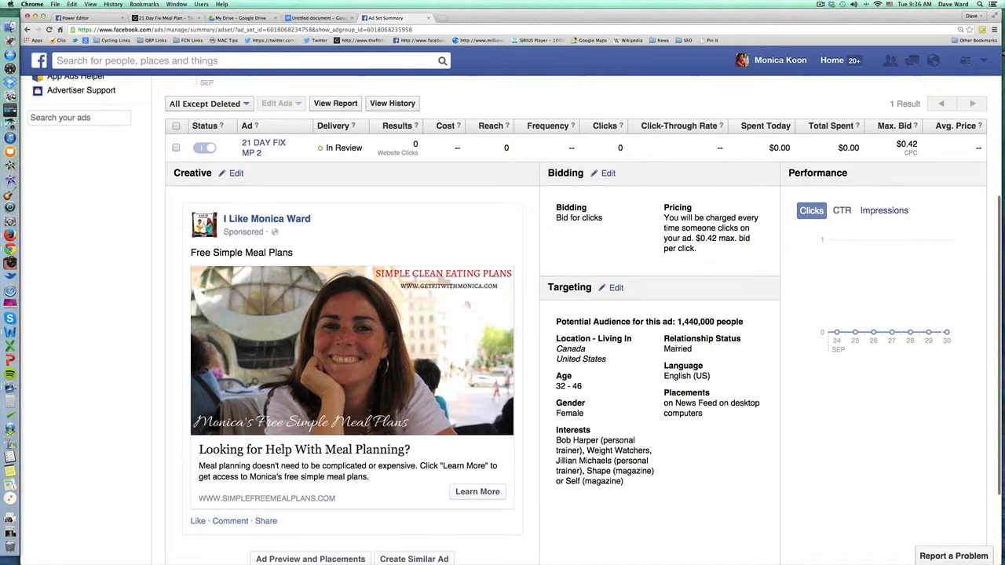
scroll(362, 295, "up", 3)
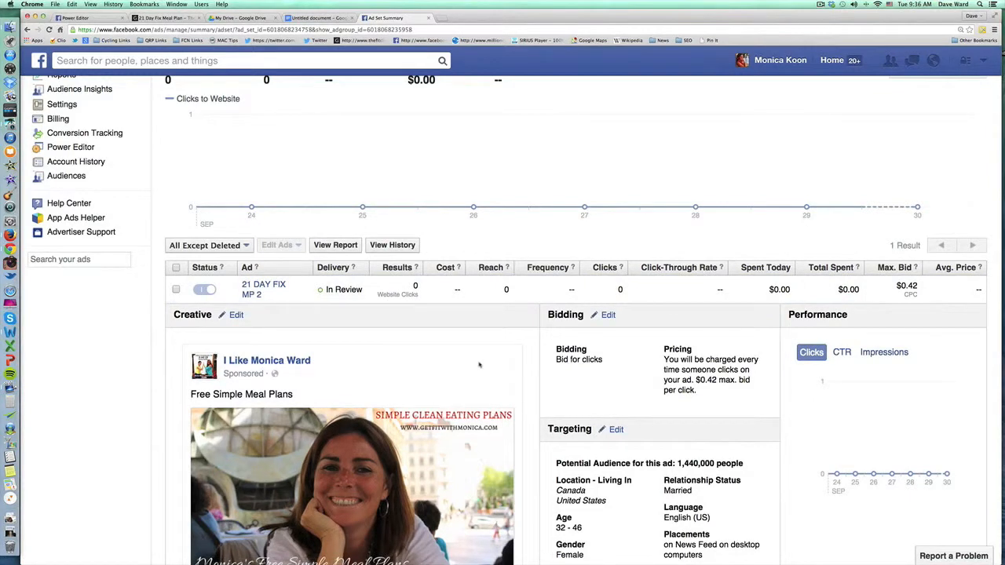
left_click(828, 7)
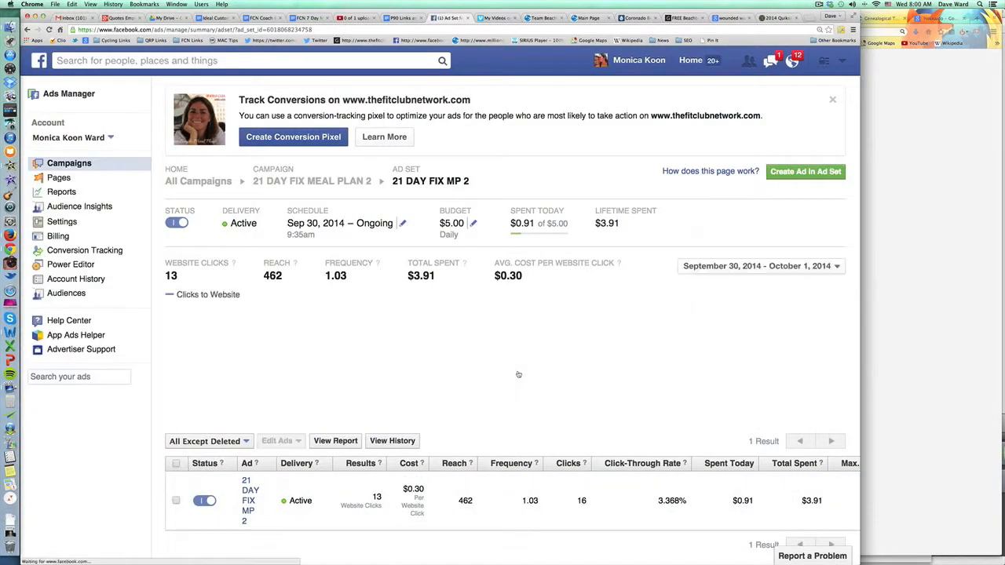
Expand the details of the 21 DAY FIX MP 2 ad and check its results, cost and total actions.
scroll(518, 375, "down", 2)
left_click(248, 445)
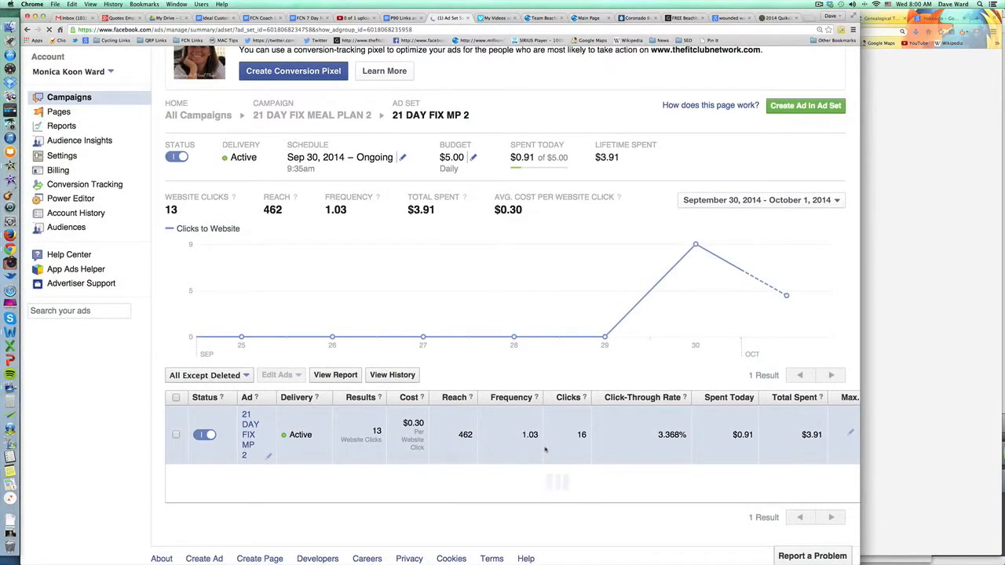
scroll(545, 450, "down", 5)
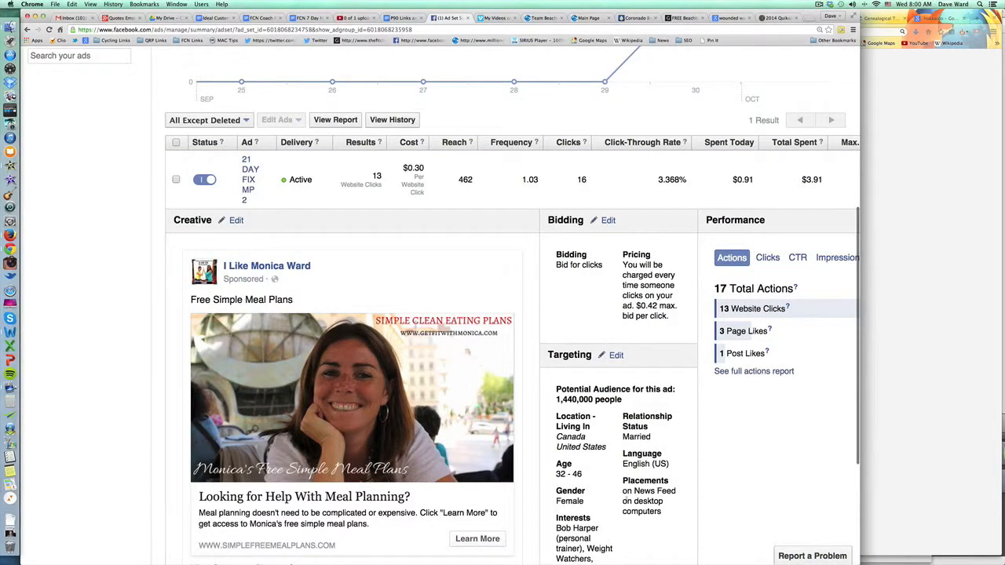
scroll(626, 504, "up", 3)
scroll(627, 504, "up", 1)
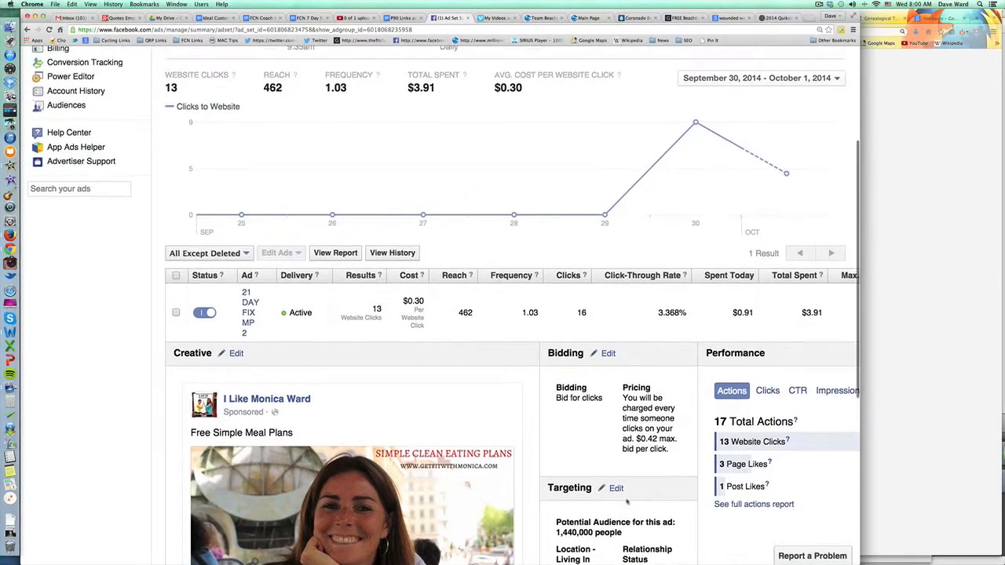
scroll(729, 475, "down", 1)
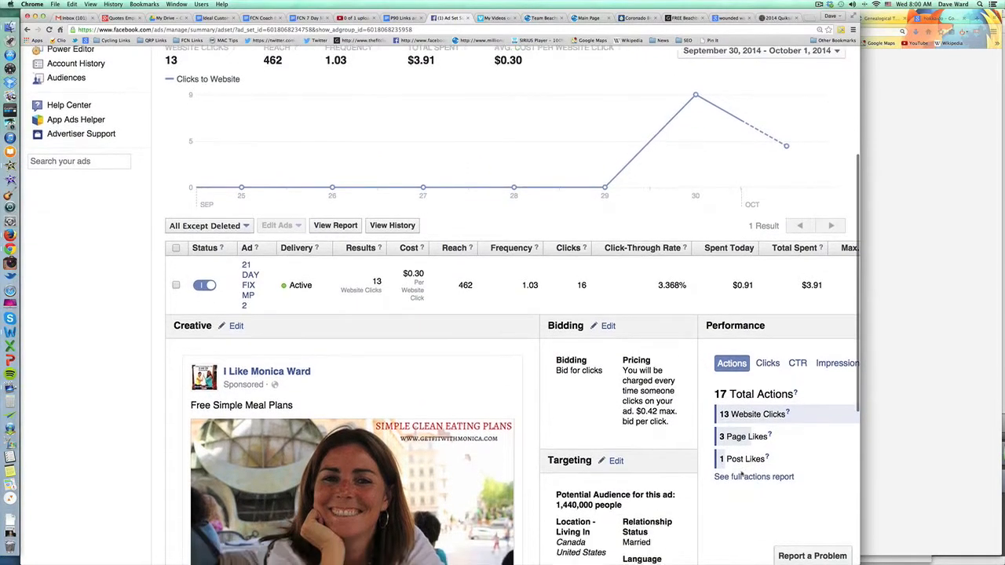
Examine the ad's maximum bid, performance actions, creative preview and targeting details.
scroll(734, 475, "right", 2)
scroll(741, 474, "right", 1)
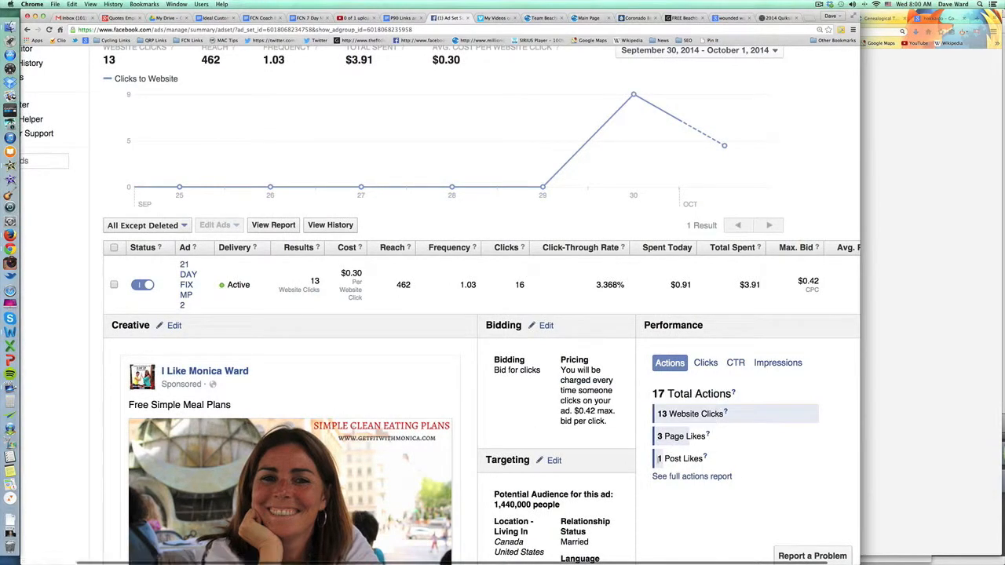
scroll(770, 463, "down", 1)
scroll(771, 464, "down", 3)
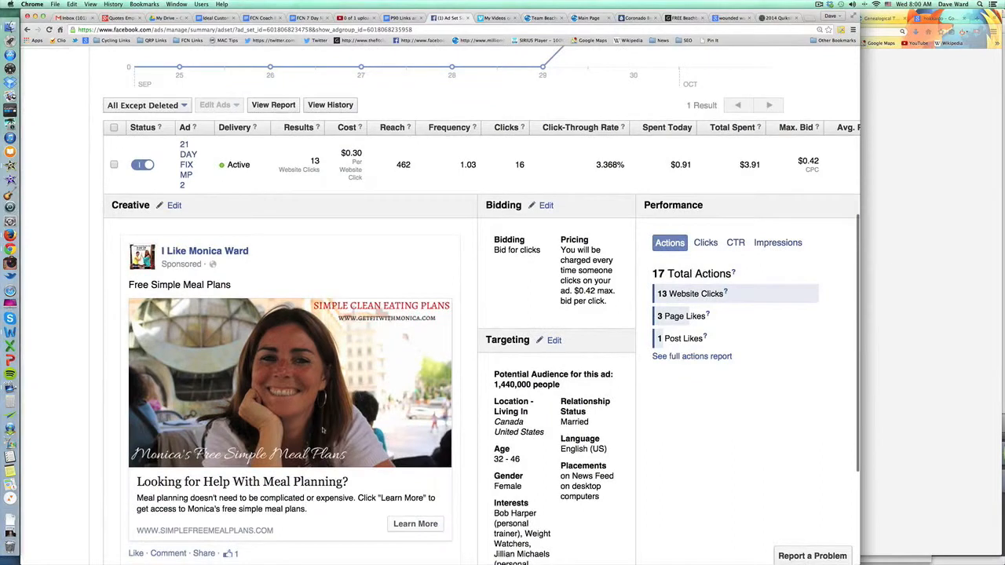
scroll(275, 471, "down", 2)
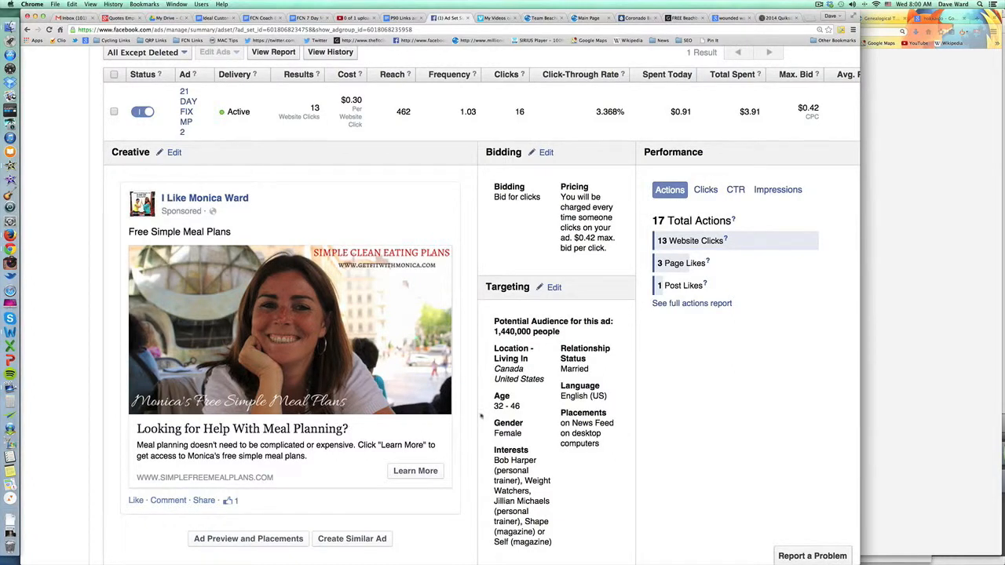
Check the ad's average price, the ad set's total spend and cost per website click, and the daily clicks chart.
scroll(708, 451, "up", 4)
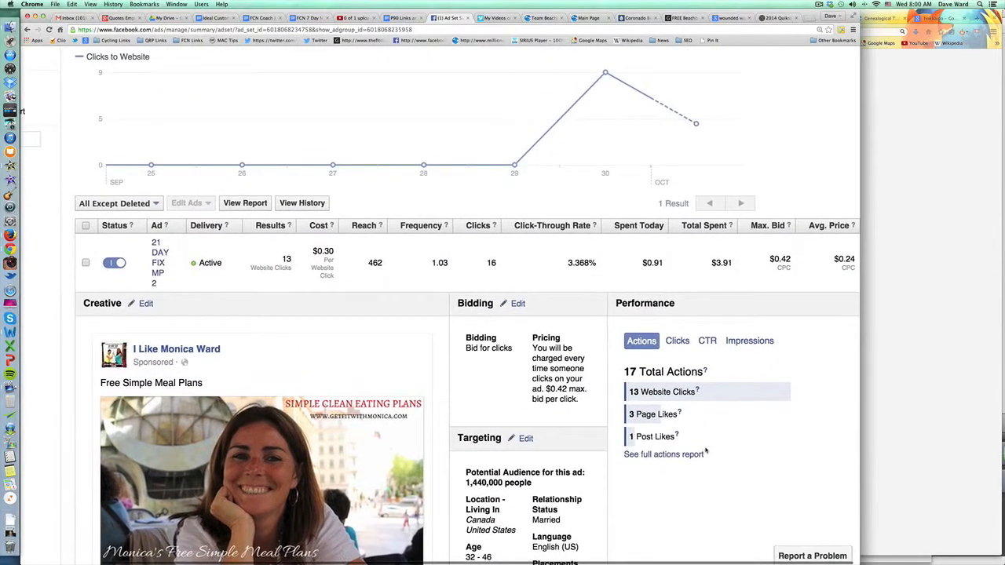
scroll(707, 451, "up", 3)
scroll(706, 451, "up", 1)
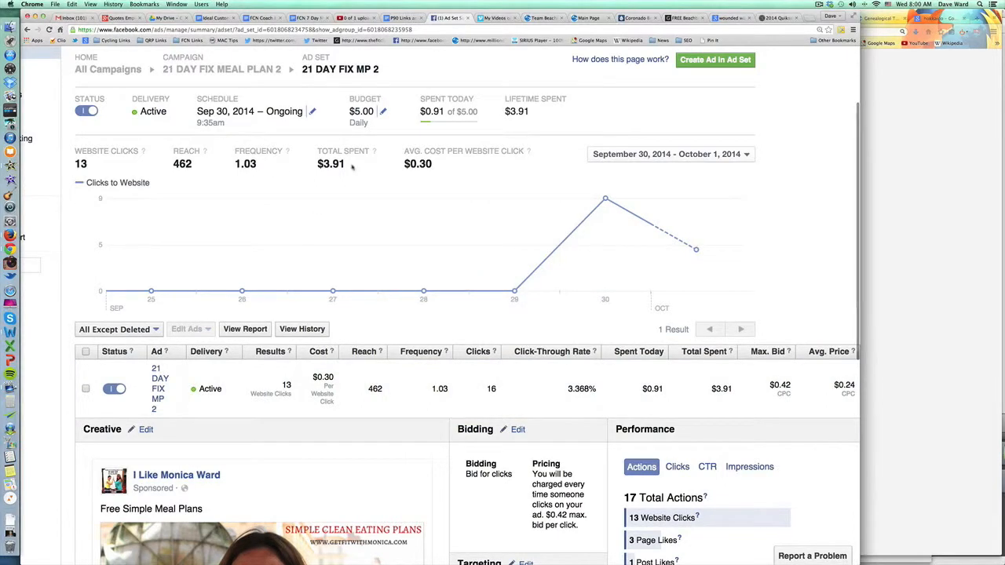
scroll(353, 167, "up", 1)
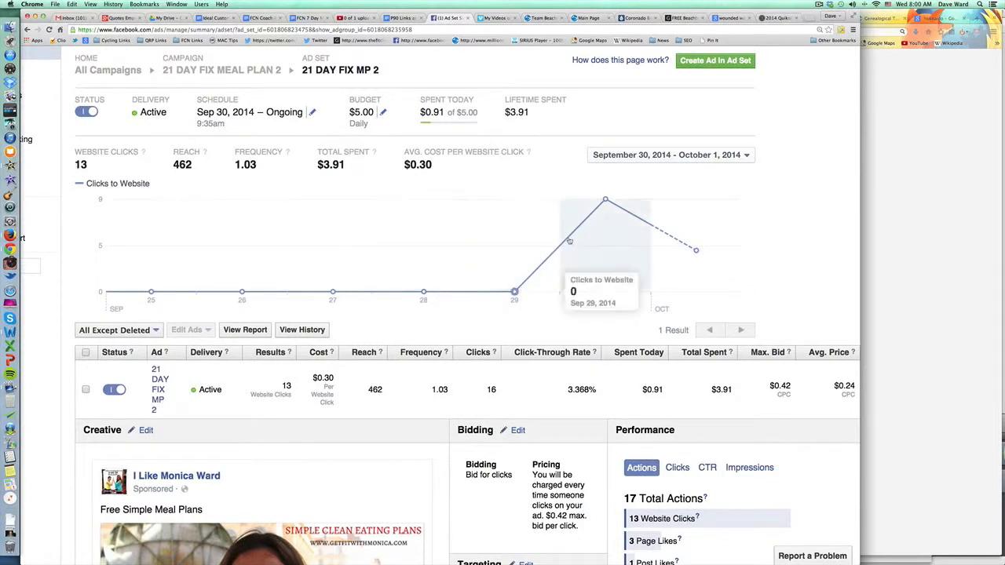
mouse_move(606, 202)
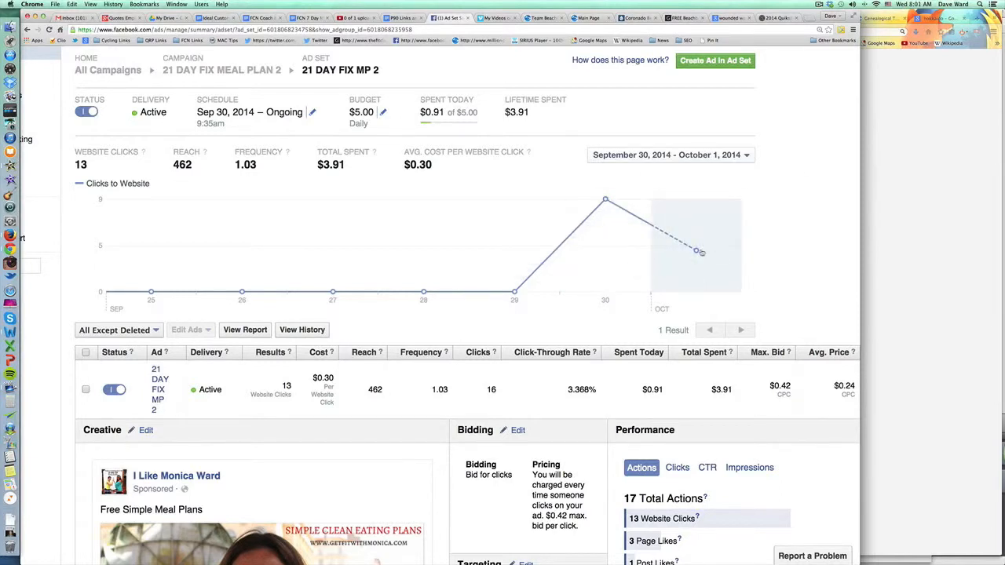
Switch to AWeber in Firefox and check the 21DayFix list's new subscribers for yesterday and today.
left_click(903, 222)
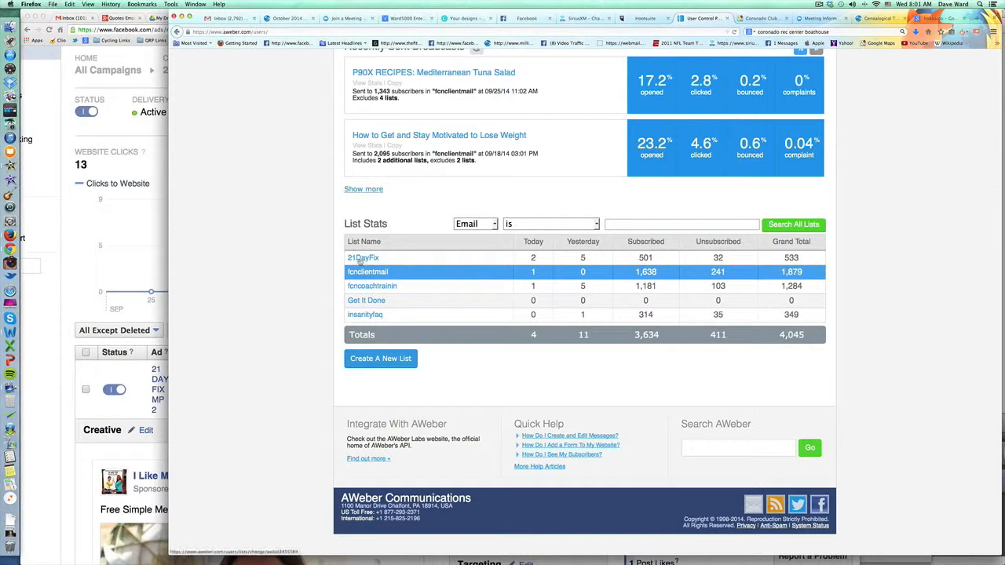
double_click(583, 257)
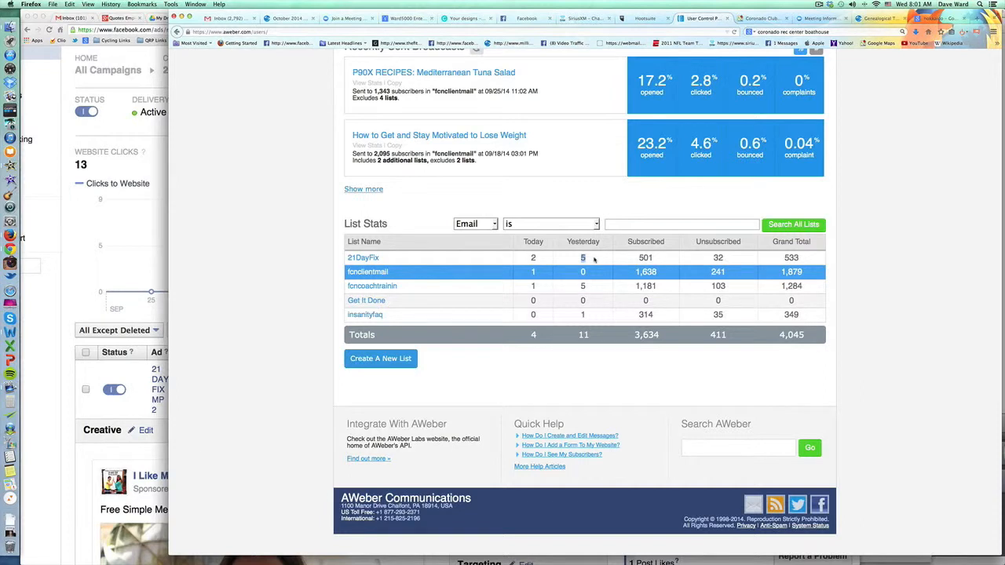
left_click(535, 259)
Return to Ads Manager in Chrome and compare the ad's cost per website click, daily clicks and maximum bid.
key("super+Tab")
mouse_move(682, 236)
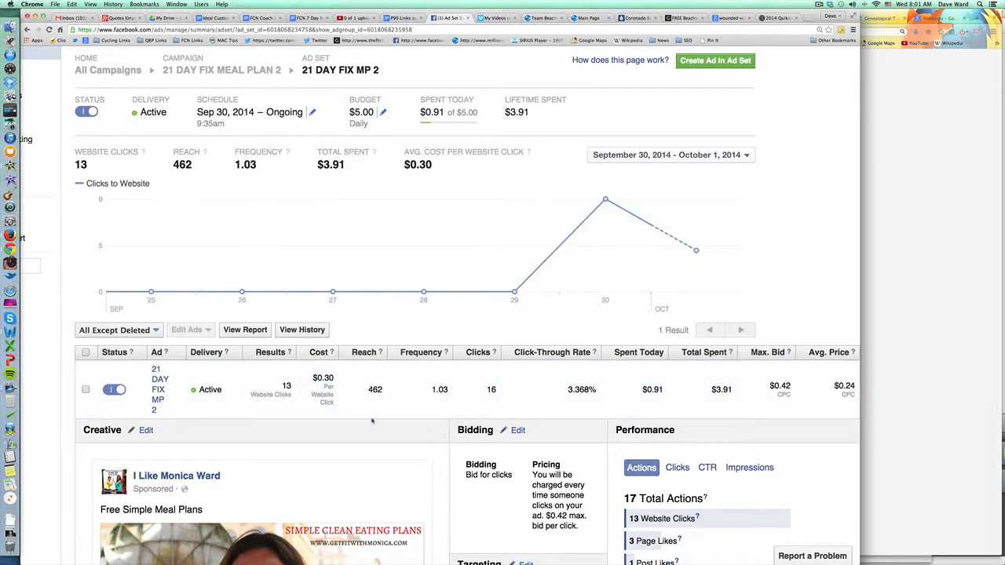
double_click(331, 378)
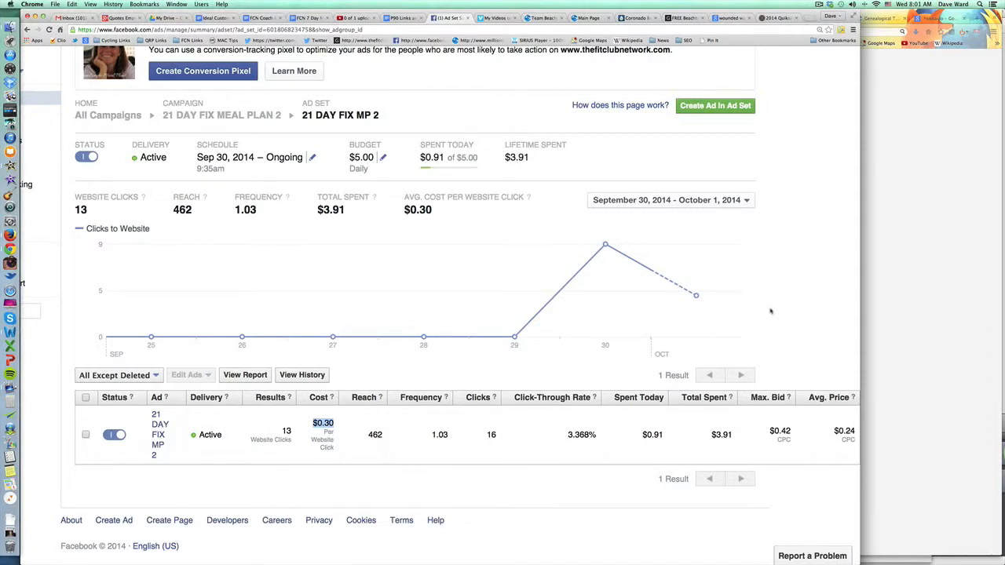
mouse_move(603, 247)
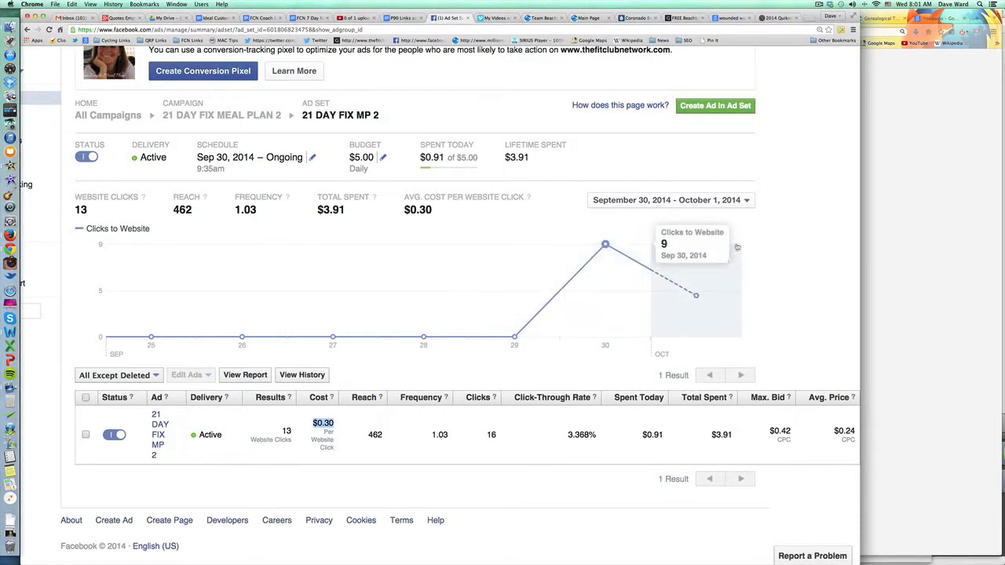
left_click(781, 251)
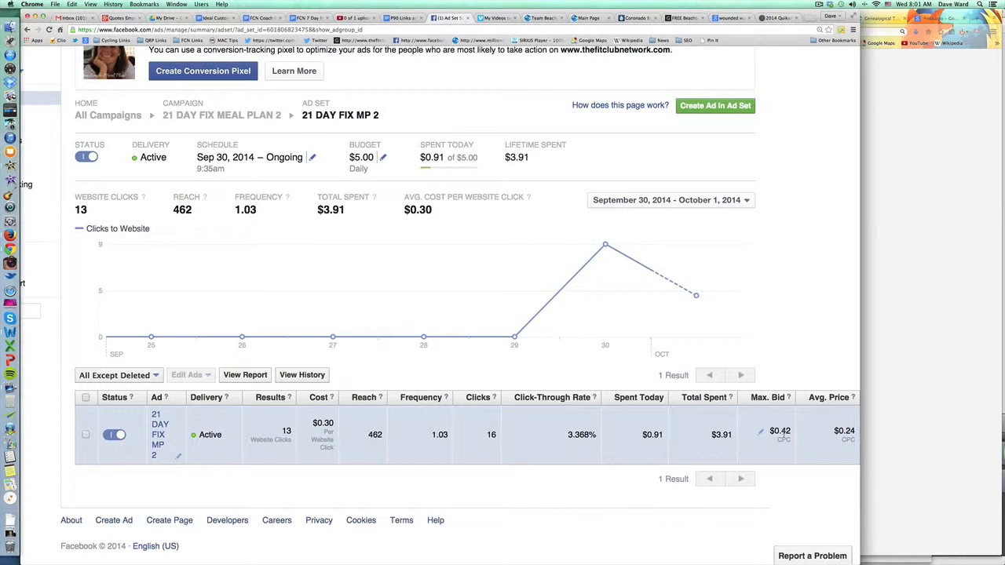
Highlight the ad's cost per website click, and review its creative preview, targeting details and daily clicks chart.
scroll(783, 435, "up", 1)
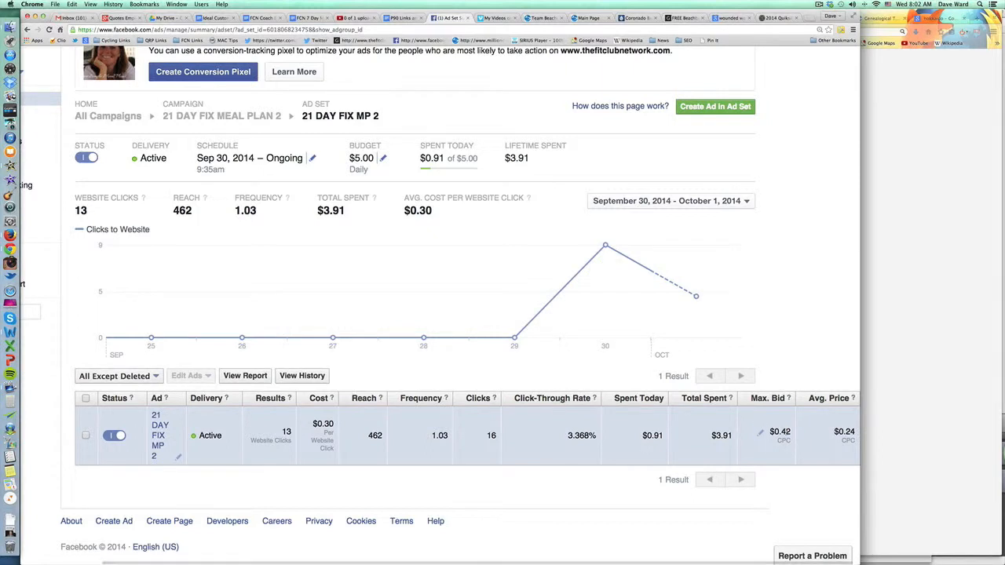
left_click_drag(334, 425, 313, 424)
scroll(453, 391, "down", 5)
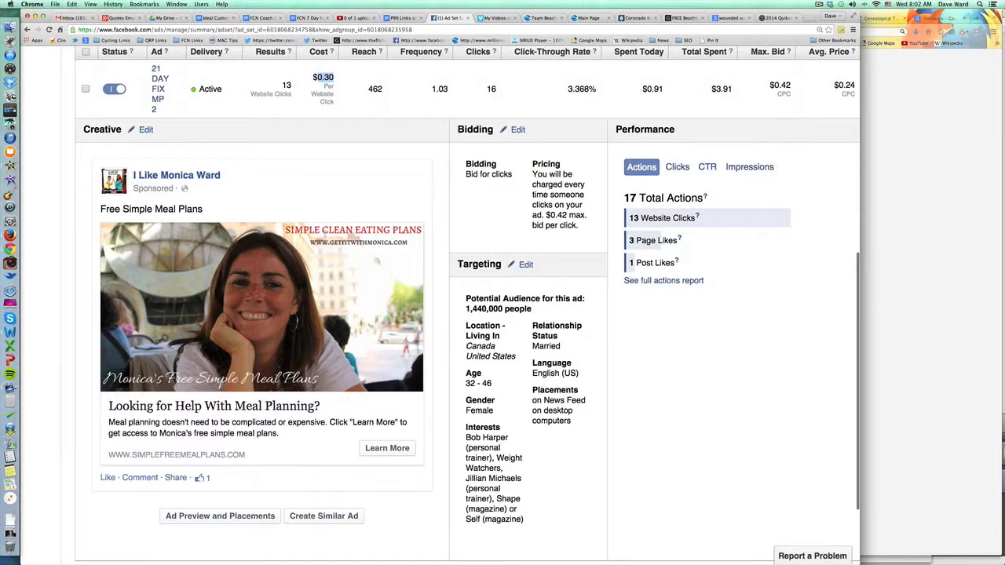
scroll(549, 377, "up", 1)
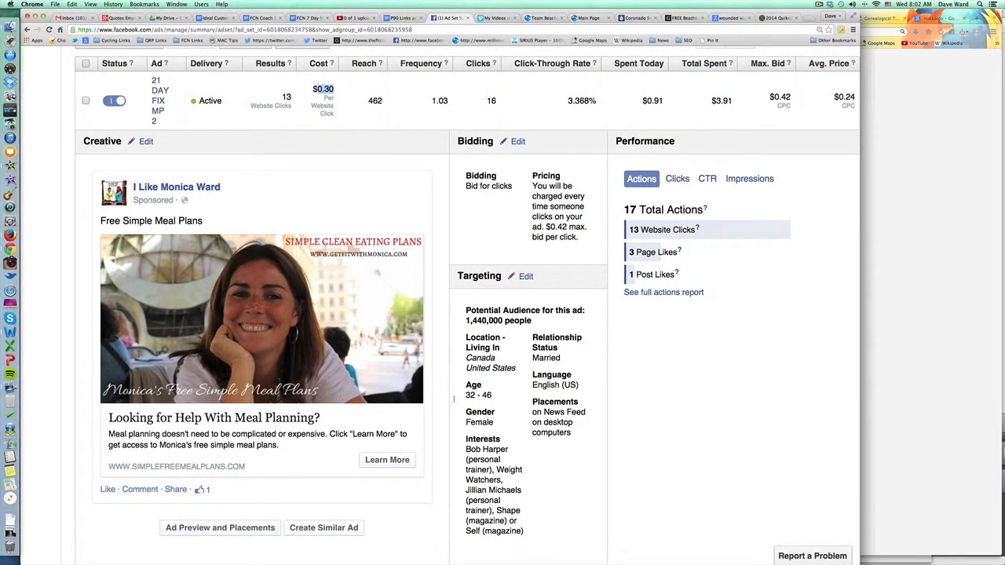
scroll(501, 432, "up", 5)
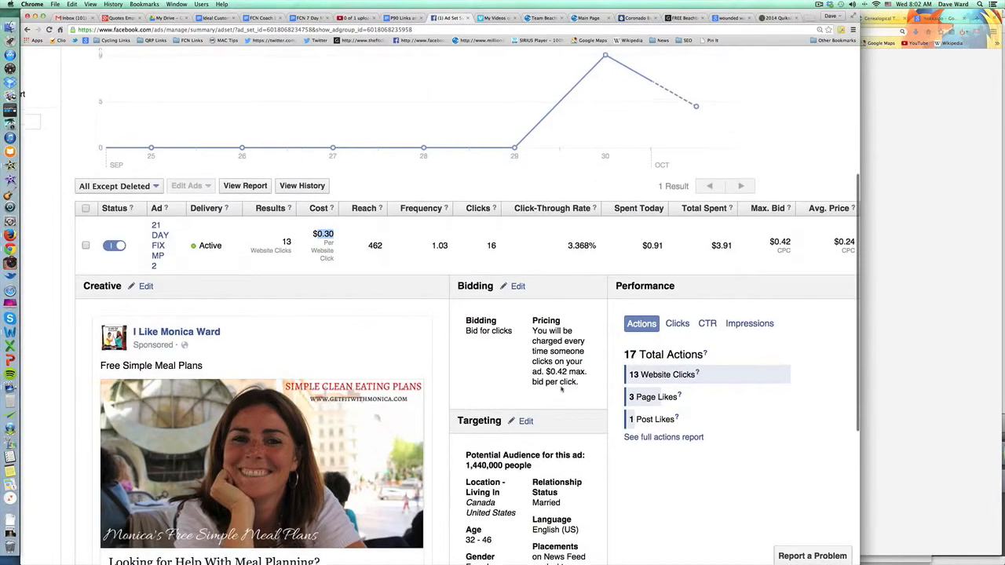
scroll(561, 388, "up", 2)
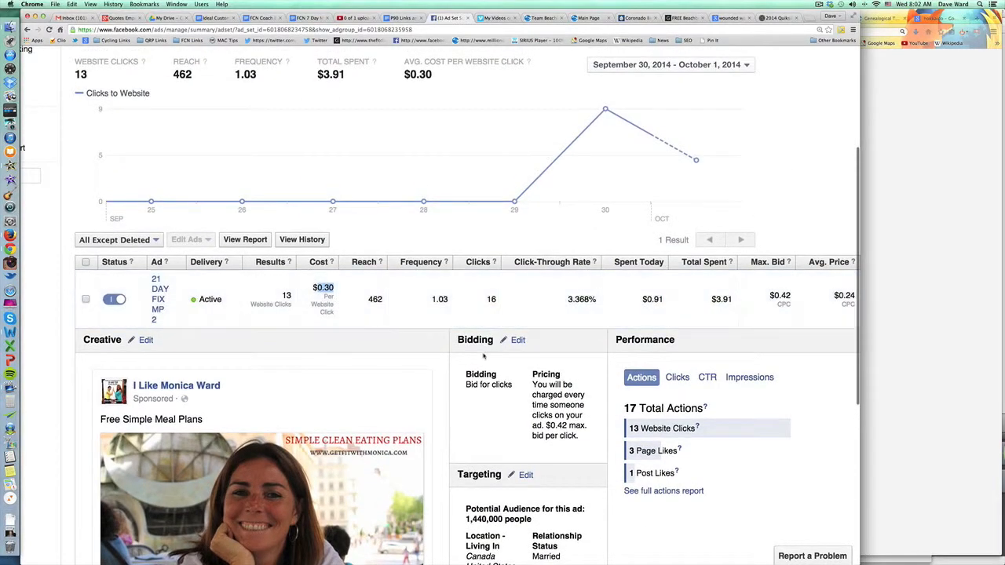
scroll(510, 359, "up", 6)
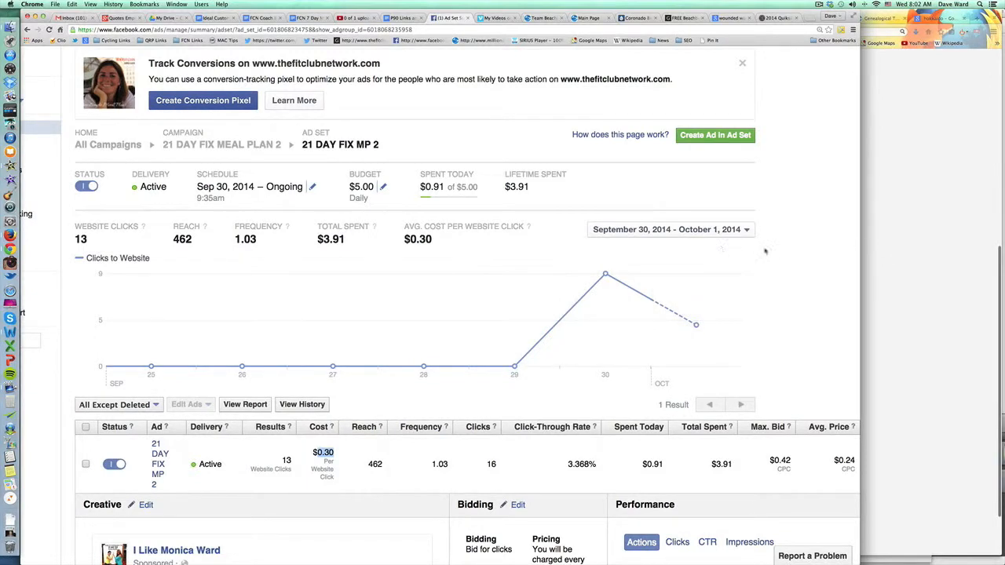
Switch to AWeber in Firefox to recheck the 21DayFix list's new subscribers, and return to Ads Manager in Chrome.
left_click(900, 217)
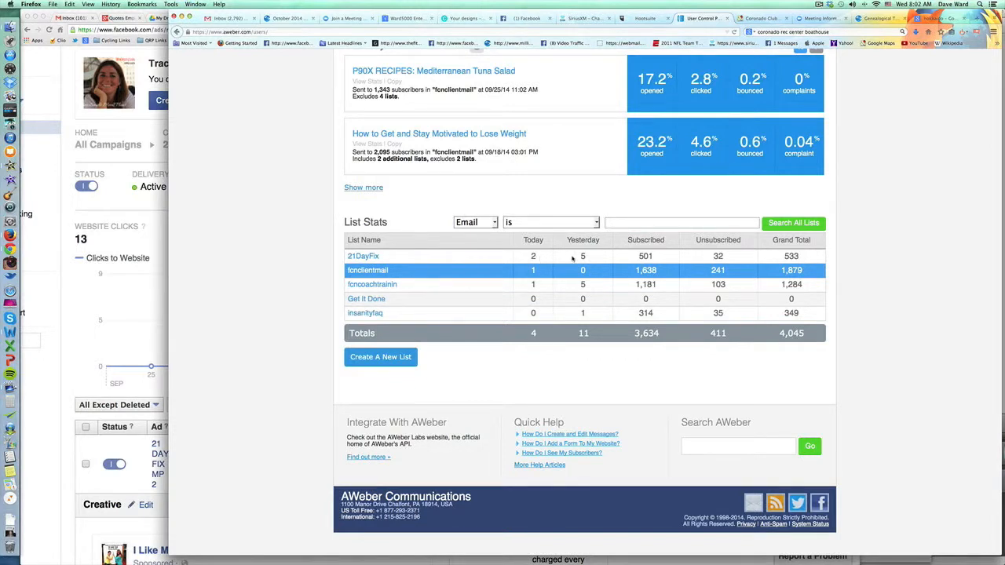
left_click(124, 271)
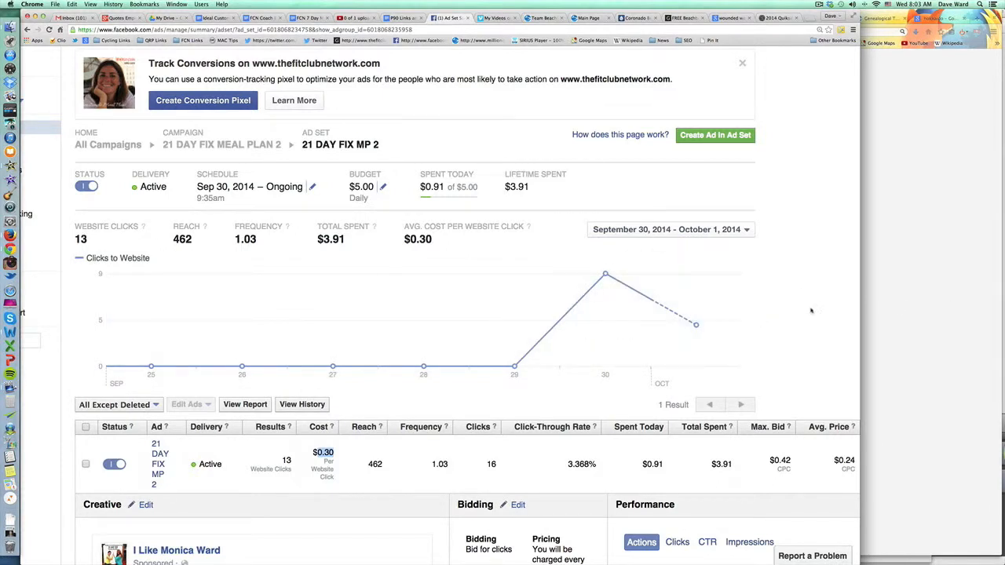
Highlight the page likes among the ad's performance actions, and review the ad creative and ad set summary.
scroll(800, 309, "down", 1)
scroll(801, 308, "down", 10)
scroll(799, 309, "up", 2)
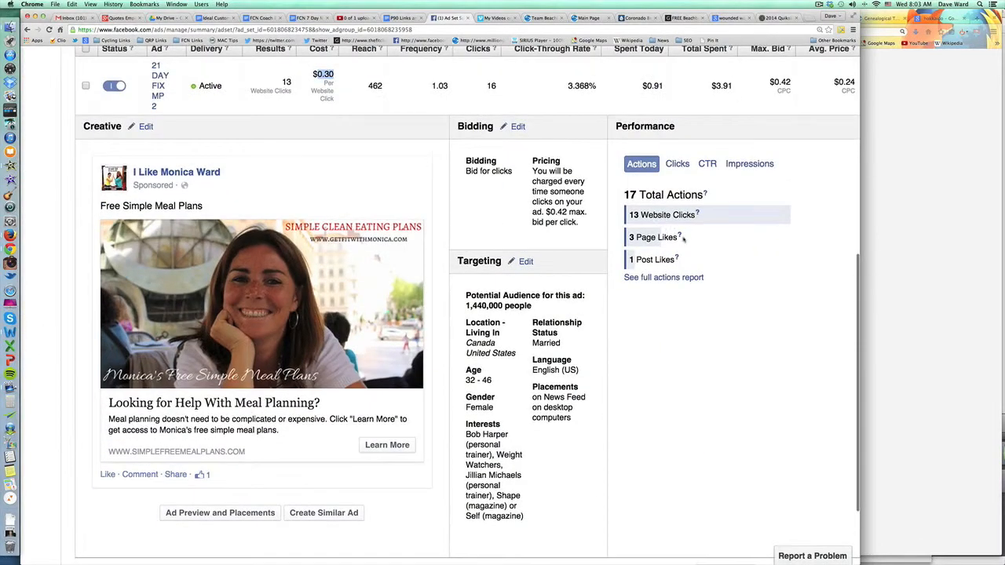
left_click_drag(685, 239, 628, 238)
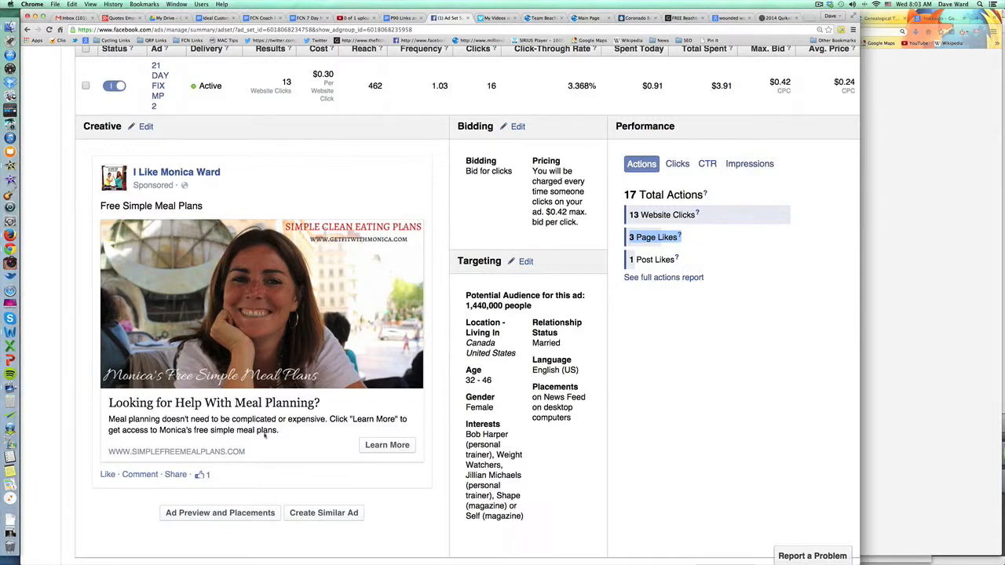
scroll(728, 336, "up", 3)
scroll(727, 337, "up", 2)
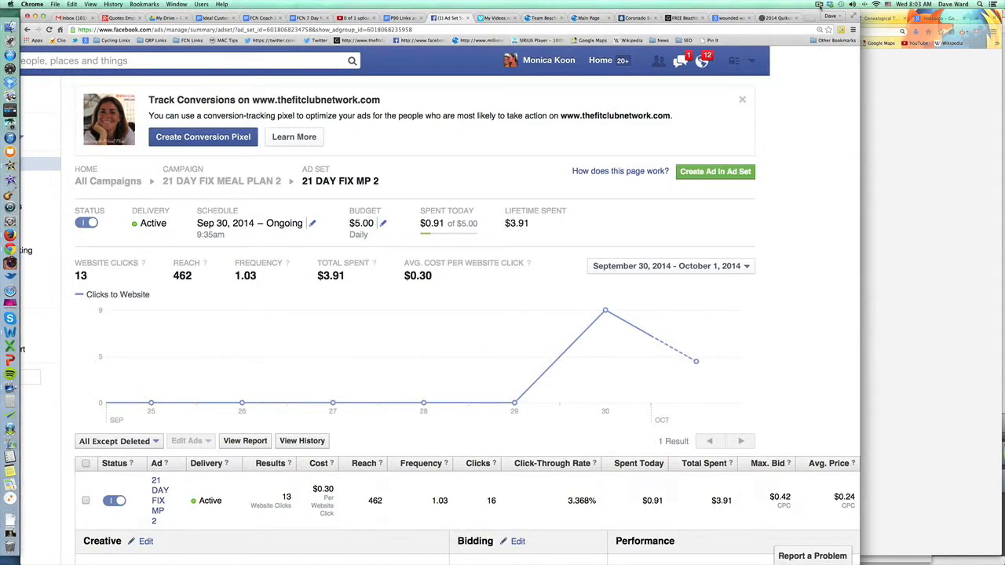
left_click(820, 4)
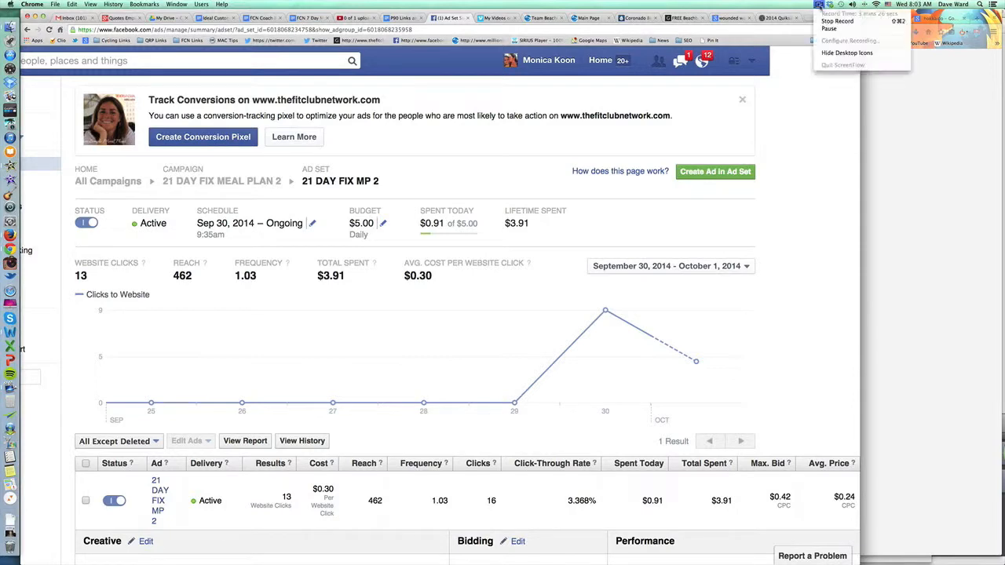